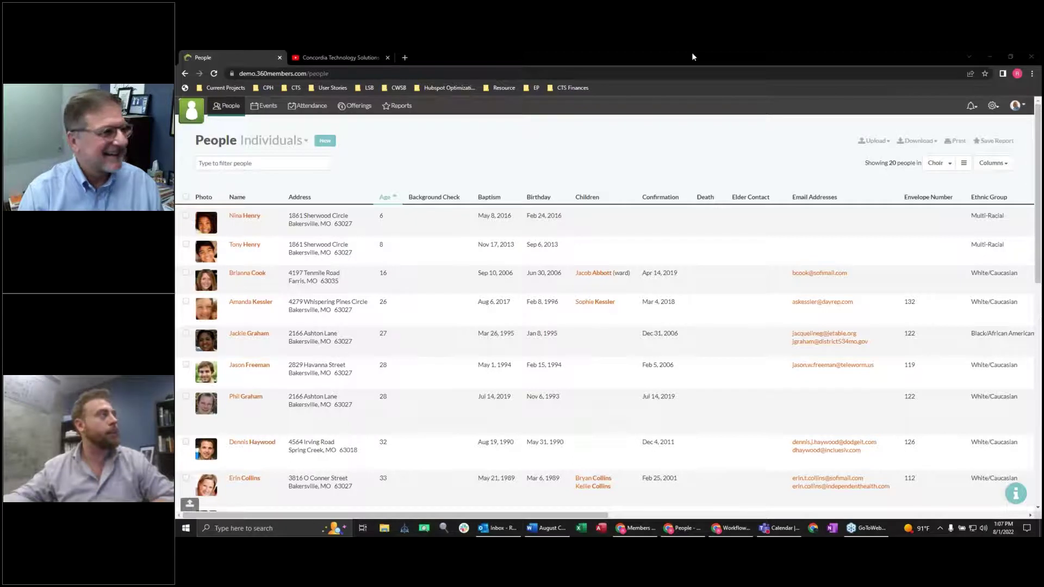
left_click(692, 53)
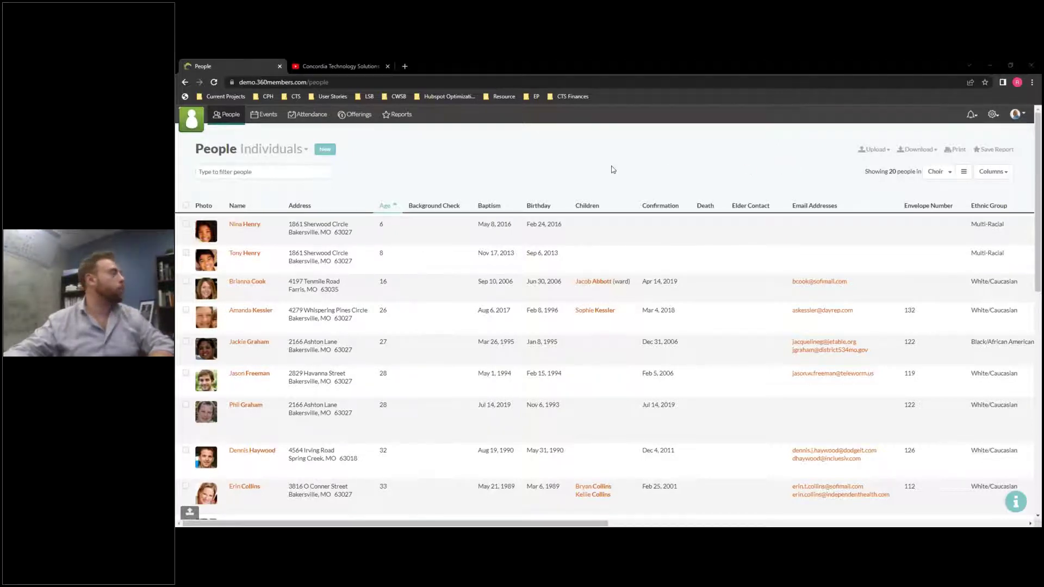
left_click(979, 118)
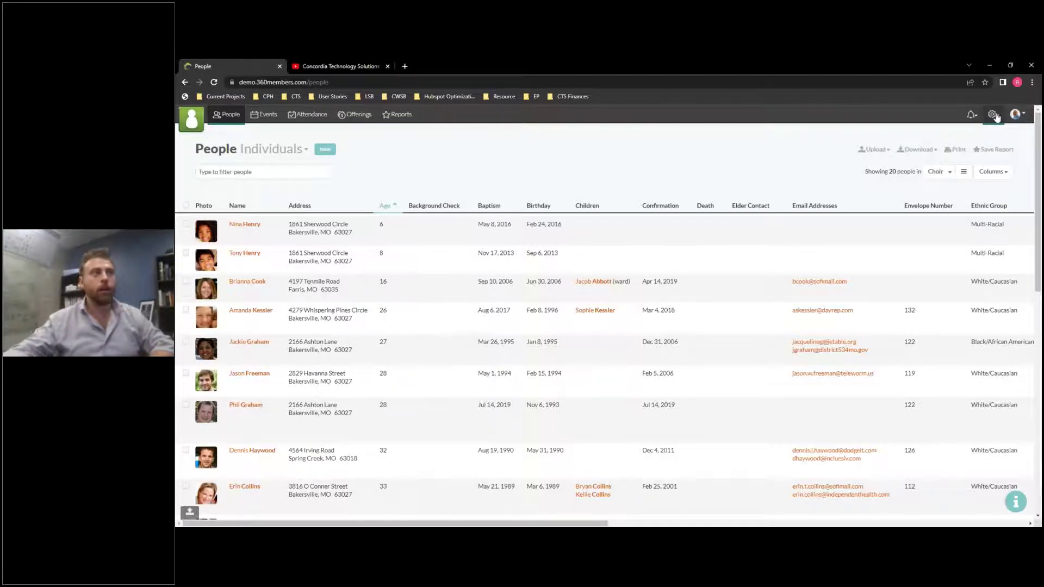
left_click(996, 117)
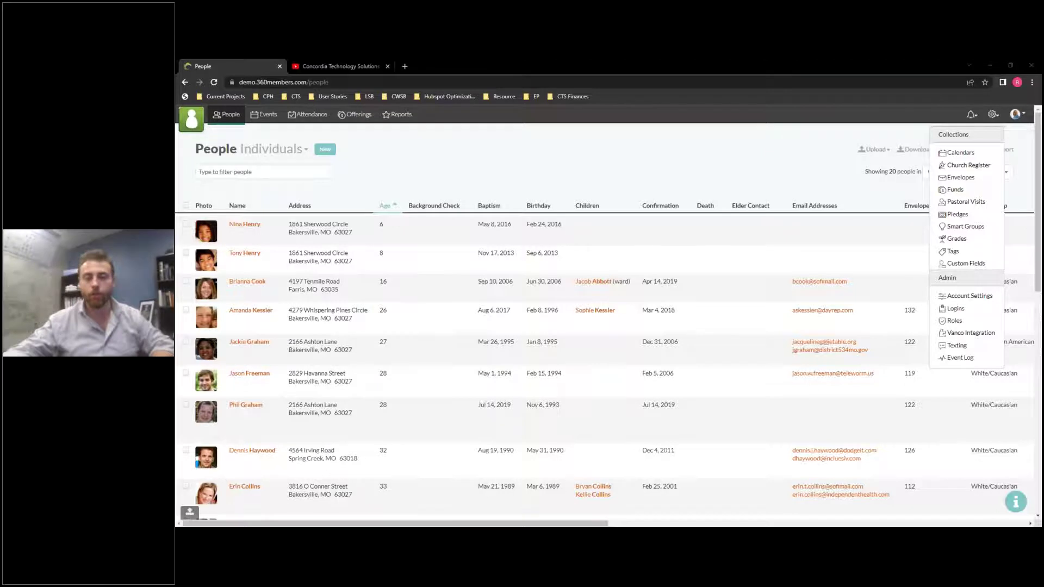
left_click(749, 150)
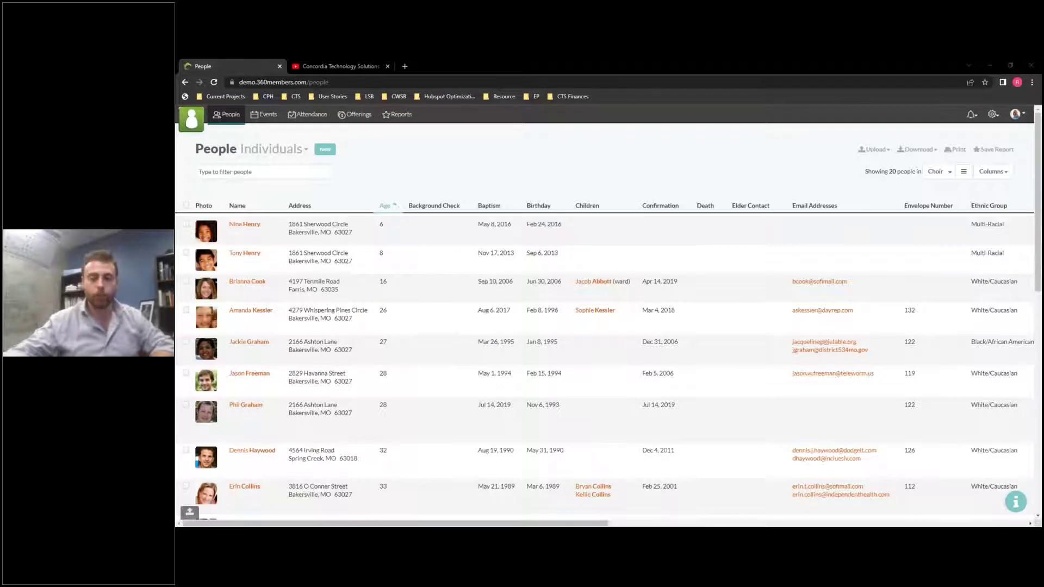
left_click(439, 162)
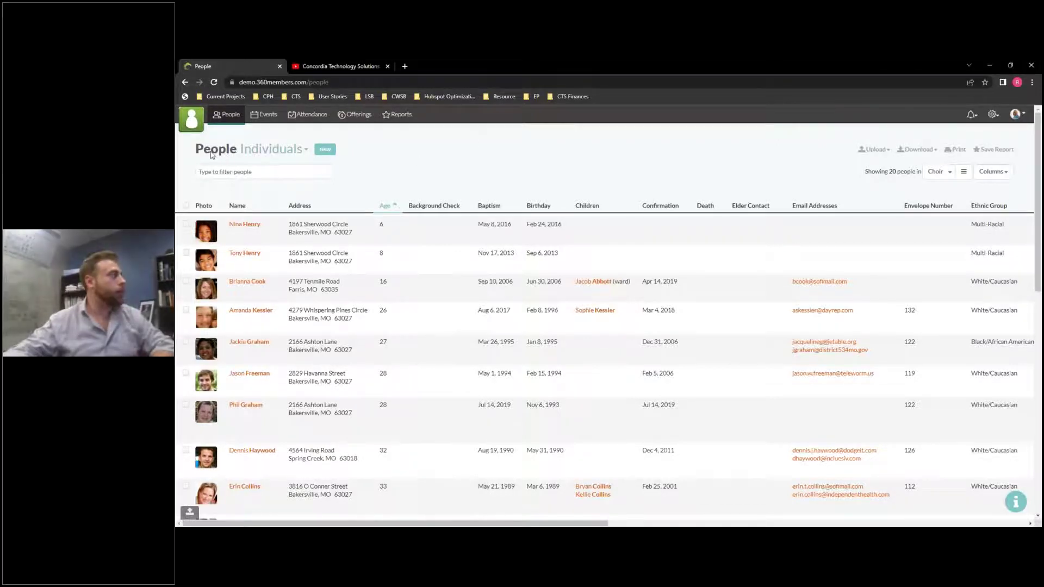
left_click(302, 153)
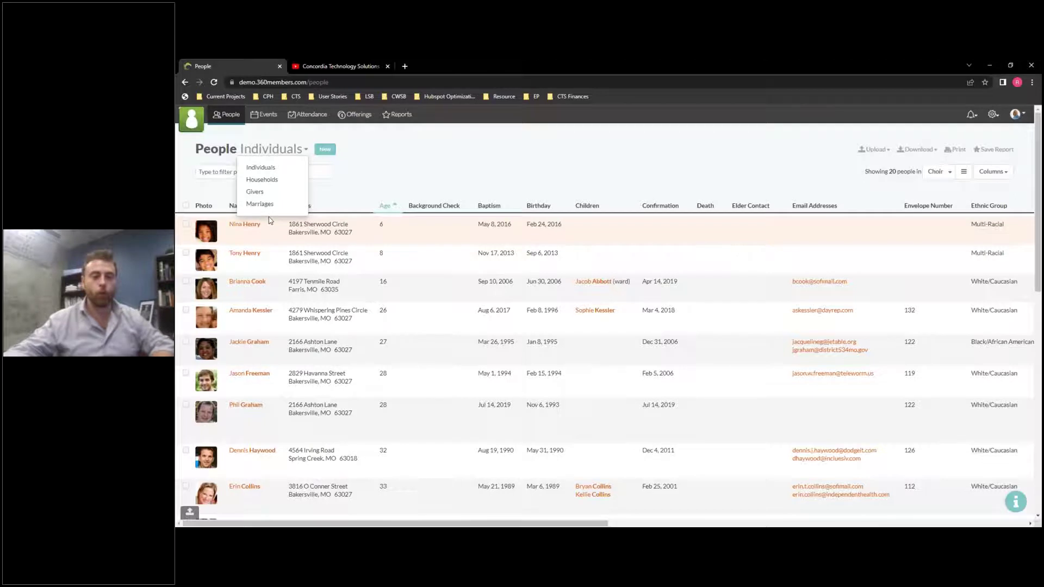
left_click(460, 167)
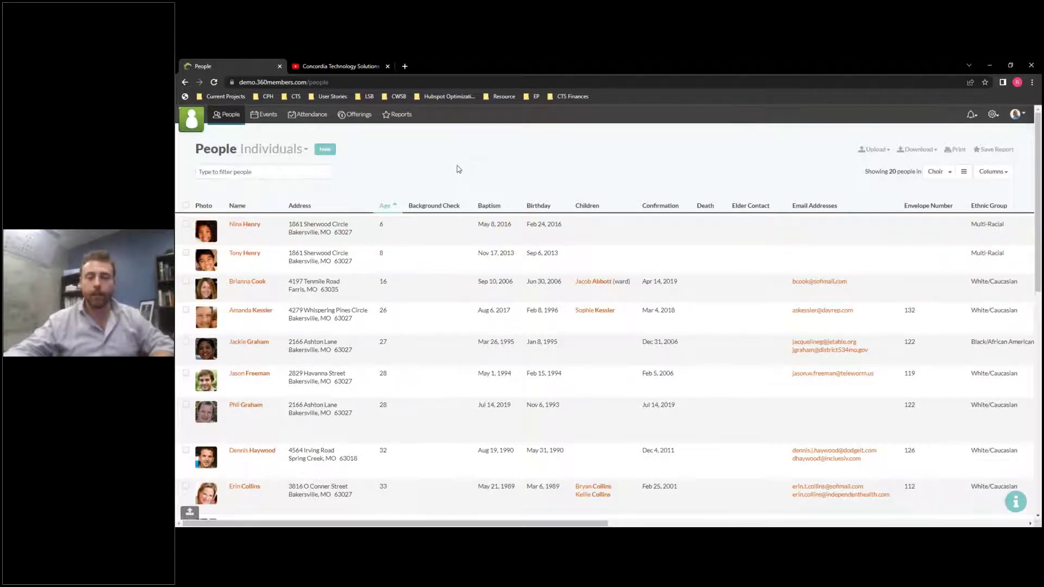
Filter the people list by a family's last name.
left_click(240, 174)
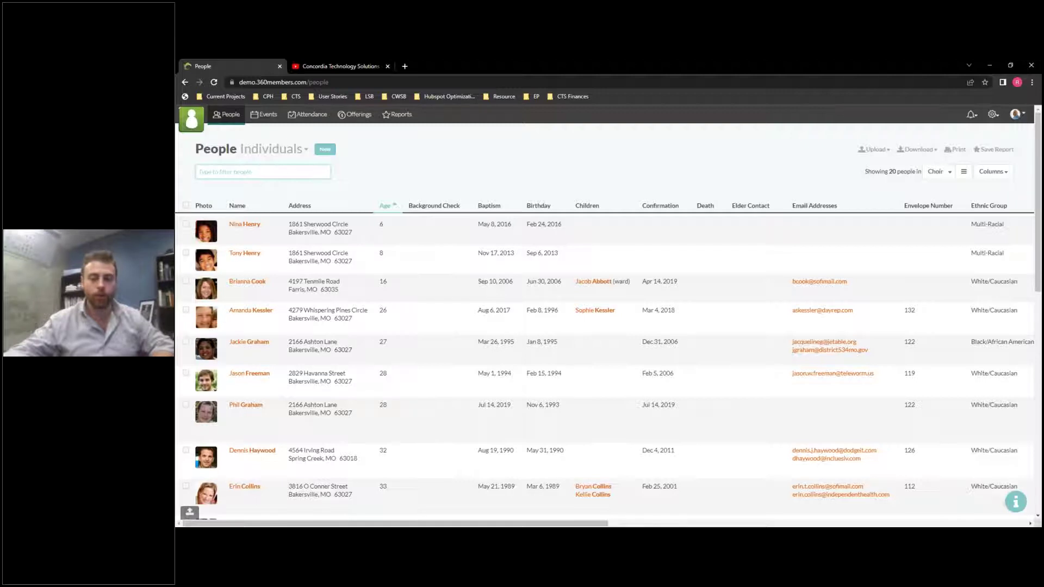
type("H")
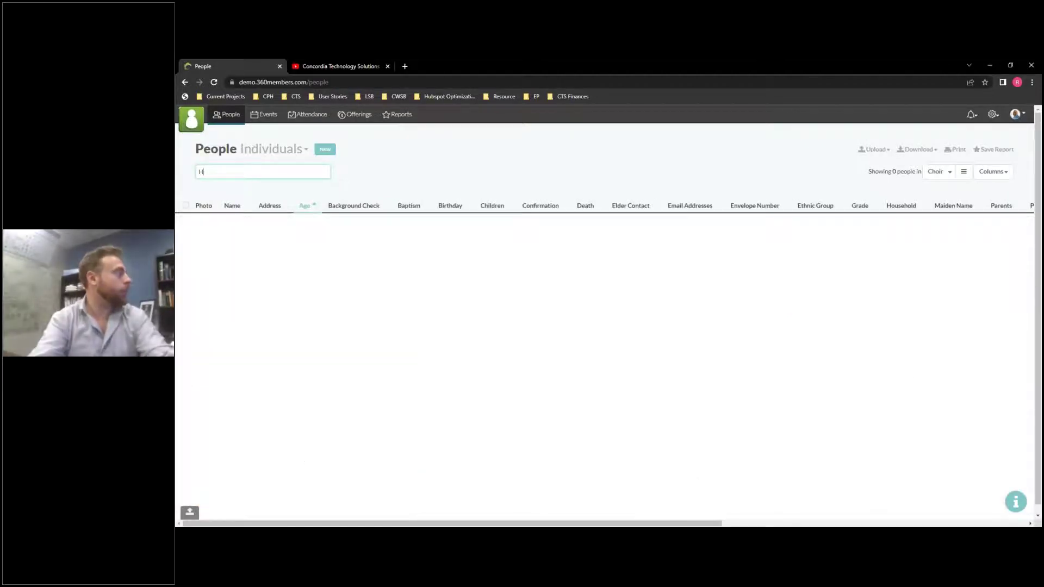
type("enry")
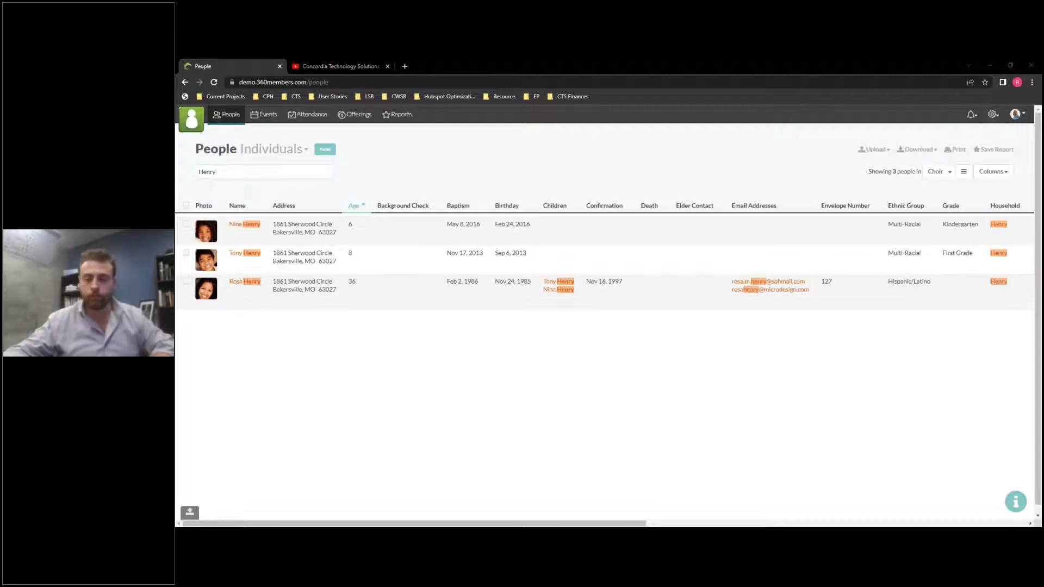
left_click(668, 191)
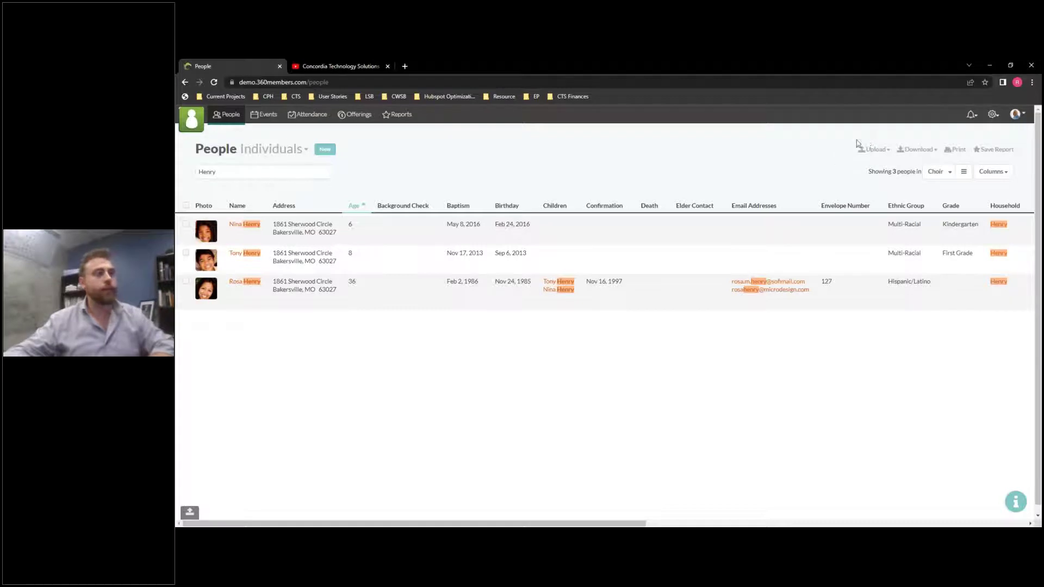
Examine the upload and download options for people and the groups available for narrowing the list.
left_click(884, 151)
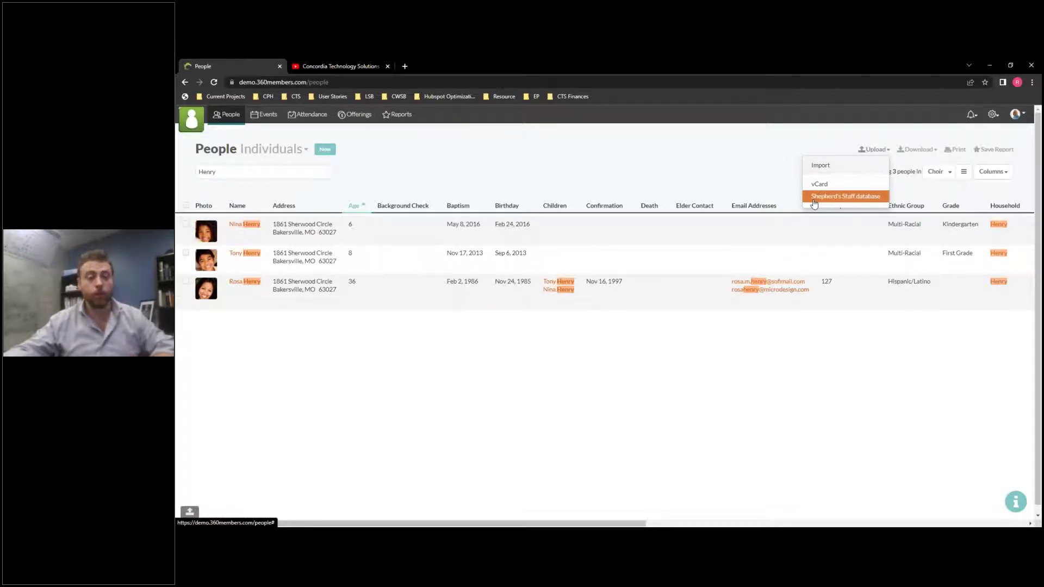
left_click(756, 172)
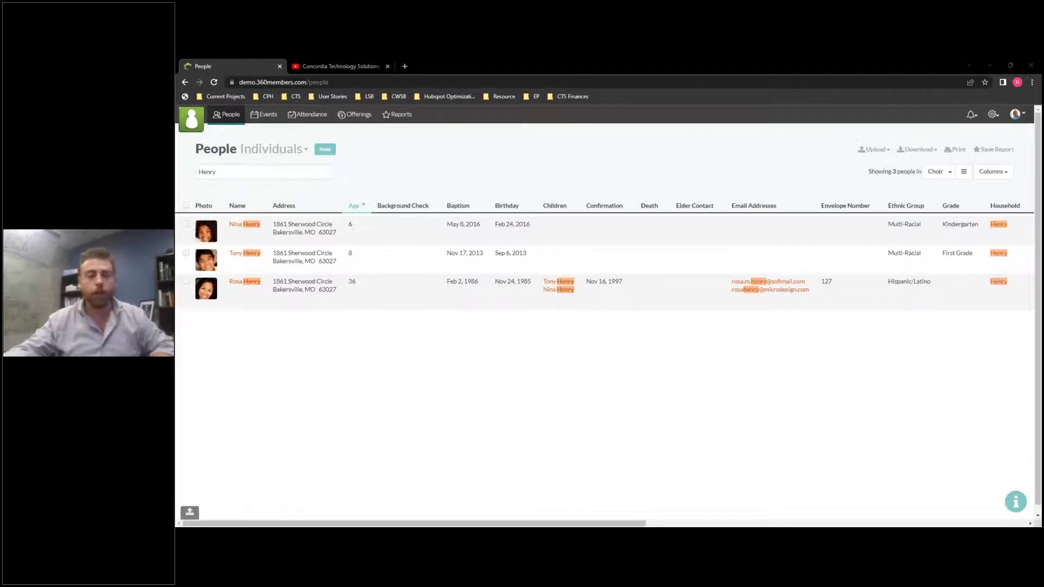
left_click(928, 150)
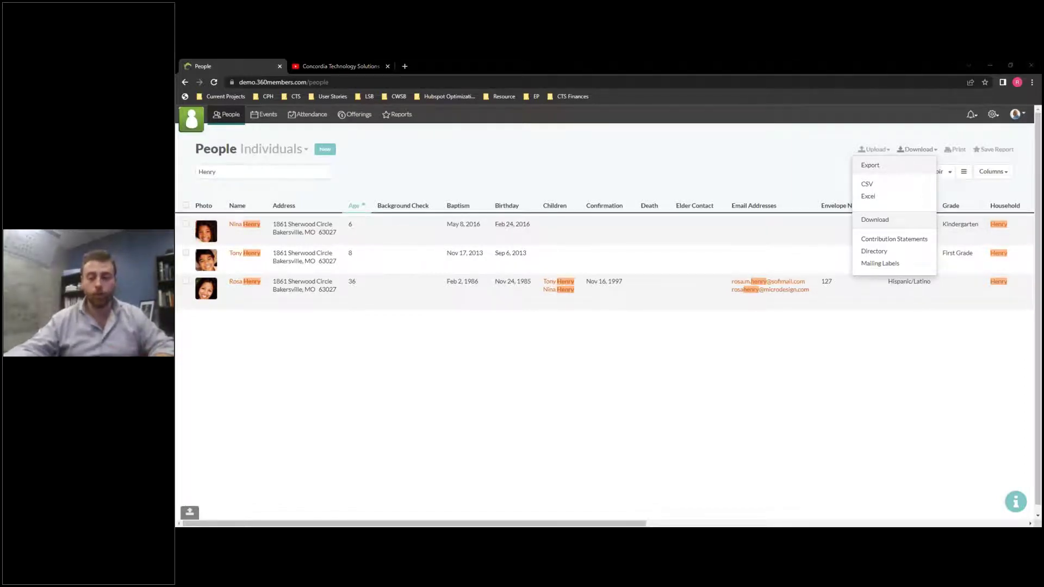
left_click(802, 164)
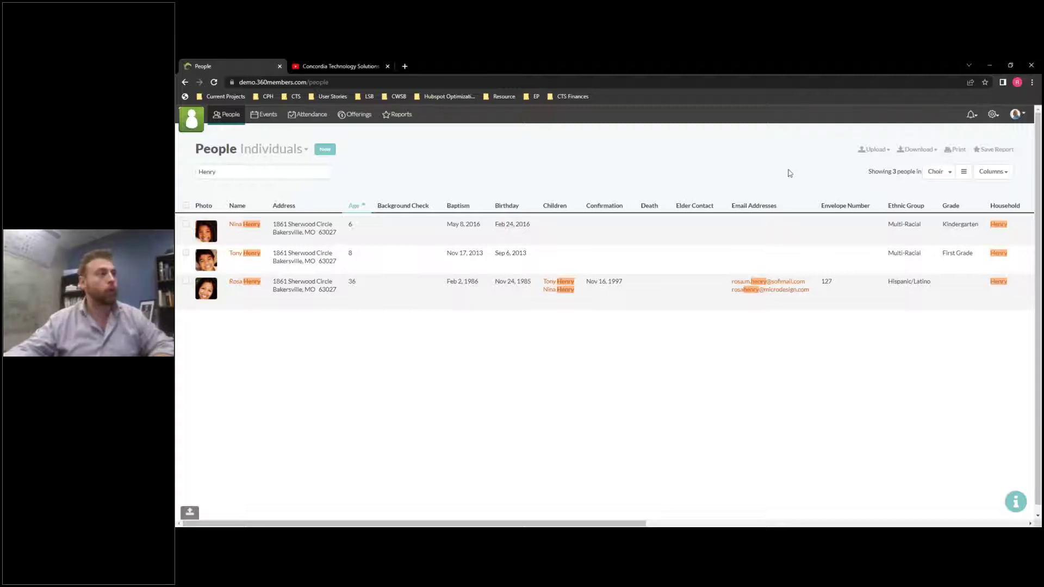
left_click(950, 173)
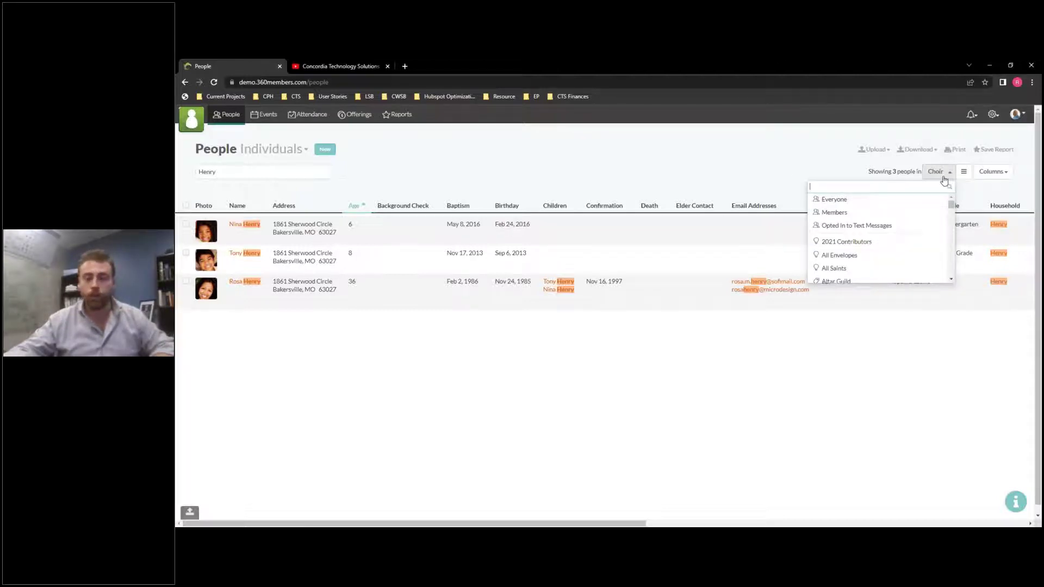
scroll(893, 234, "down", 2)
scroll(894, 234, "down", 2)
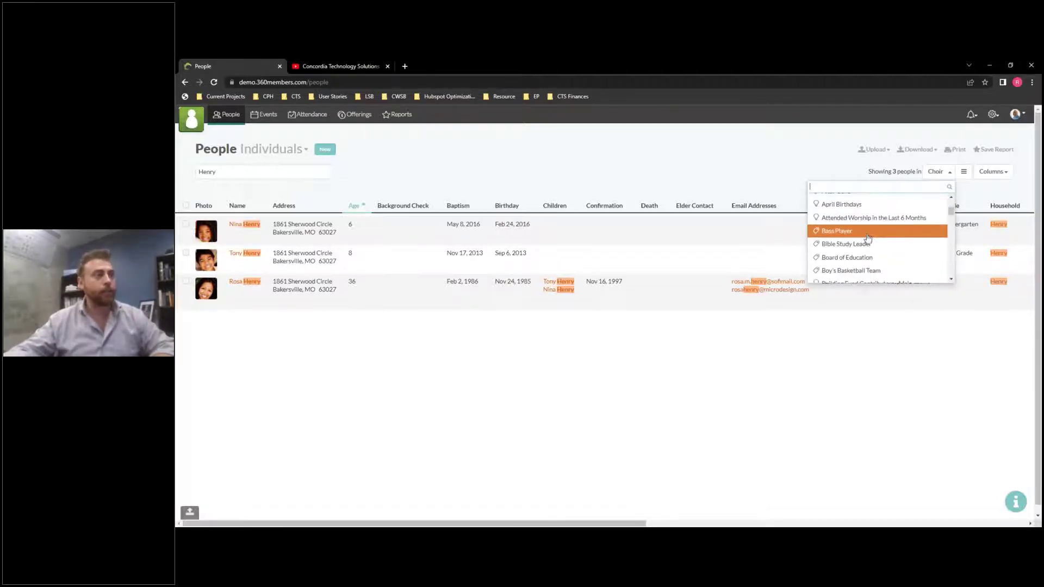
scroll(850, 245, "down", 2)
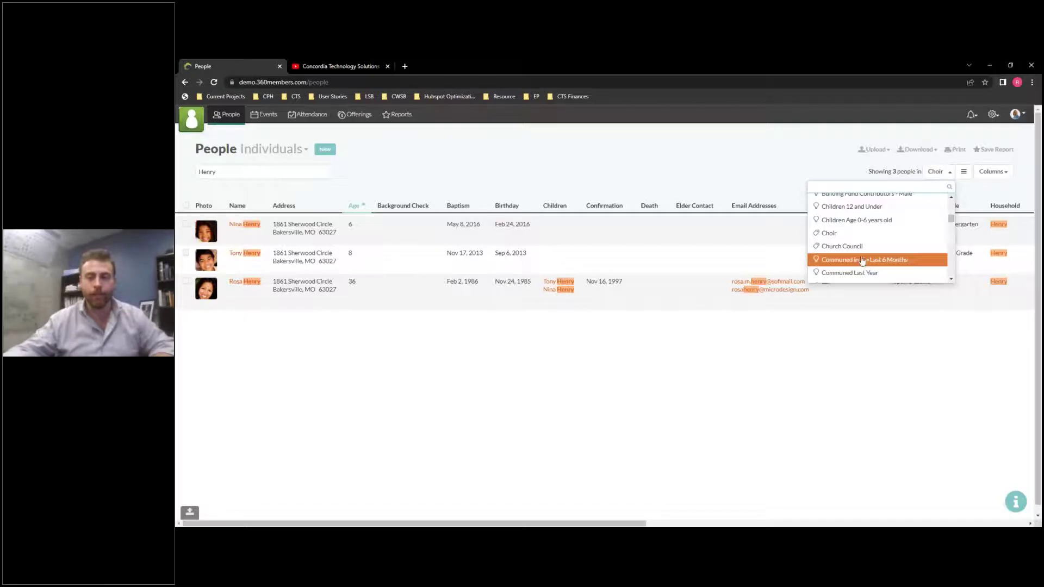
scroll(870, 206, "down", 1)
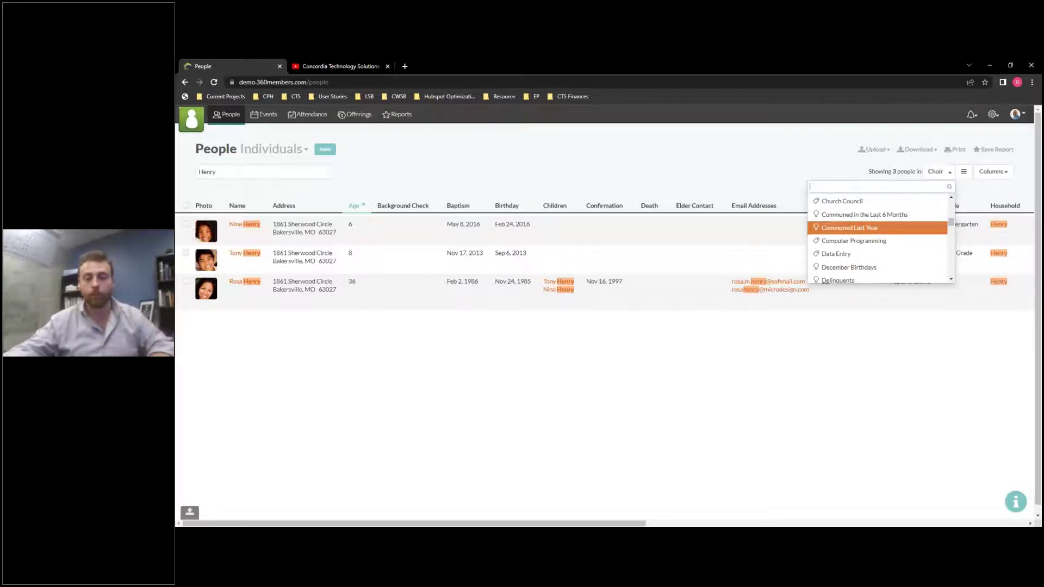
left_click(858, 366)
Show the trait filters for the people list and clear the last name from the text filter.
left_click(963, 173)
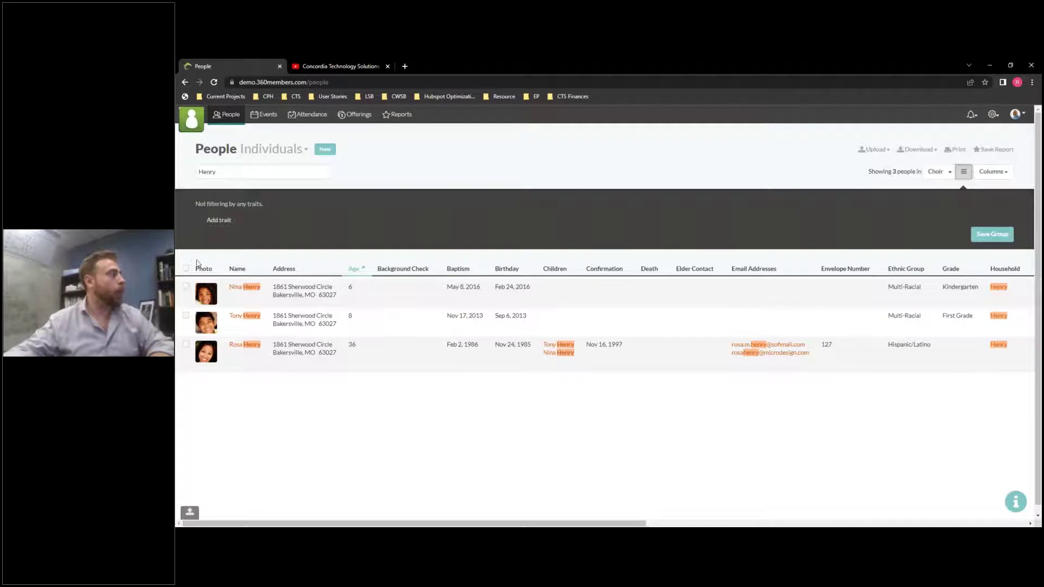
double_click(255, 176)
key("BackSpace")
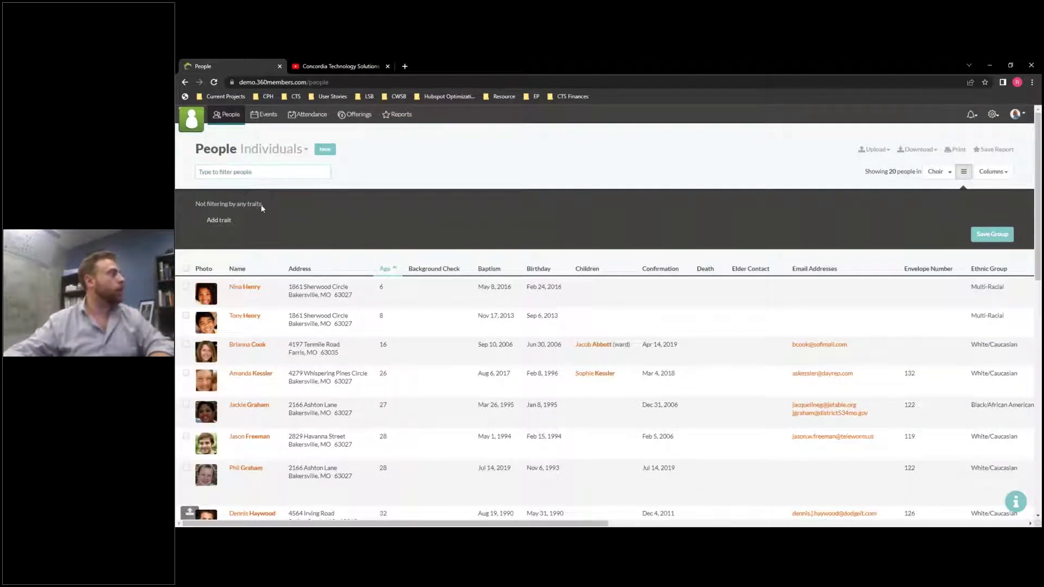
Add a trait that limits the list to people who were not Confirmed before a given date.
left_click(213, 222)
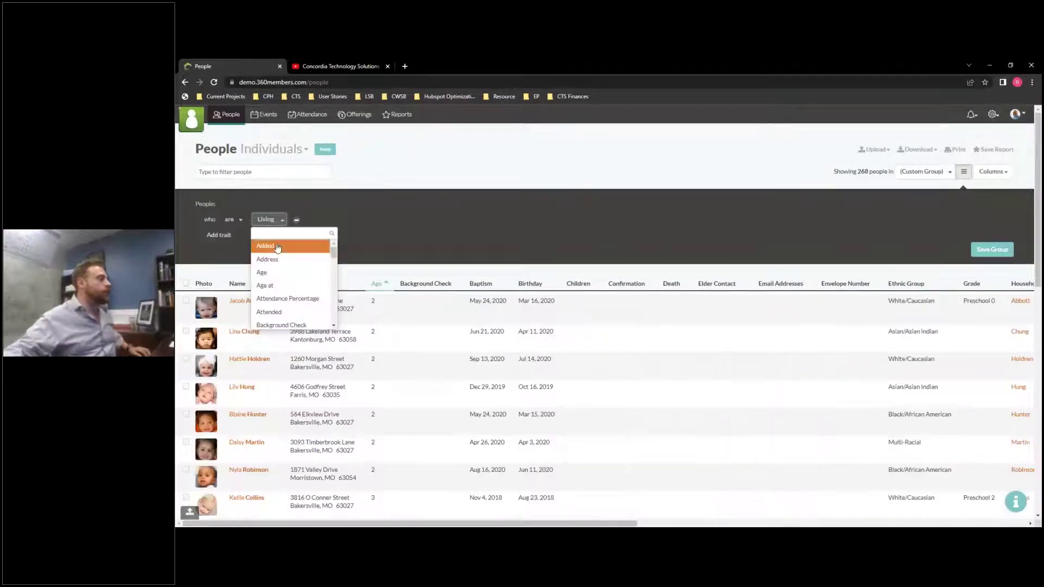
scroll(286, 272, "up", 3)
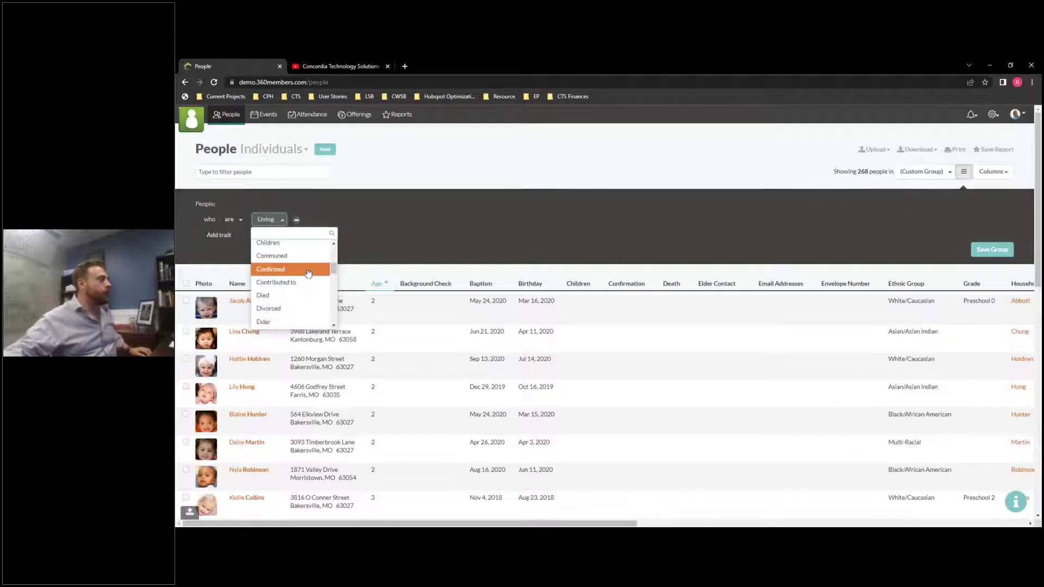
left_click(302, 272)
left_click(233, 220)
left_click(234, 246)
left_click(334, 219)
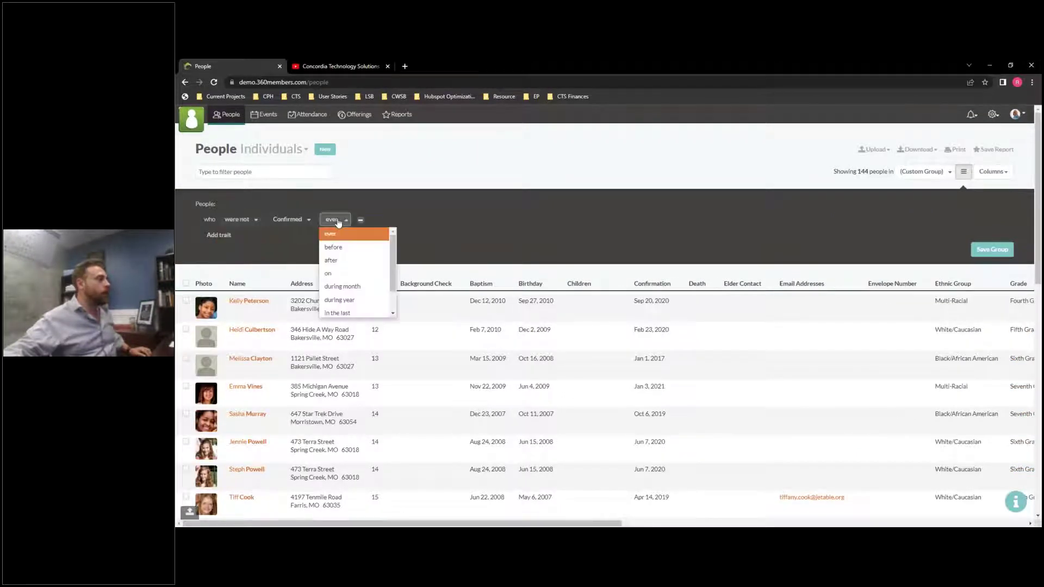
left_click(348, 248)
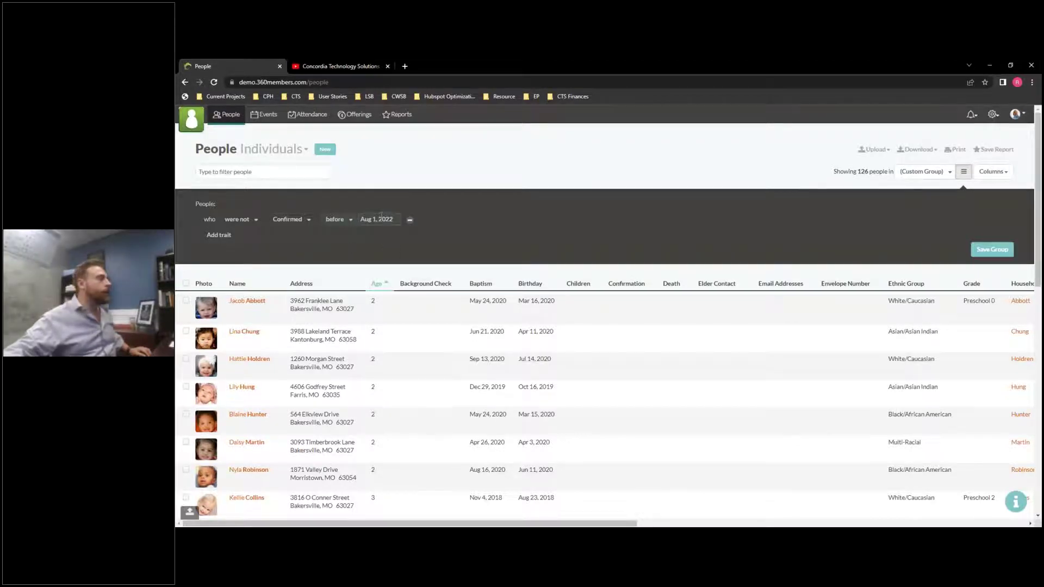
Set the cutoff date of the Confirmed trait to Dec 31, 2019.
left_click(378, 219)
left_click(369, 238)
left_click(367, 239)
left_click(367, 240)
triple_click(366, 236)
triple_click(366, 236)
triple_click(366, 236)
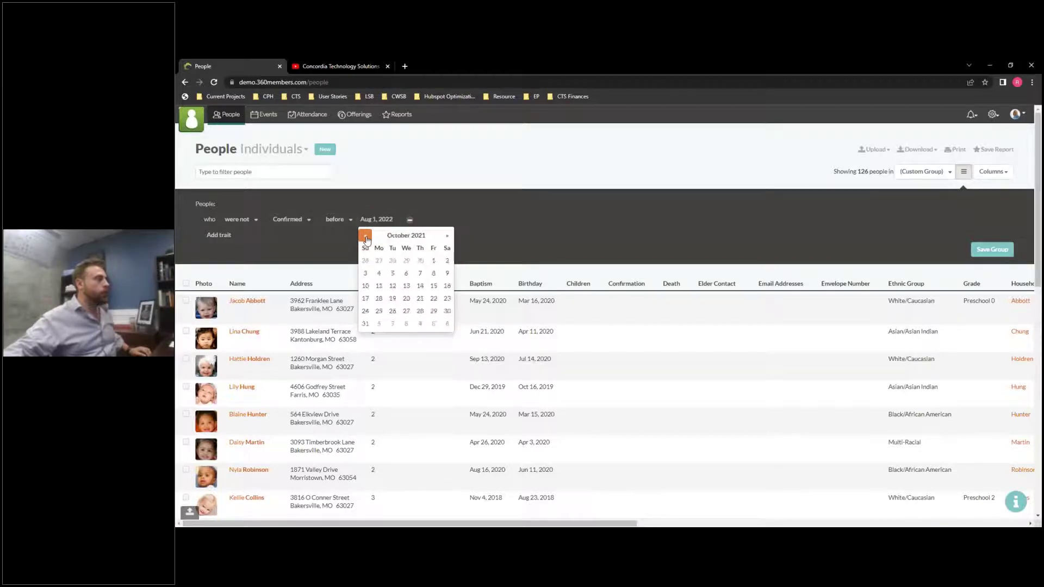
triple_click(366, 236)
double_click(366, 236)
double_click(365, 236)
double_click(365, 236)
triple_click(365, 237)
double_click(365, 236)
double_click(365, 236)
double_click(366, 236)
left_click(365, 236)
left_click(447, 236)
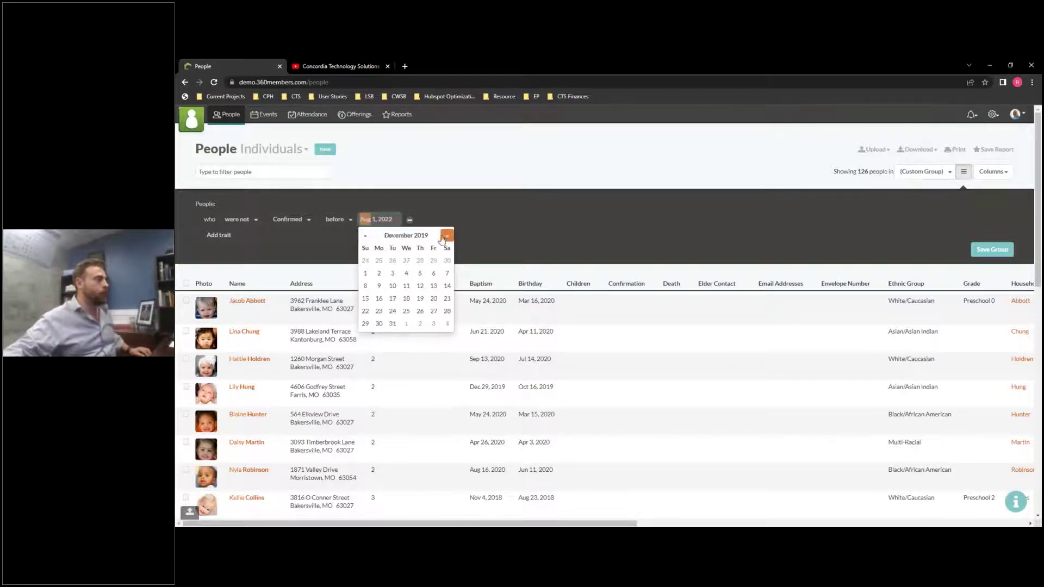
left_click(393, 323)
left_click(510, 241)
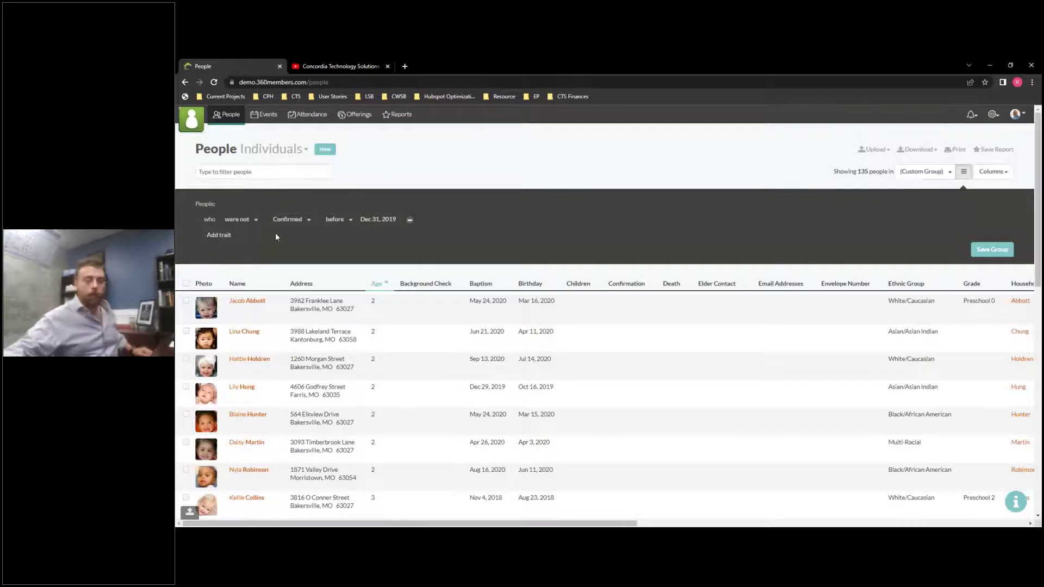
Add a second trait to the people filter and base it on Tags.
left_click(218, 235)
scroll(299, 283, "down", 10)
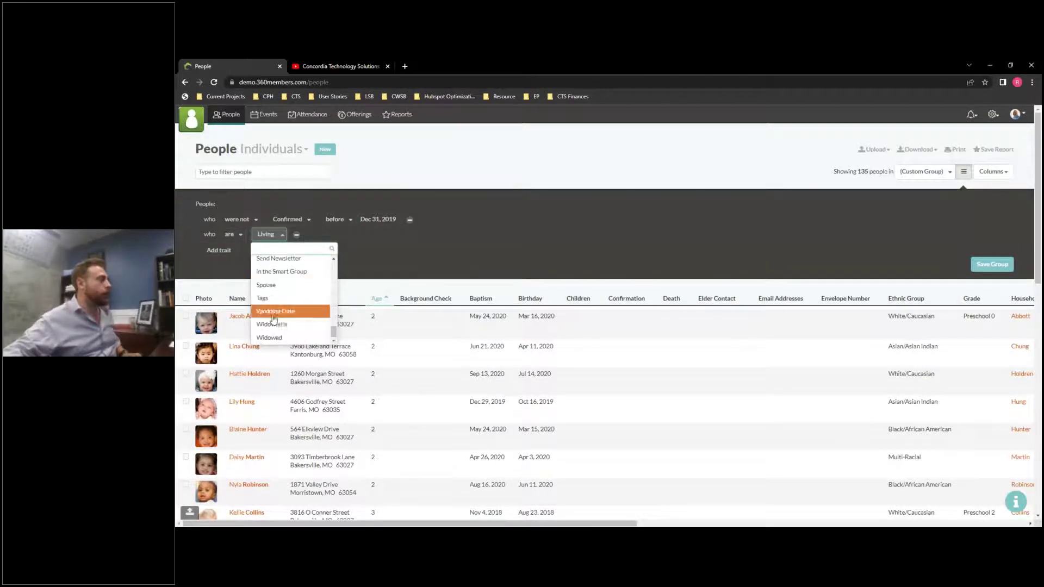
scroll(302, 297, "up", 5)
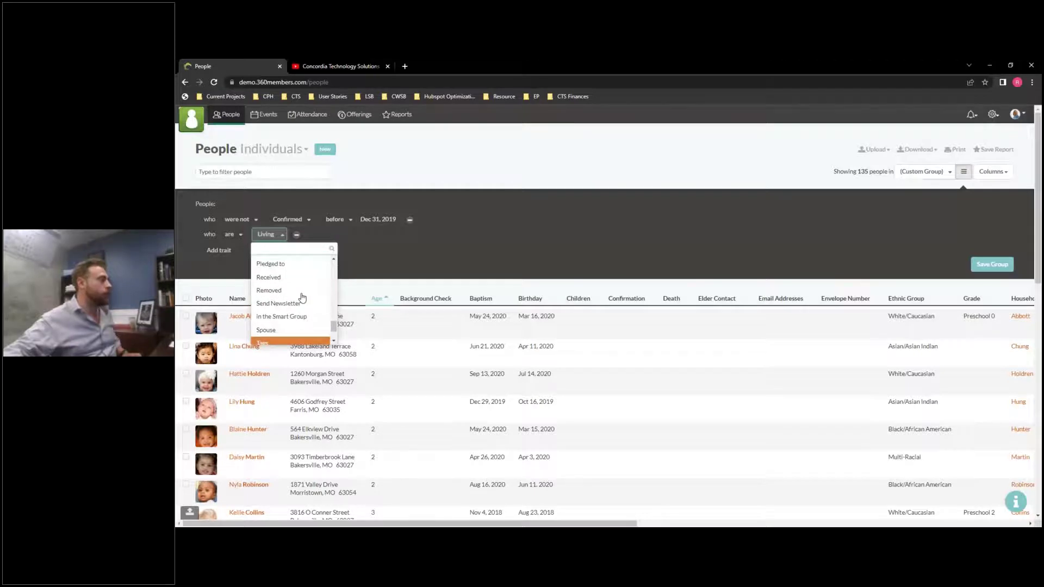
scroll(302, 298, "up", 4)
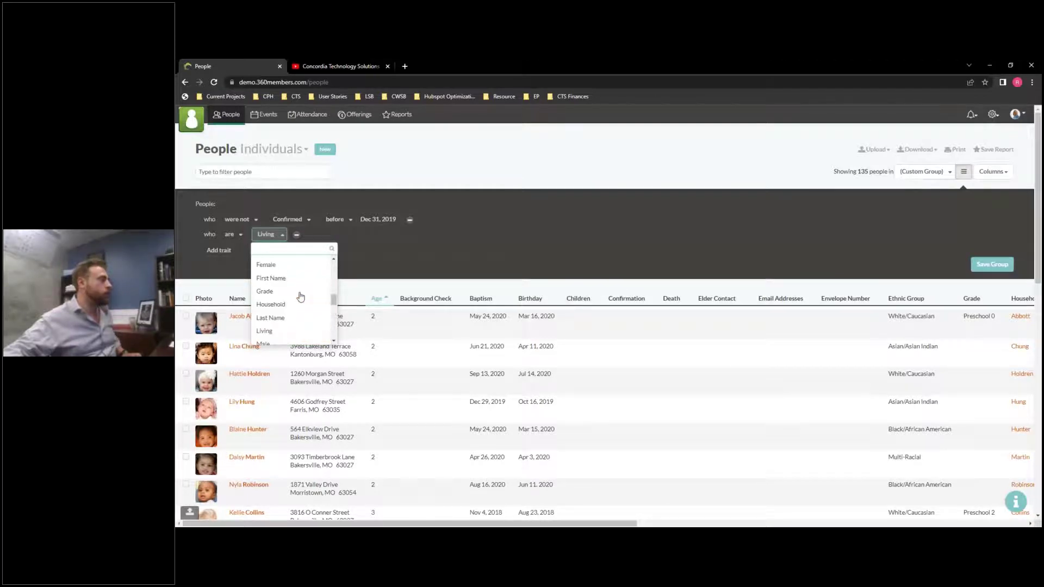
left_click(242, 238)
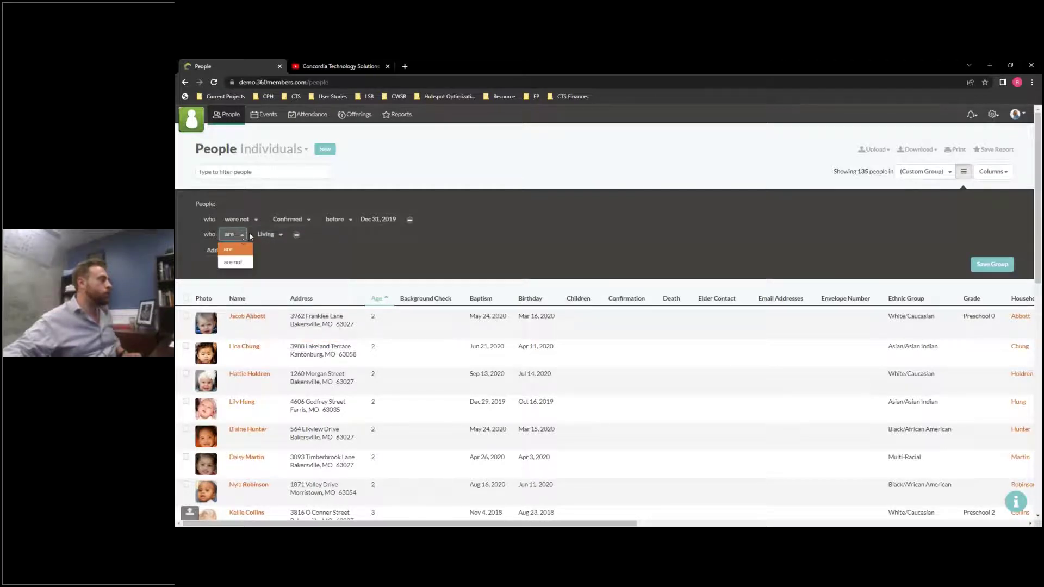
left_click(267, 234)
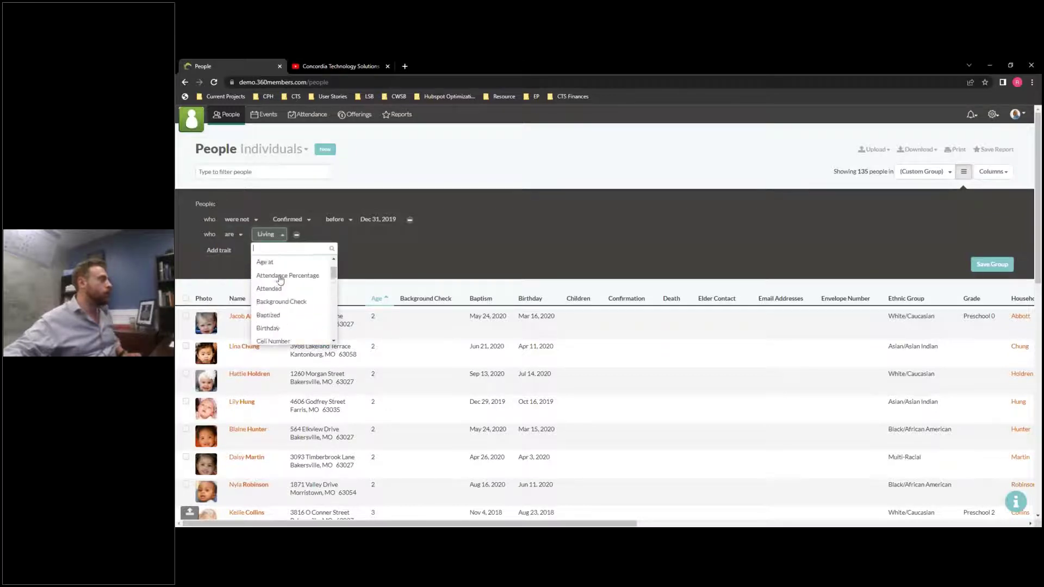
key("Escape")
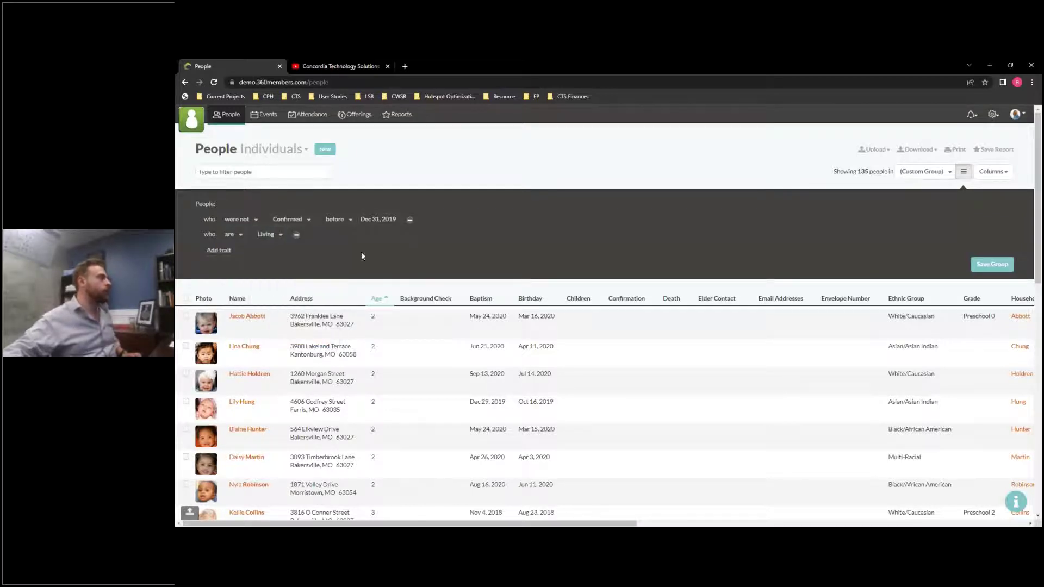
left_click(273, 238)
left_click(273, 239)
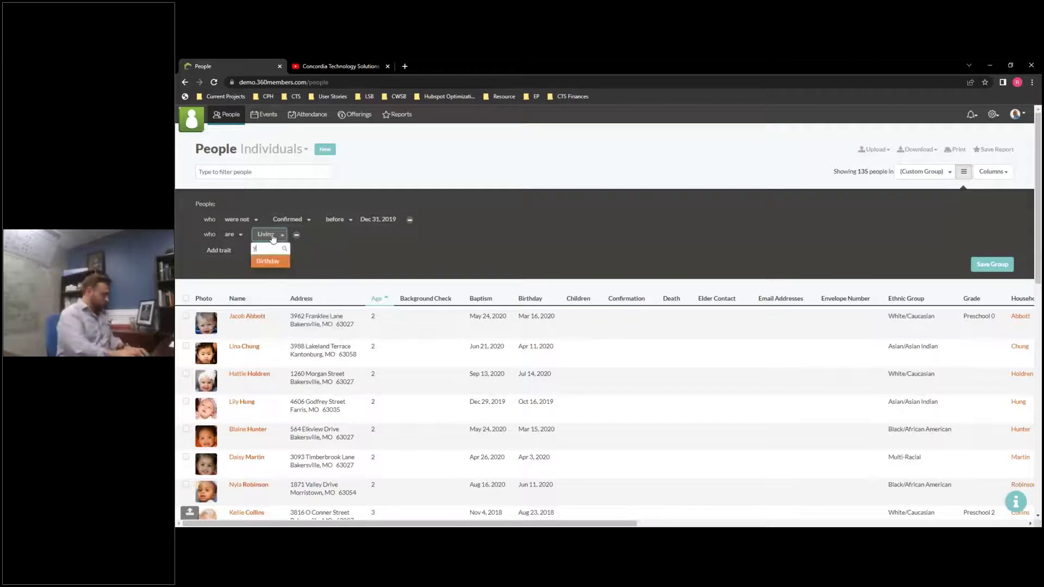
left_click(273, 239)
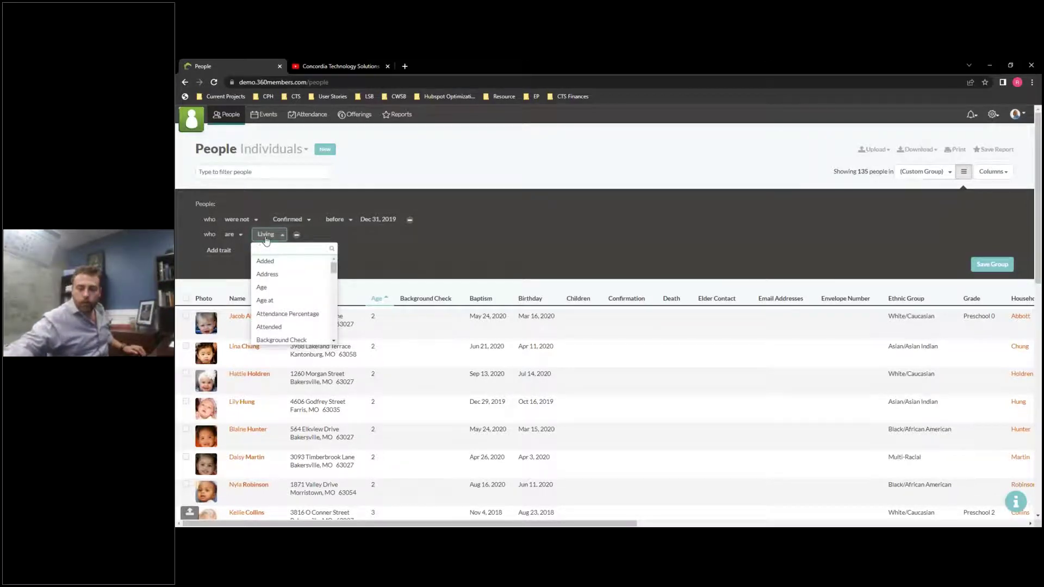
type("tag")
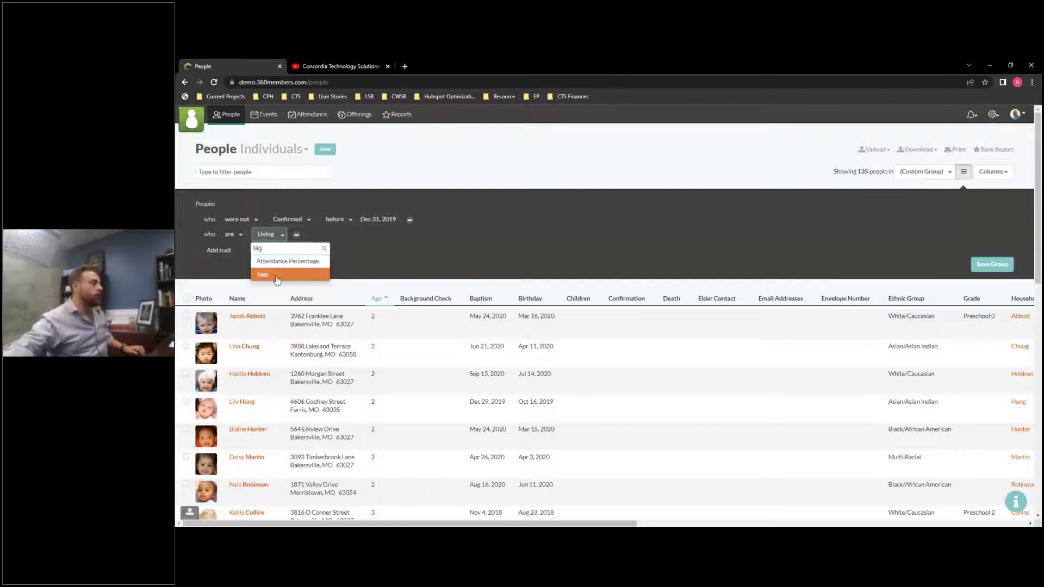
left_click(273, 276)
Replace Altar Guild with Youth Group in the Tags trait and review the filtered people.
left_click(336, 238)
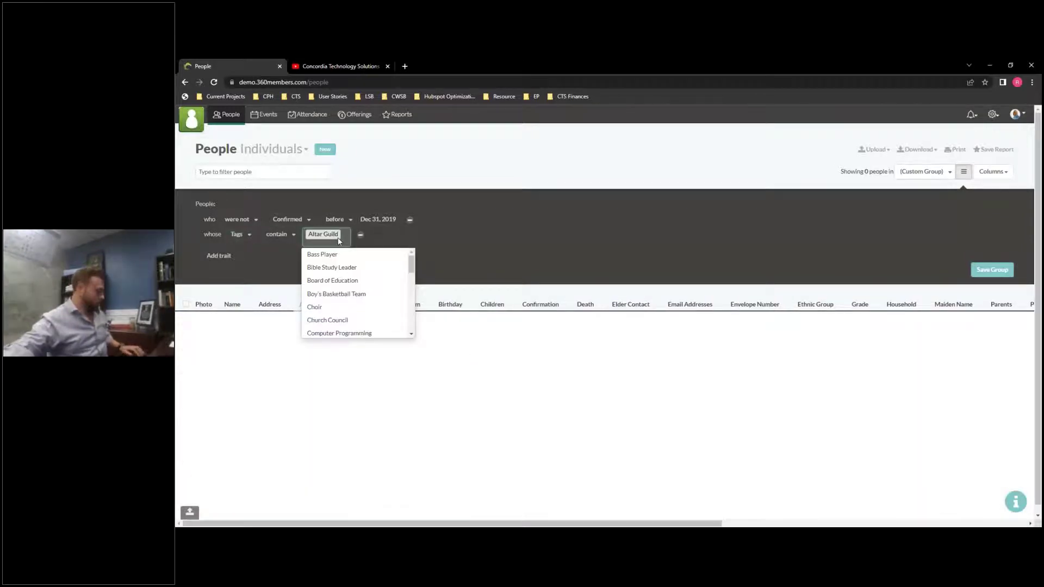
key("BackSpace")
scroll(347, 319, "down", 8)
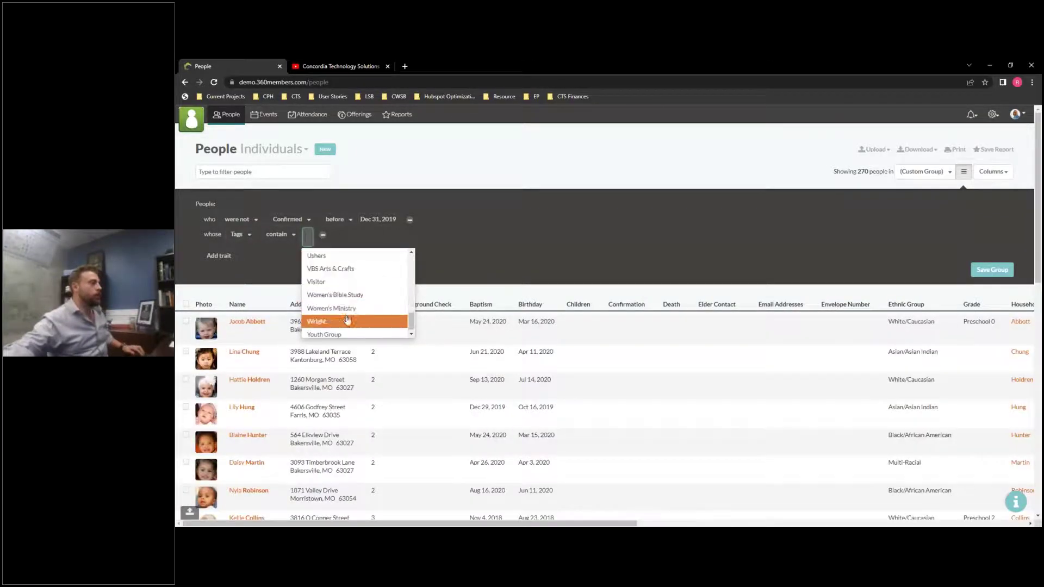
left_click(326, 334)
left_click(518, 262)
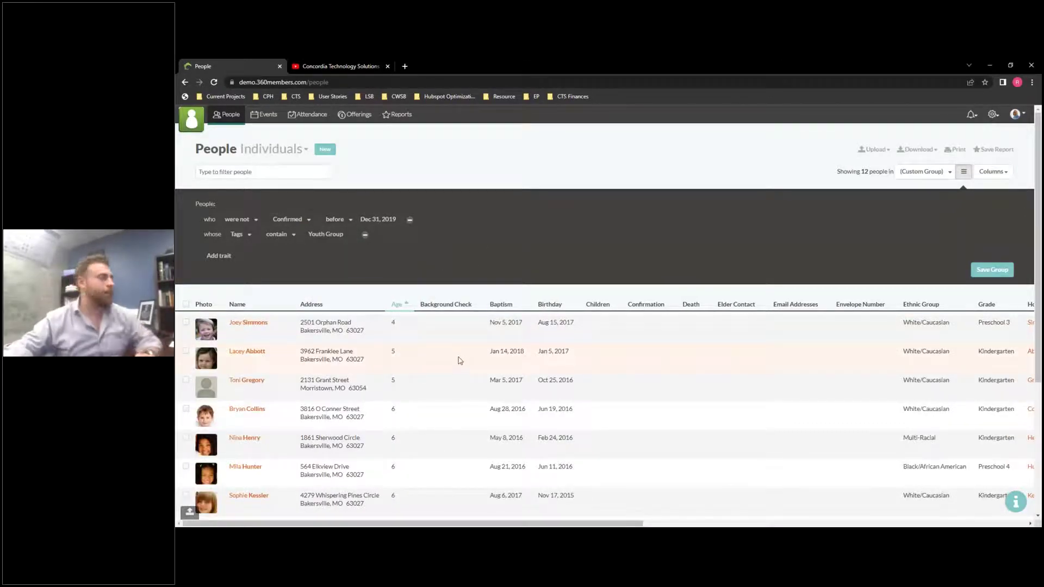
scroll(460, 361, "down", 3)
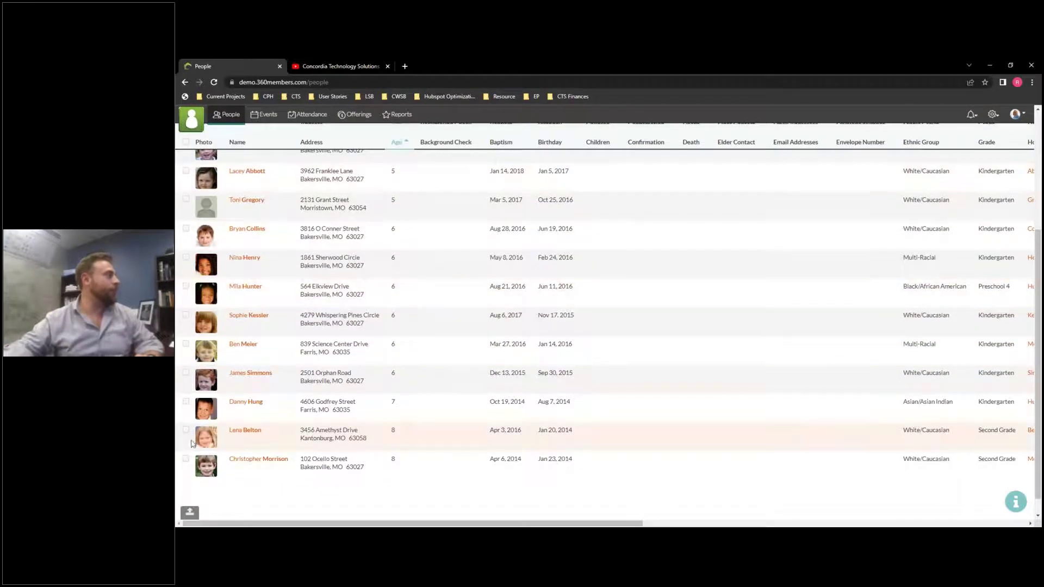
scroll(426, 290, "up", 1)
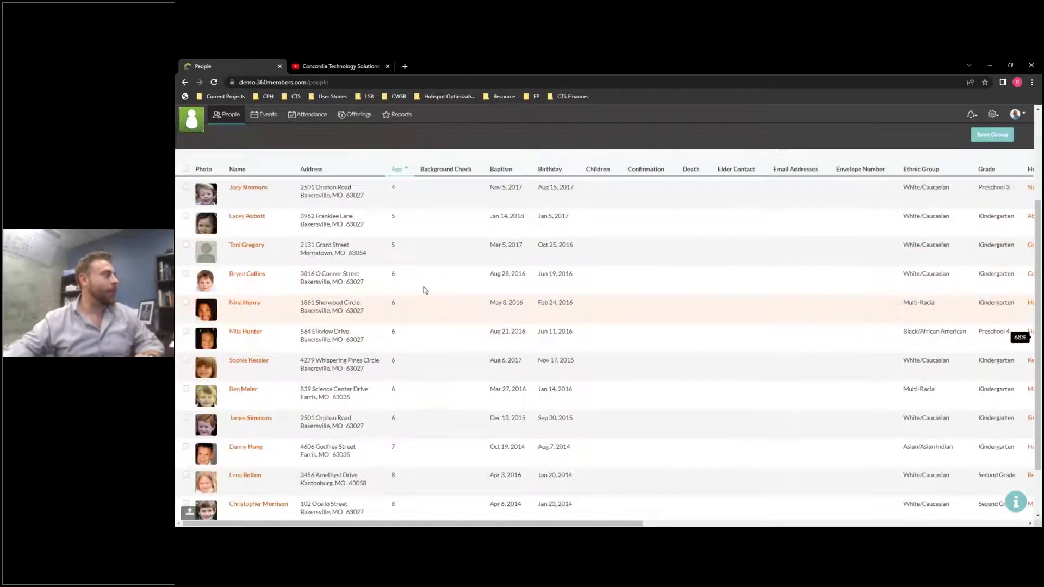
scroll(360, 418, "up", 3)
scroll(360, 418, "down", 3)
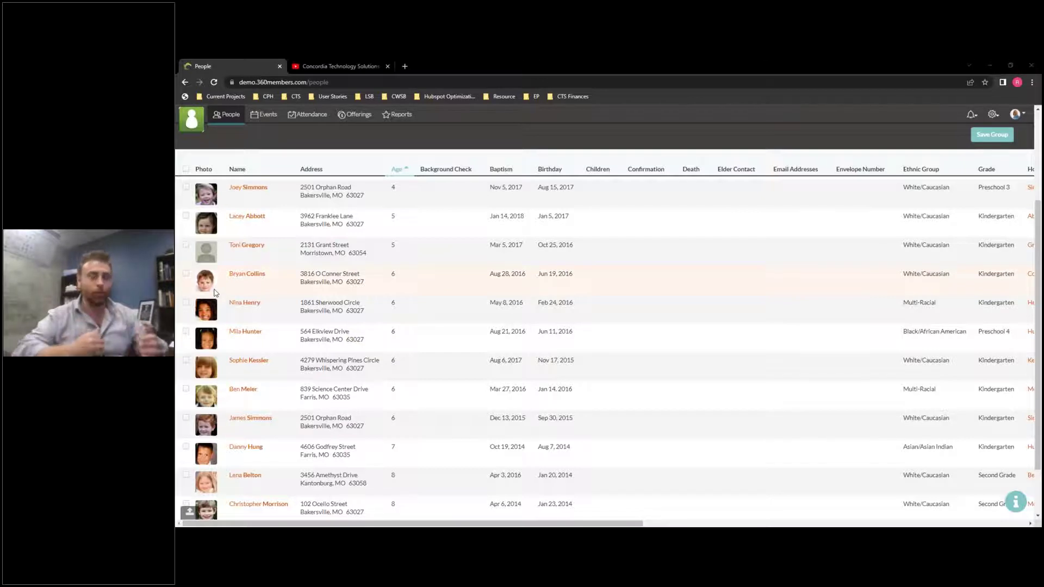
scroll(629, 397, "up", 3)
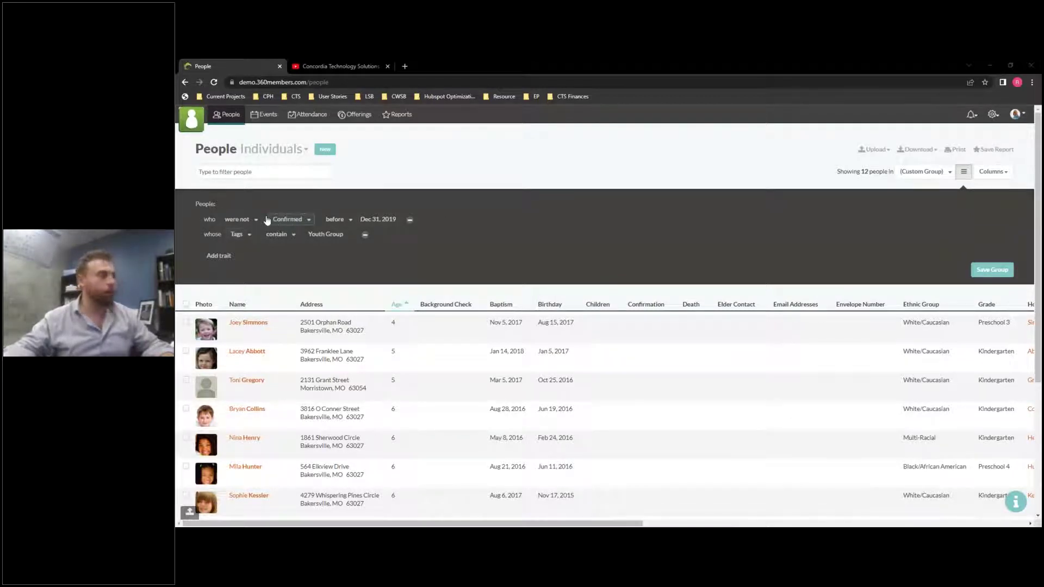
Replace the Tags and Confirmed traits with one that limits the list to people who are Nonmembers now.
left_click(365, 234)
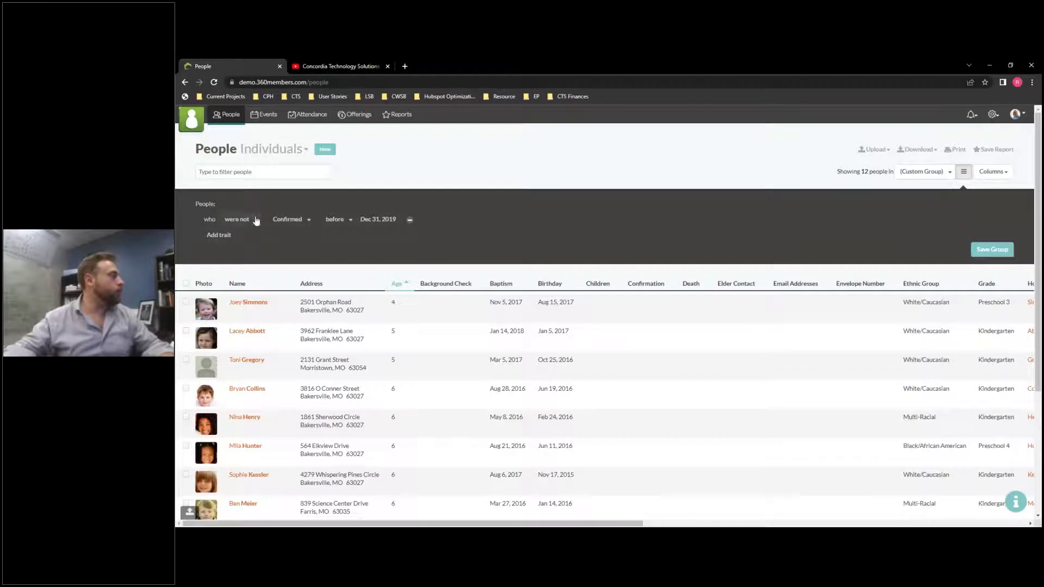
left_click(411, 220)
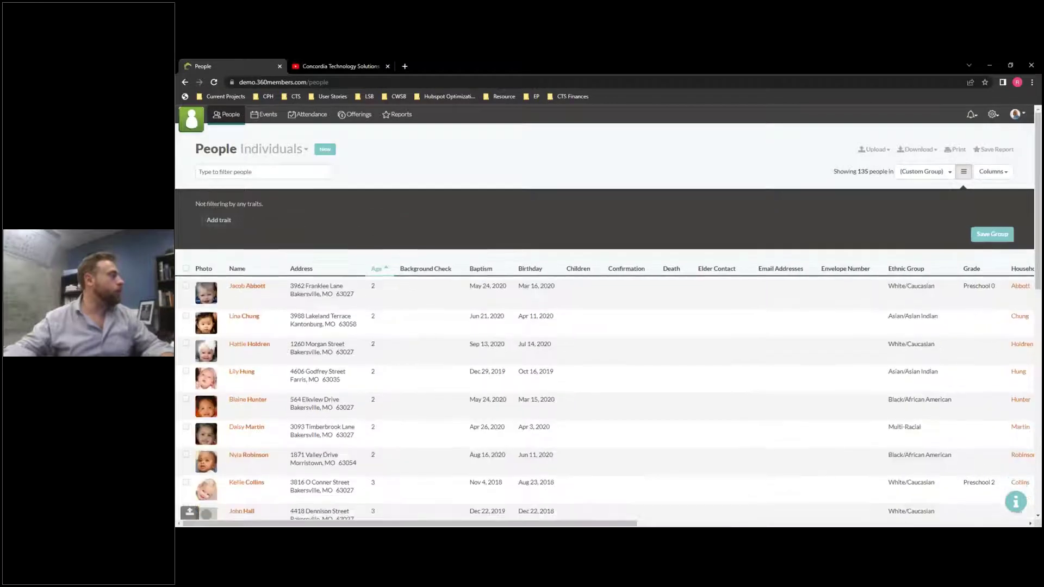
left_click(223, 221)
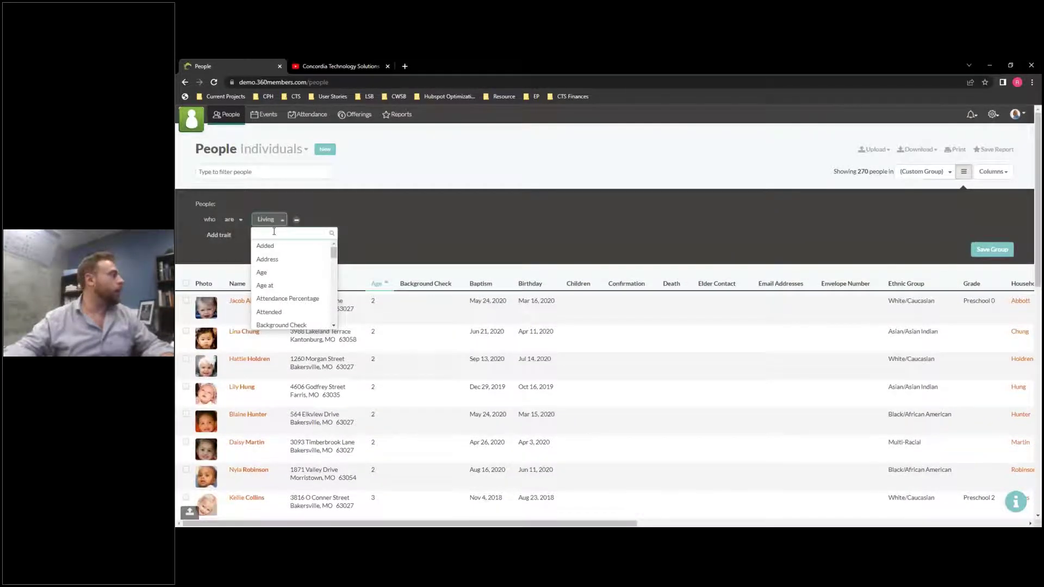
type("non")
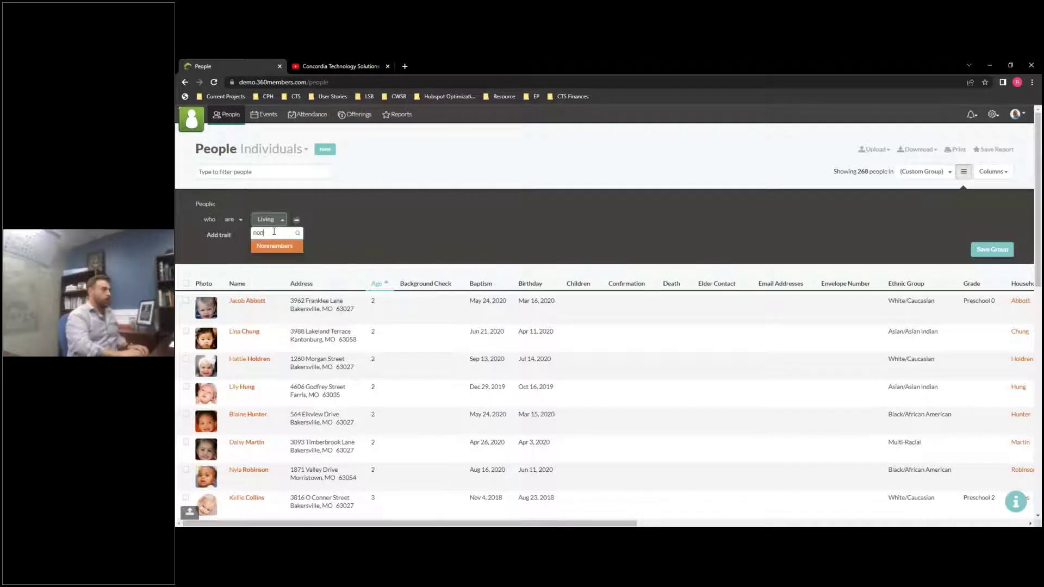
key("Return")
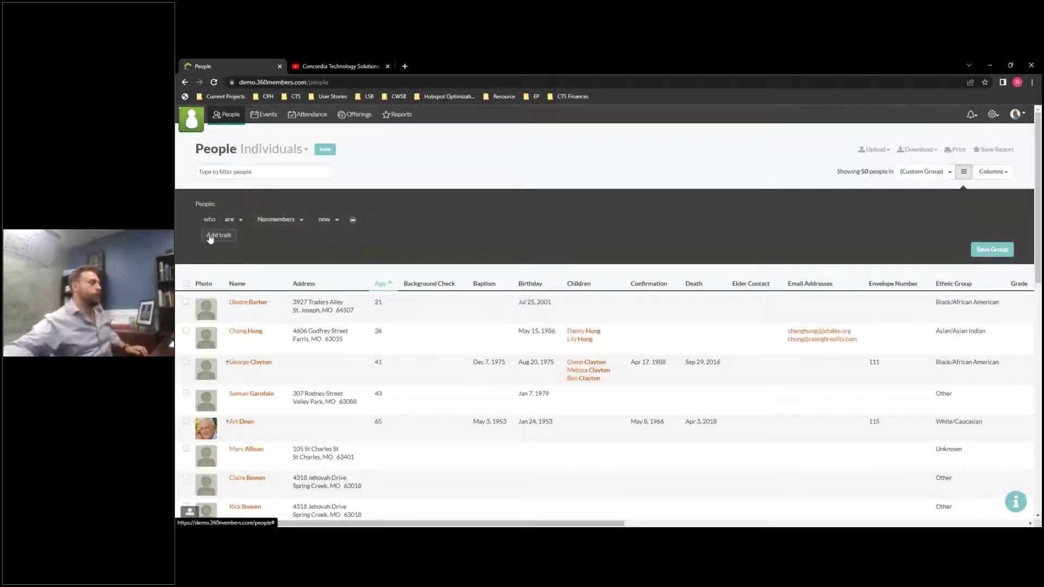
Add a second trait that limits the nonmembers to people who are Living and look over the list.
left_click(217, 235)
type("li")
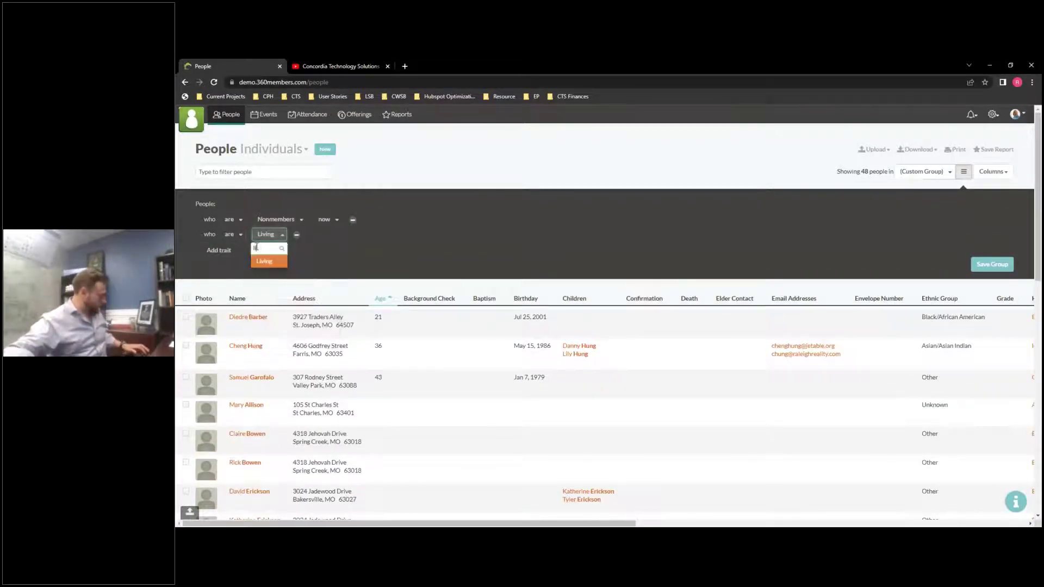
type("v")
key("Return")
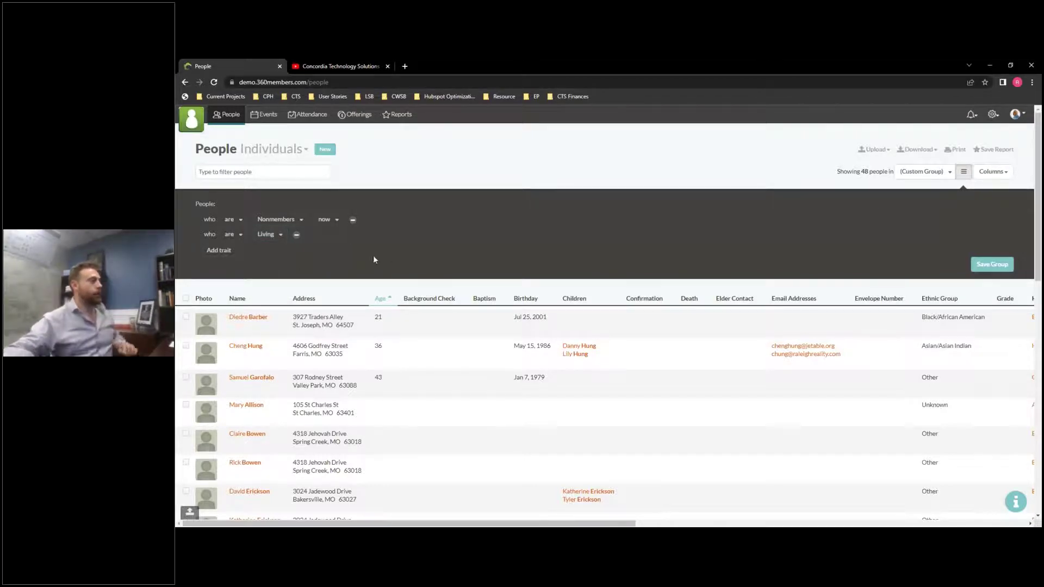
scroll(367, 262, "down", 2)
scroll(369, 262, "down", 15)
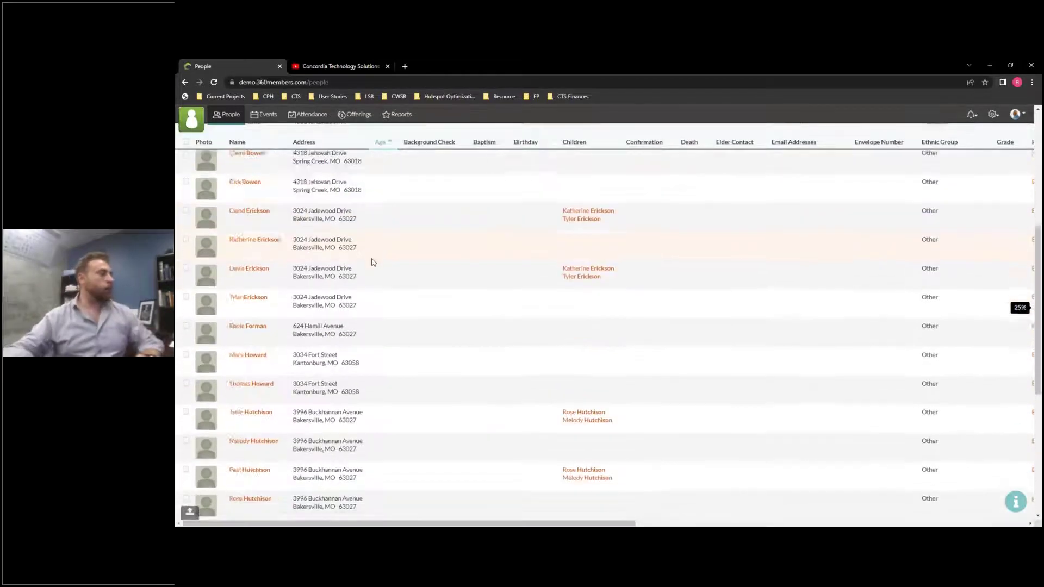
scroll(432, 368, "up", 15)
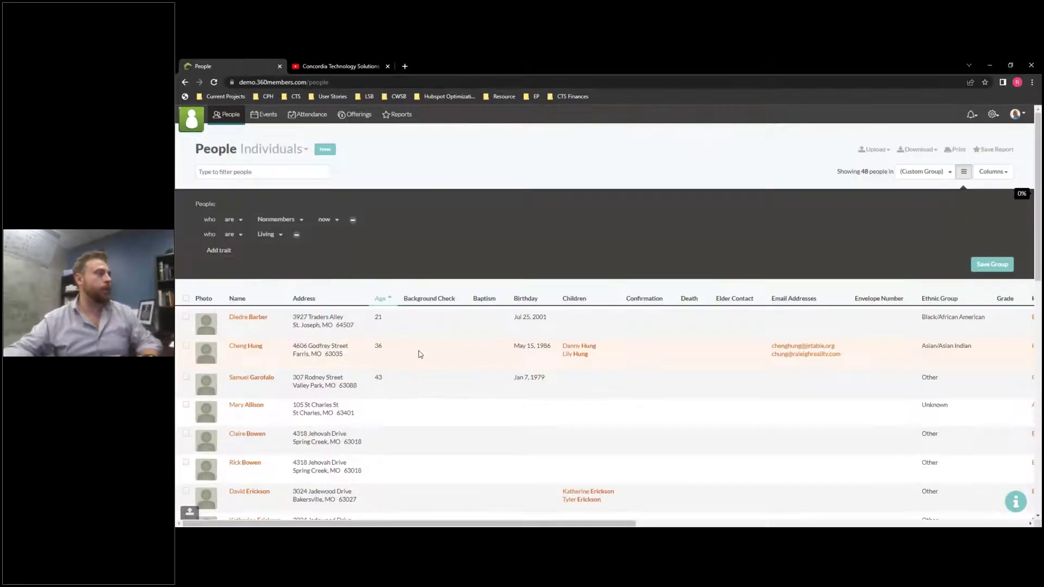
Save the filtered list as a new group named Visitors.
left_click(993, 264)
left_click(597, 171)
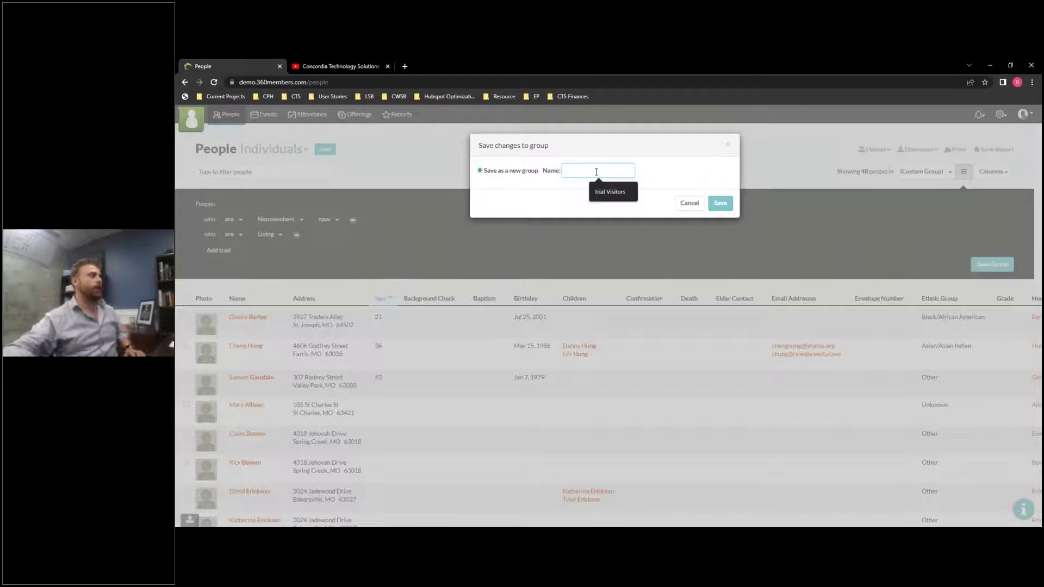
type("Visitors")
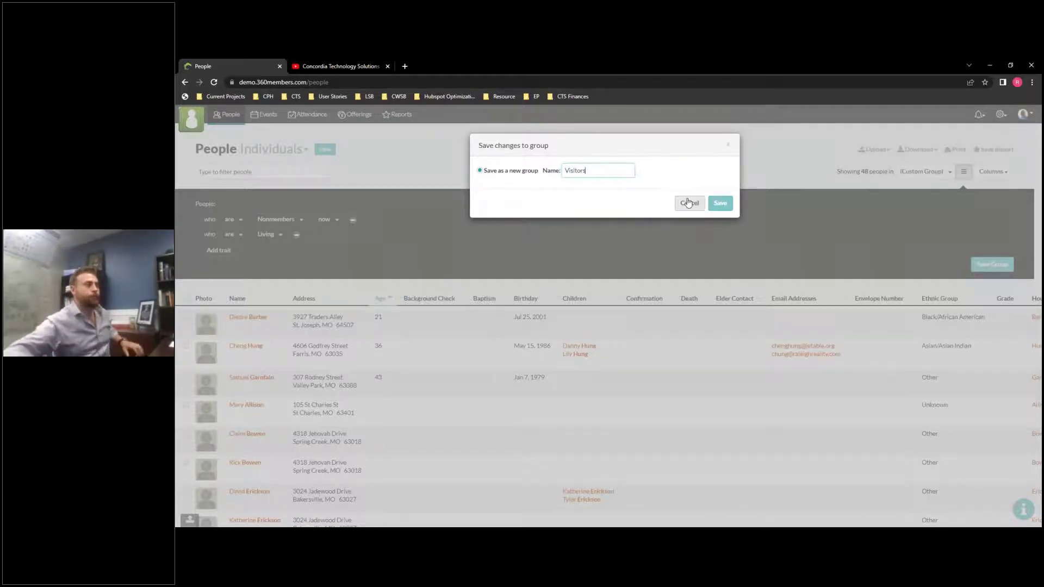
left_click(720, 203)
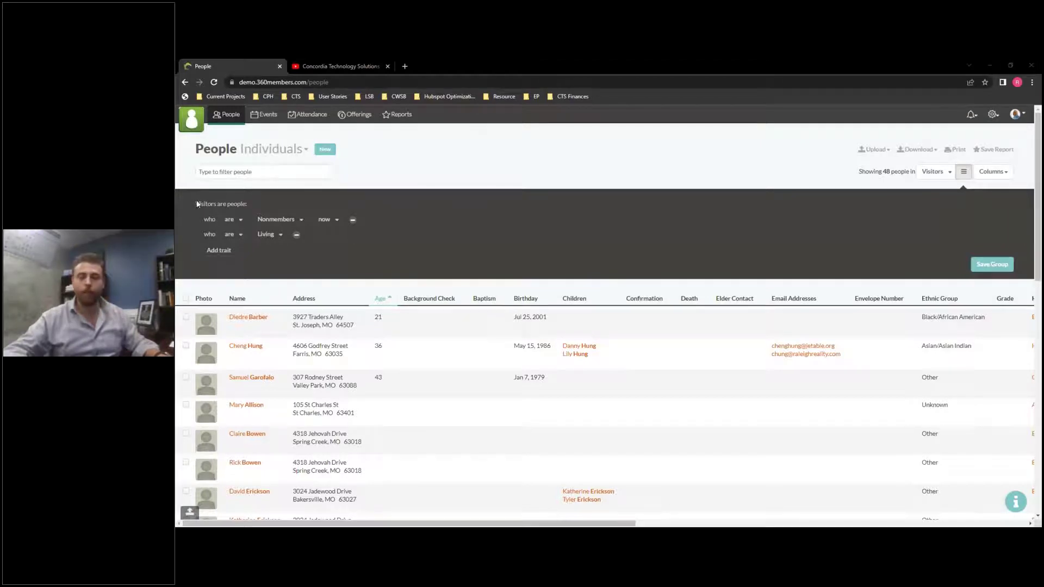
Go to the Events page and display all calendars in the month view.
left_click(274, 124)
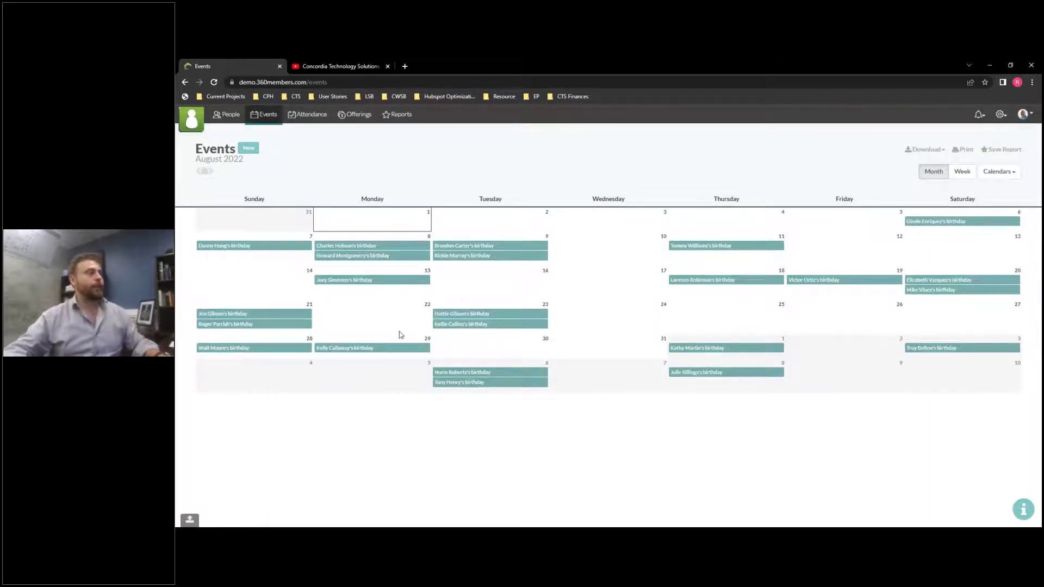
mouse_move(368, 259)
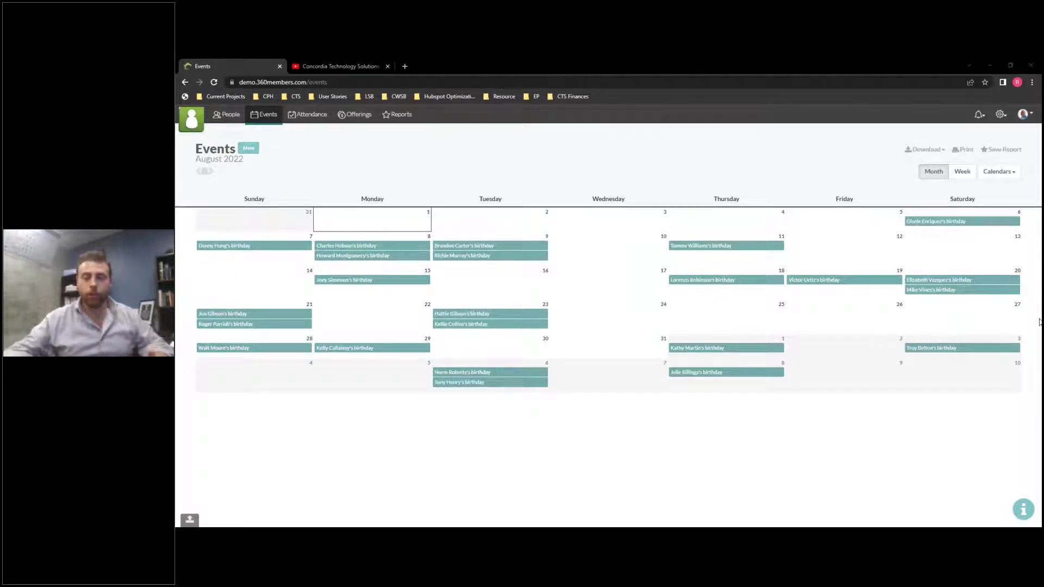
left_click(998, 171)
left_click(944, 189)
left_click(942, 189)
left_click(848, 177)
Look through the August 2022 events and show the list of available calendars.
scroll(523, 315, "down", 2)
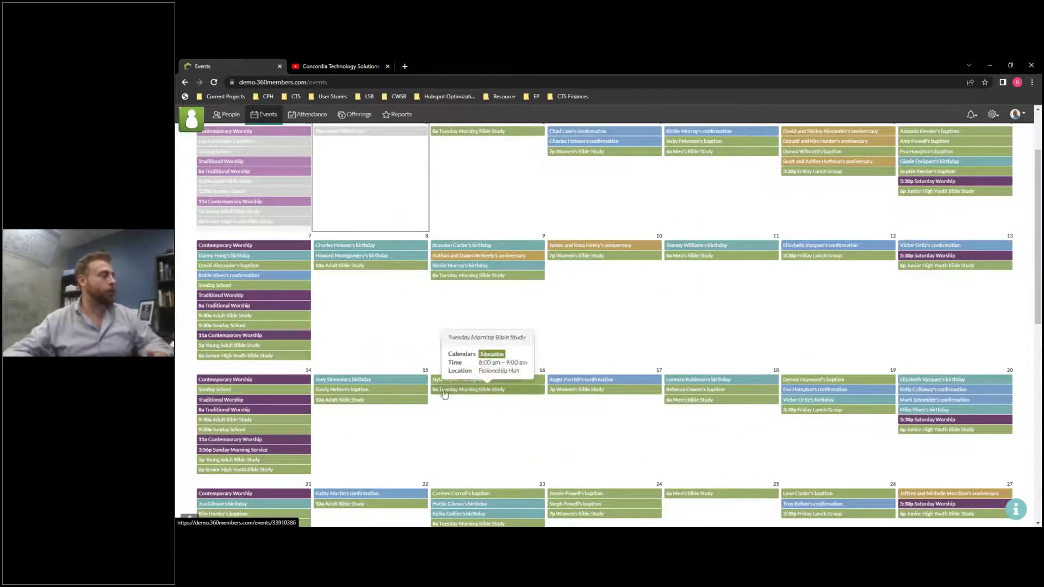
scroll(536, 350, "down", 3)
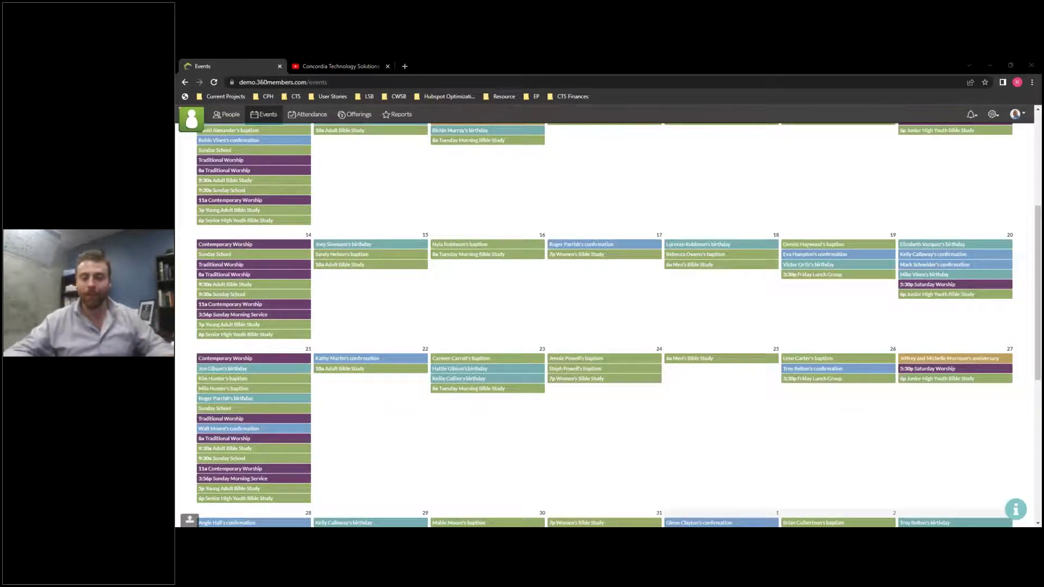
scroll(707, 332, "up", 4)
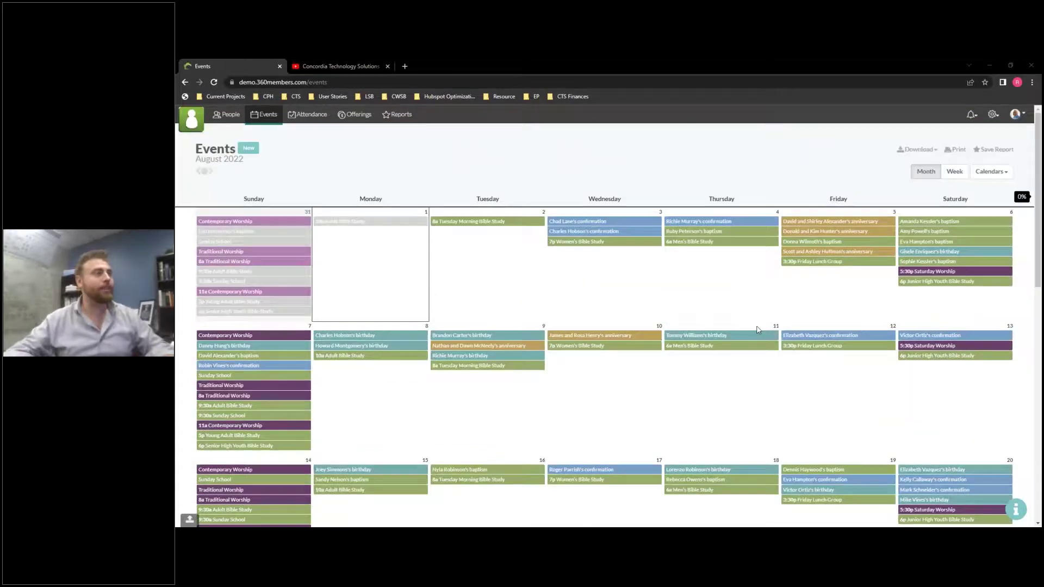
left_click(991, 172)
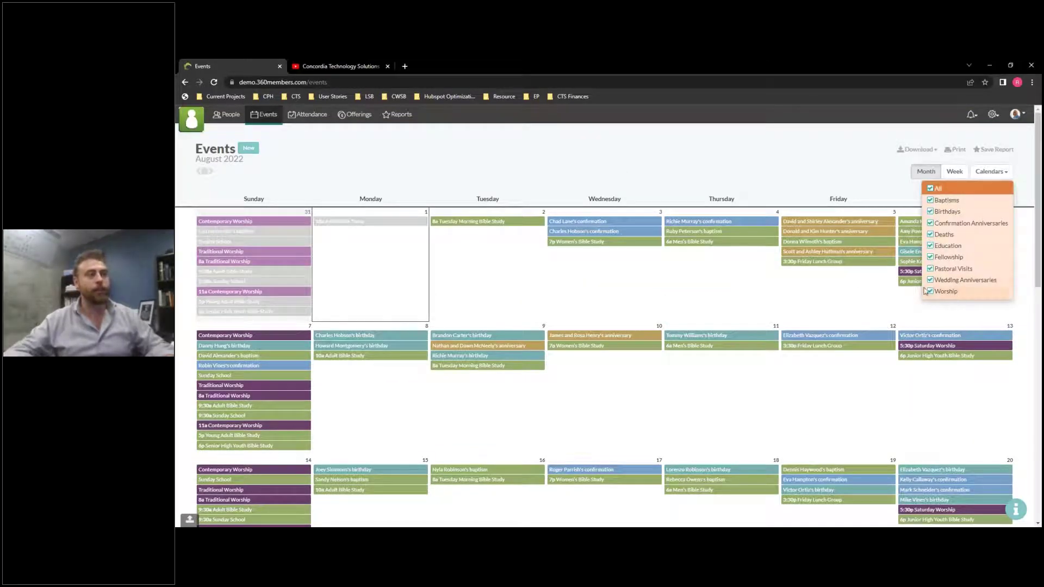
mouse_move(916, 272)
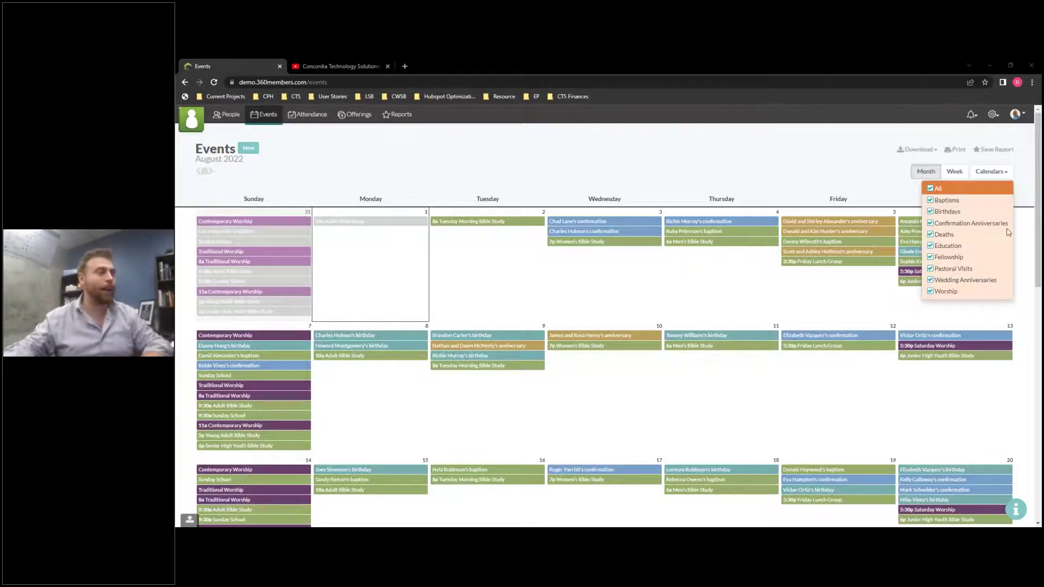
Filter the August 2022 events by hiding every calendar except Worship.
mouse_move(811, 228)
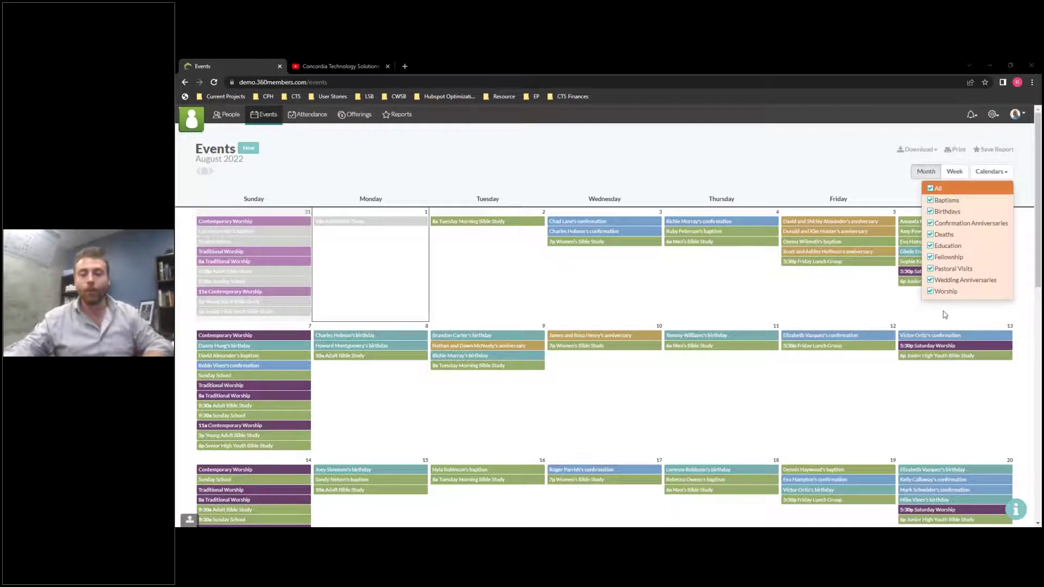
left_click(820, 174)
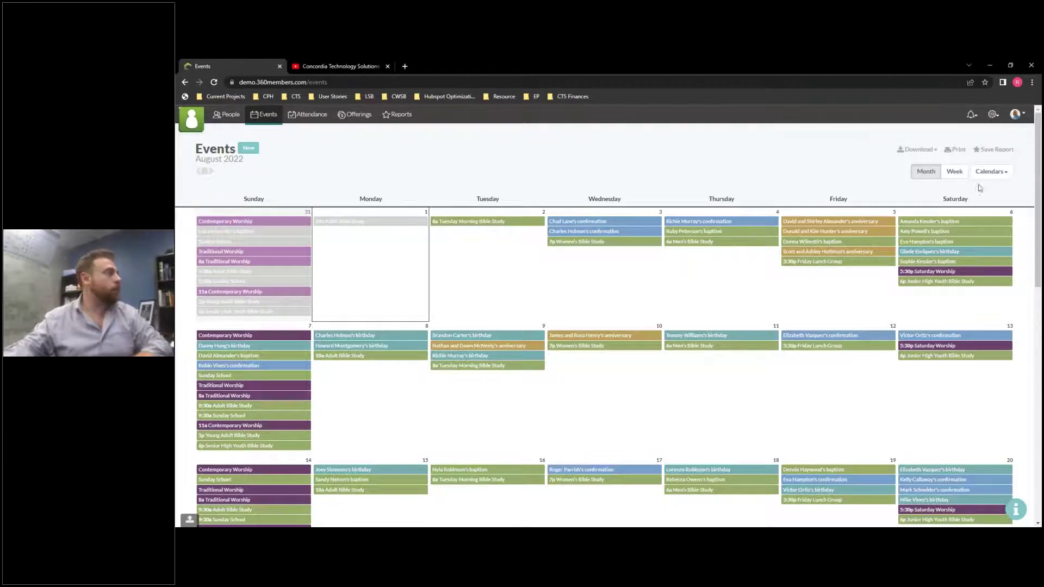
left_click(992, 172)
left_click(931, 280)
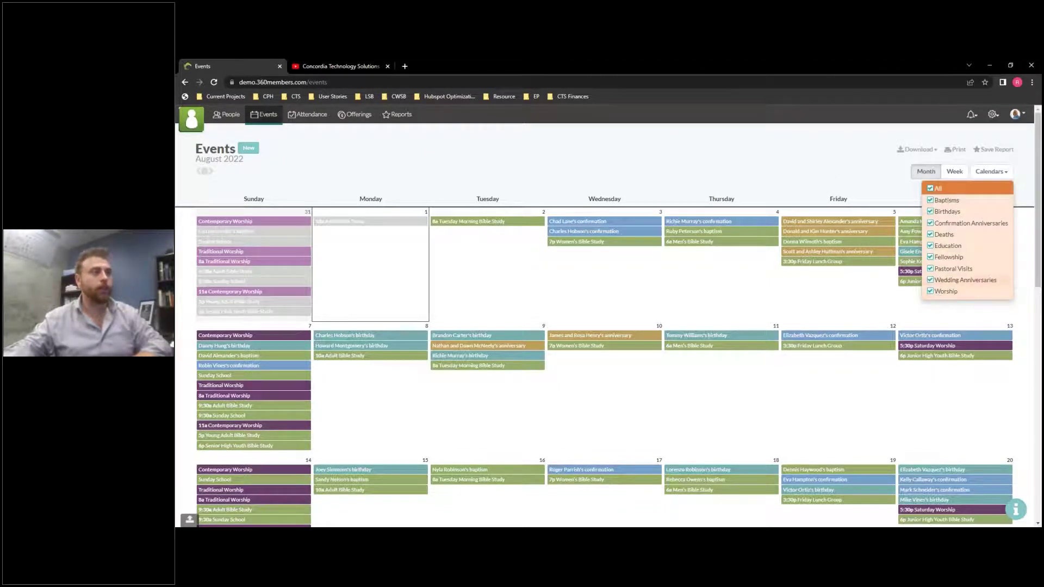
left_click(931, 269)
left_click(931, 258)
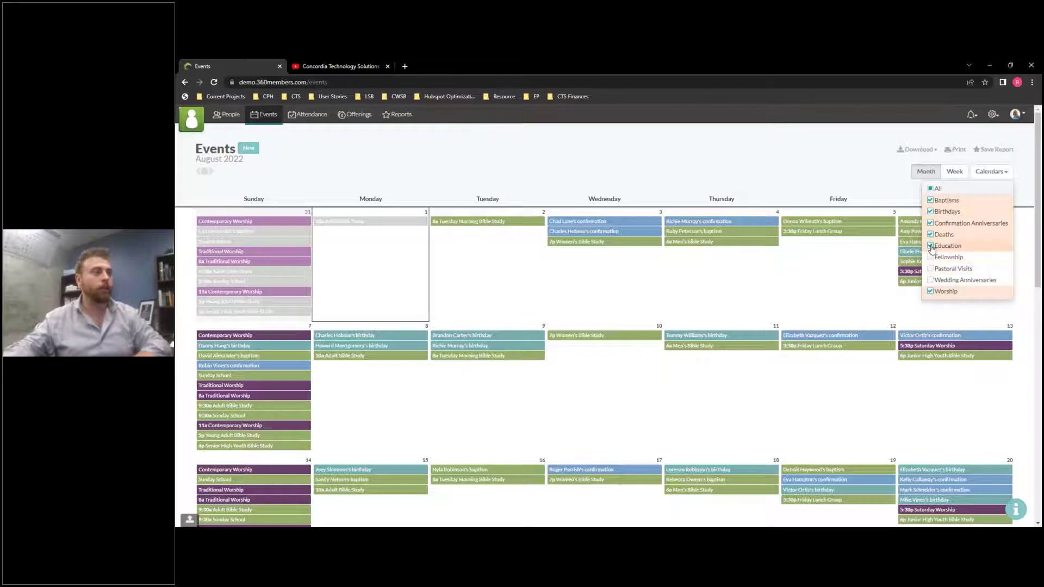
left_click(931, 245)
left_click(931, 235)
left_click(931, 223)
left_click(931, 212)
left_click(931, 200)
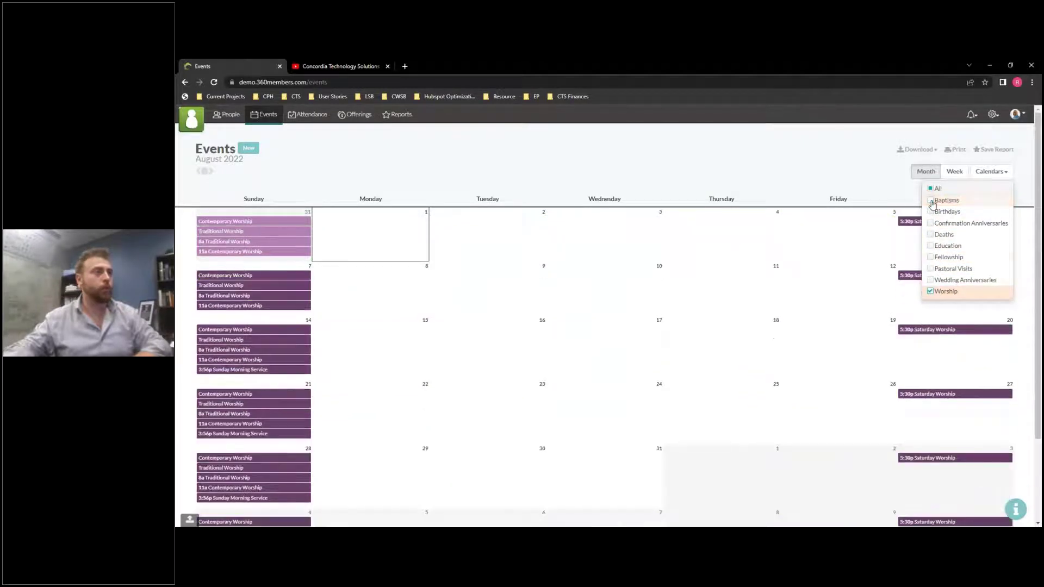
left_click(934, 206)
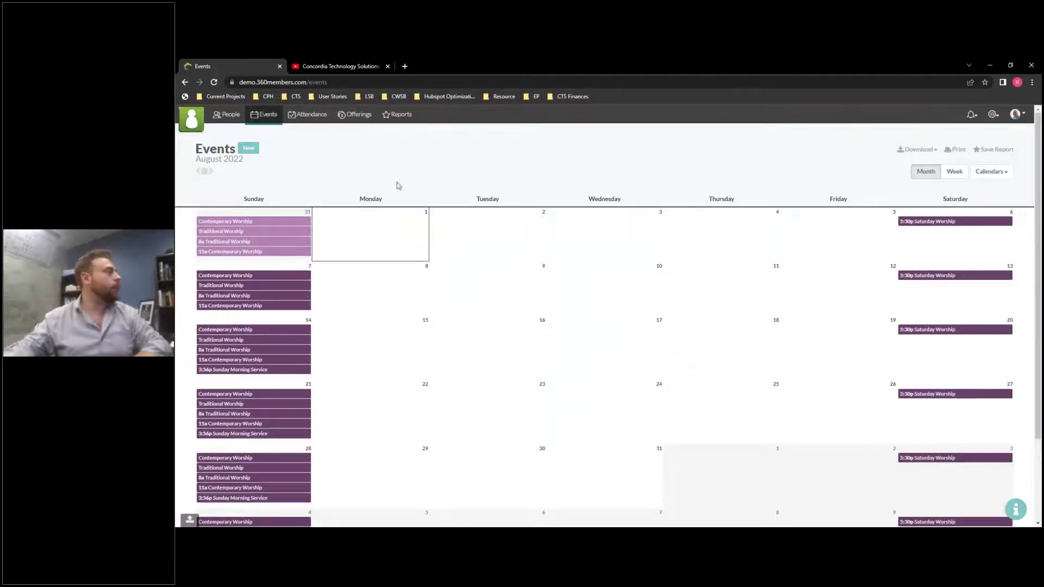
Open the August 7 Contemporary Worship event, review its repeat and attendance settings, and leave it without saving.
left_click(241, 280)
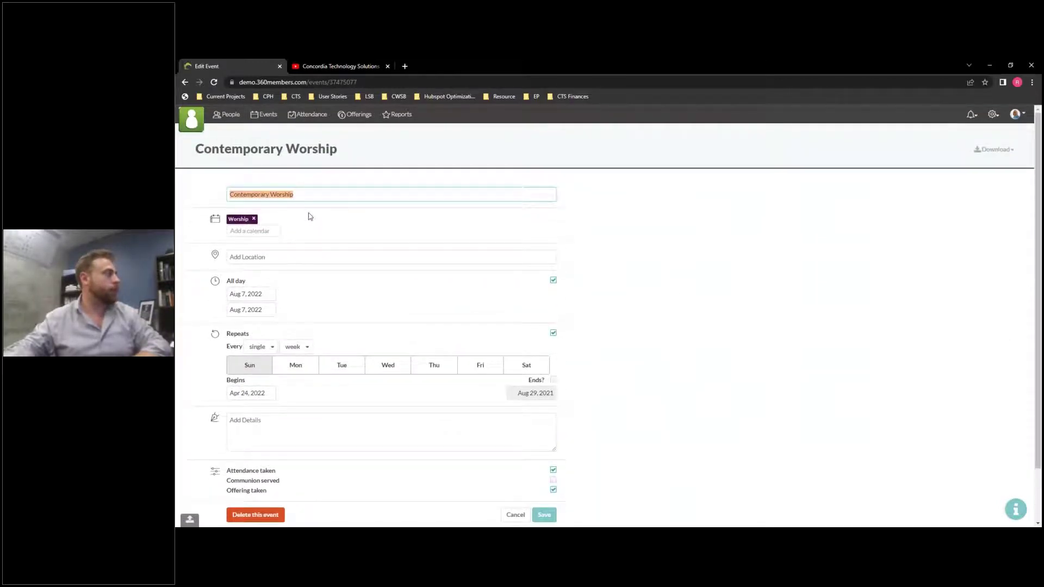
scroll(373, 217, "down", 1)
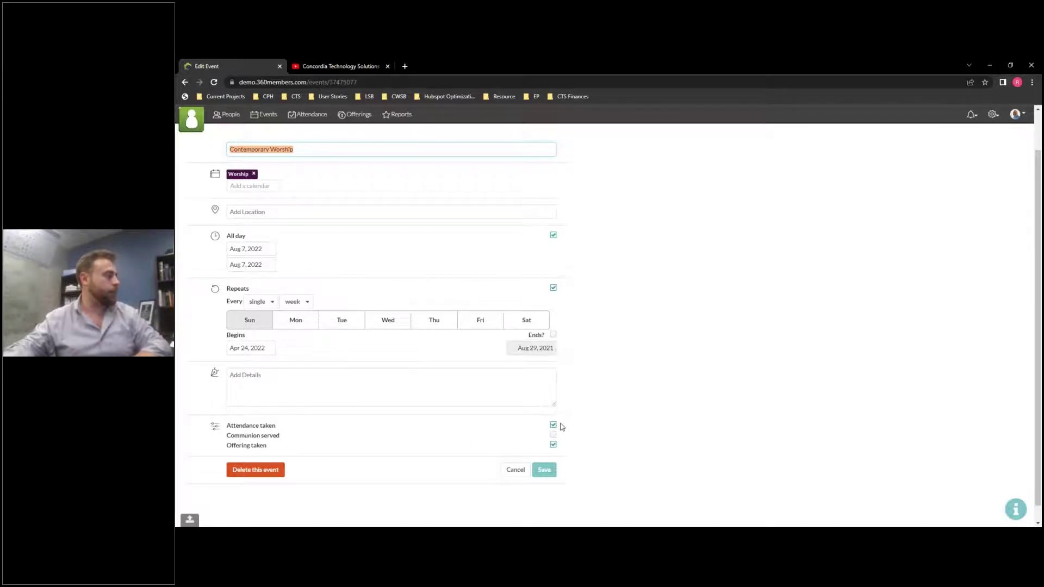
left_click(516, 470)
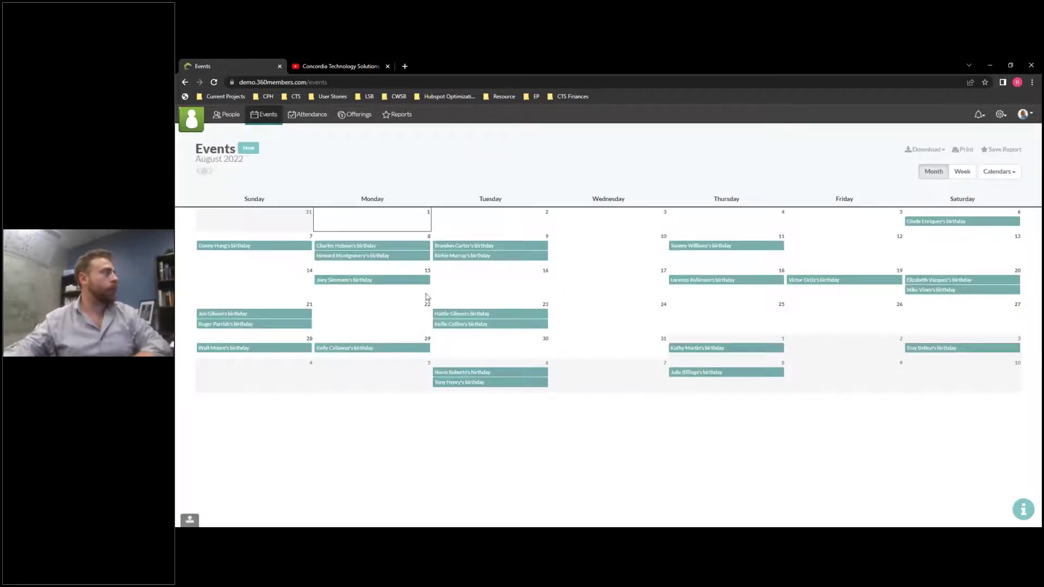
Start a new event titled Sunday Morning Service on the Worship calendar with the location Sanctuary.
left_click(326, 217)
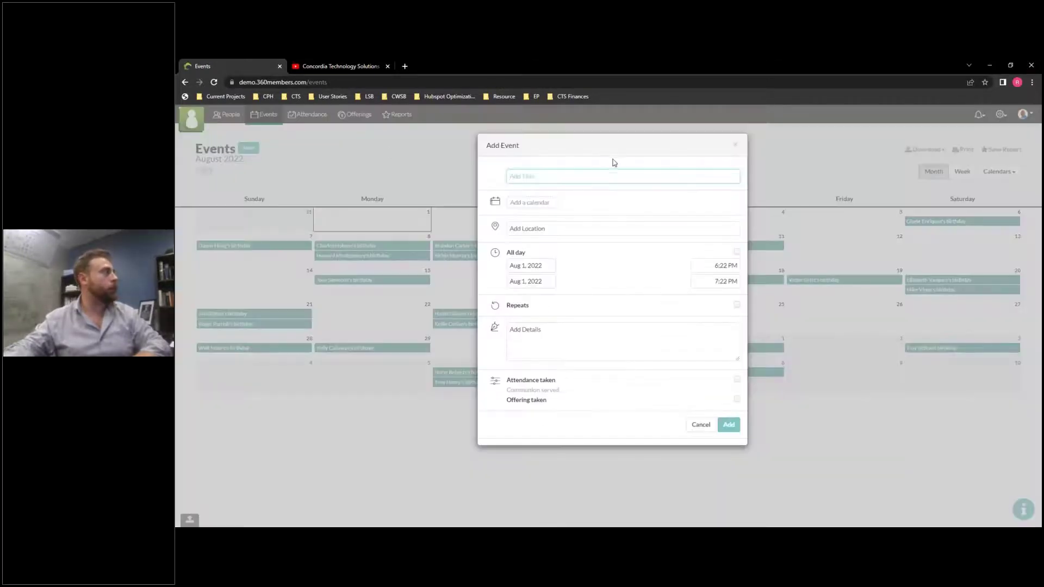
left_click(566, 177)
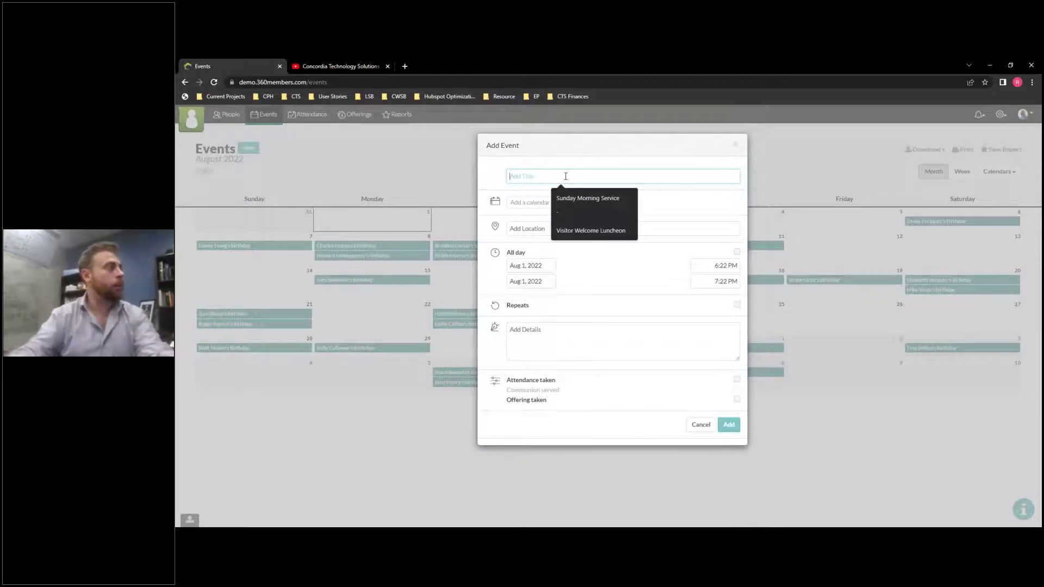
left_click(571, 199)
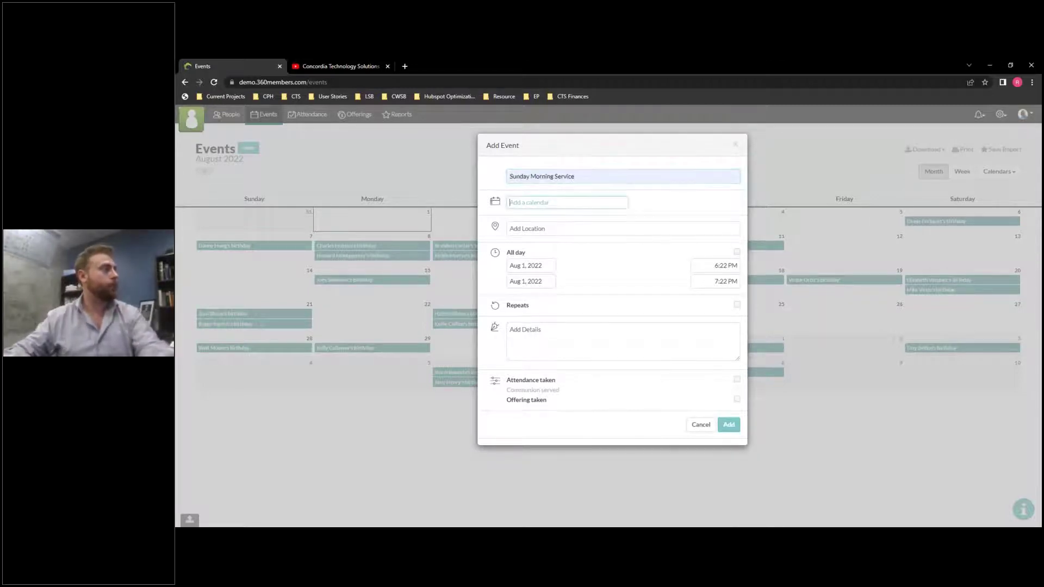
type("Worship")
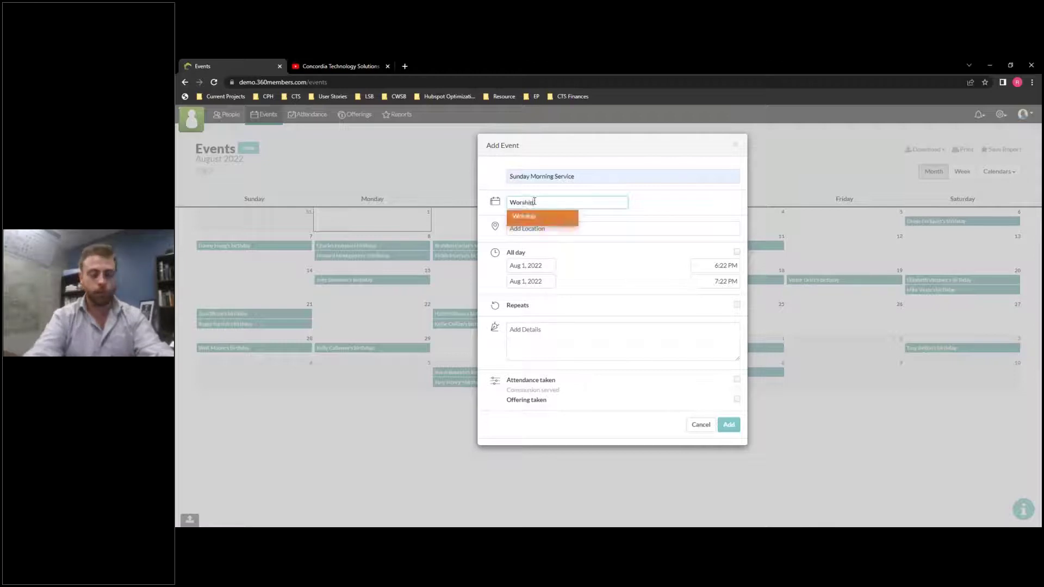
left_click(527, 216)
left_click(542, 239)
left_click(523, 287)
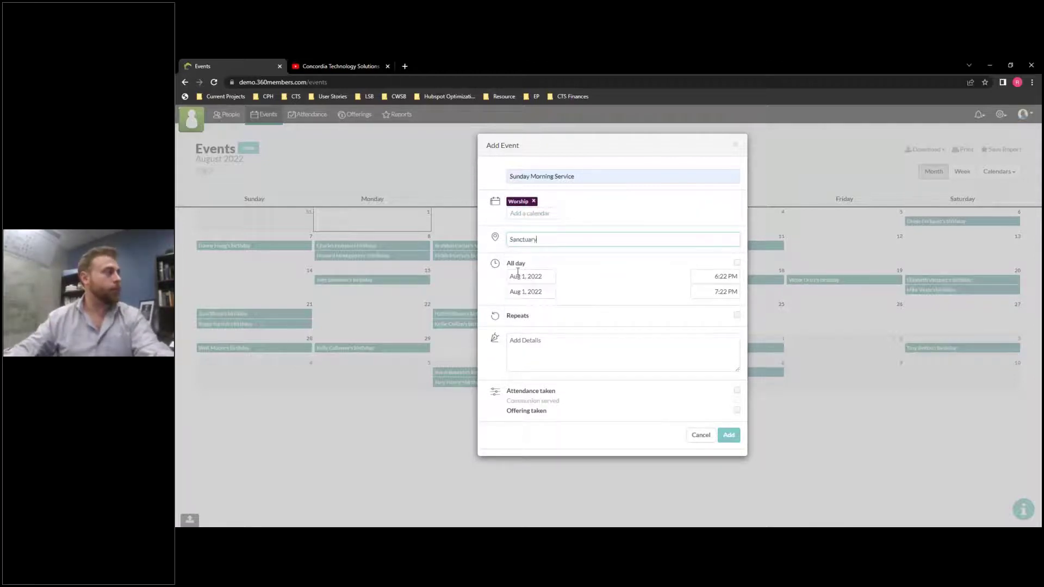
Set the new event's date to Aug 7, 2022 and its start time to 9:30 AM.
left_click(534, 276)
left_click(582, 273)
left_click(554, 277)
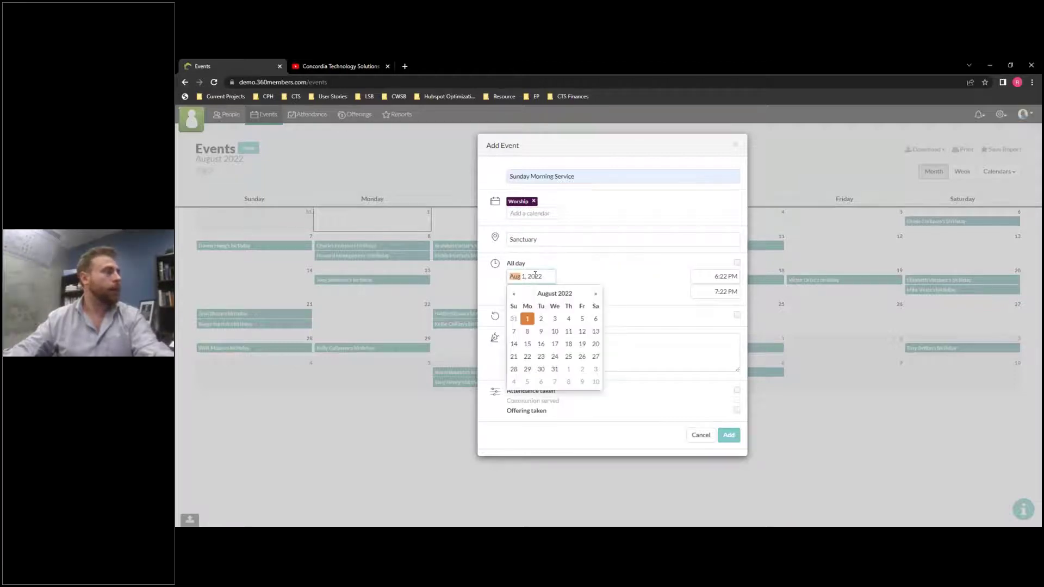
left_click(514, 331)
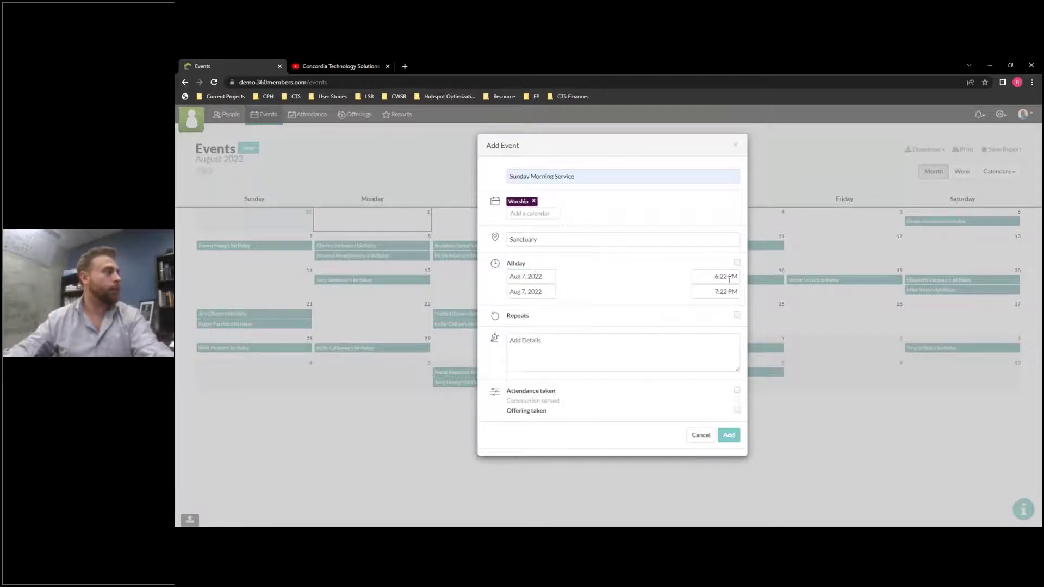
type("930")
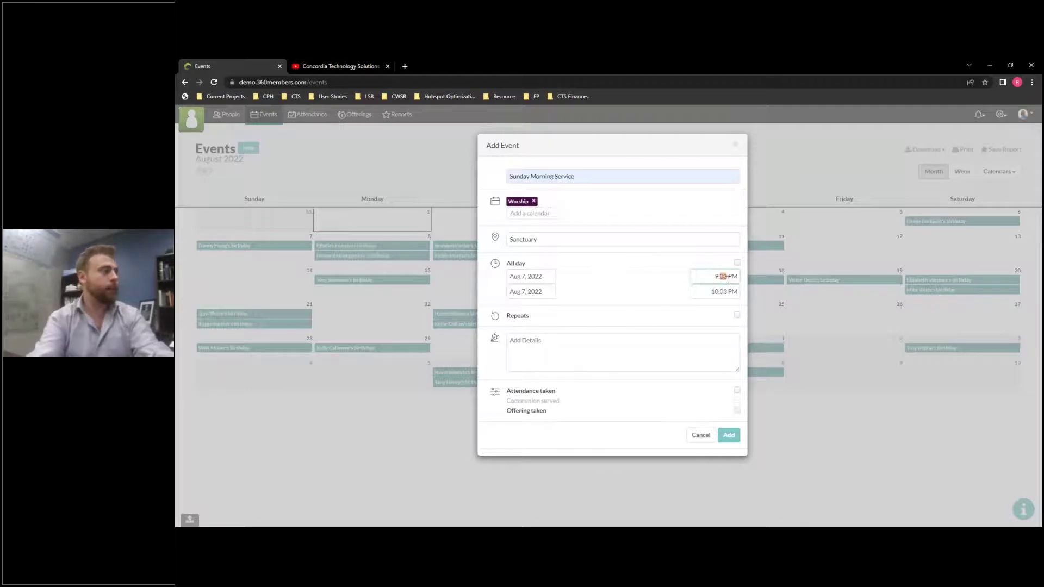
type("a")
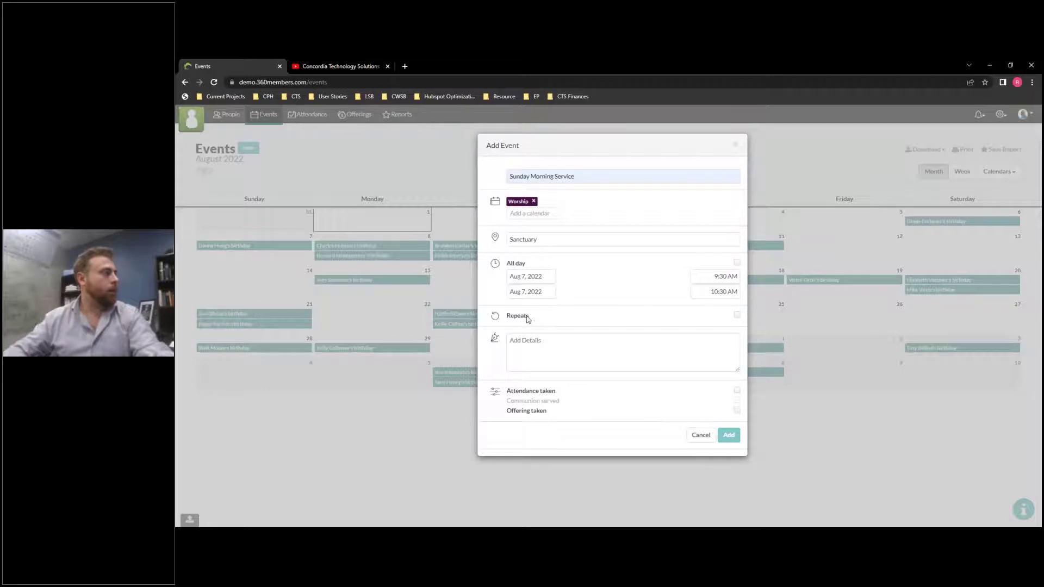
Make the event repeat every single week on Sunday, reviewing the other interval options.
left_click(730, 316)
left_click(519, 348)
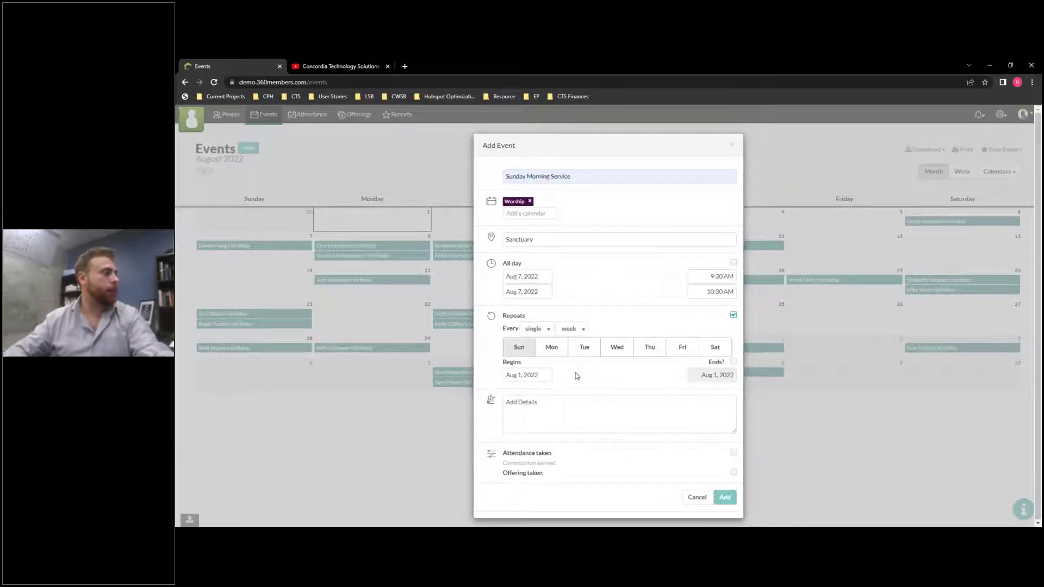
left_click(570, 329)
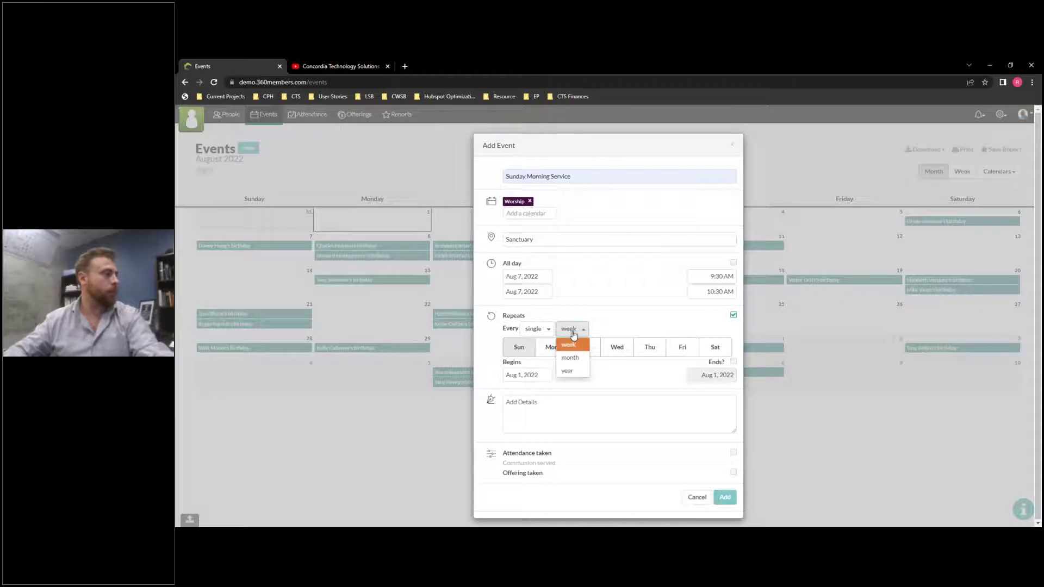
left_click(536, 329)
left_click(536, 329)
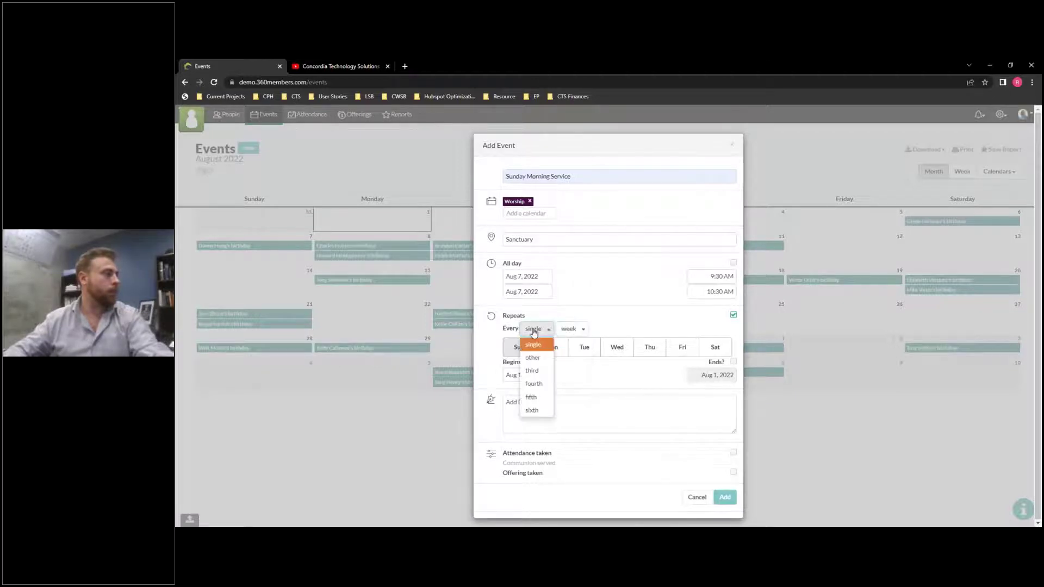
left_click(643, 324)
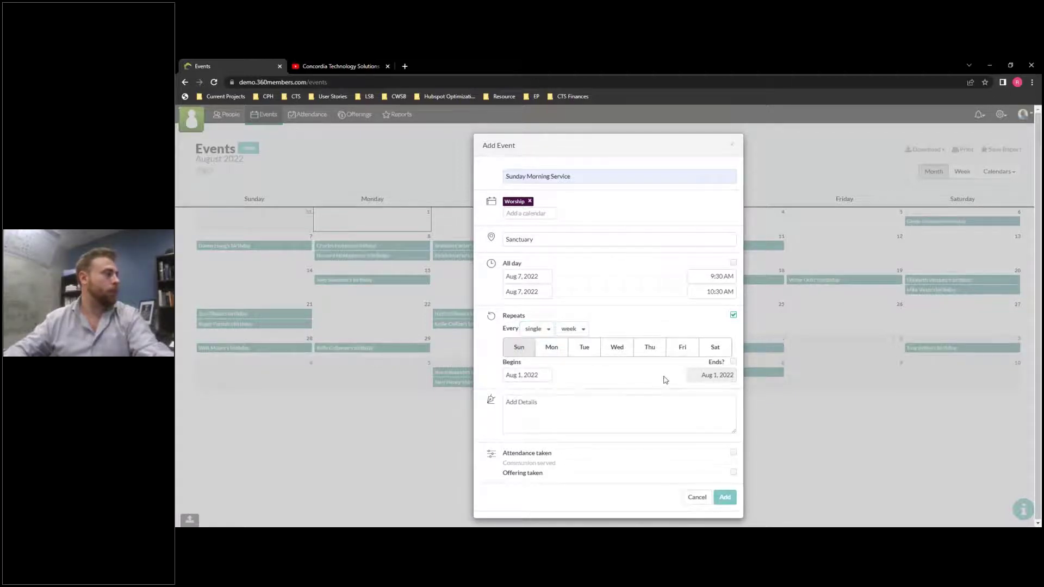
Enter Full Worship Band as the details of the Sunday Morning Service event.
left_click(579, 412)
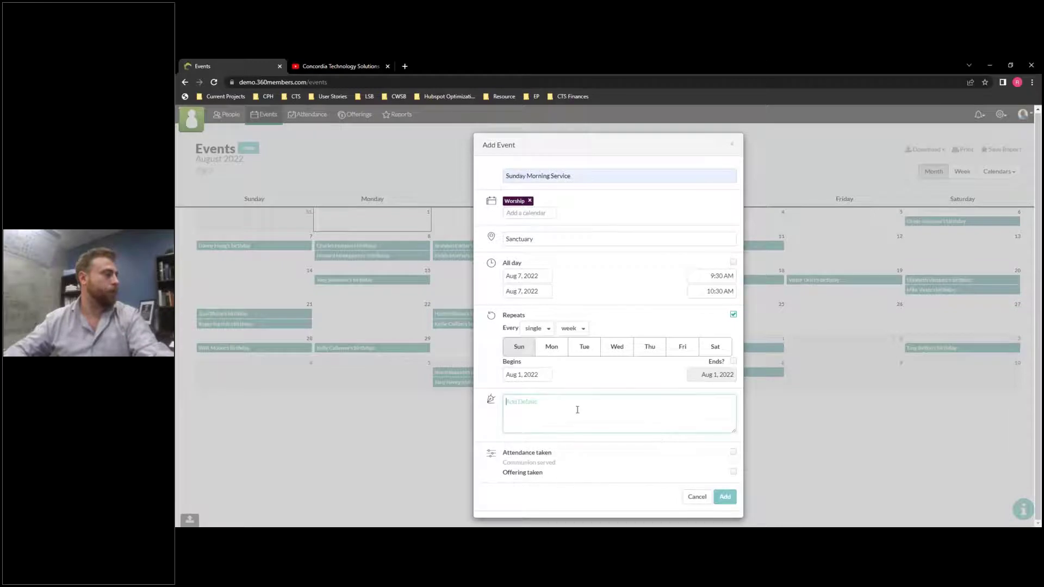
type("Full Wors")
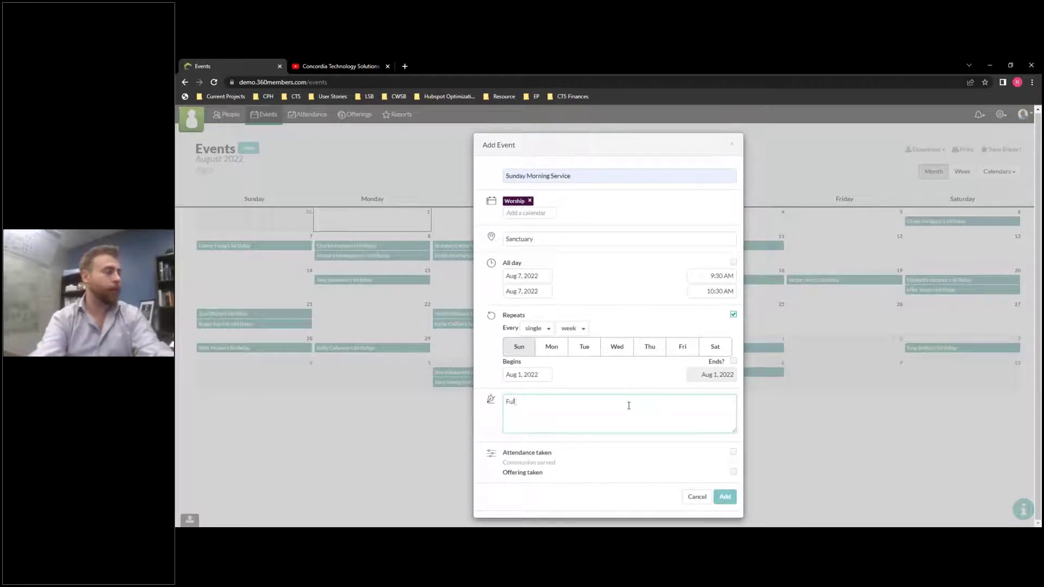
type("hip")
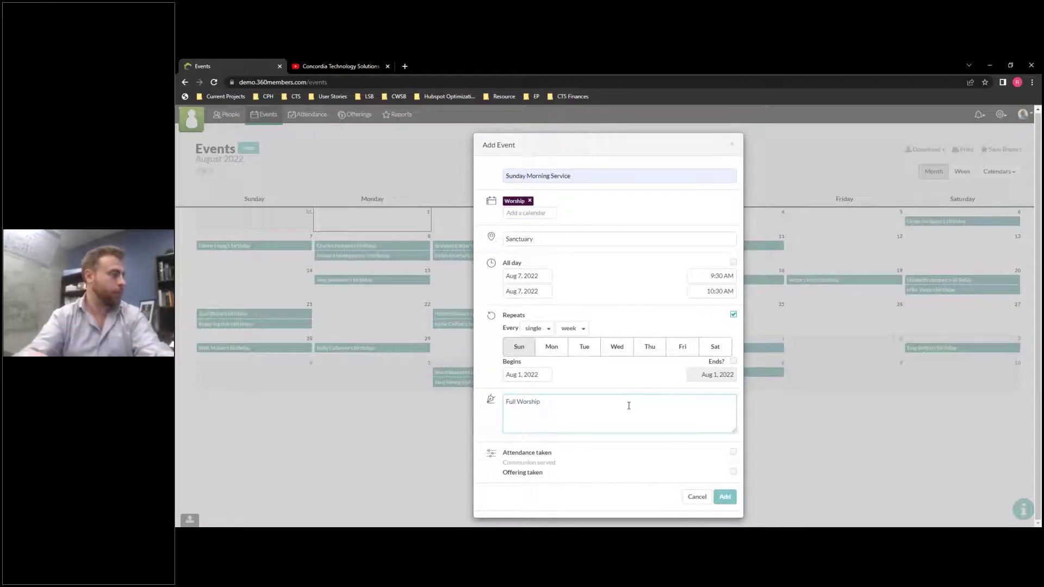
type(" Band")
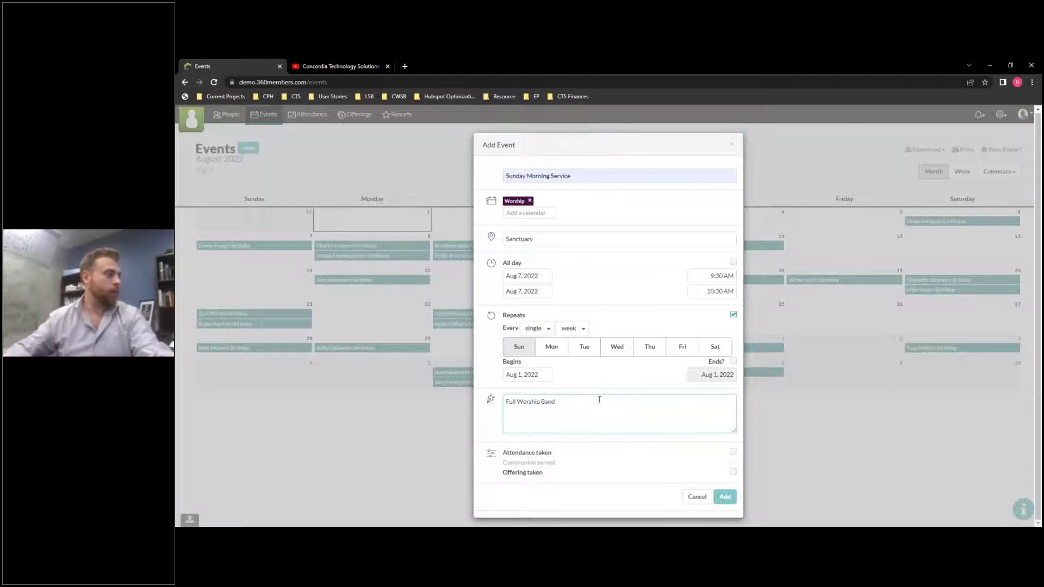
Mark the event as having attendance taken, communion served and offering taken, and add it to the calendar.
left_click(622, 445)
left_click(733, 452)
left_click(733, 462)
left_click(733, 472)
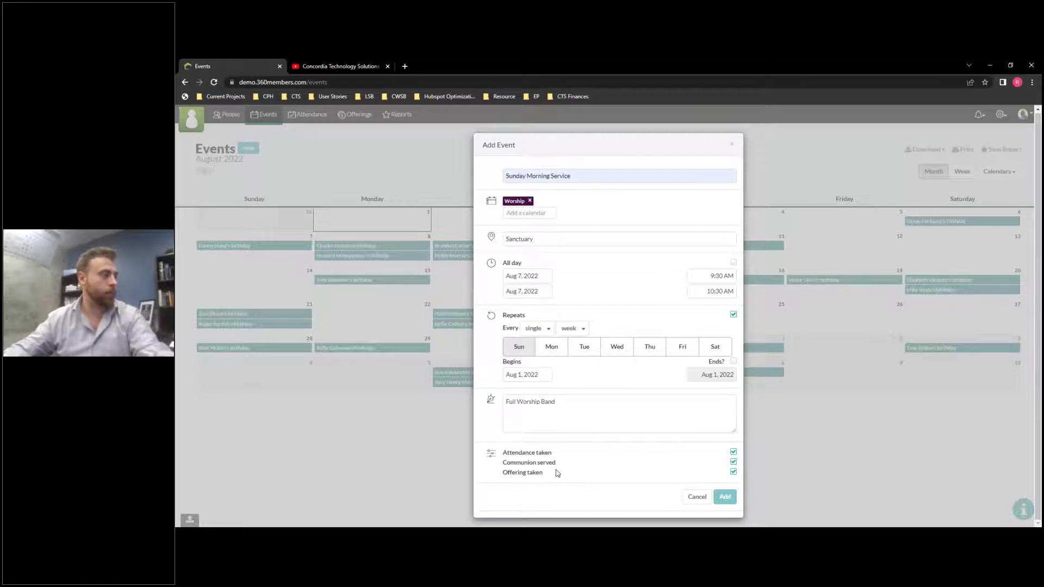
left_click(725, 498)
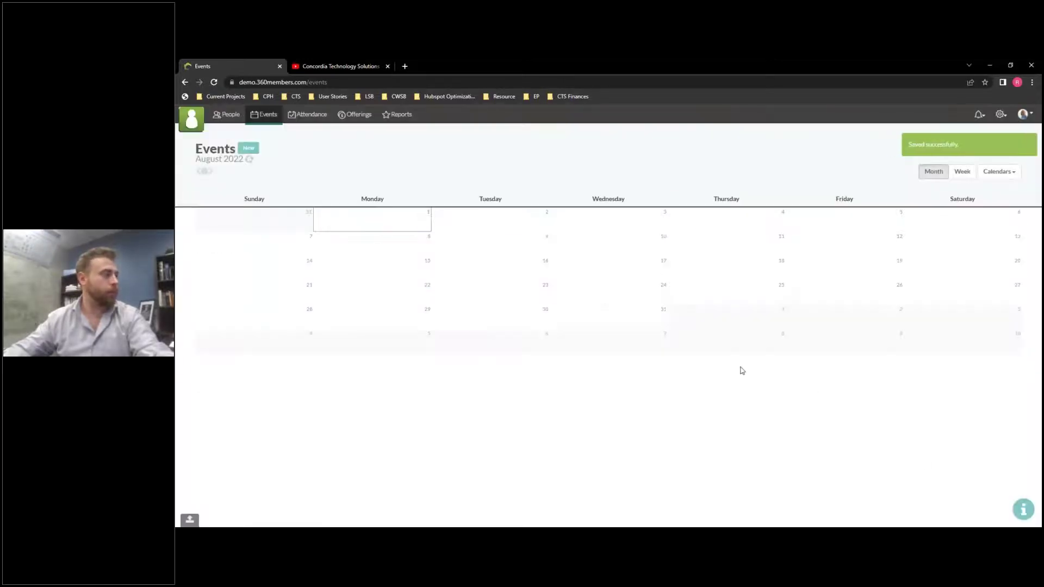
Show the Worship calendar alongside Birthdays and check the details of the Sunday Morning Service entries.
left_click(999, 172)
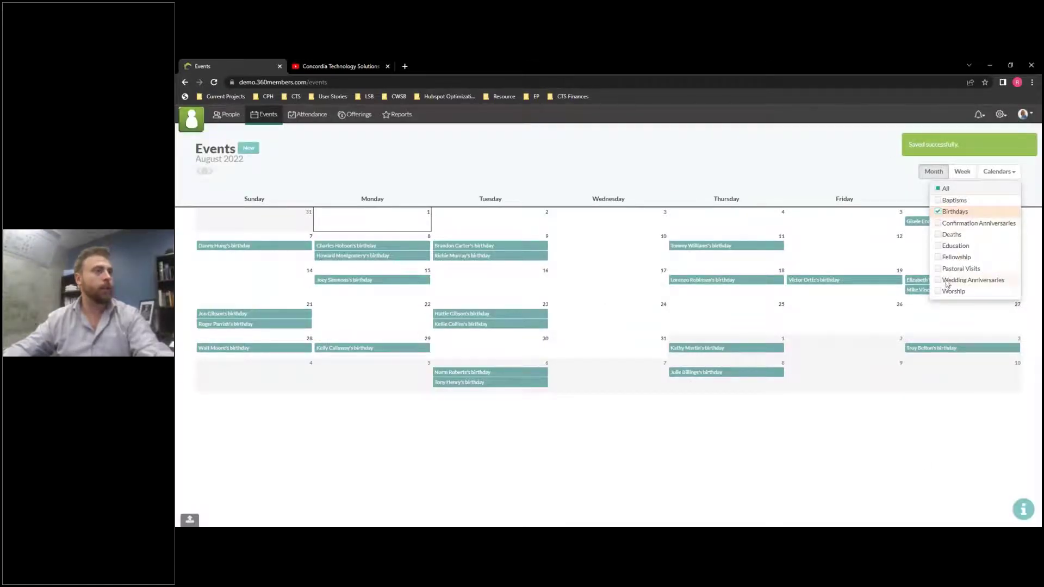
left_click(938, 292)
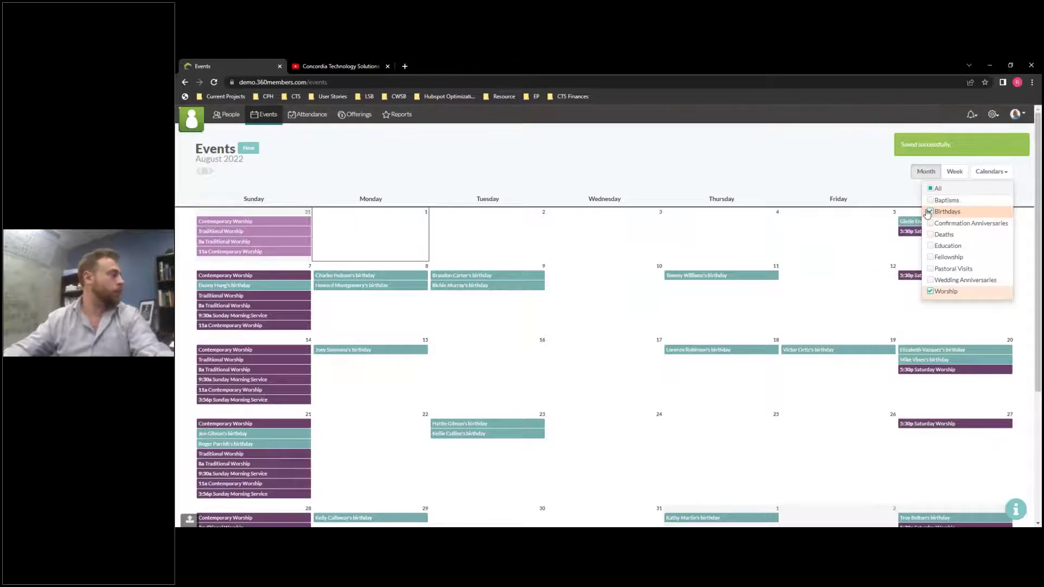
mouse_move(216, 404)
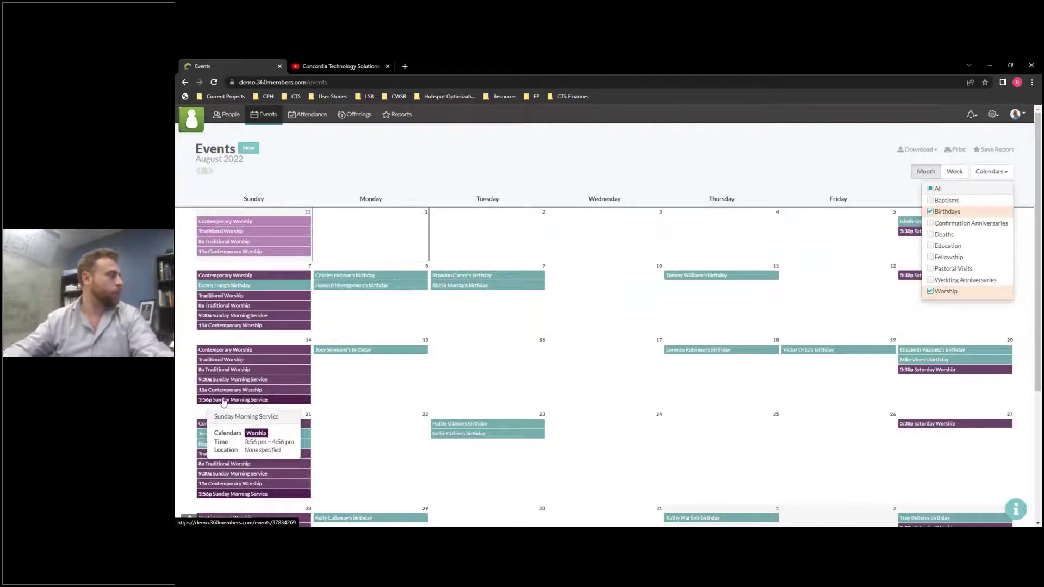
mouse_move(264, 346)
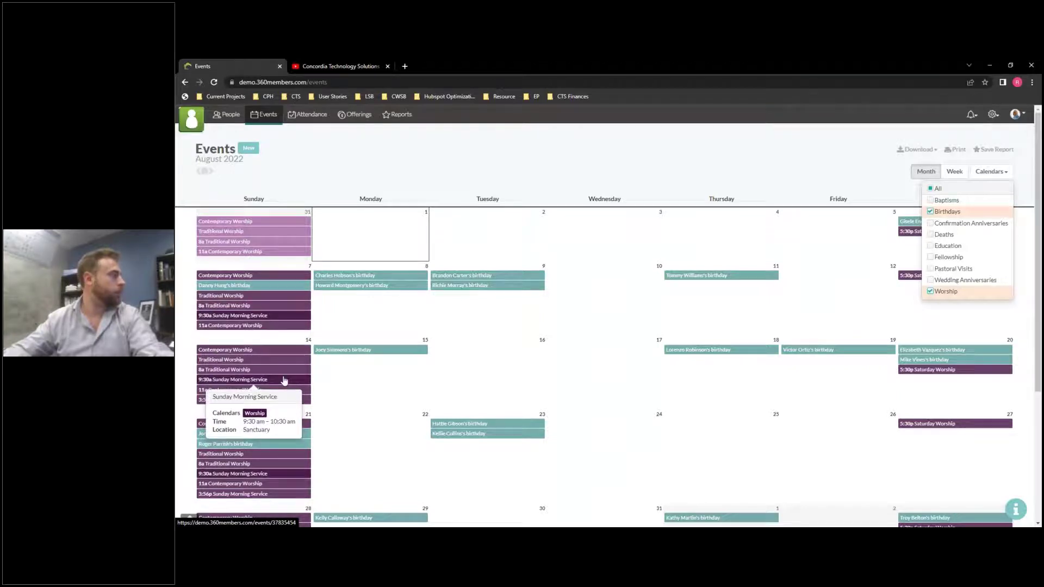
mouse_move(253, 320)
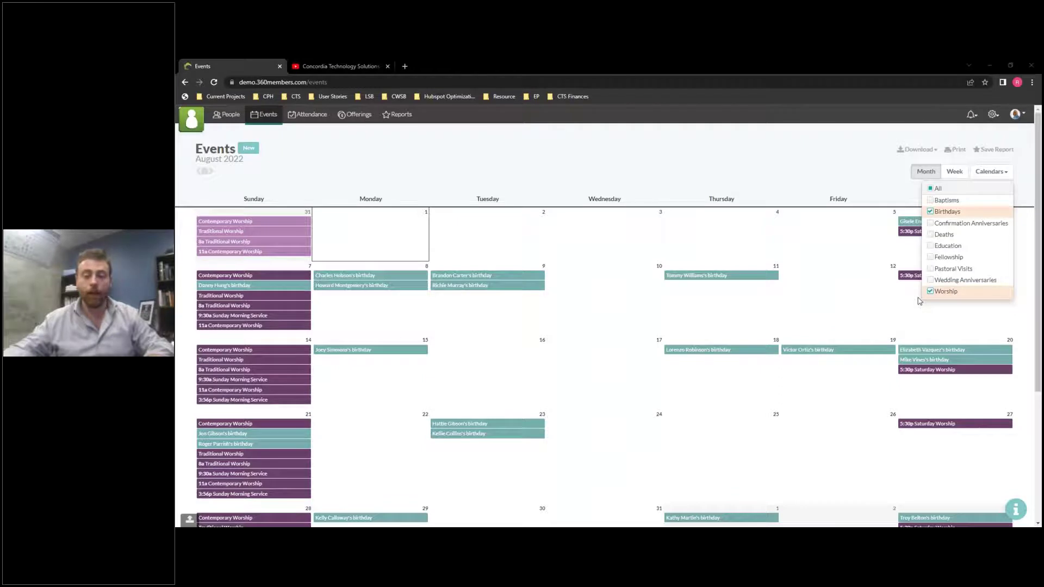
Hide the Worship calendar so that only the Birthdays calendar is shown for August 2022.
left_click(805, 243)
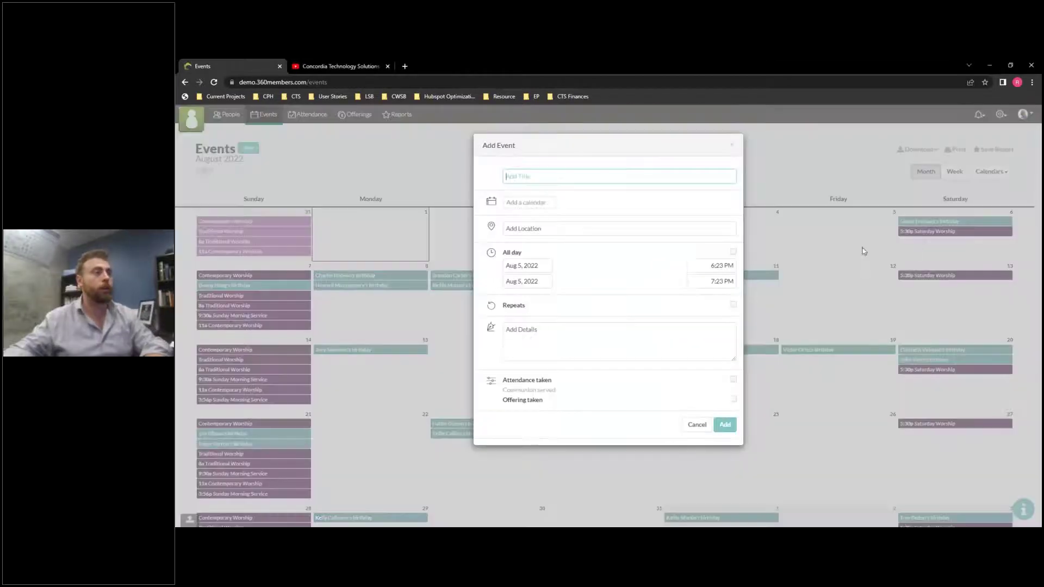
key("Escape")
left_click(991, 172)
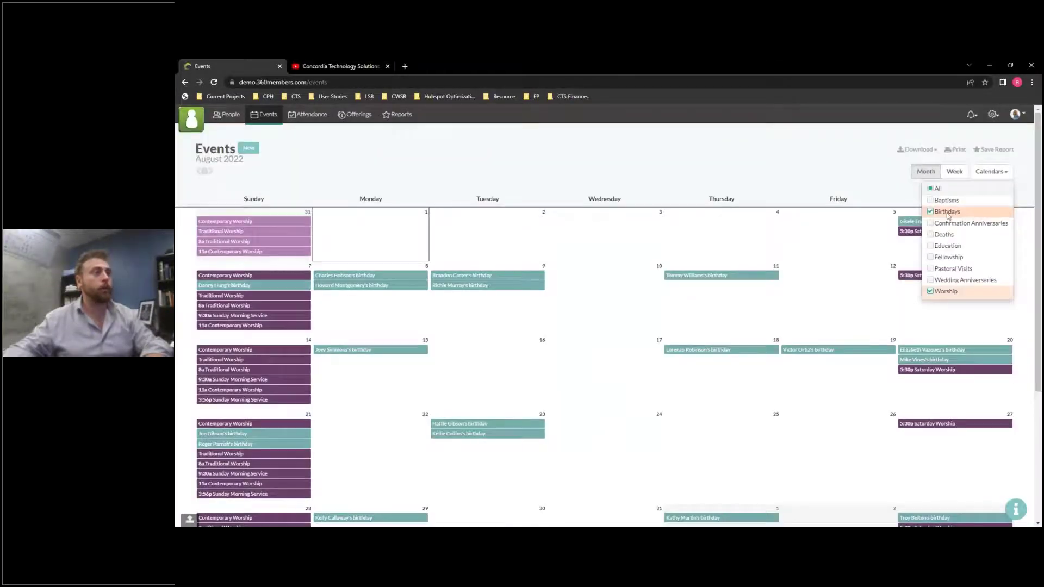
left_click(945, 291)
Open the member profile behind the August 19 birthday entry to look at the person's record.
left_click(843, 297)
left_click(719, 247)
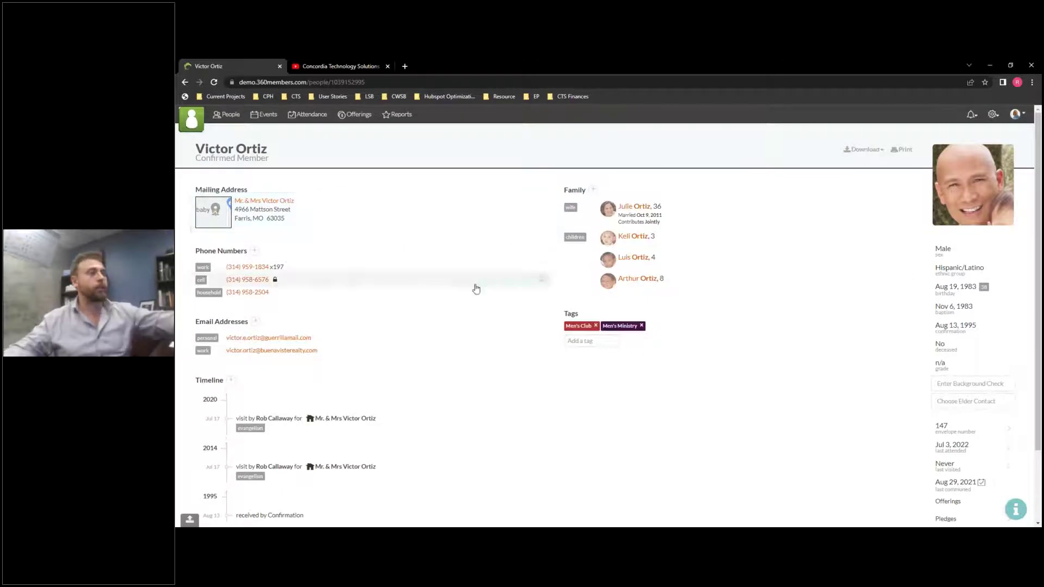
left_click(949, 301)
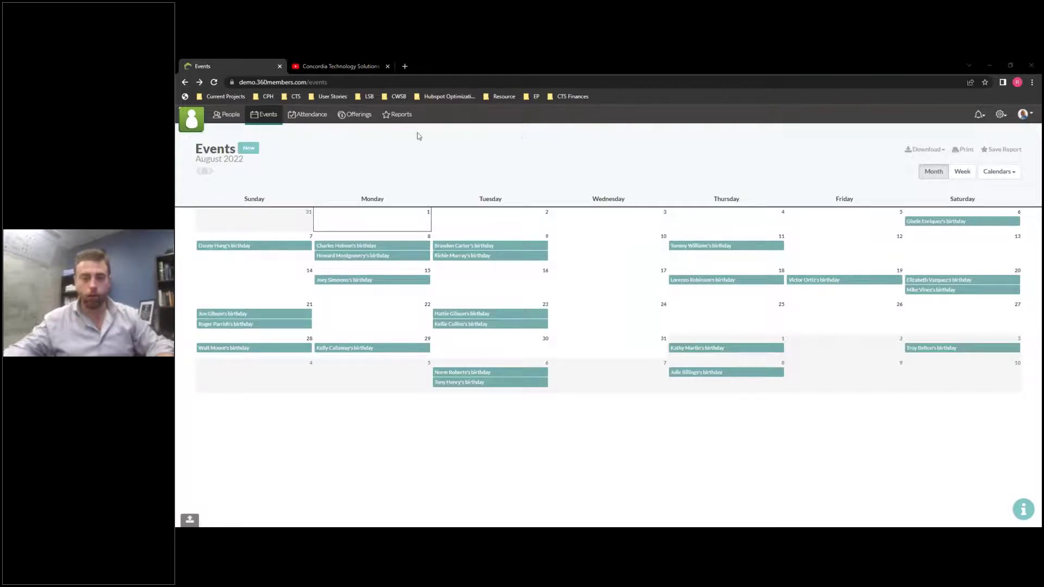
Start a new event titled Visitor Welcome Luncheon and assign it to the Fellowship calendar.
left_click(254, 148)
left_click(615, 172)
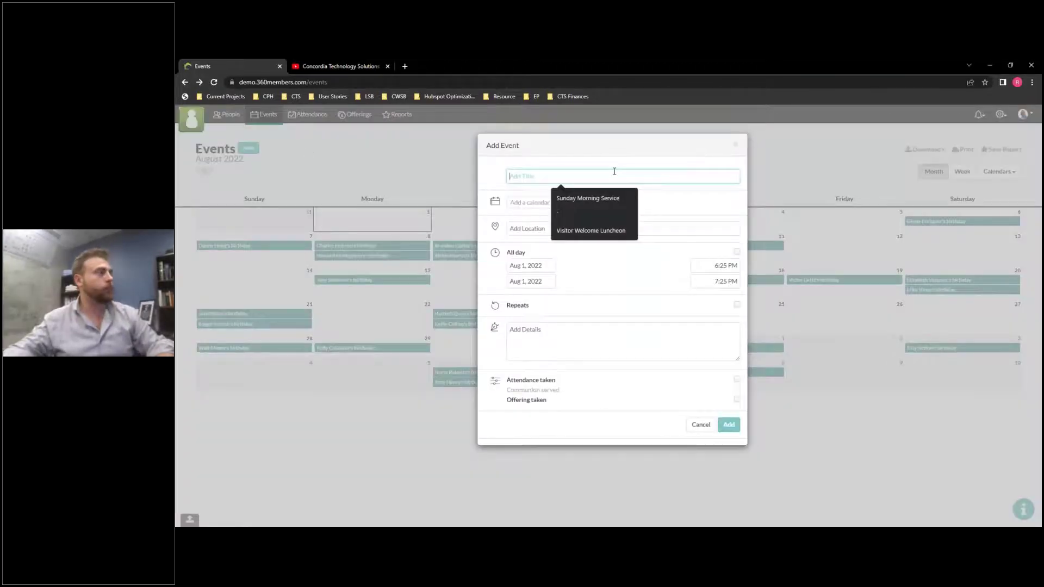
left_click(591, 230)
left_click(537, 202)
type("Fello")
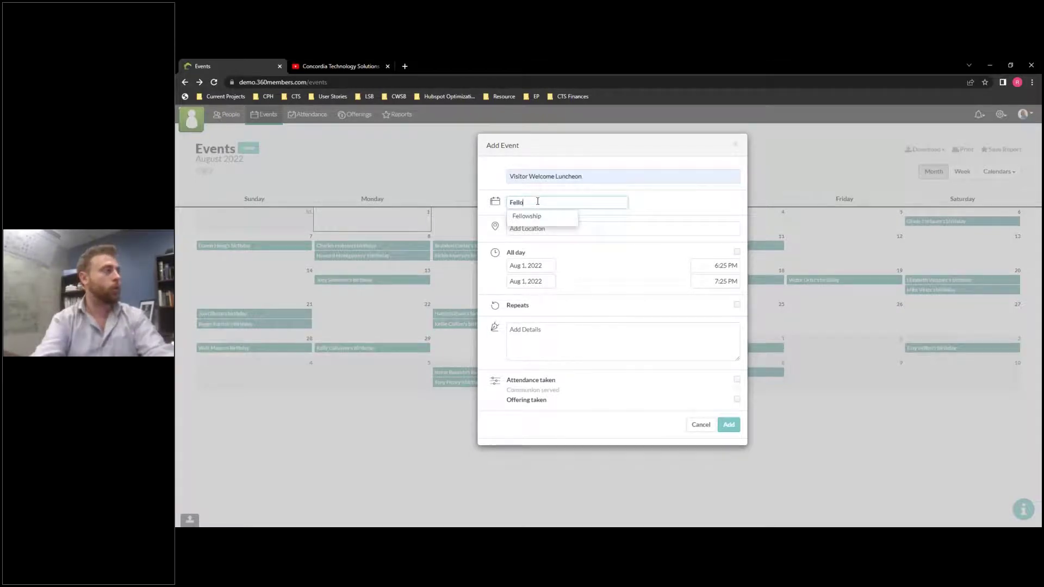
key("Down")
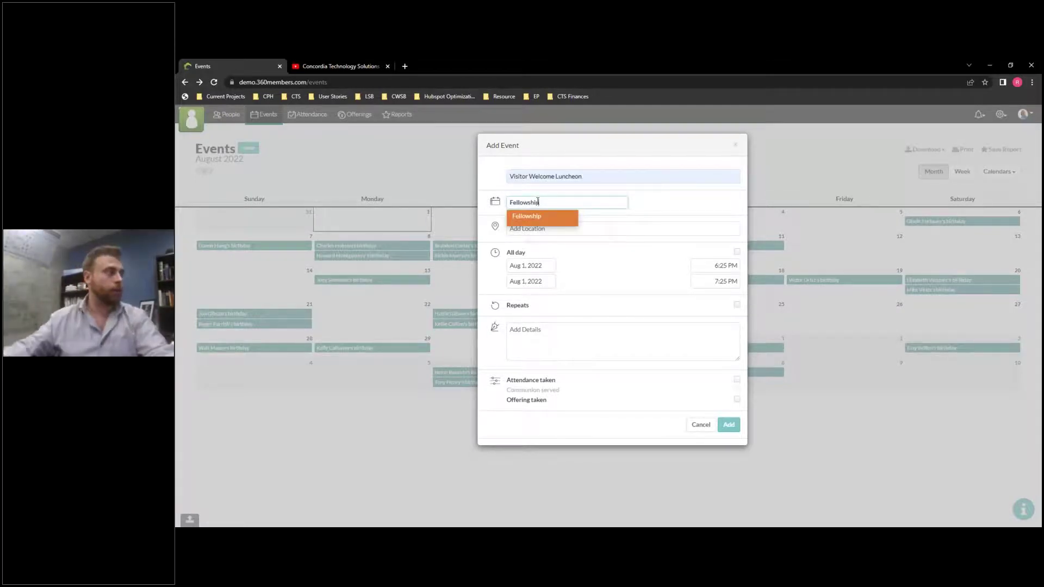
left_click(534, 221)
Set the location of the Visitor Welcome Luncheon to Conference Room.
left_click(535, 238)
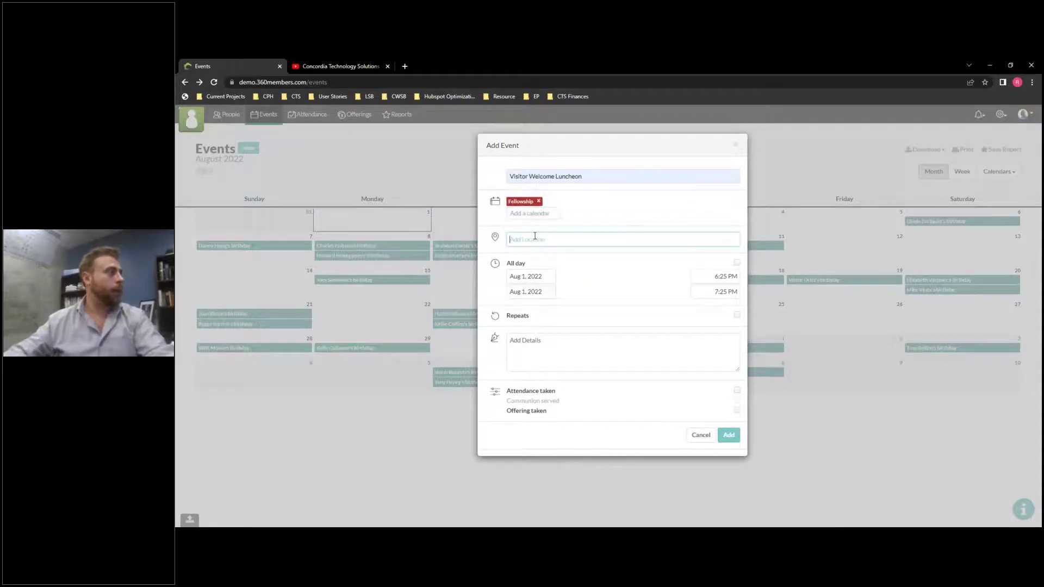
type("Con")
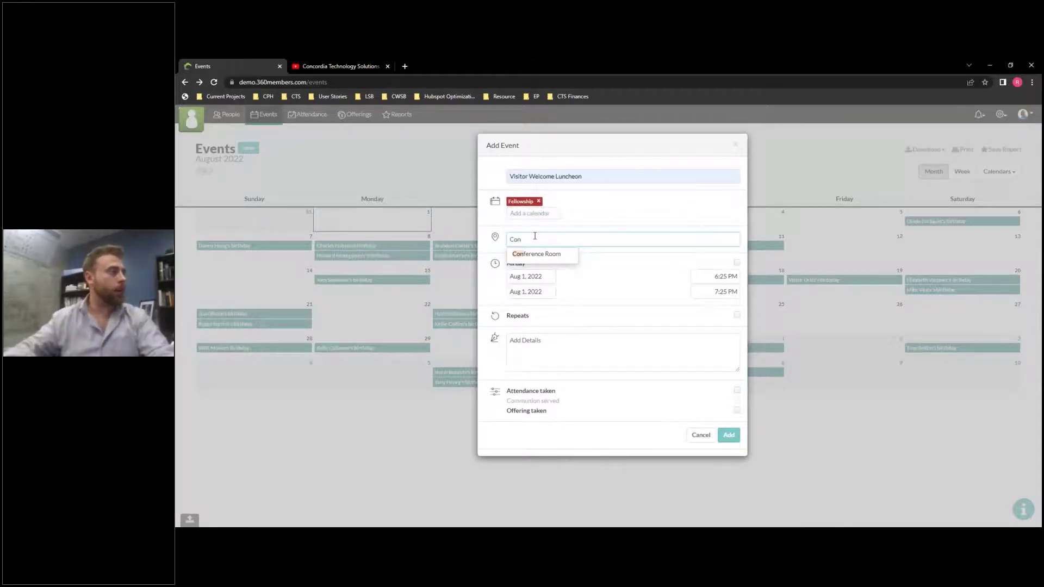
left_click(535, 259)
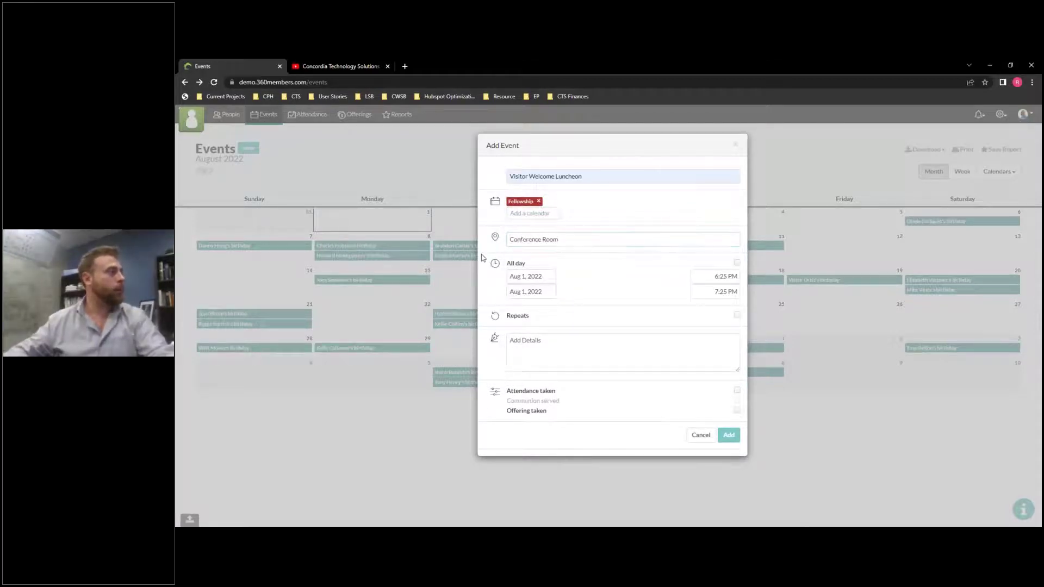
Set the luncheon's start time to 11:25 AM, keeping its one-hour duration.
left_click(717, 277)
key("Down")
key("Down")
key("Down")
key("Down")
key("Down")
key("Down")
key("Down")
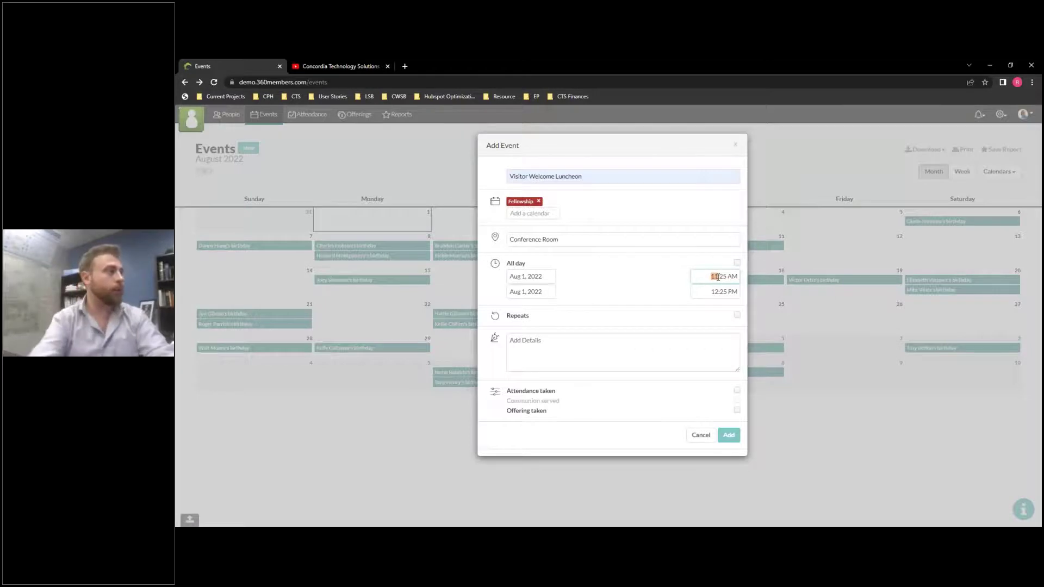
left_click(658, 288)
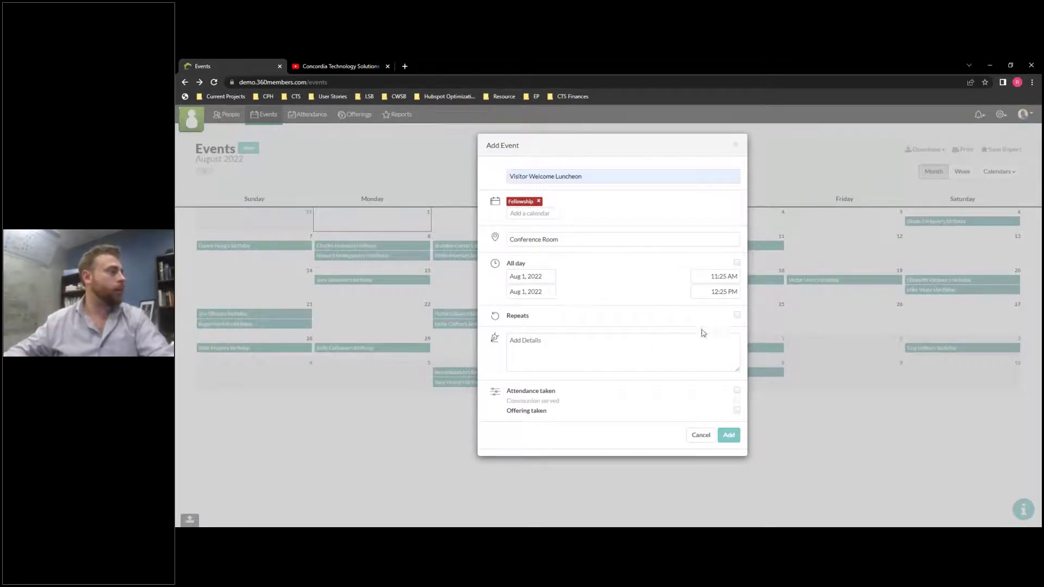
Make the luncheon repeat every single month on the 2nd Sunday.
left_click(737, 316)
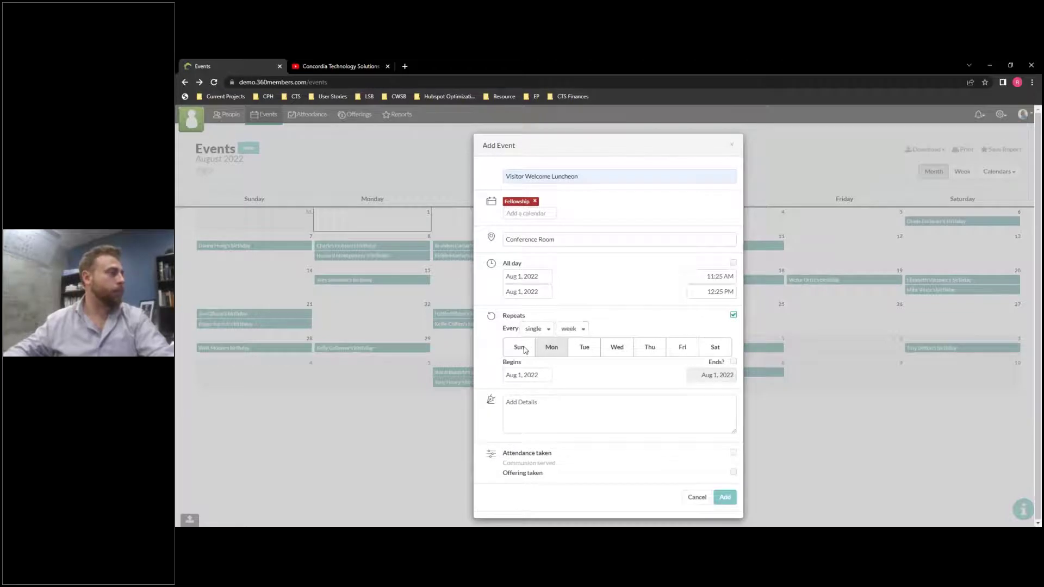
left_click(581, 333)
left_click(615, 320)
left_click(571, 329)
left_click(567, 344)
left_click(541, 351)
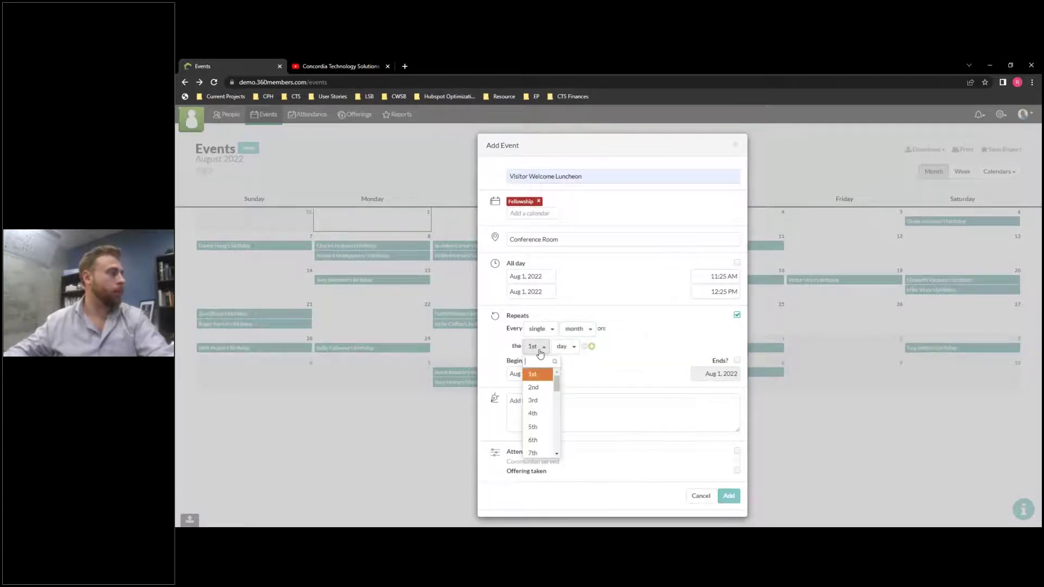
left_click(535, 388)
left_click(564, 346)
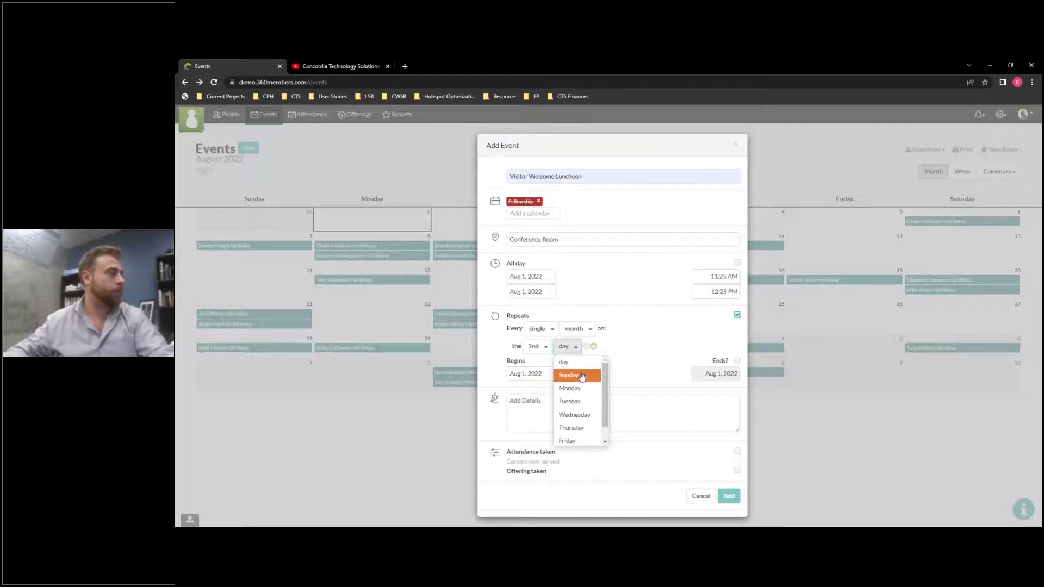
left_click(582, 376)
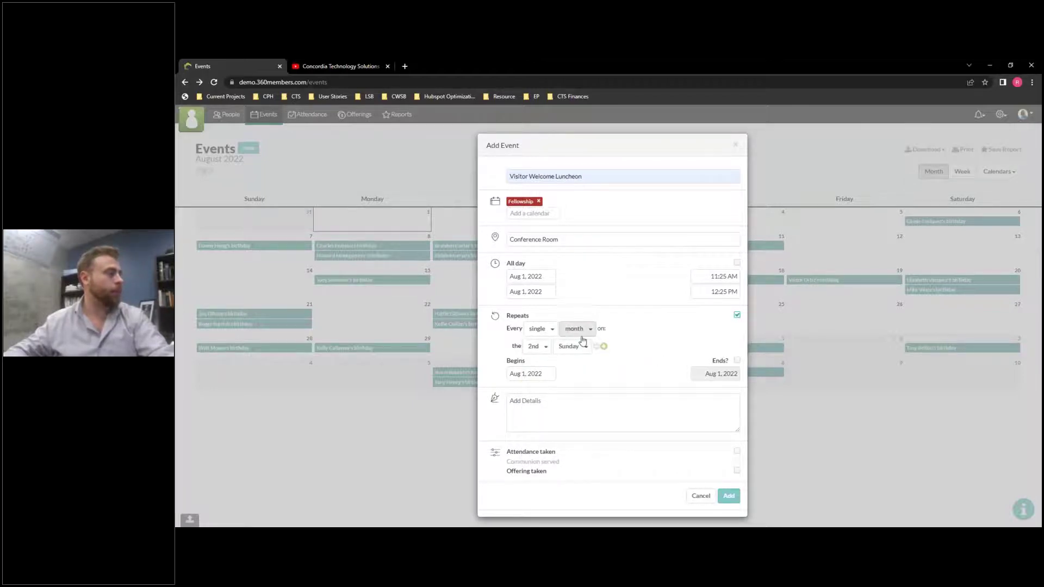
Give the luncheon's monthly recurrence an end date of May 14, 2023.
left_click(737, 361)
left_click(711, 373)
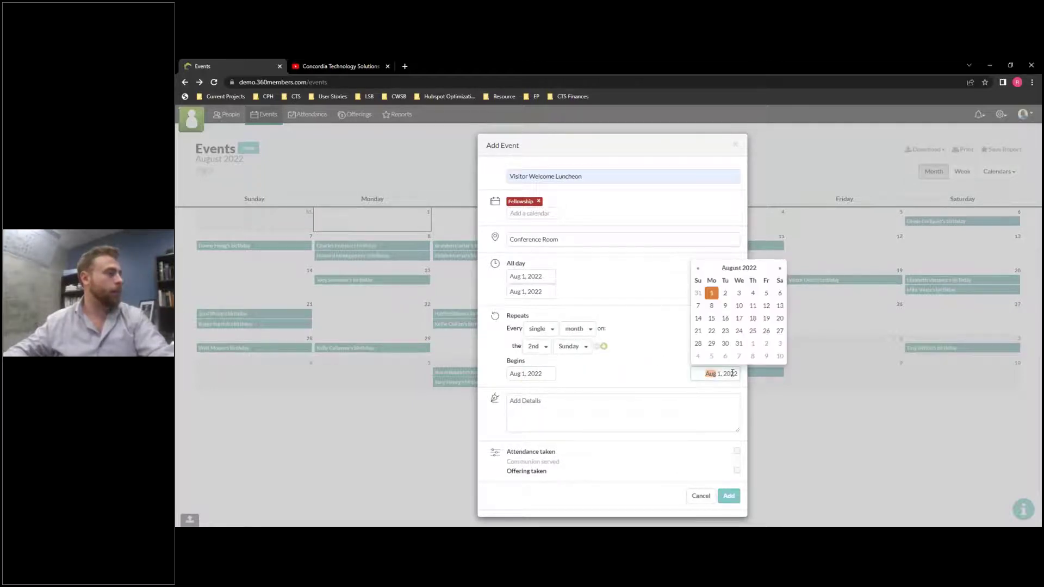
left_click(779, 269)
left_click(779, 268)
left_click(779, 269)
left_click(778, 269)
left_click(779, 269)
left_click(778, 269)
left_click(779, 268)
left_click(779, 269)
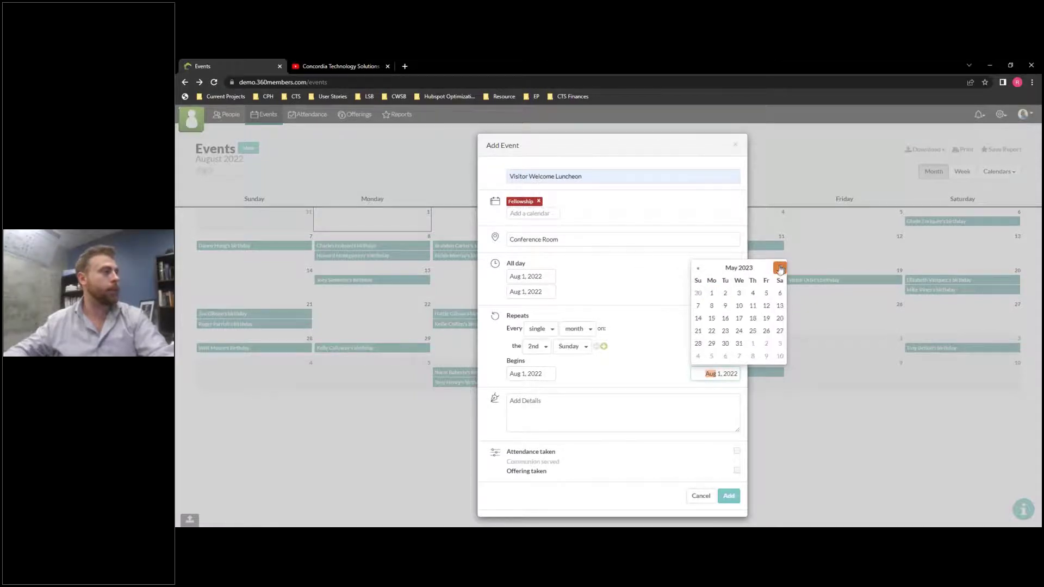
left_click(699, 320)
Enter Lunch Meet With Deli Meats as the luncheon's details and add the event to the calendar.
left_click(598, 425)
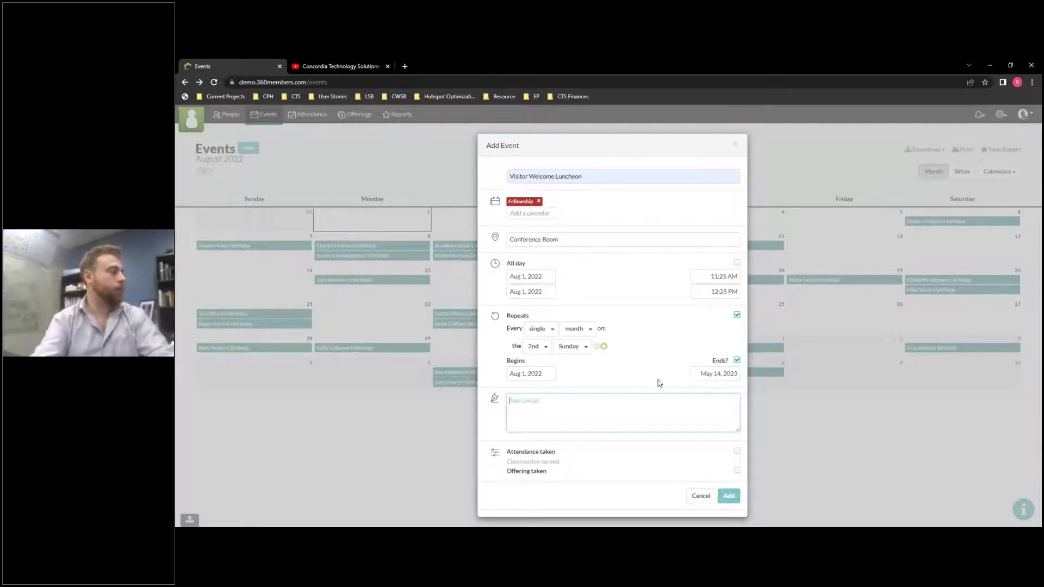
type("Lunch Me")
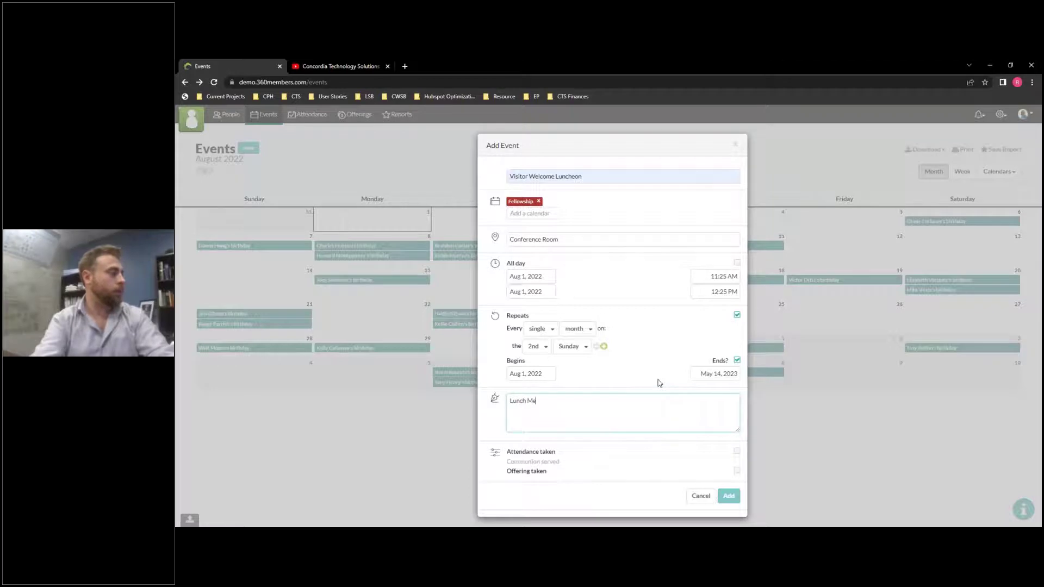
type("at")
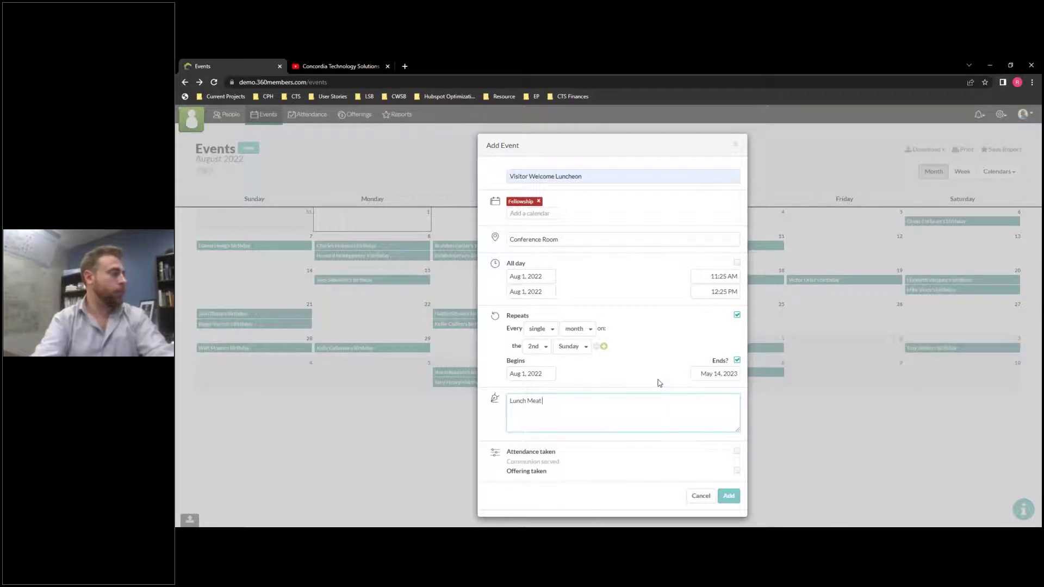
key("BackSpace")
key("BackSpace")
type("et With Deli Meats")
left_click(498, 429)
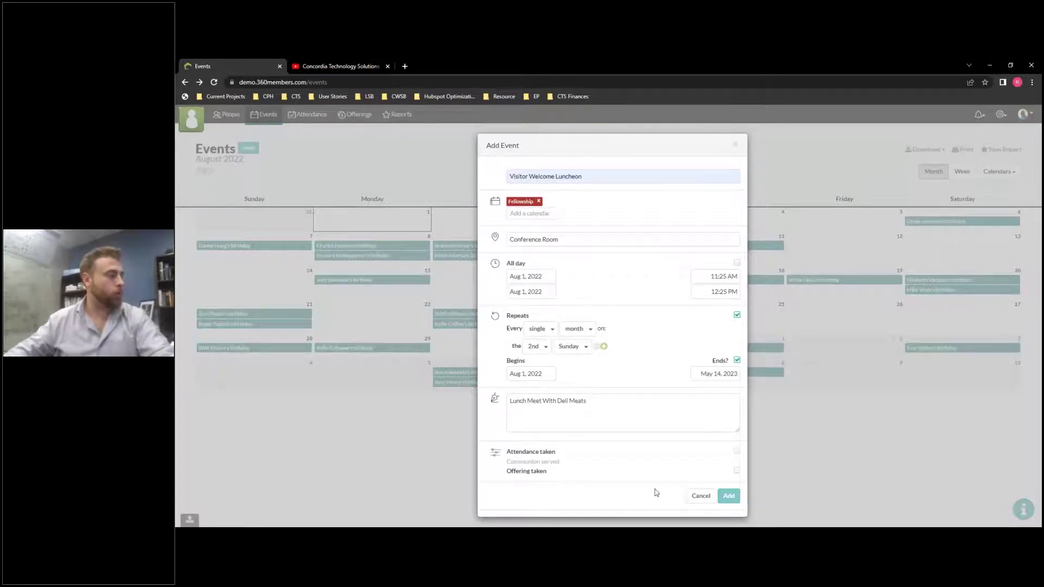
left_click(728, 496)
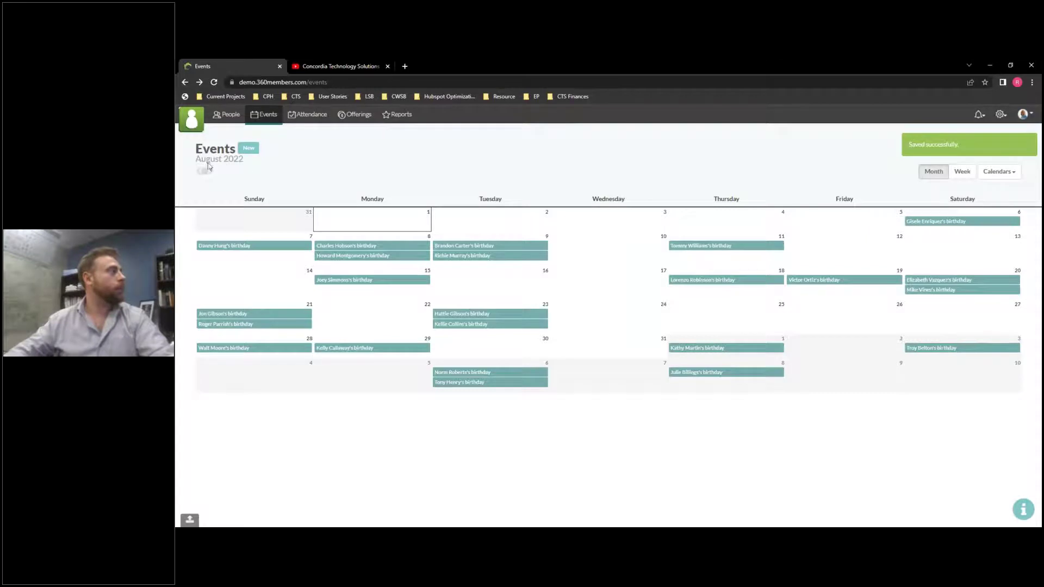
Show all calendars and check the details of the Visitor Welcome Luncheon entry on August 14.
left_click(997, 172)
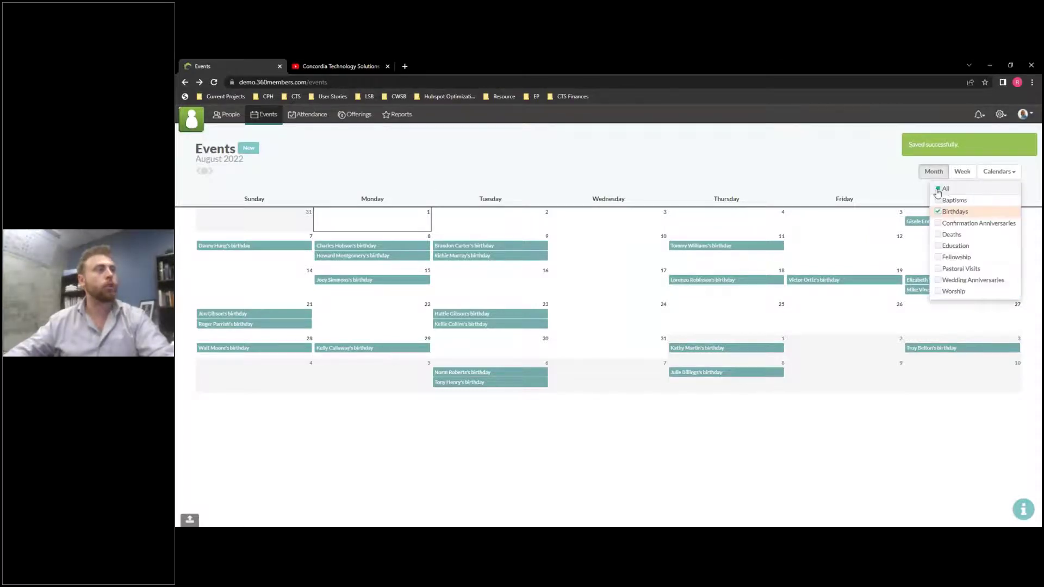
left_click(937, 188)
left_click(417, 173)
mouse_move(288, 354)
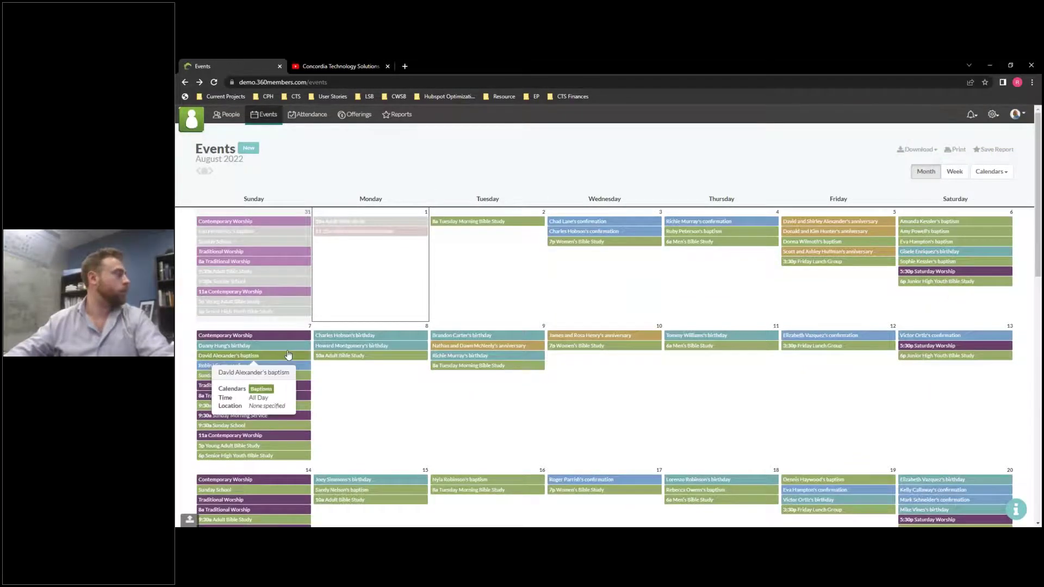
scroll(289, 355, "down", 3)
mouse_move(253, 381)
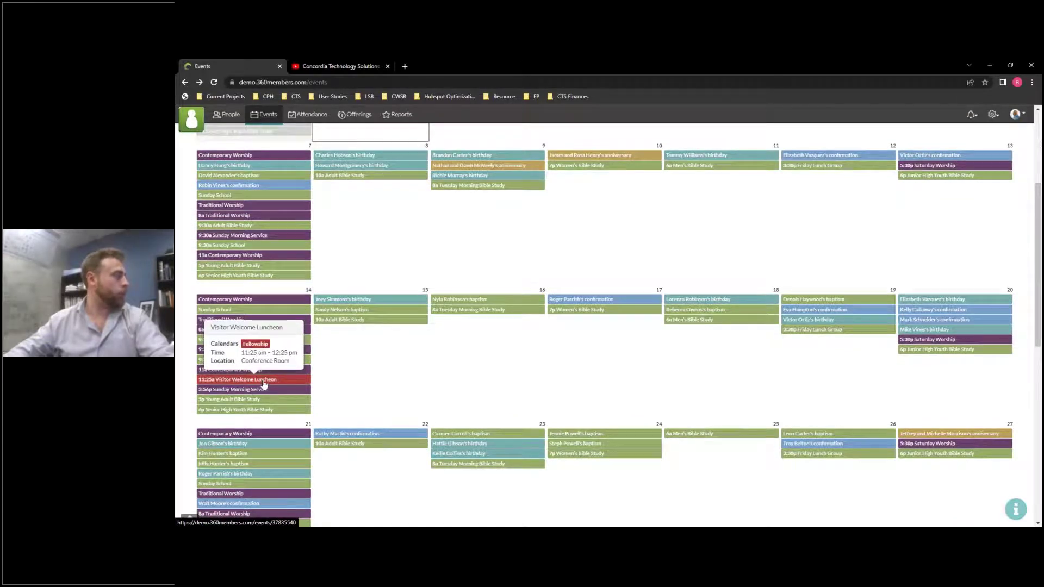
mouse_move(371, 310)
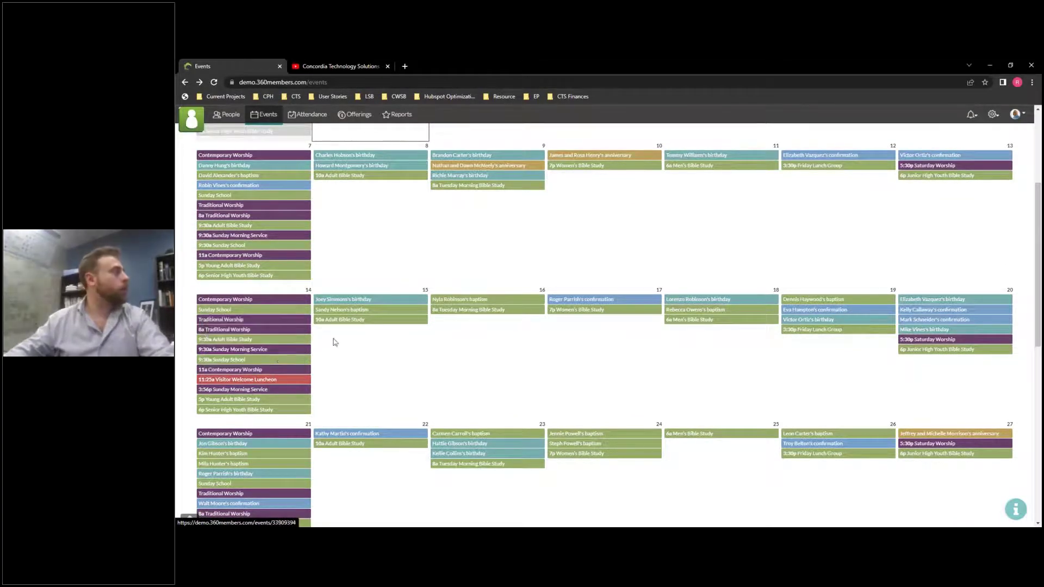
scroll(358, 391, "up", 1)
scroll(358, 391, "up", 5)
Go to the list of individual people and limit it to those in the Visitor group.
left_click(231, 116)
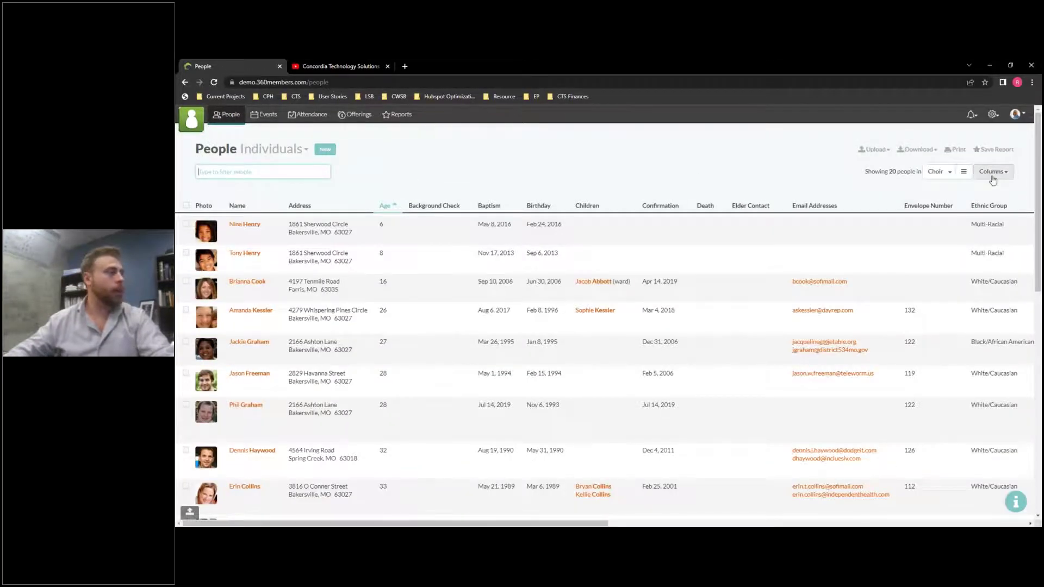
left_click(963, 172)
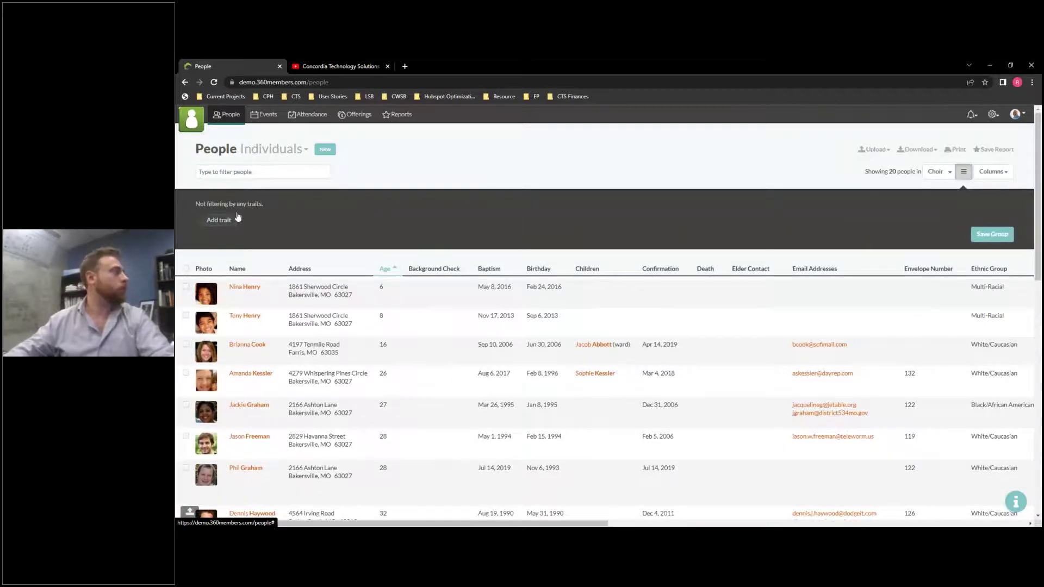
left_click(935, 171)
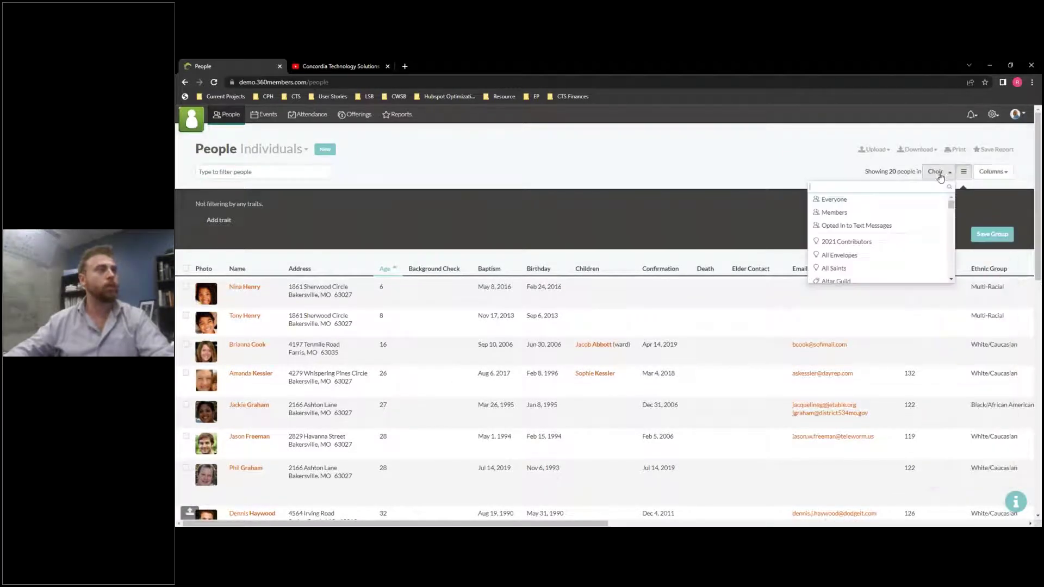
type("visi")
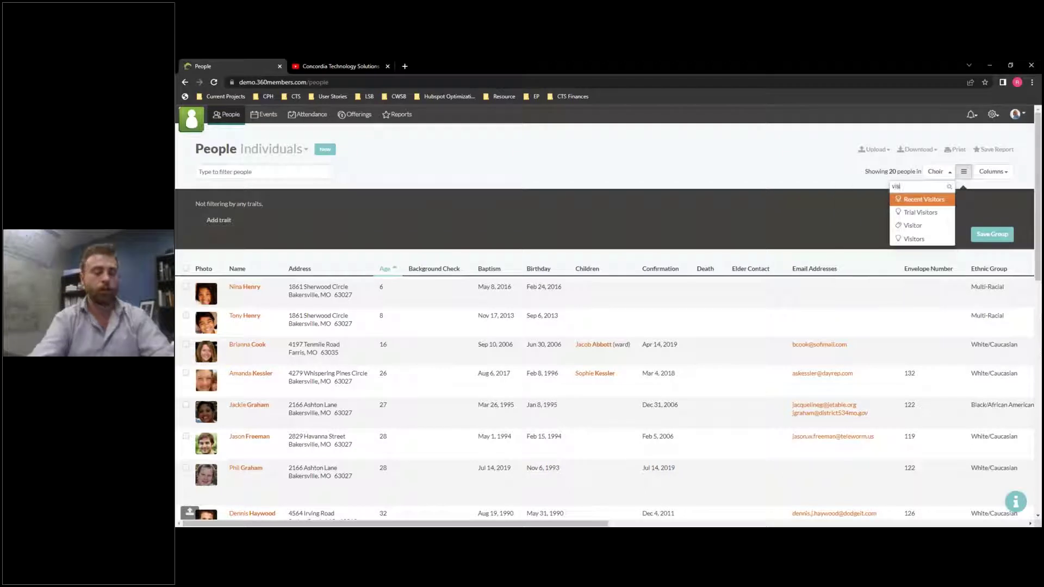
left_click(909, 225)
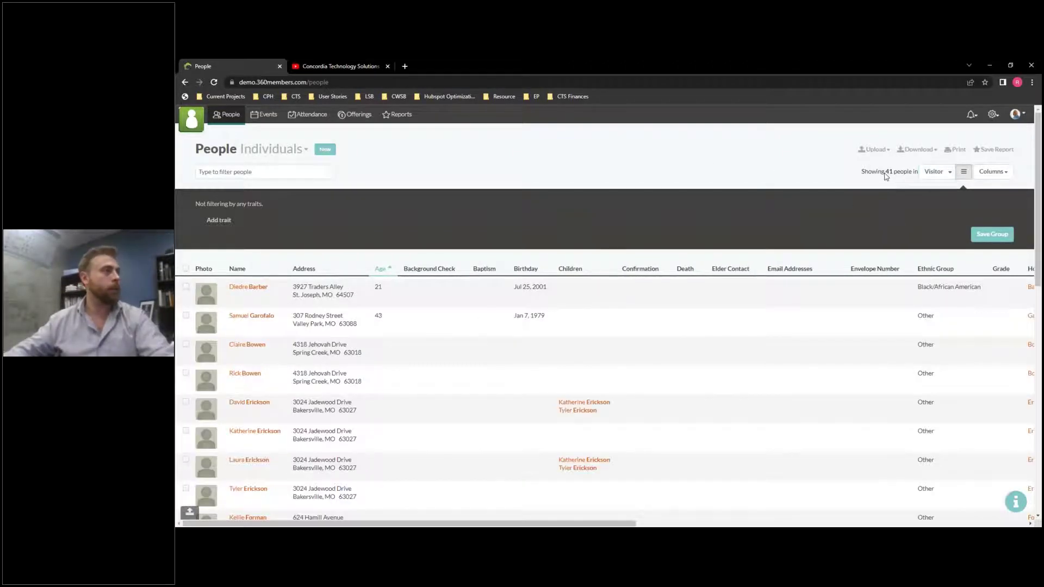
Select all the listed visitors, start a text message to them and review the recipients' cell numbers.
left_click(186, 270)
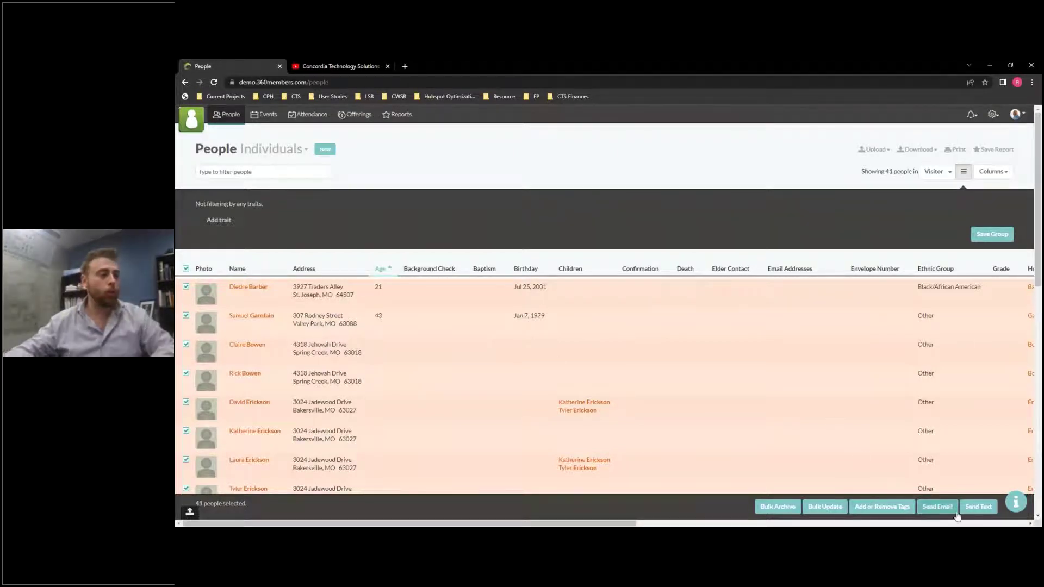
left_click(979, 508)
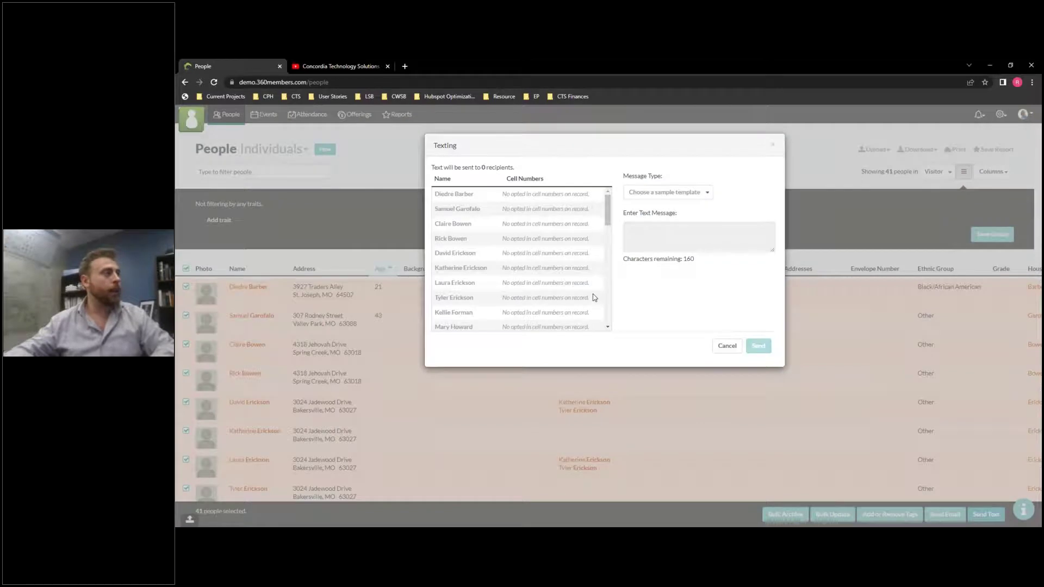
scroll(544, 236, "down", 5)
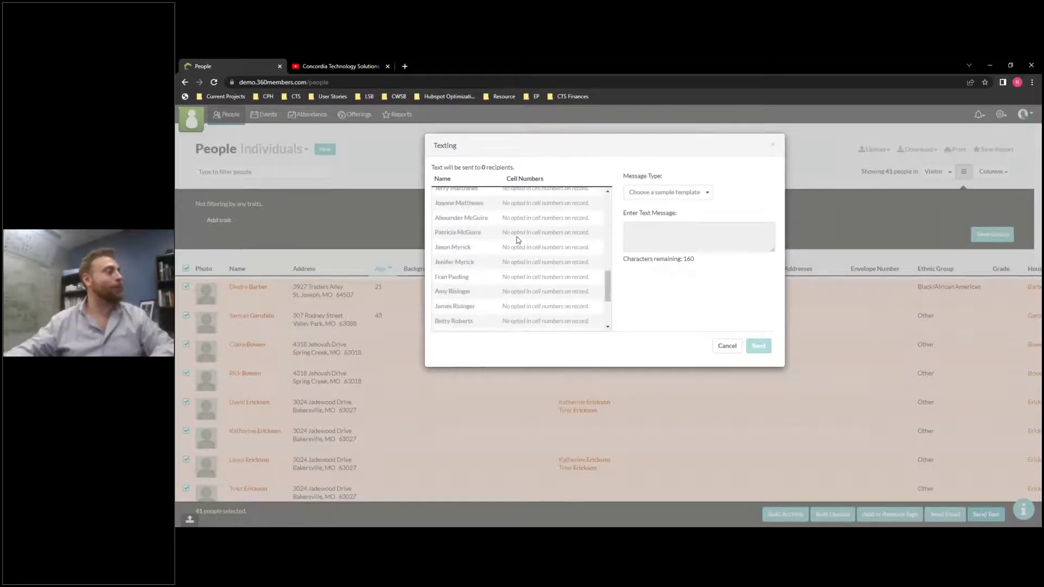
Review the visitors' text recipients and choose Invitation as the message type.
scroll(543, 253, "down", 3)
scroll(544, 255, "up", 8)
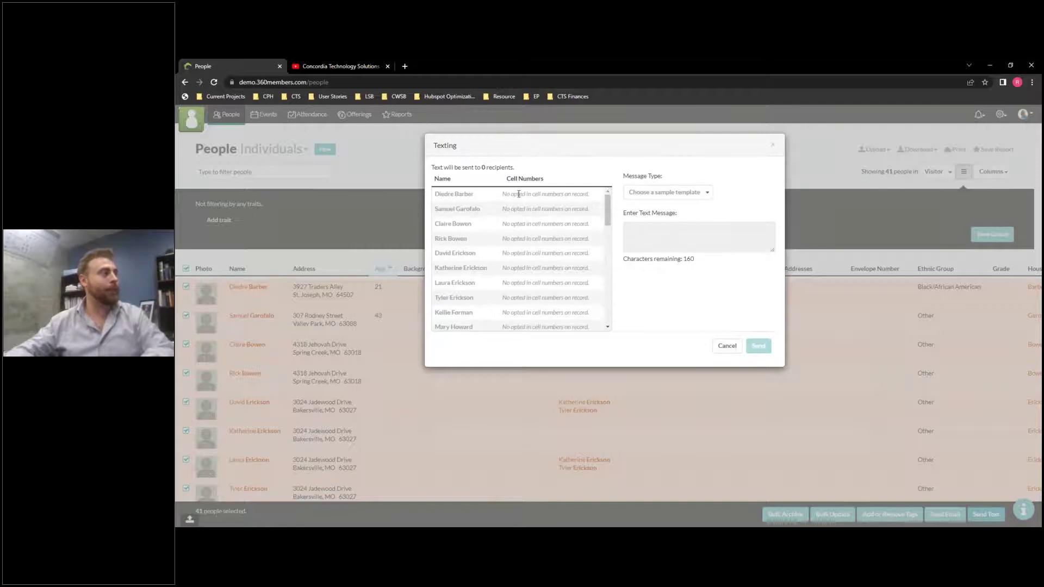
left_click(668, 192)
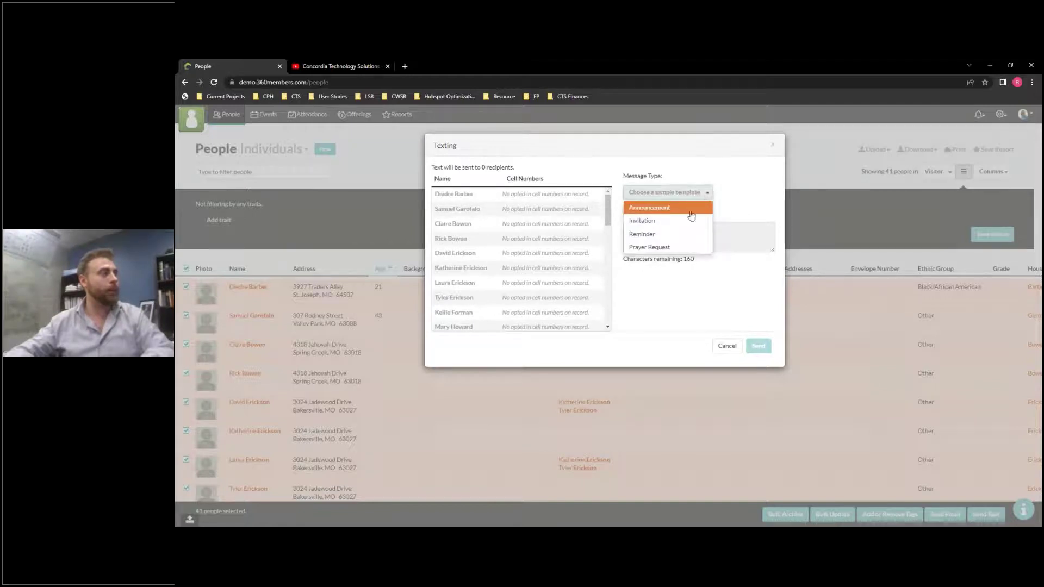
left_click(646, 220)
left_click(651, 232)
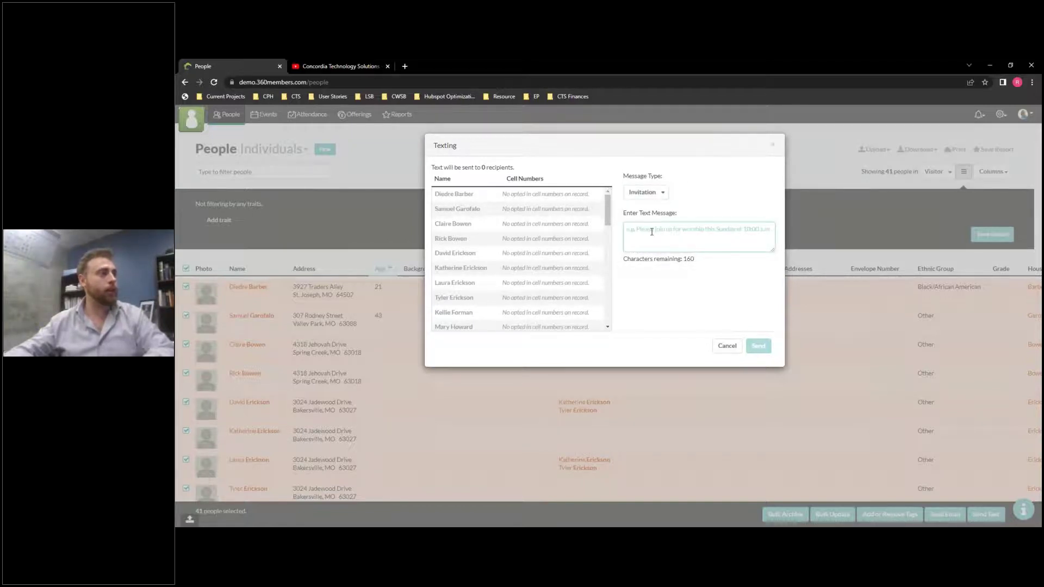
Begin the text message with "Please join us for the Visitor Welcome Luncheon Sunday the 14th at 11".
type("Please join us for the Vis")
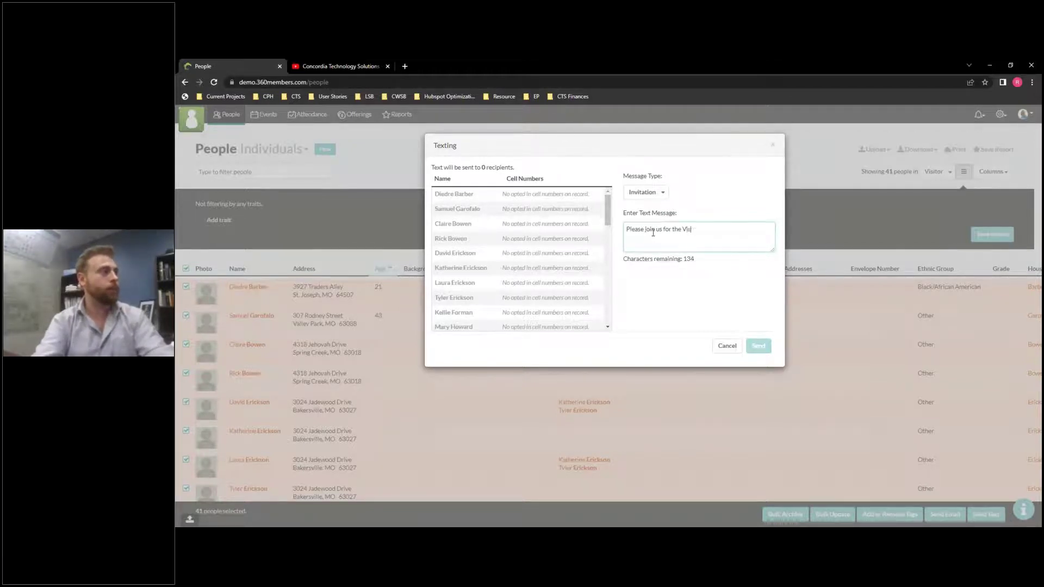
type(" cla")
key("BackSpace")
key("BackSpace")
key("BackSpace")
key("BackSpace")
key("BackSpace")
key("BackSpace")
key("BackSpace")
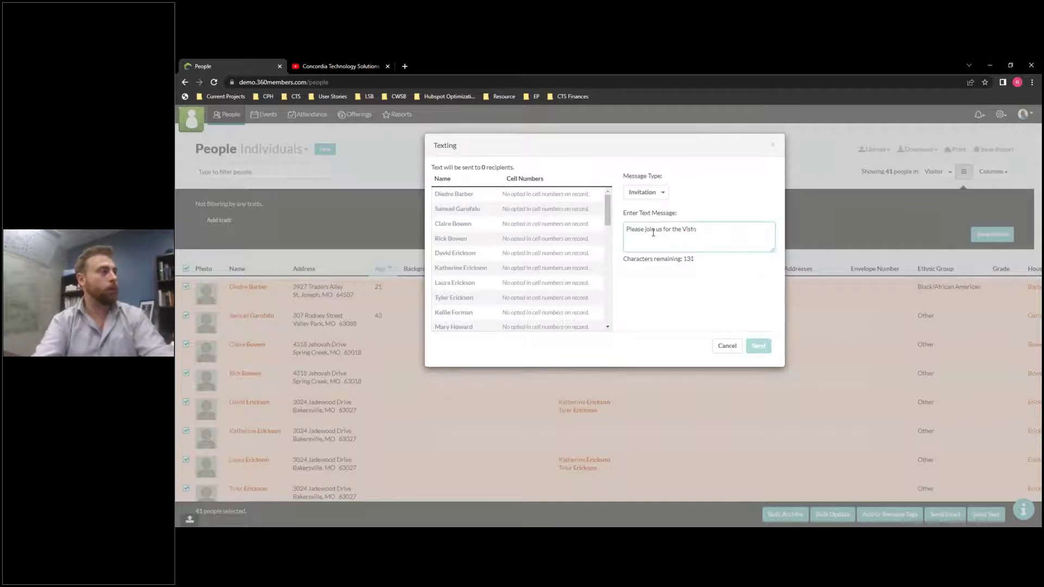
type("itor ")
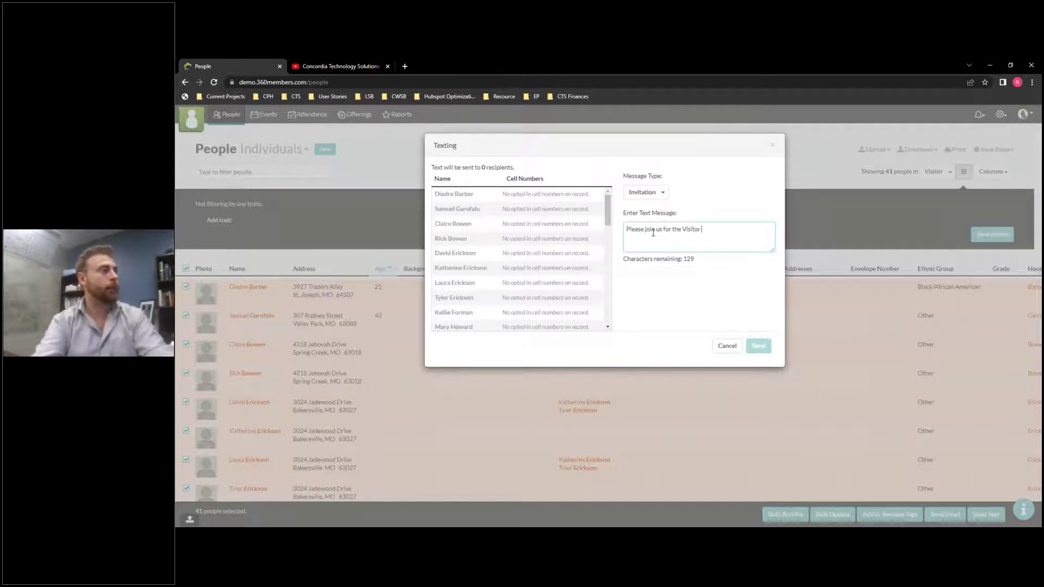
type("Welcome Lunche")
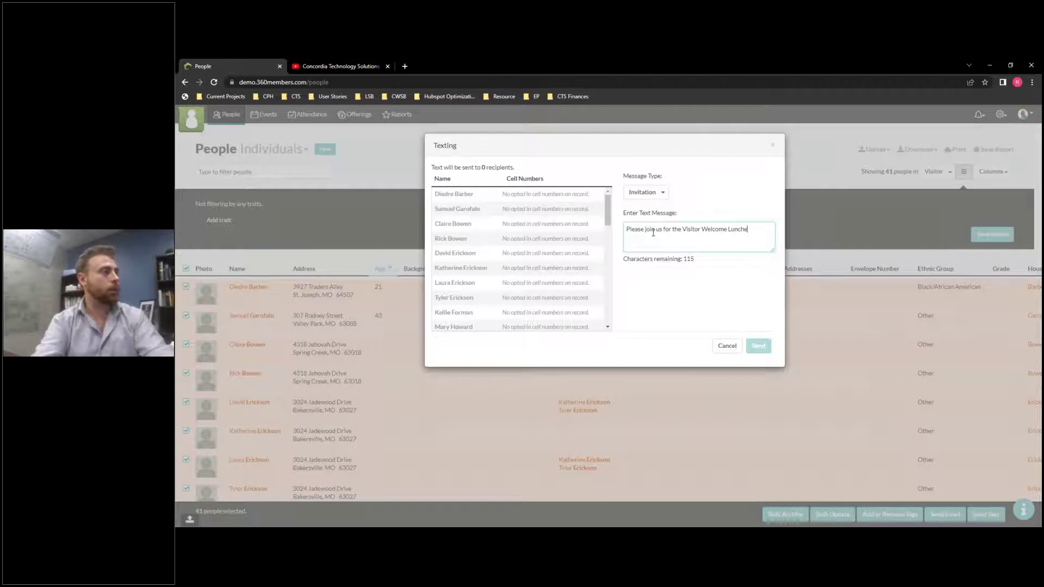
type("on Sunda")
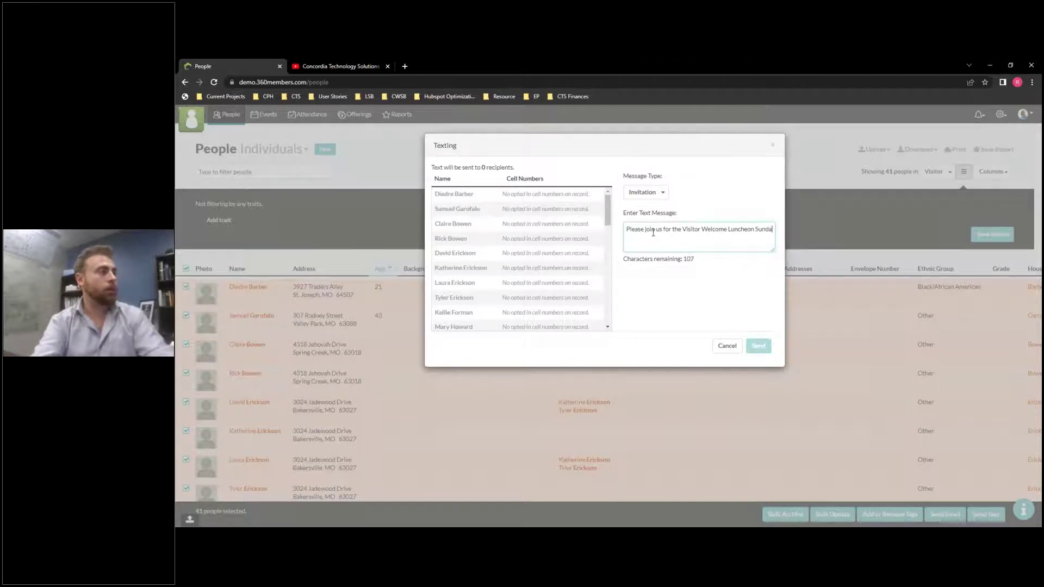
type("y the 14th at 11")
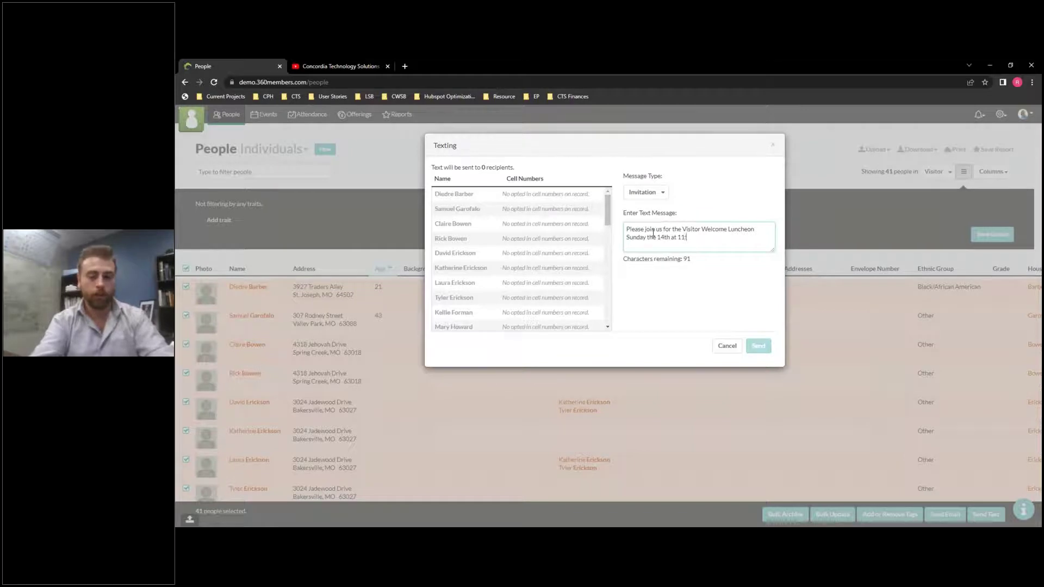
Complete the invitation with ":25 AM for Food and Fellowship." and close the texting dialog without sending it.
type(":35")
key("BackSpace")
key("BackSpace")
key("BackSpace")
type("25 AM for ")
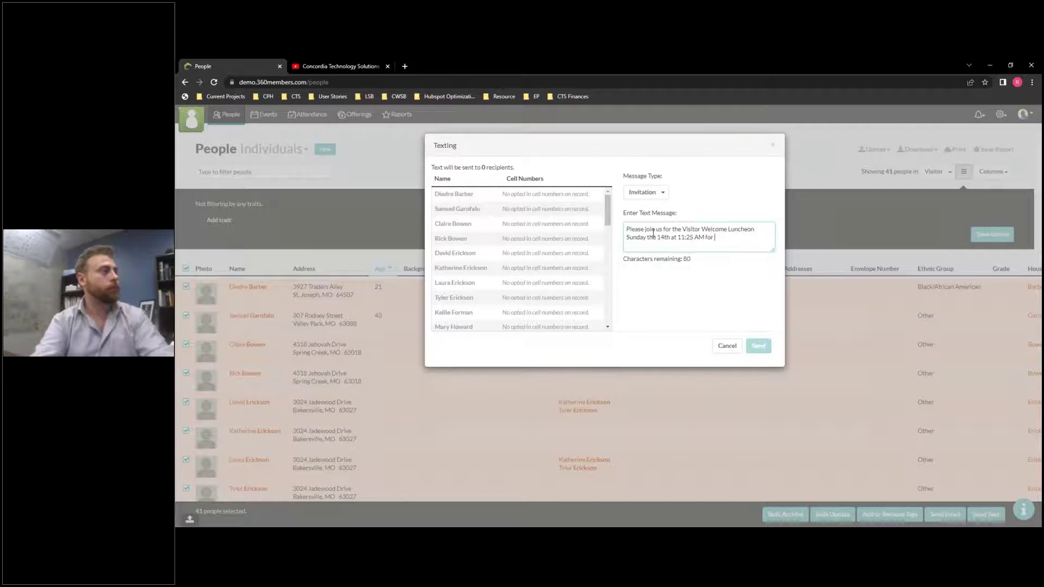
type("Food and Fel")
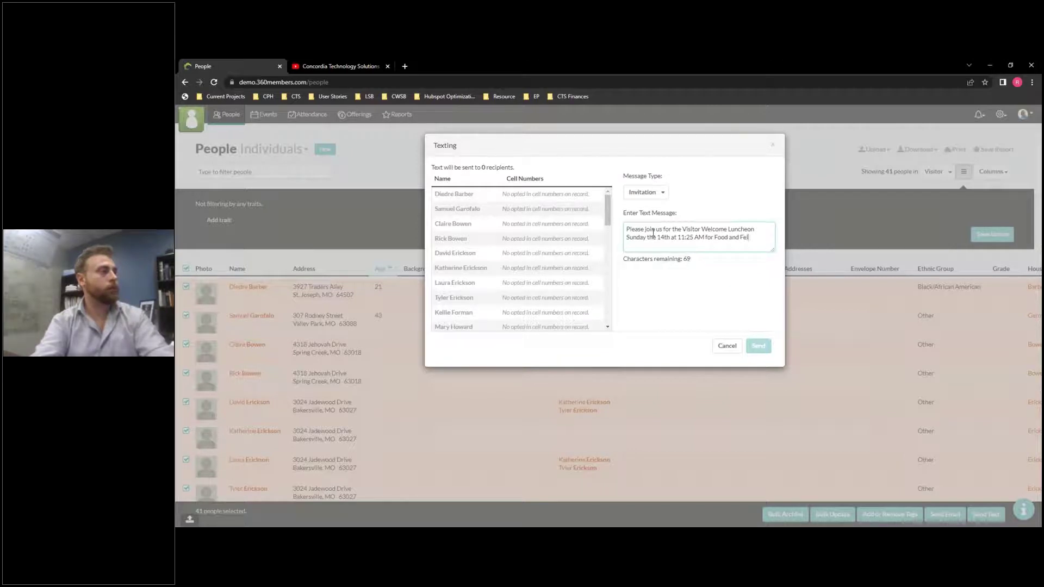
type("lowship.")
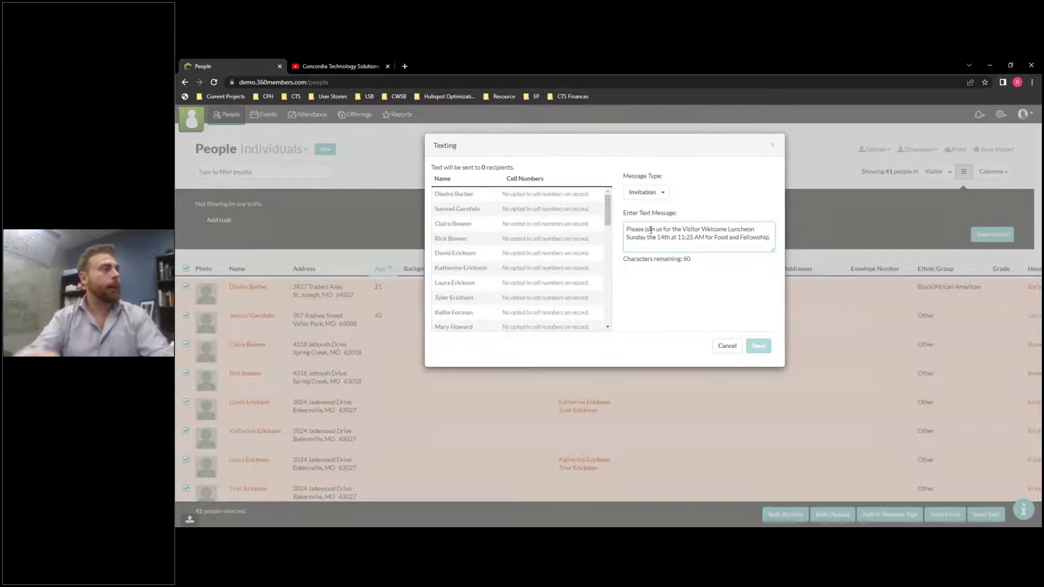
left_click(690, 298)
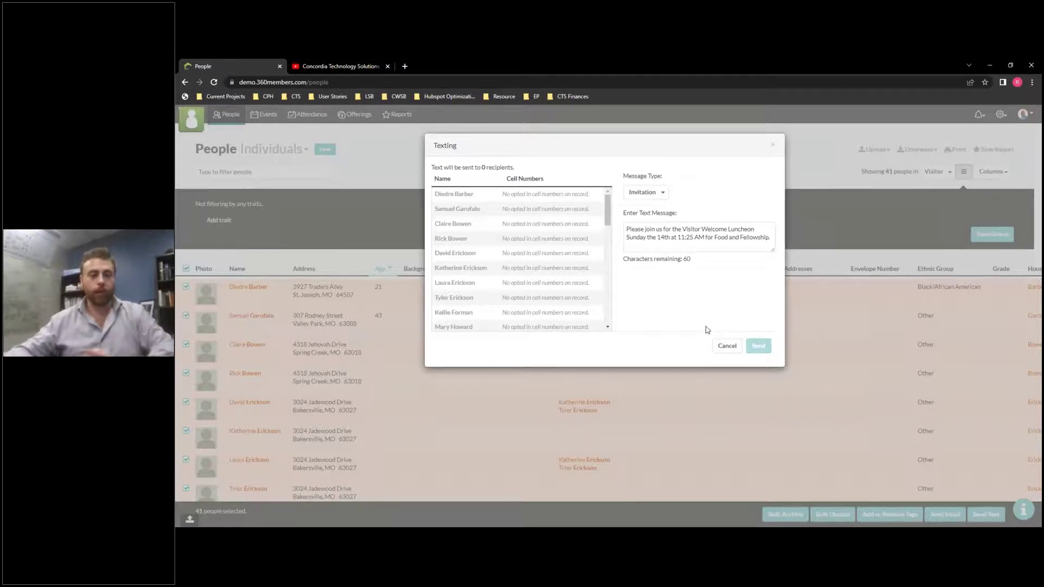
left_click(774, 146)
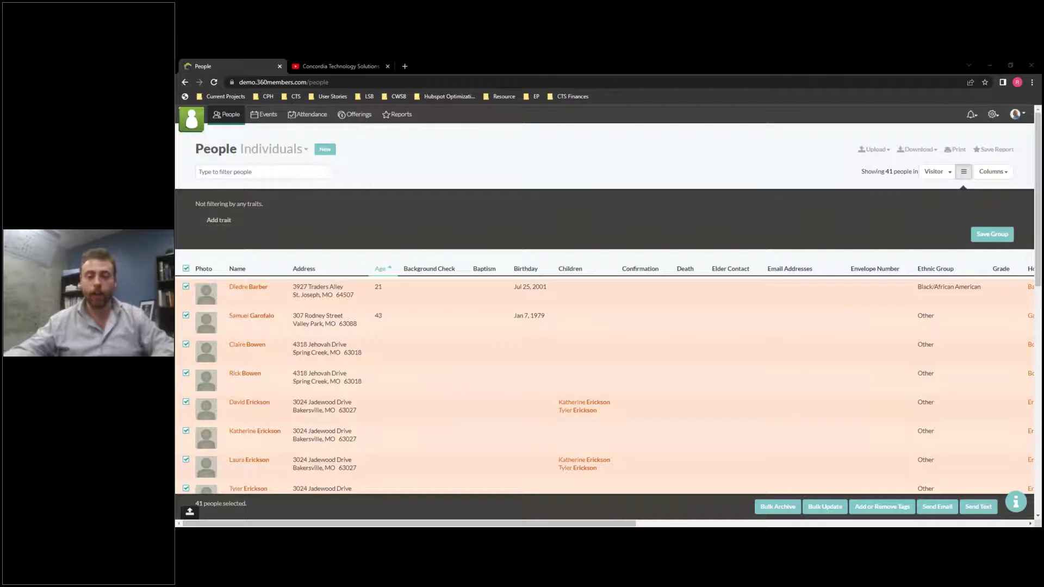
View the suggested help articles for People, hide the trait filters and close the help.
left_click(1017, 505)
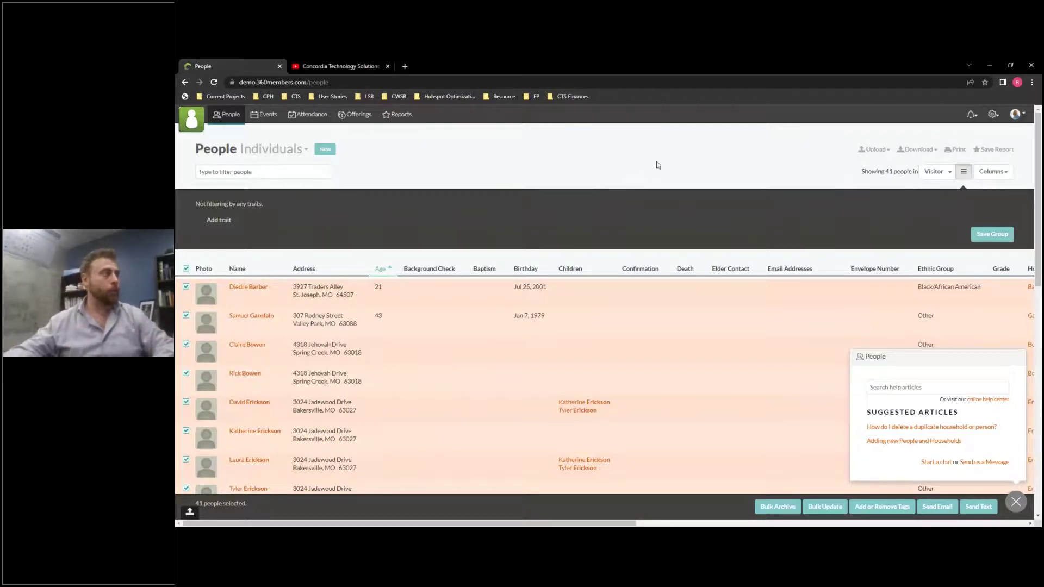
left_click(963, 172)
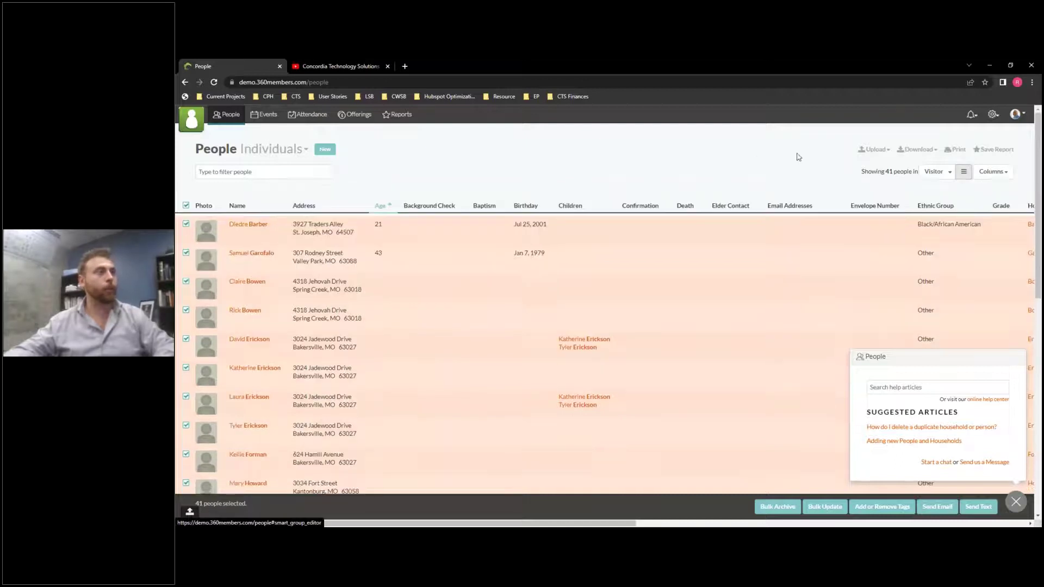
left_click(1016, 503)
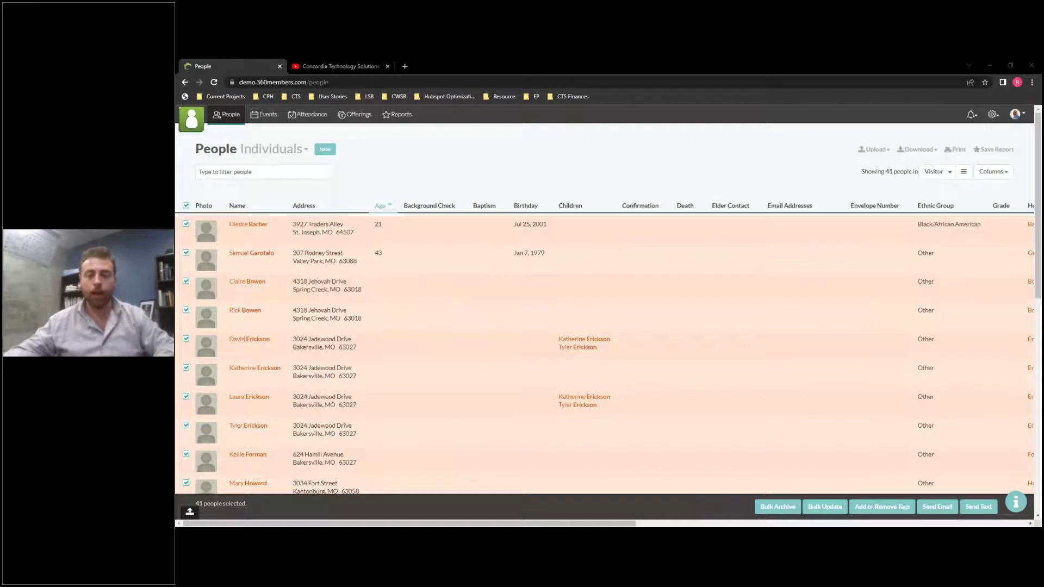
left_click(502, 149)
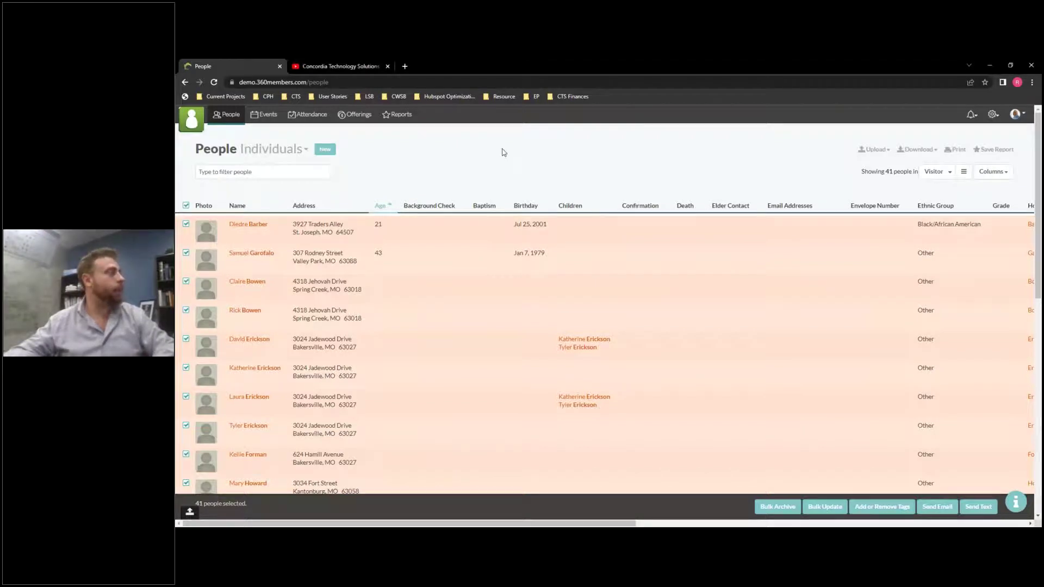
Deselect all the visitors and switch the people list to Everyone.
left_click(186, 206)
left_click(259, 171)
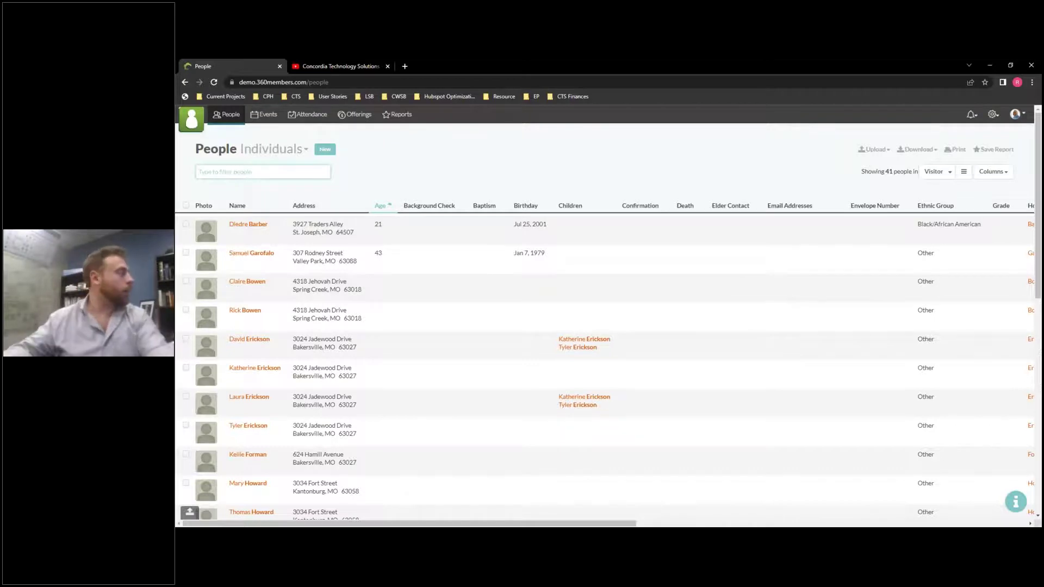
left_click(946, 171)
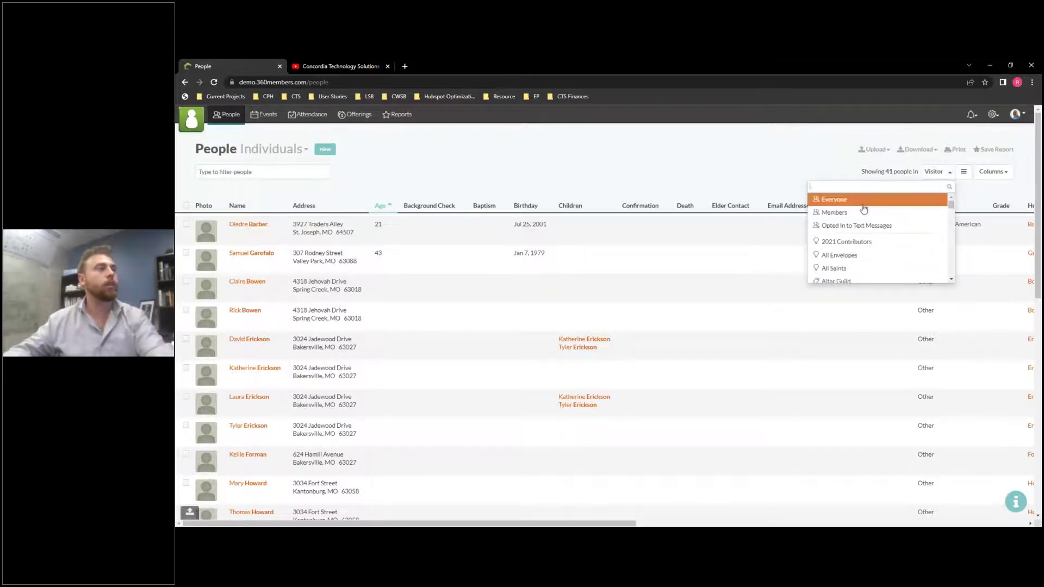
left_click(859, 205)
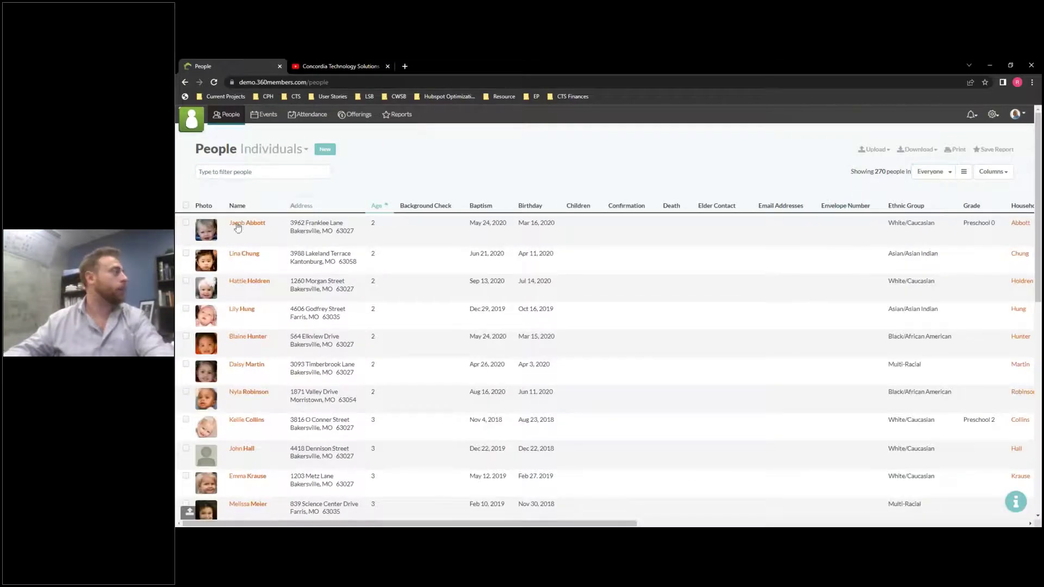
left_click(186, 224)
left_click(186, 337)
scroll(205, 330, "down", 4)
scroll(205, 331, "up", 4)
left_click(186, 223)
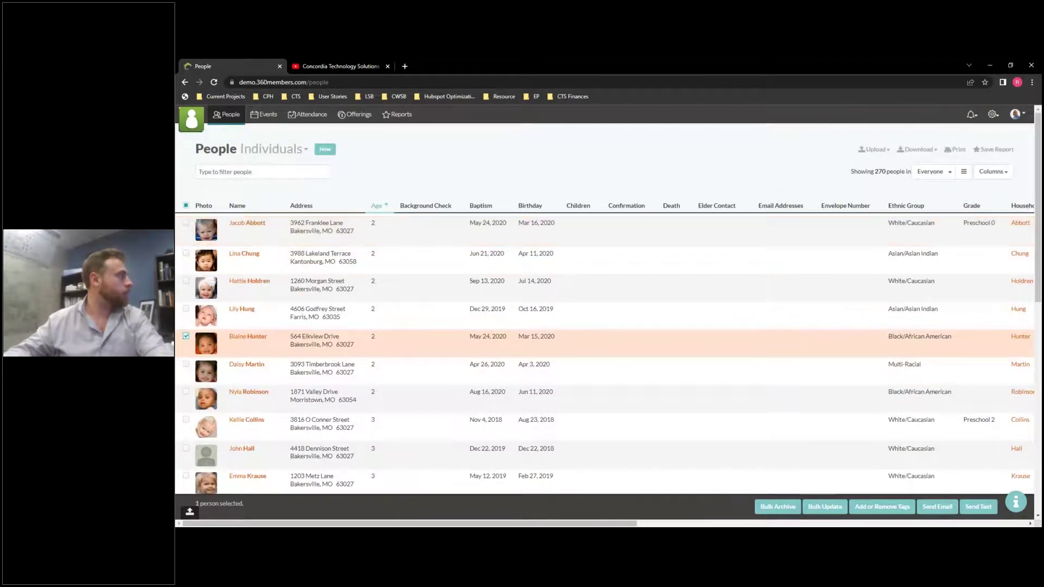
left_click(187, 338)
Select six people aged 10 and up further down the list of everyone.
scroll(188, 335, "down", 15)
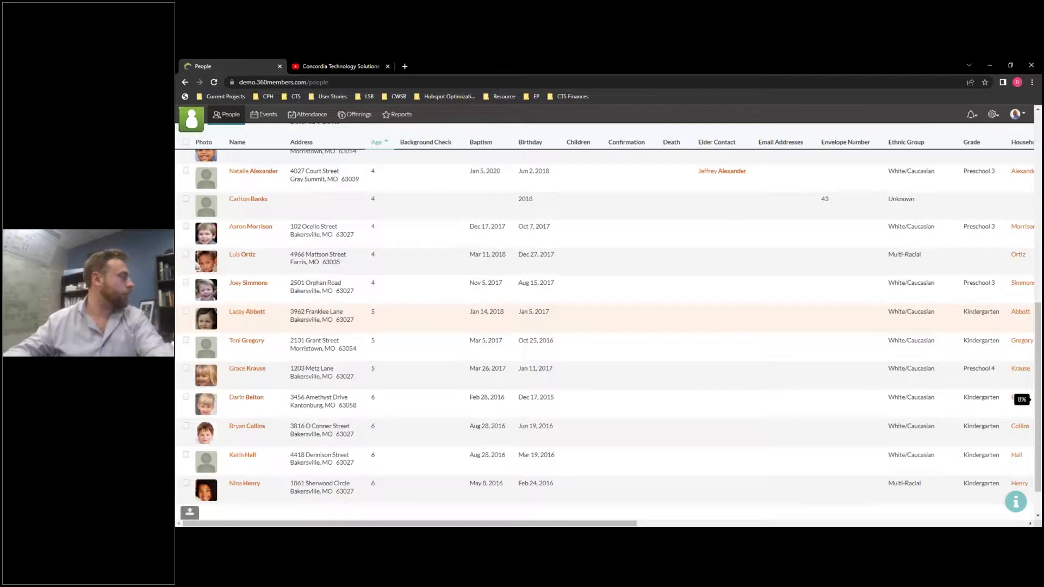
scroll(188, 334, "up", 15)
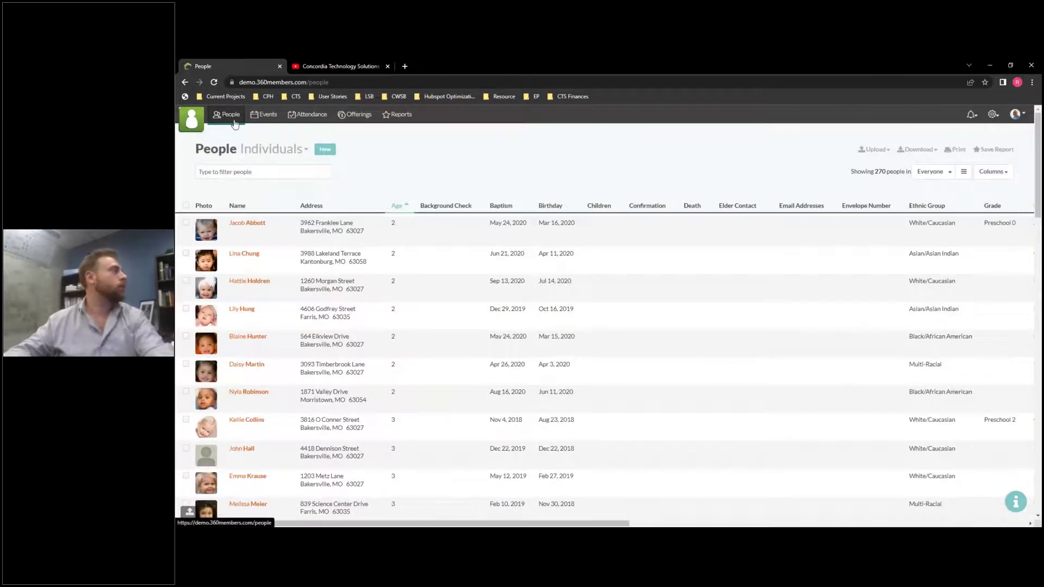
scroll(346, 278, "down", 10)
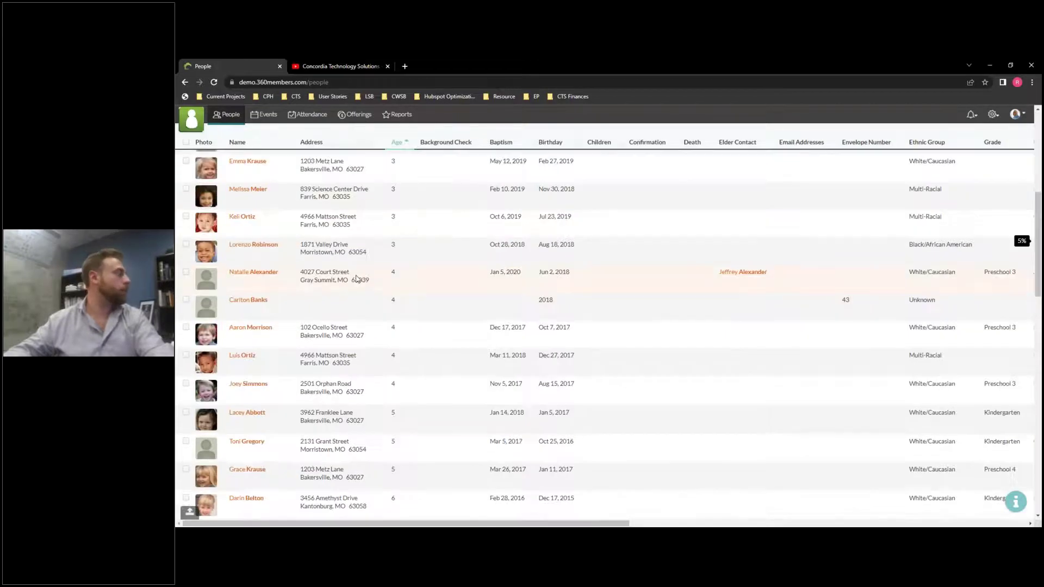
scroll(233, 361, "down", 10)
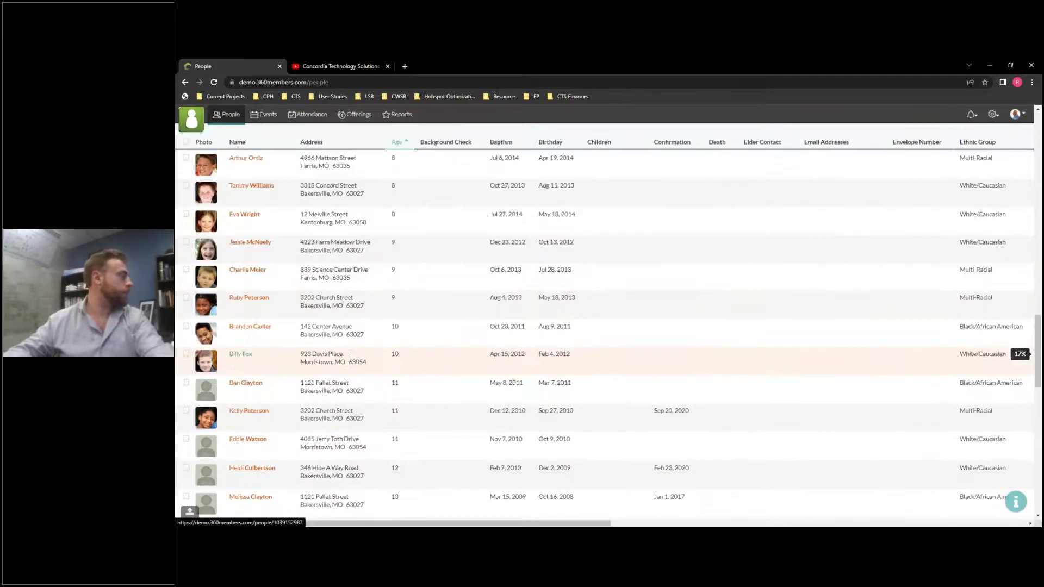
left_click(186, 412)
left_click(185, 329)
scroll(207, 406, "down", 5)
left_click(186, 435)
left_click(186, 412)
left_click(186, 351)
left_click(186, 323)
Add a new tag named Welcoming Committee to the six selected people.
scroll(476, 346, "up", 10)
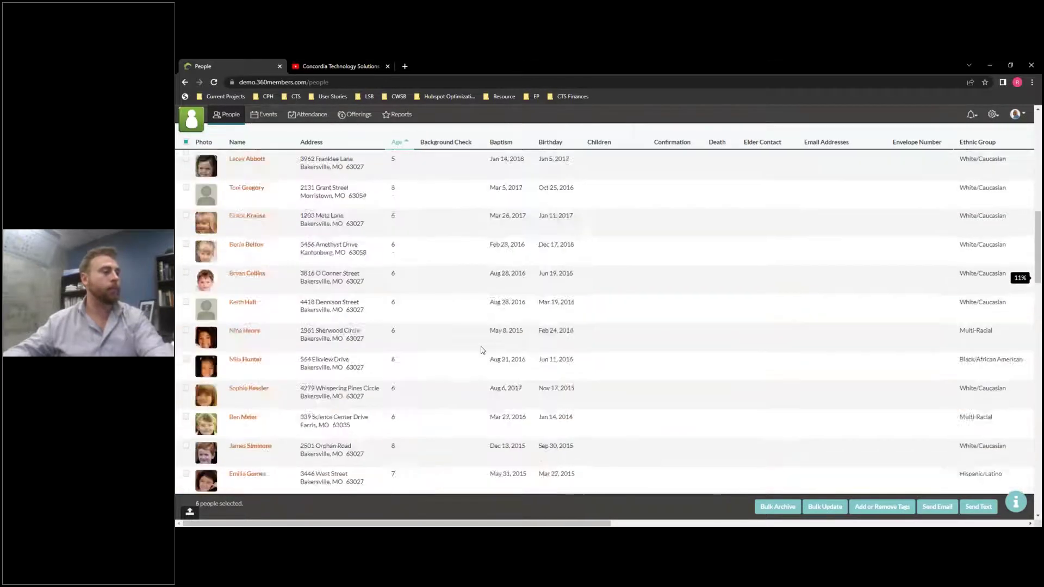
scroll(481, 350, "up", 4)
left_click(879, 507)
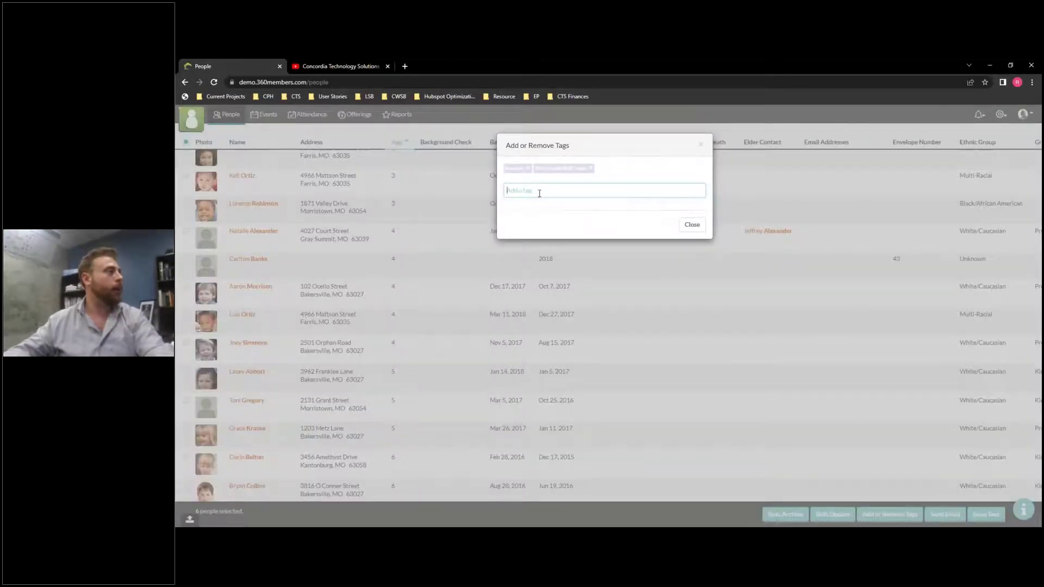
type("Welcoming Committee")
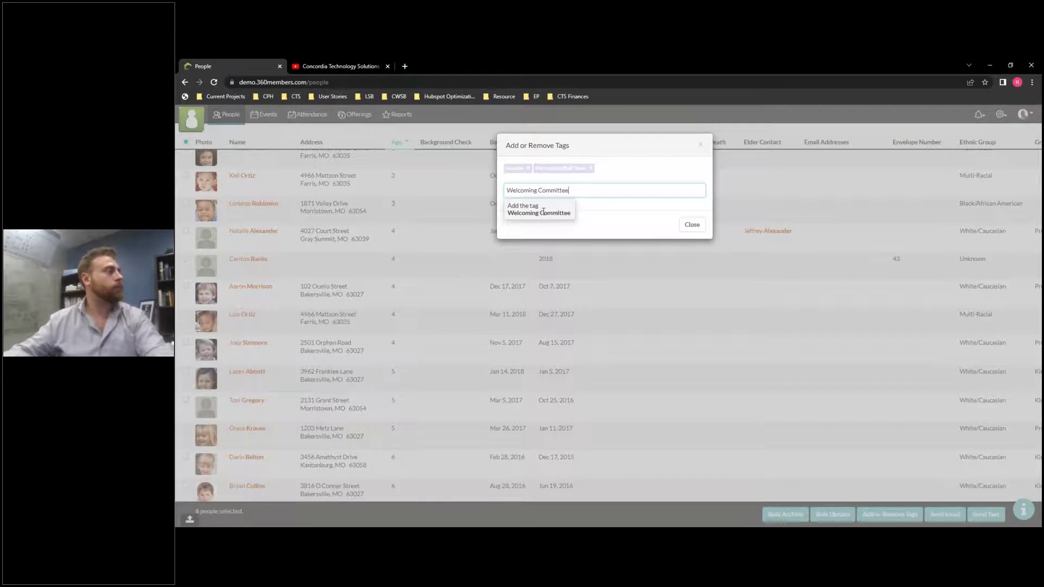
left_click(543, 212)
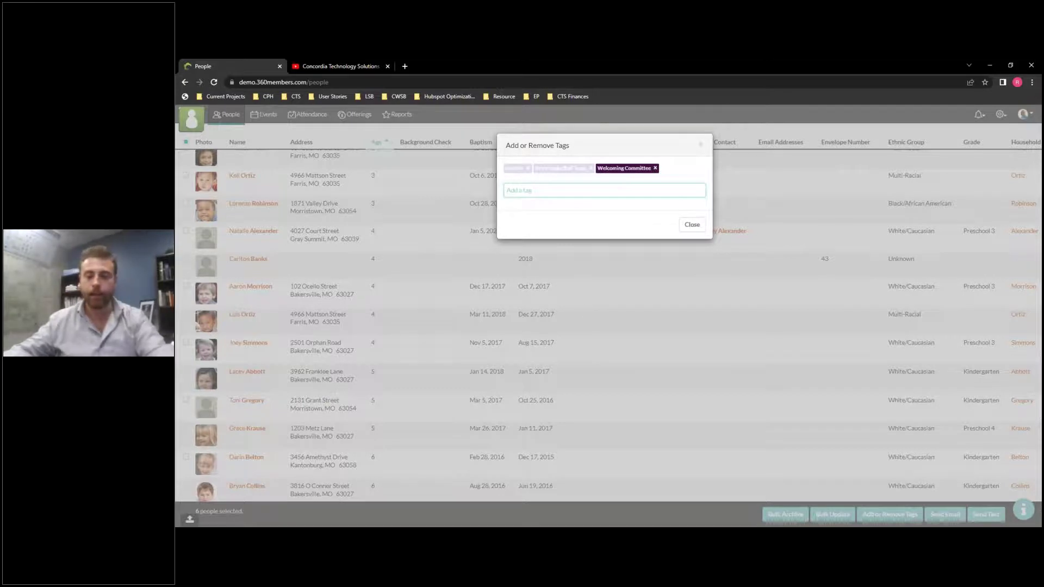
left_click(692, 224)
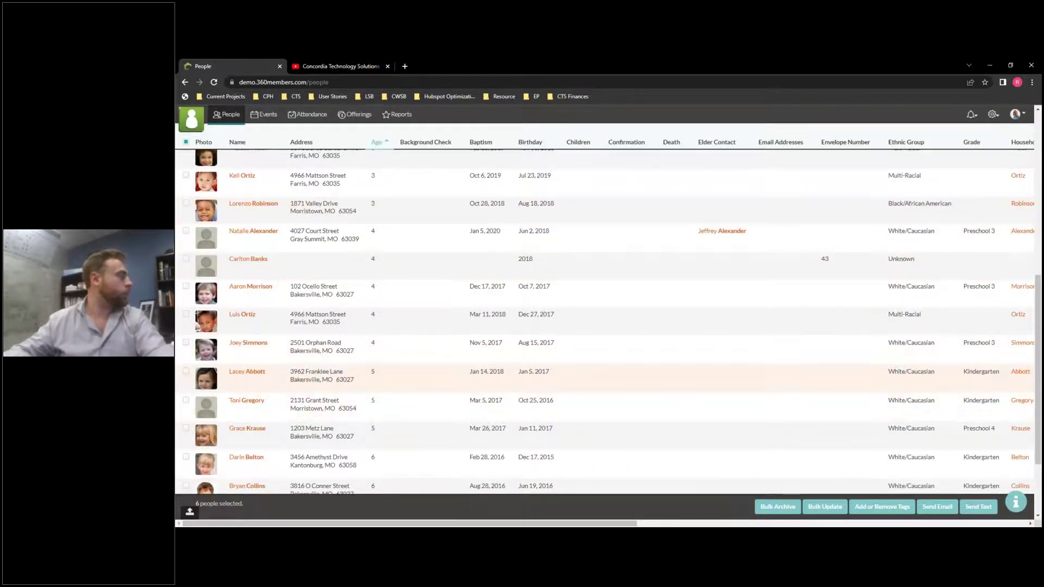
Look through the people group choices for the Welcoming Committee tag and search them for "we".
scroll(293, 365, "down", 2)
scroll(318, 375, "up", 5)
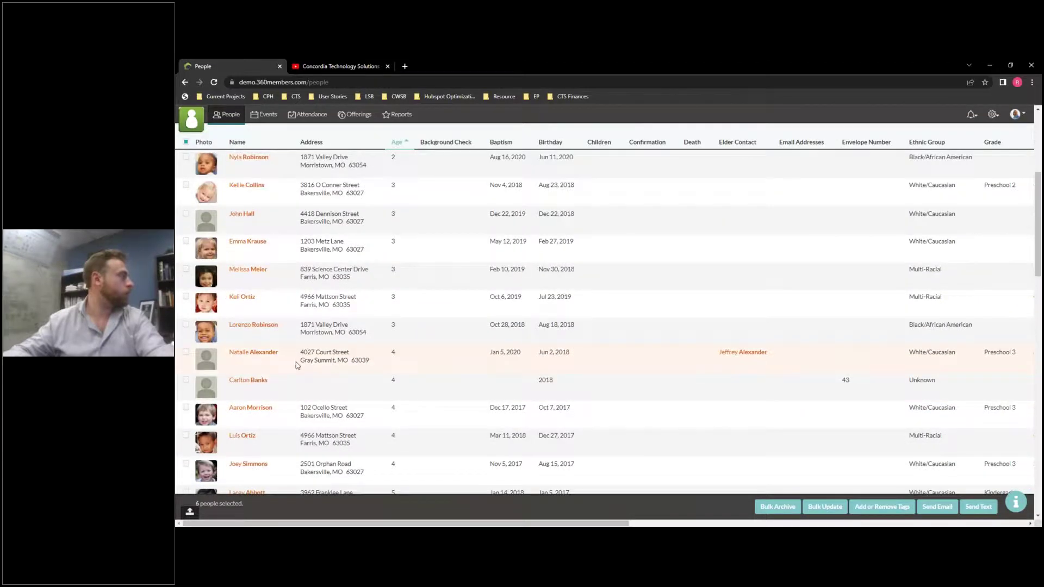
scroll(294, 361, "up", 1)
left_click(933, 171)
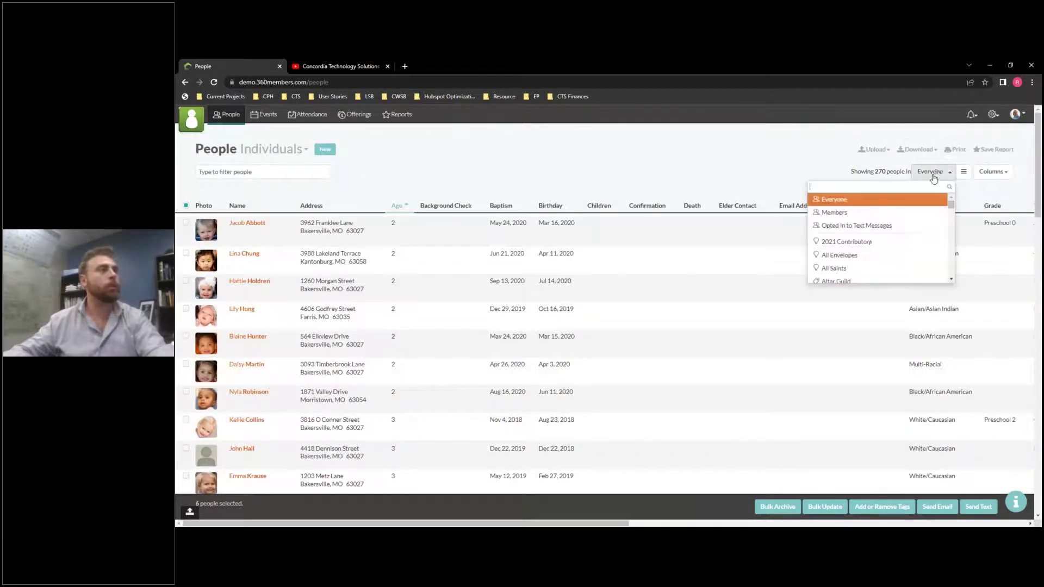
scroll(859, 249, "down", 3)
scroll(862, 242, "down", 10)
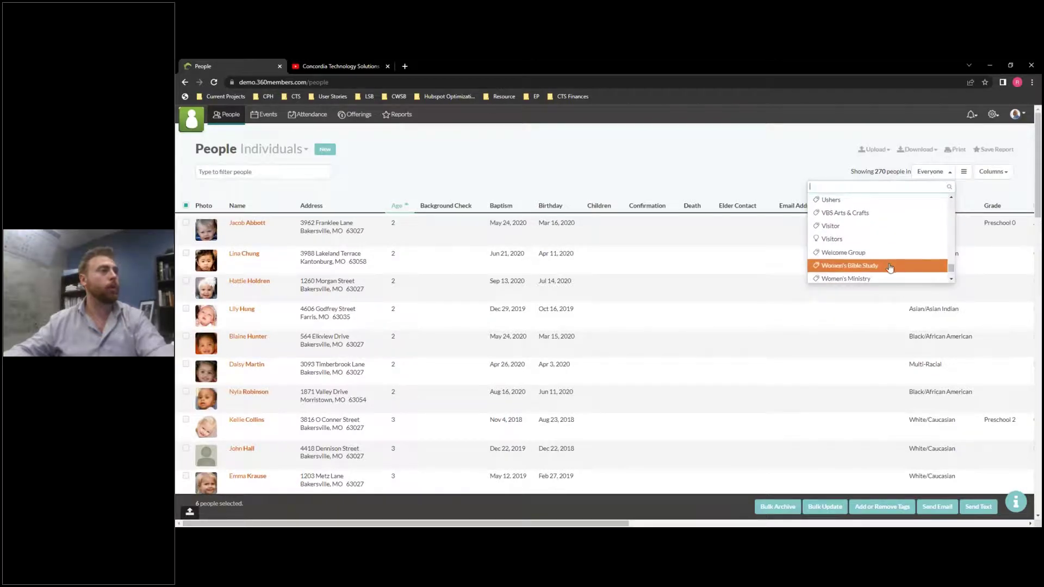
scroll(886, 265, "up", 2)
scroll(883, 261, "down", 5)
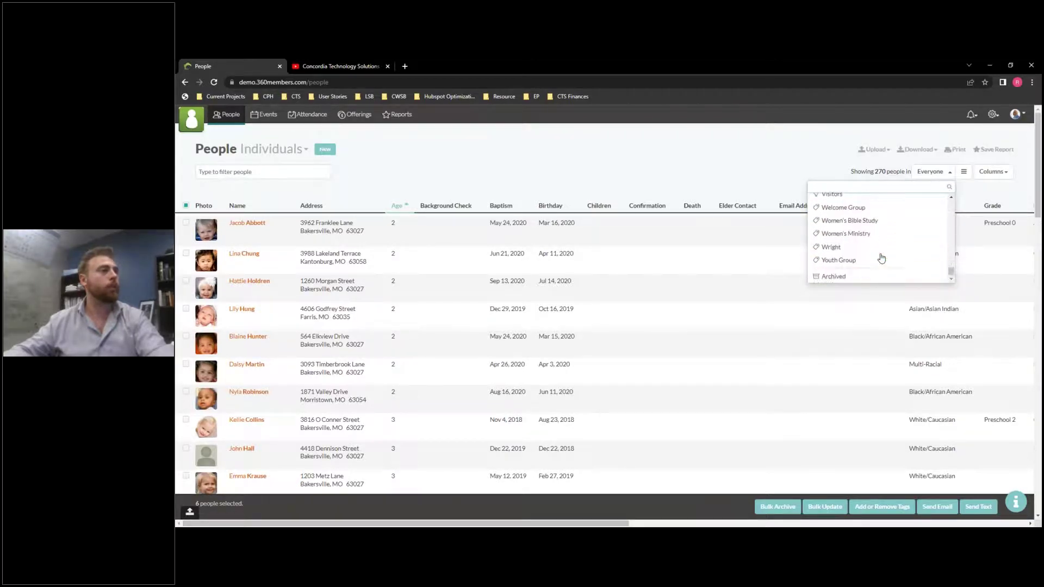
type("we")
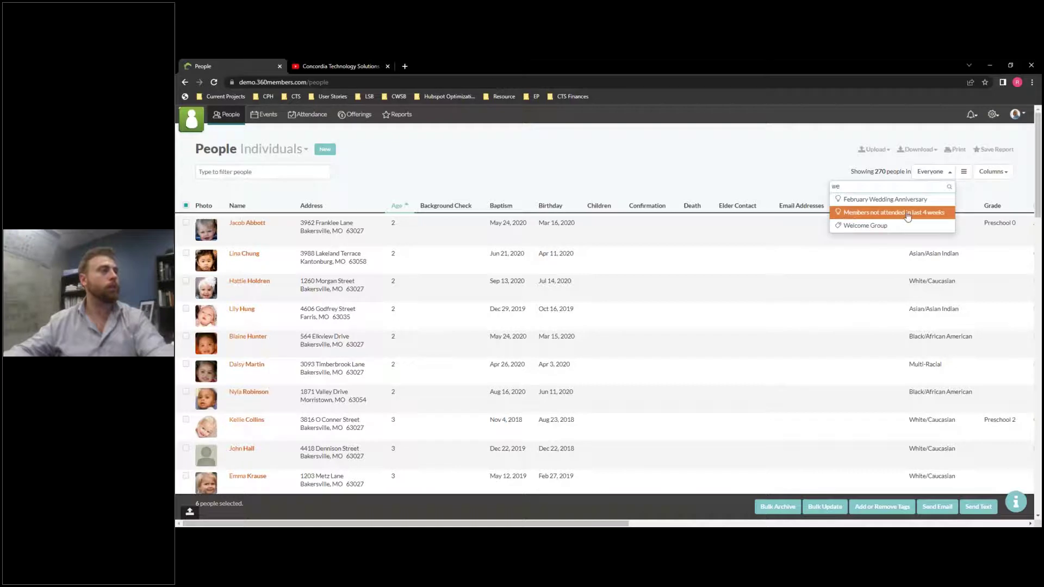
Filter the list of everyone by "we" and open the profile of the selected 14-year-old to check the tags.
left_click(234, 172)
type("we")
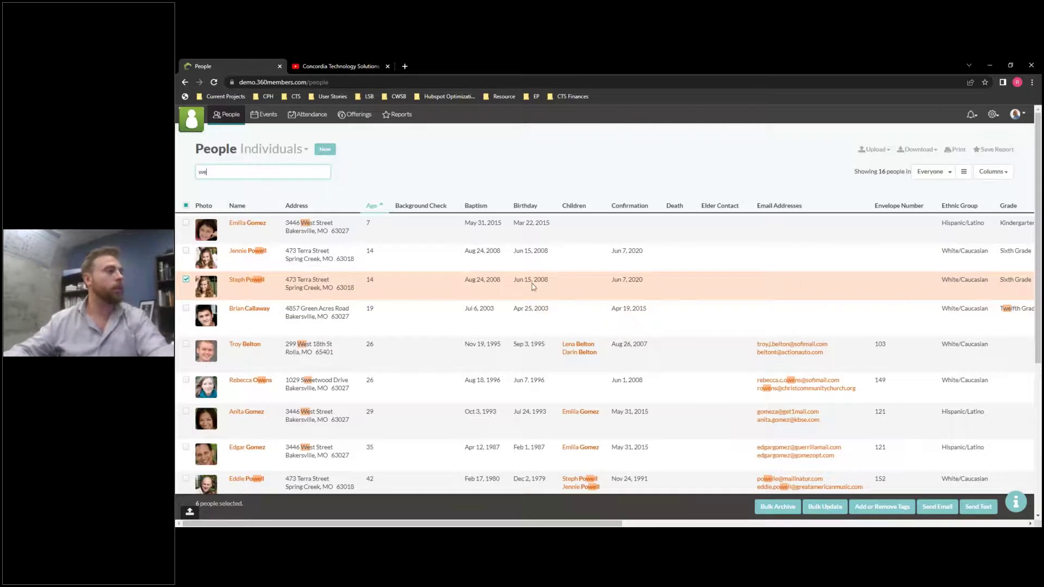
left_click(186, 280)
left_click(245, 281)
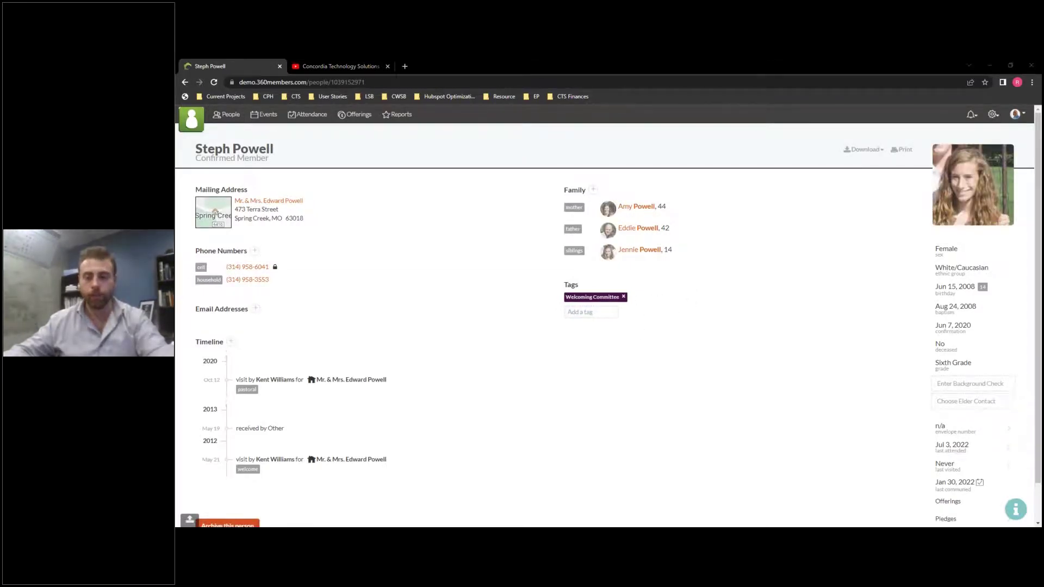
Return to the people list, filter the Choir group by a family surname and open the 36-year-old mother's profile.
left_click(227, 115)
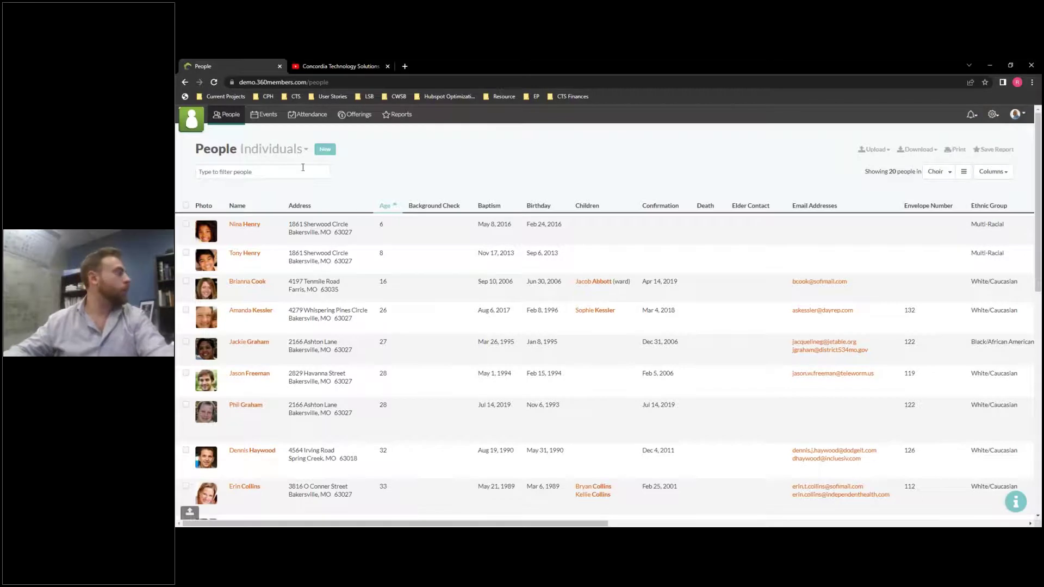
left_click(223, 173)
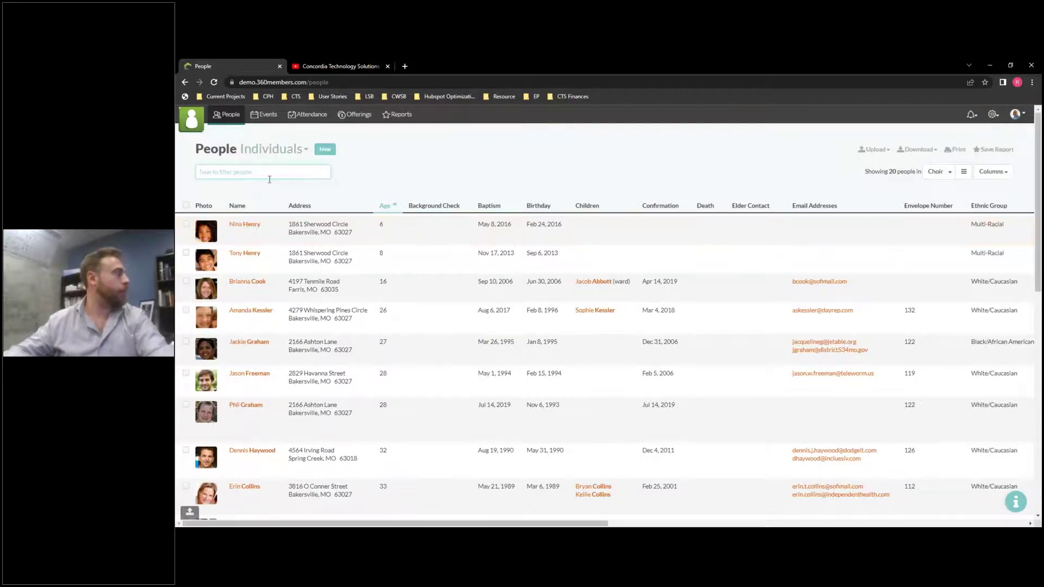
type("Henry")
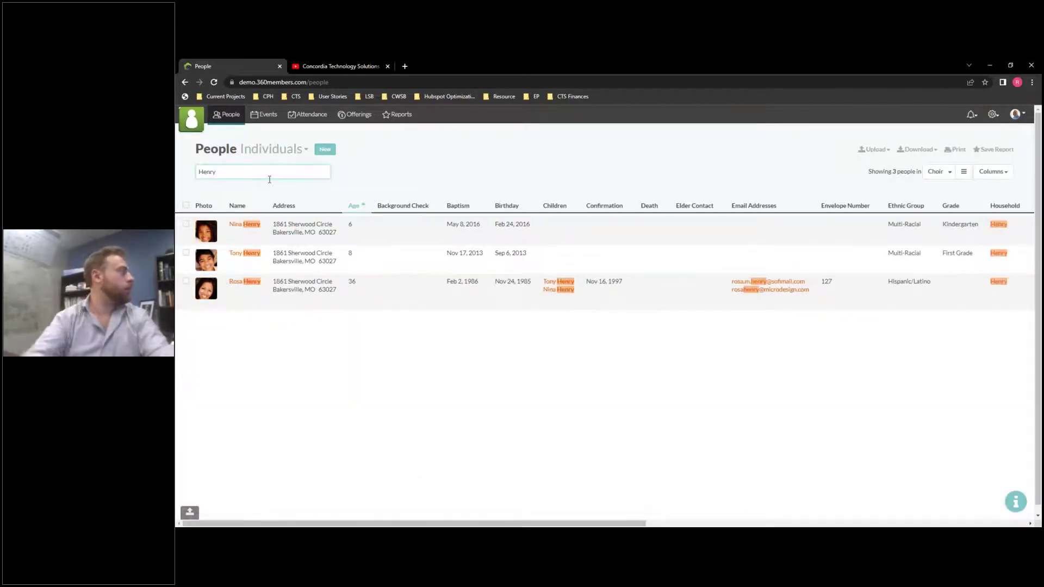
left_click(240, 285)
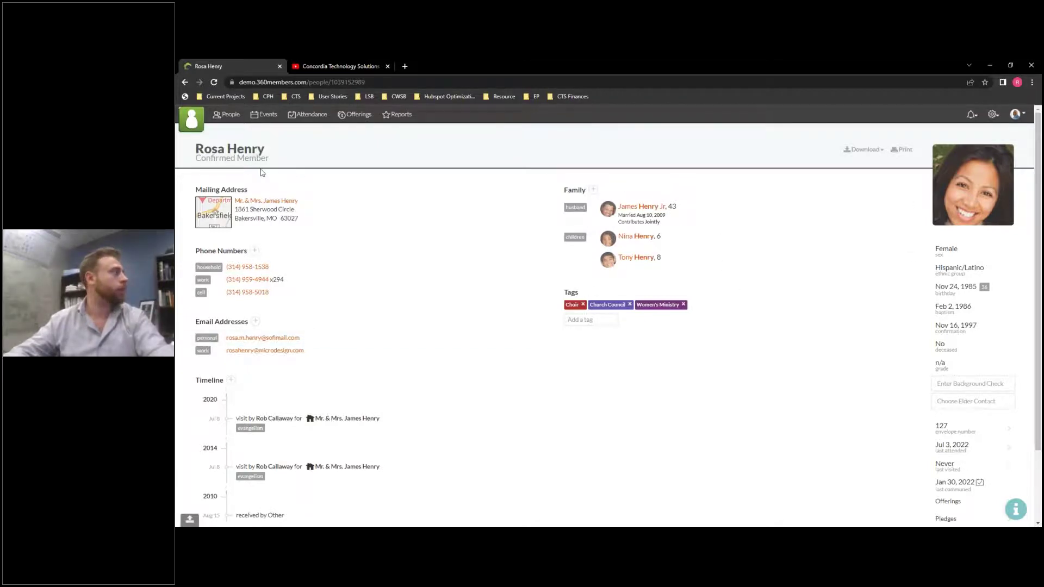
Open the family's household record, inspect its permanent address fields and view the address on the map.
left_click(261, 206)
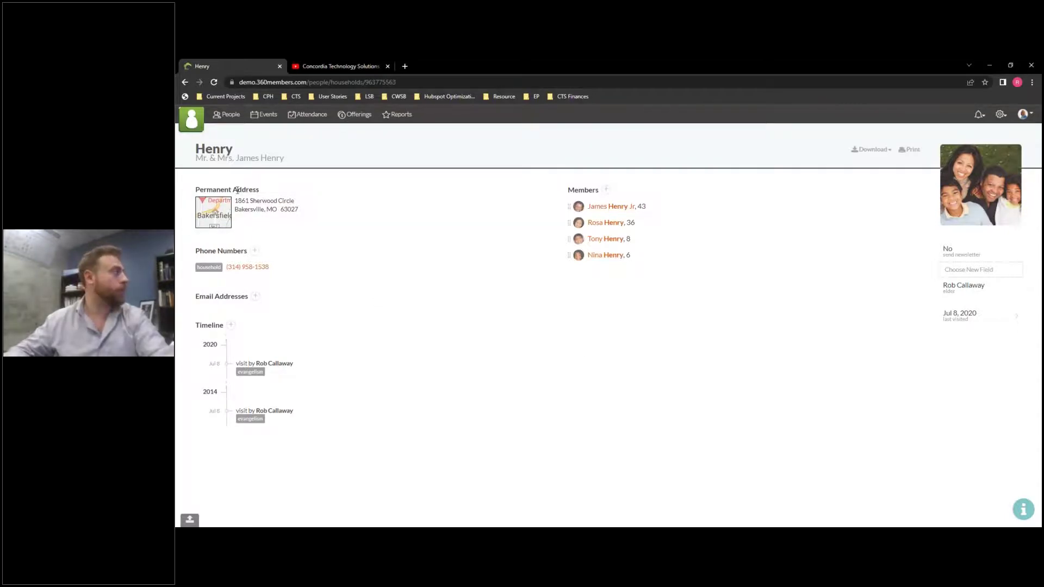
left_click(278, 218)
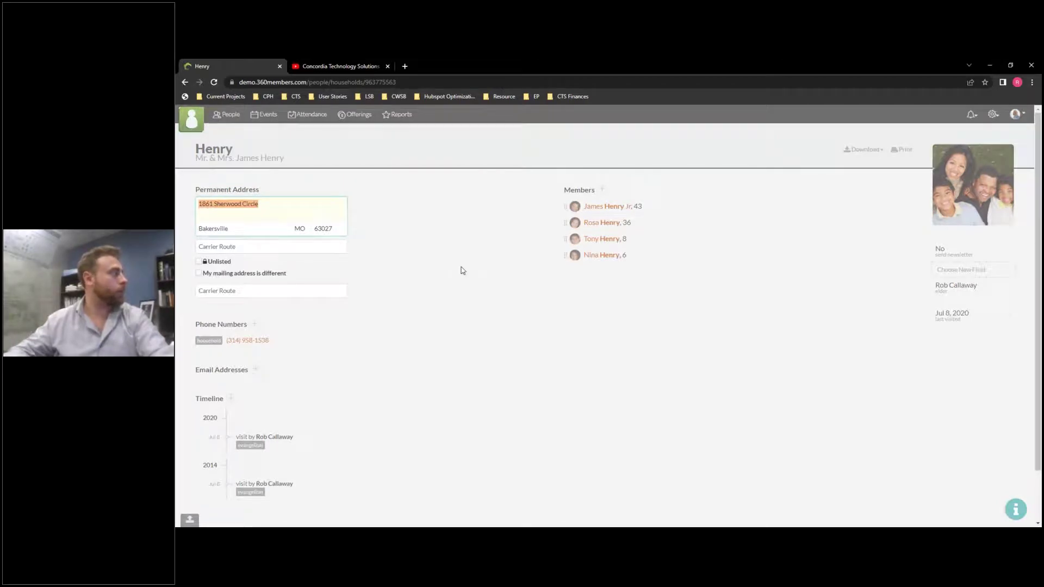
left_click(462, 271)
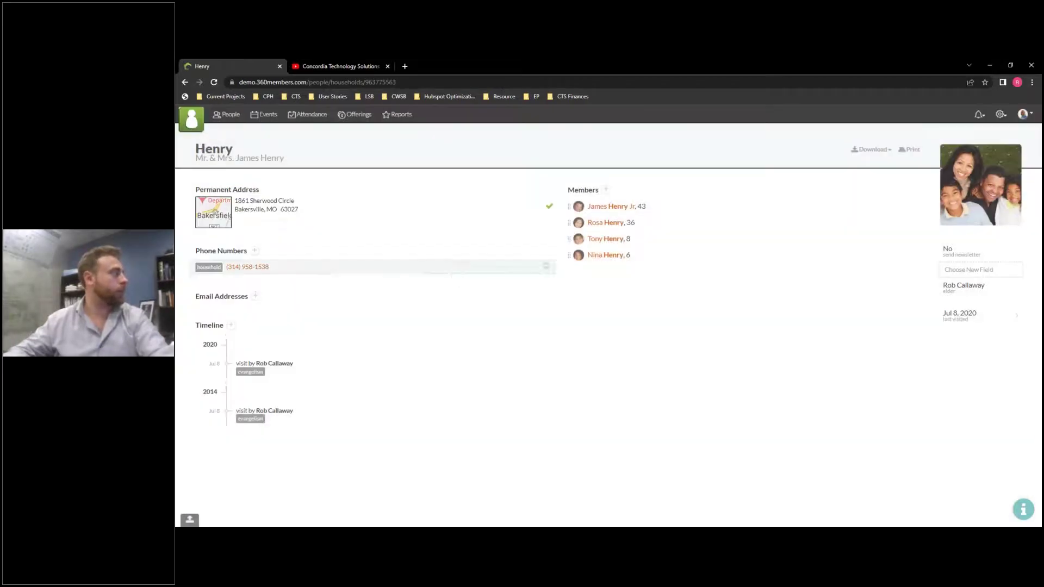
left_click(222, 218)
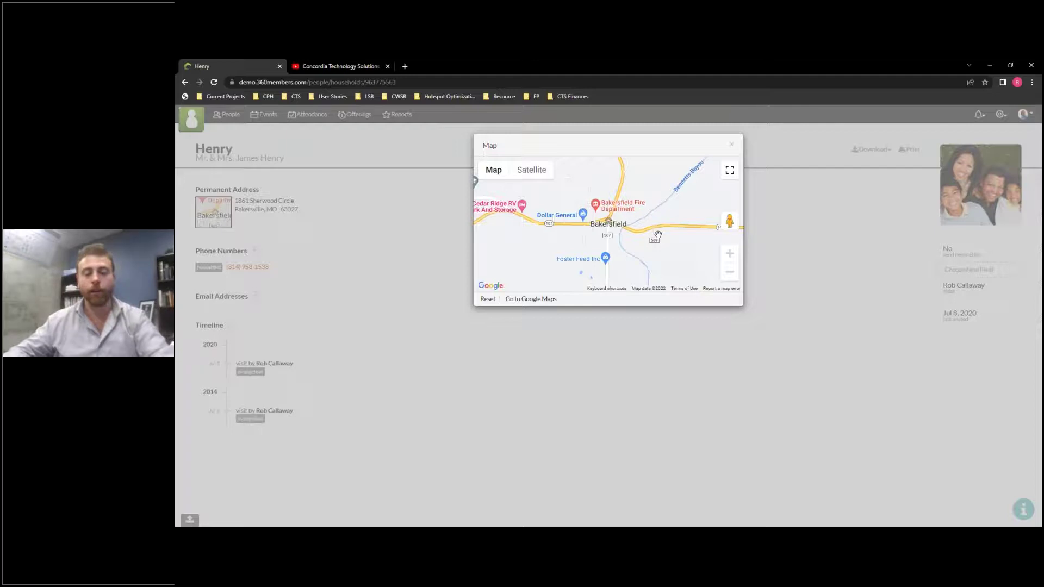
left_click(731, 145)
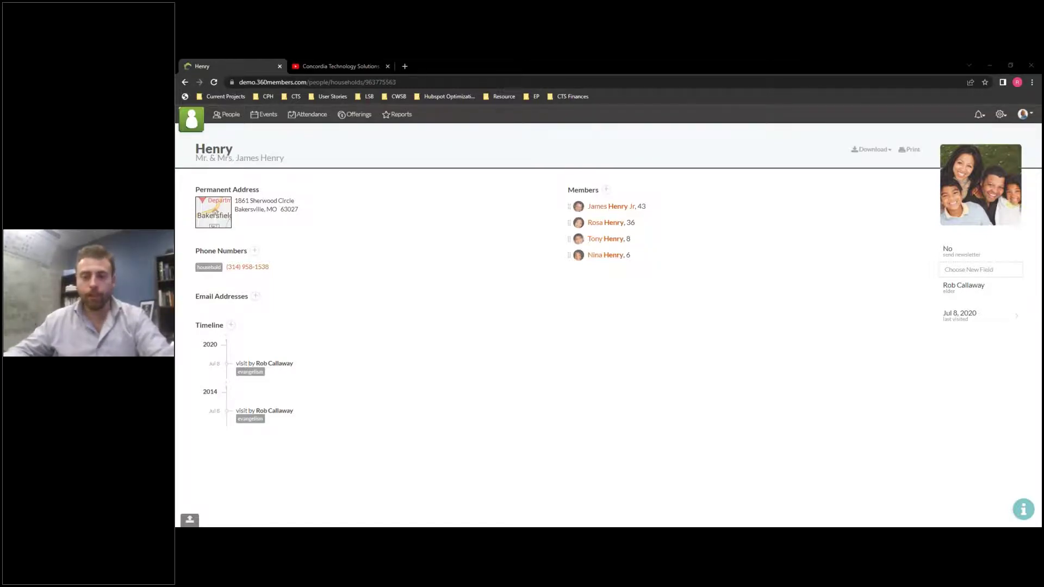
View the choices for the household's New Field and the timeline's note entry form, closing both without entering anything.
left_click(972, 276)
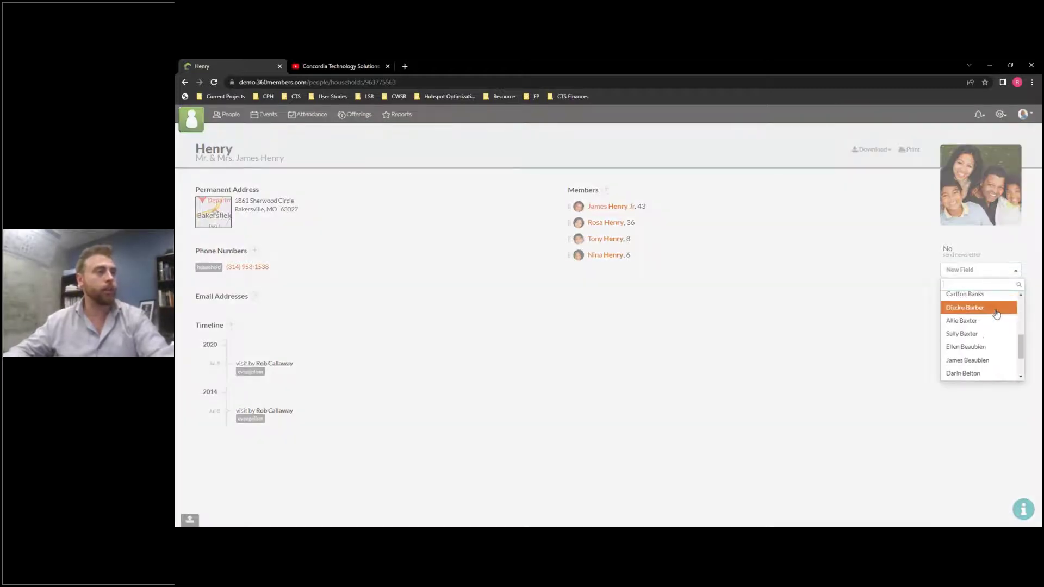
left_click(929, 330)
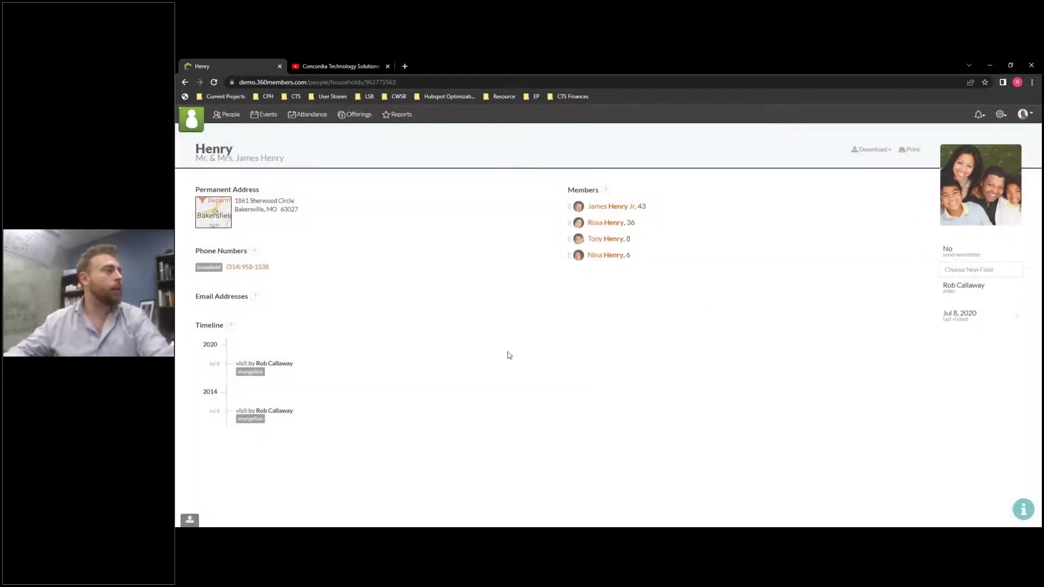
left_click(231, 325)
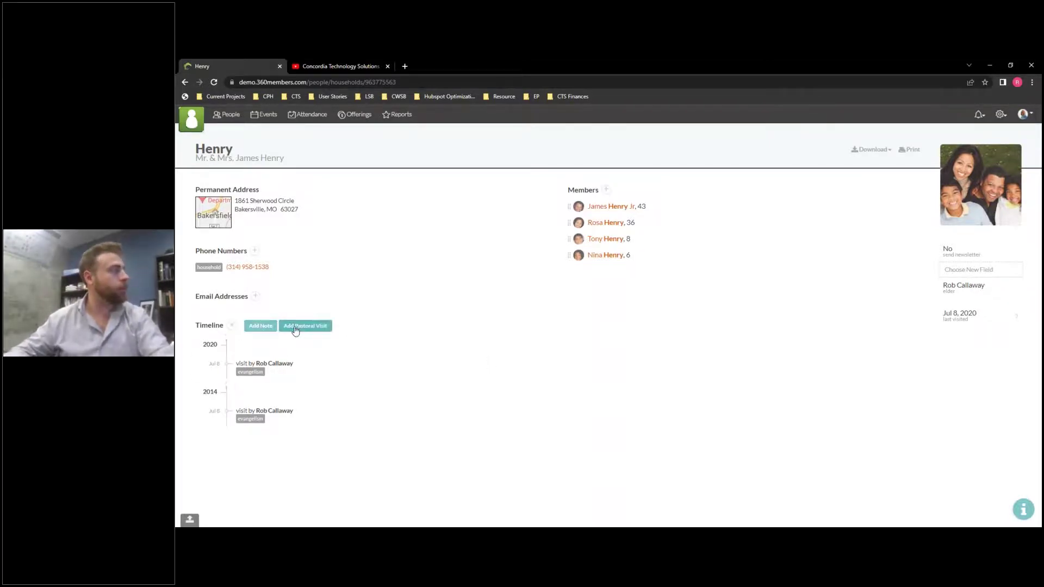
left_click(255, 328)
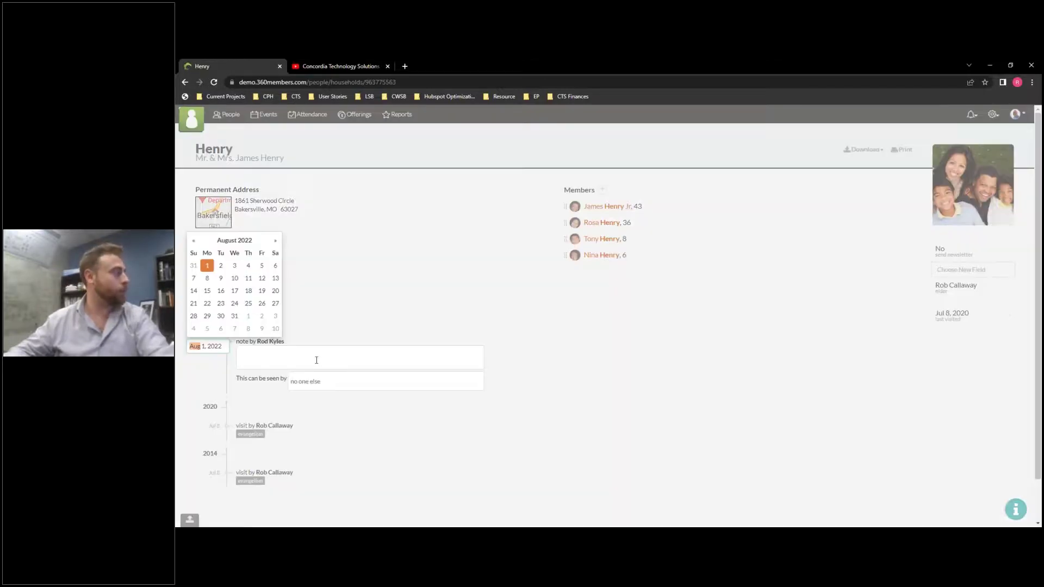
left_click(478, 321)
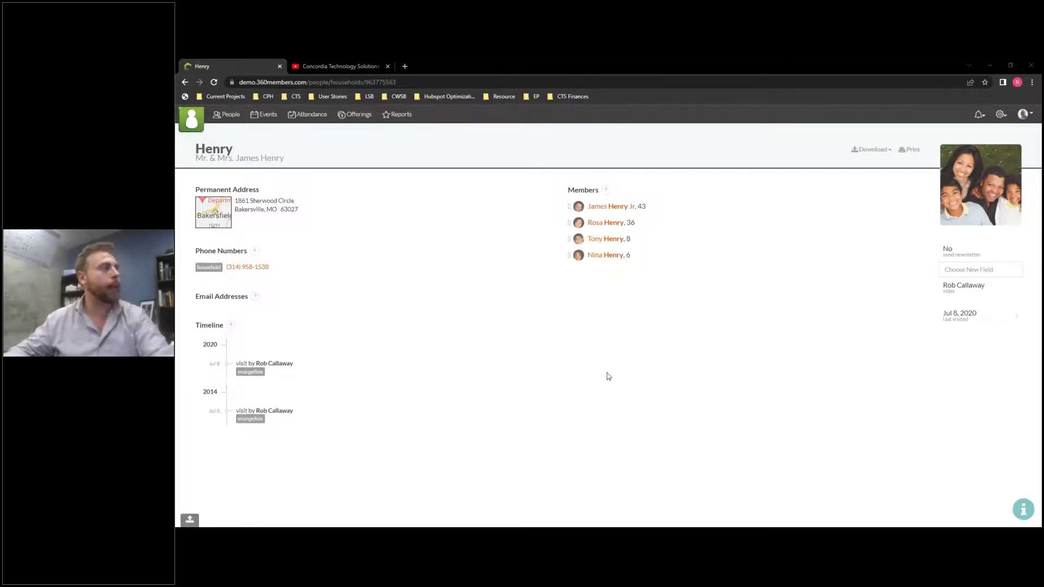
Open the mother's profile from the household members and add a new tag named Attending Luke & Acts Study.
left_click(597, 225)
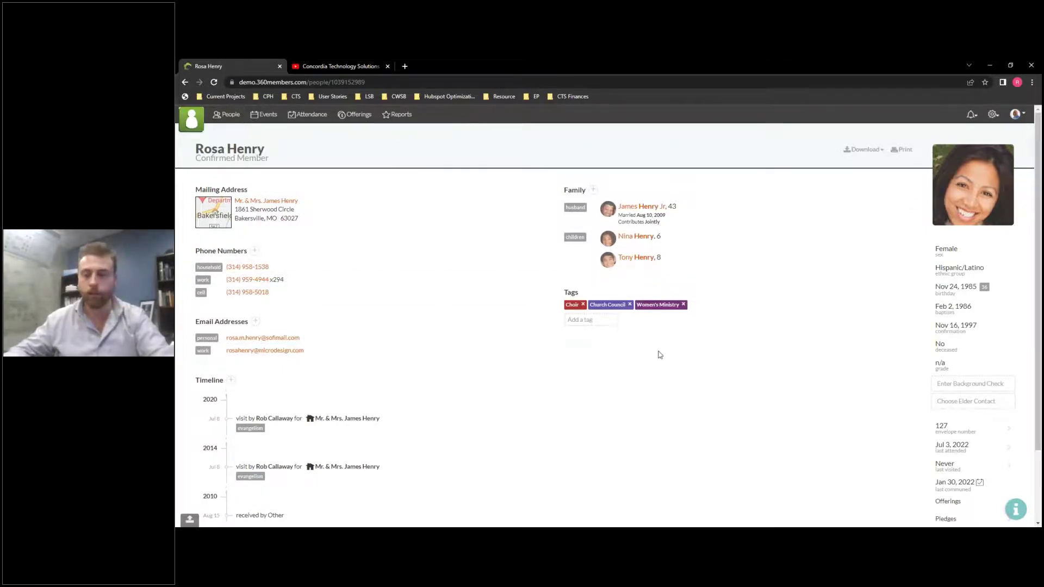
key("alt+Tab")
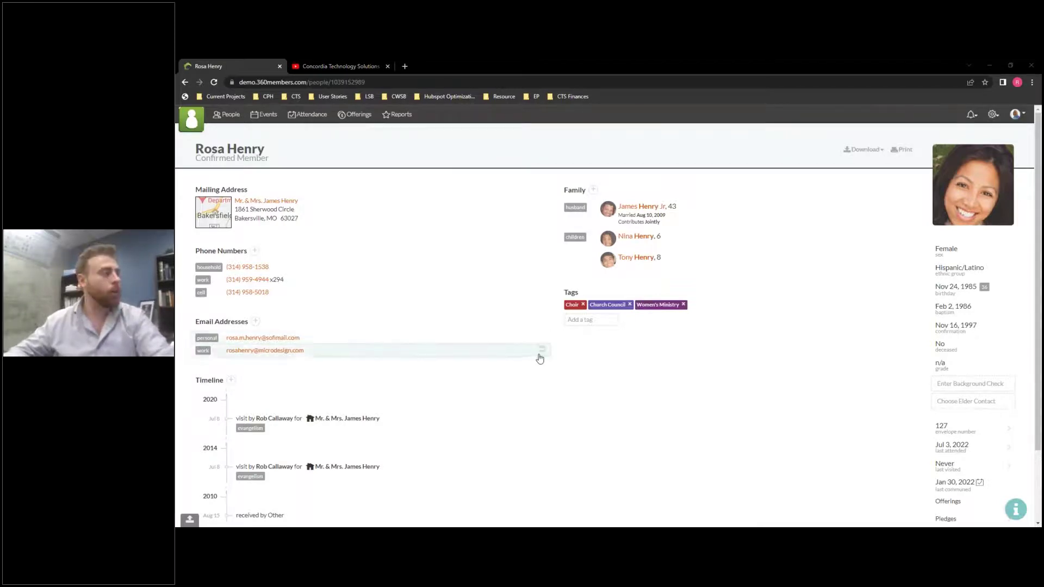
left_click(578, 320)
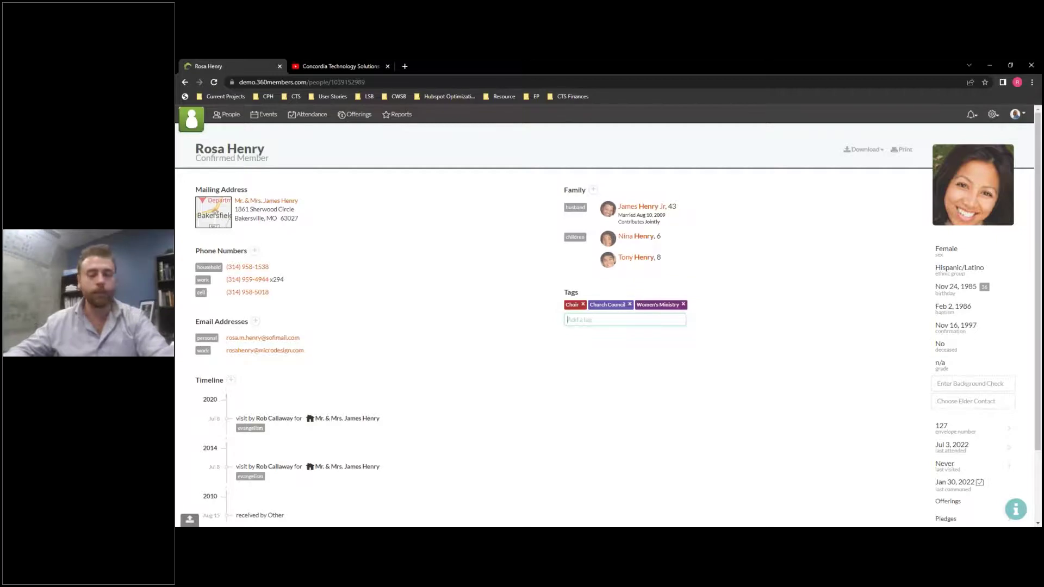
key("alt+Tab")
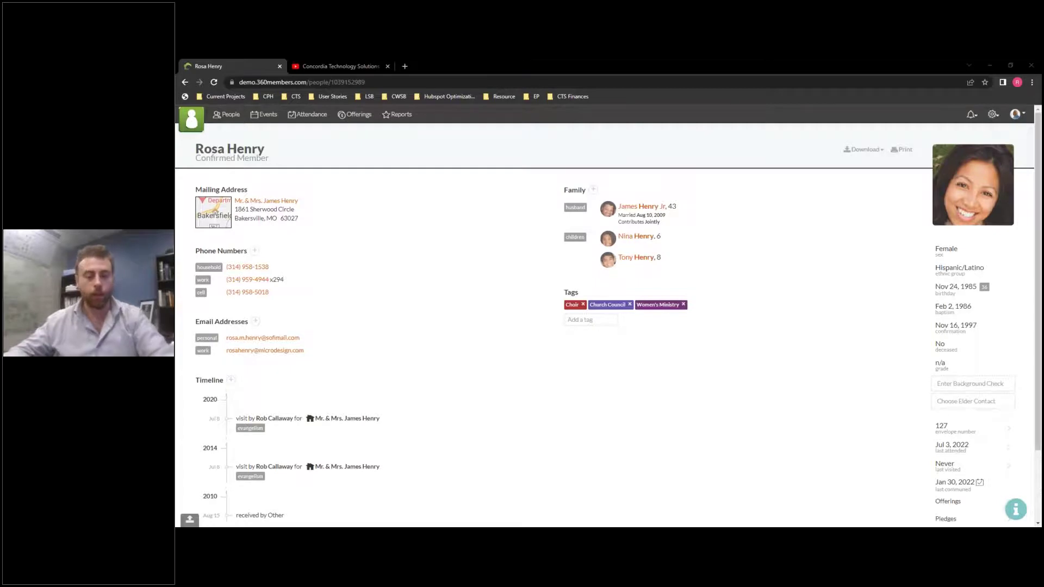
left_click(605, 322)
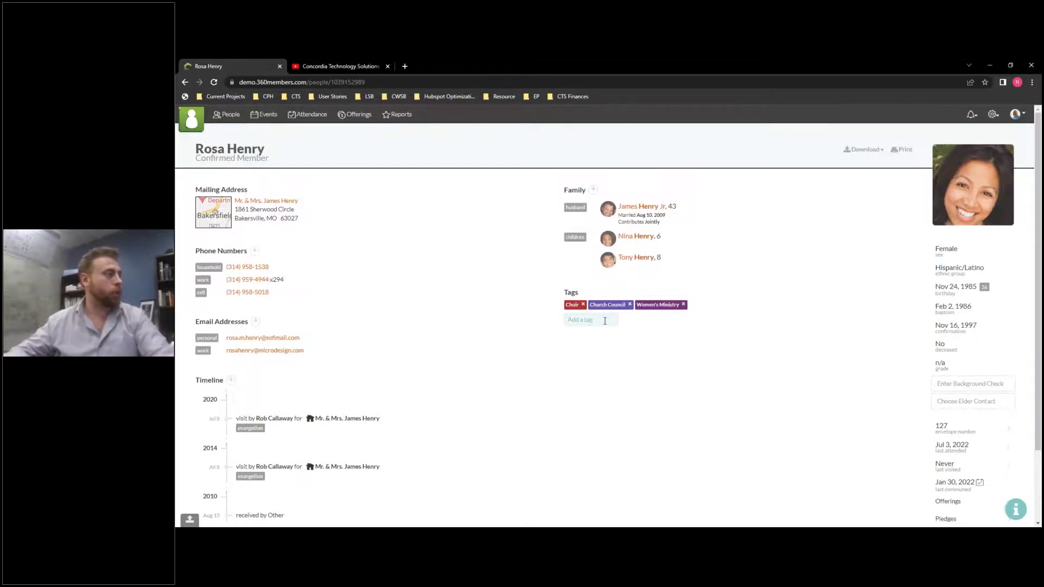
type("Attending Luke & Acts Study")
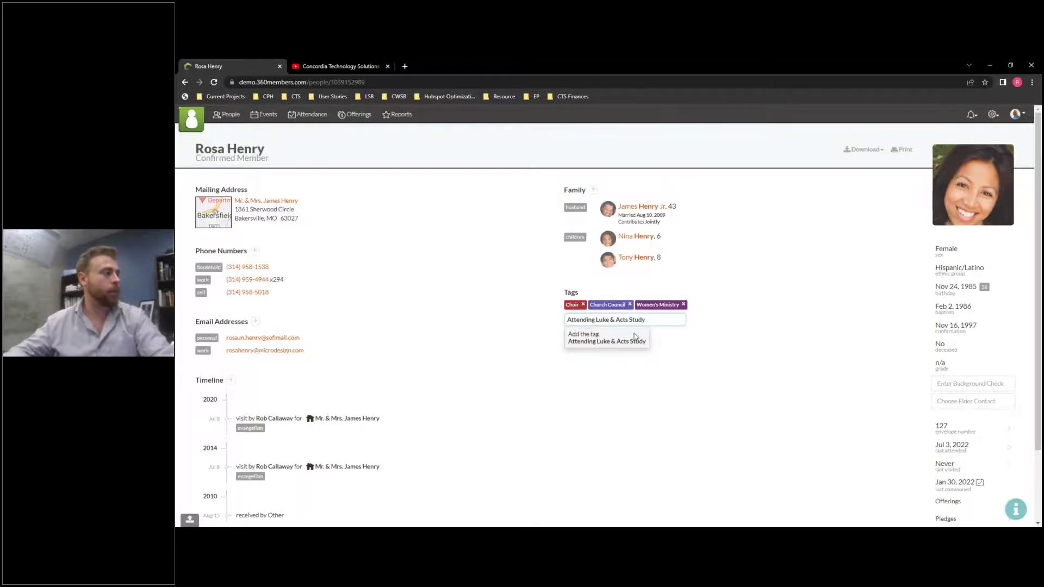
left_click(615, 341)
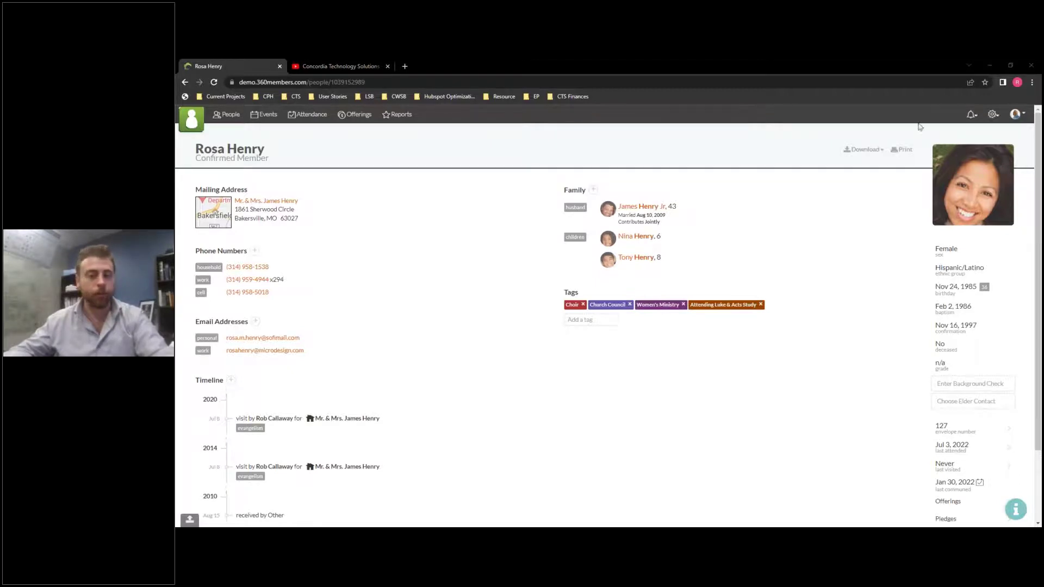
Open the husband's profile from the family list and add the tag Bible Study Leader.
left_click(641, 211)
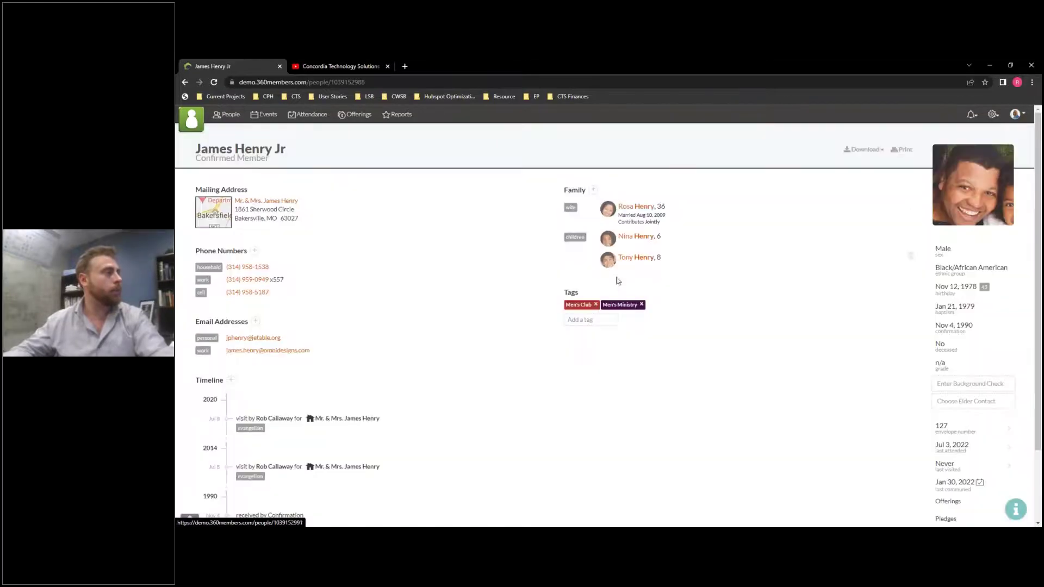
left_click(586, 320)
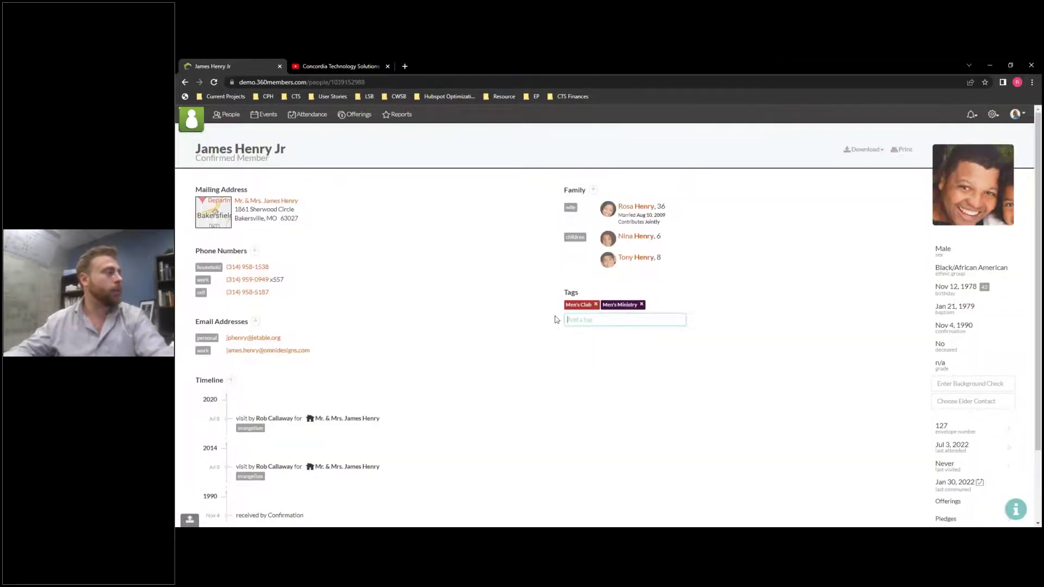
type("Bib")
left_click(596, 334)
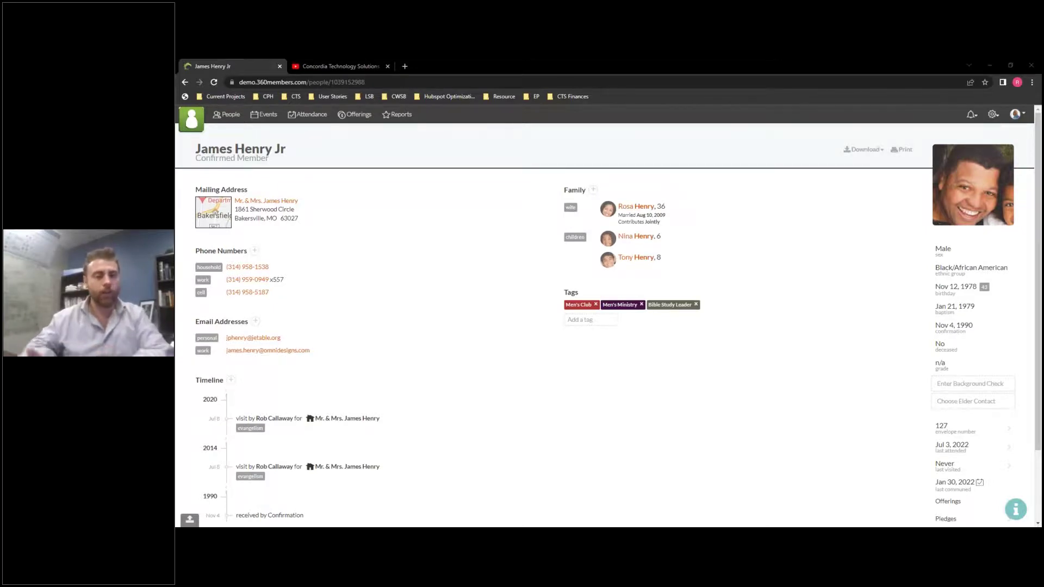
Add the tags Running, Golf and Computer Programming to the husband's profile.
left_click(587, 319)
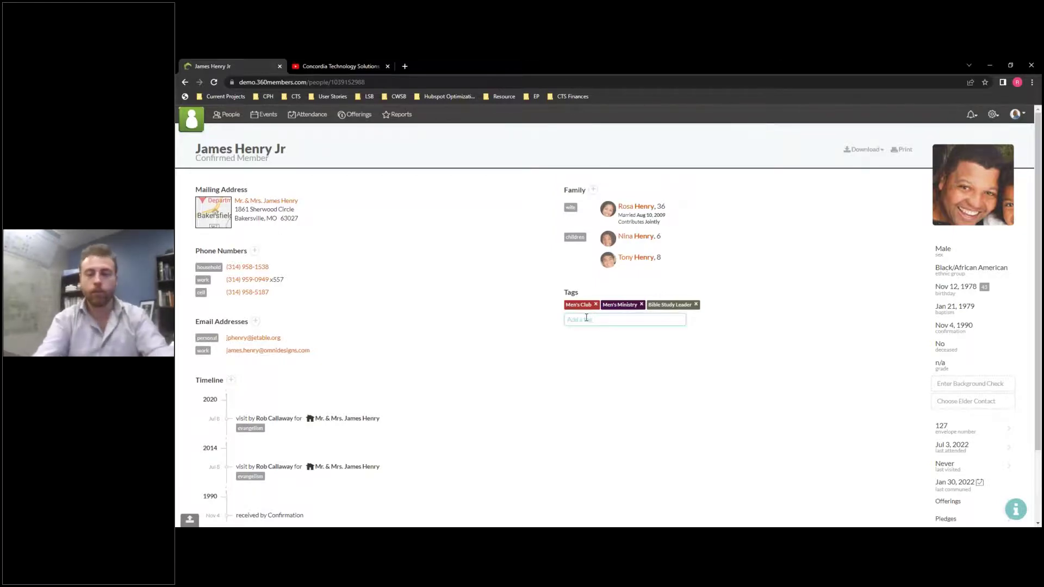
type("Runnings")
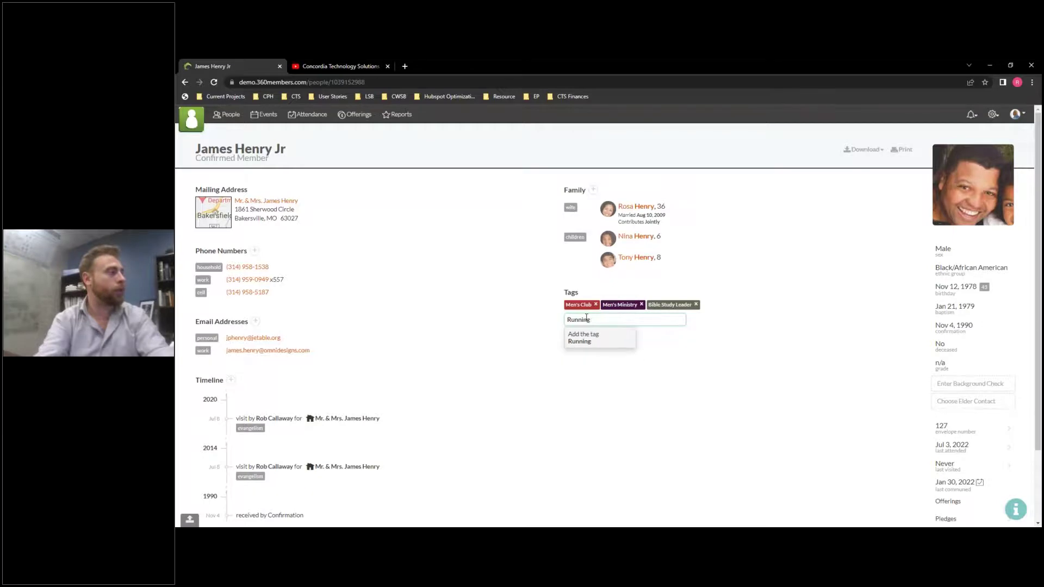
key("Return")
type("Golf")
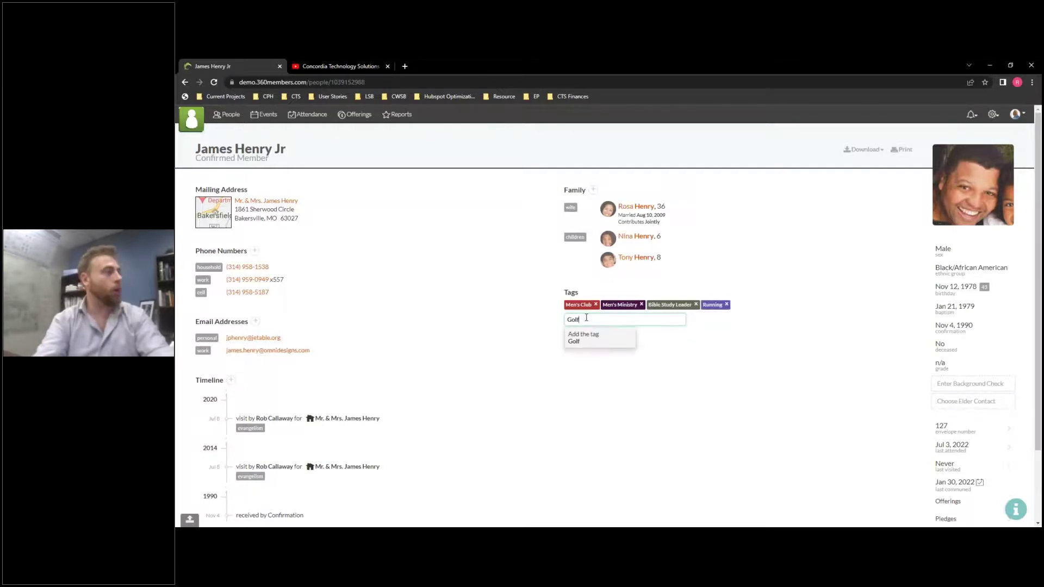
key("Return")
type("Computer Programming")
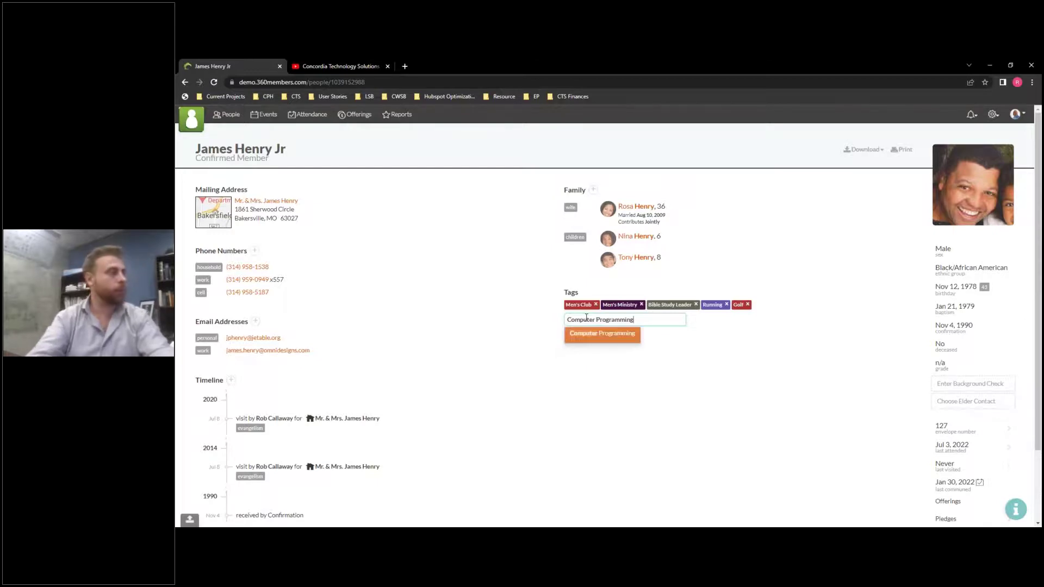
left_click(602, 334)
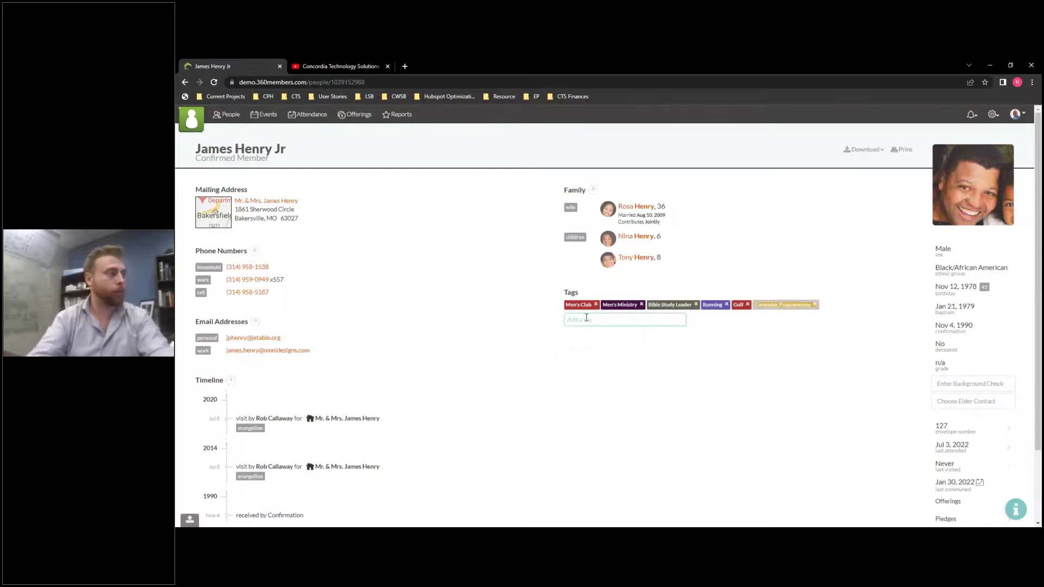
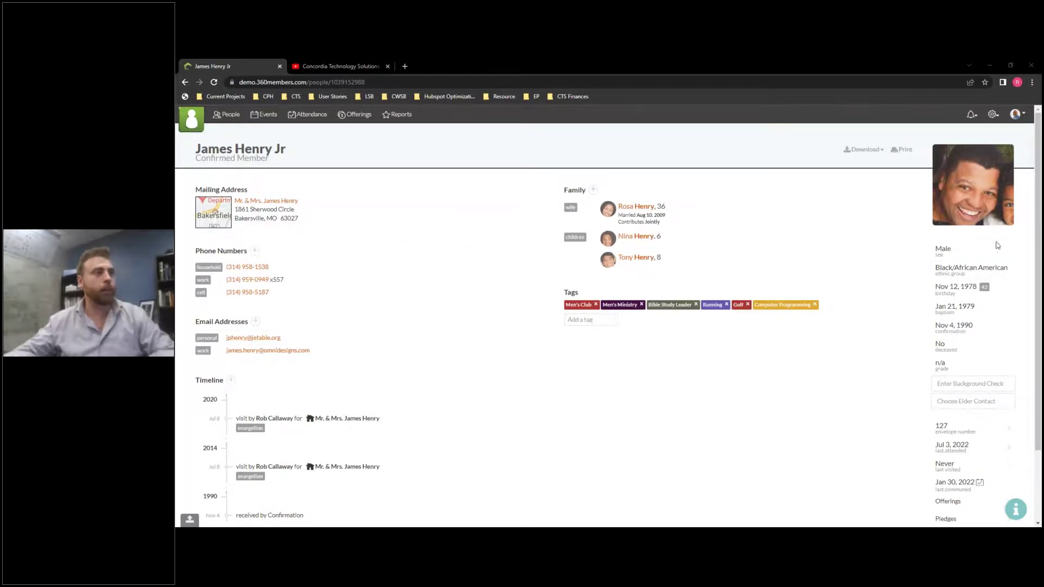
scroll(997, 234, "down", 2)
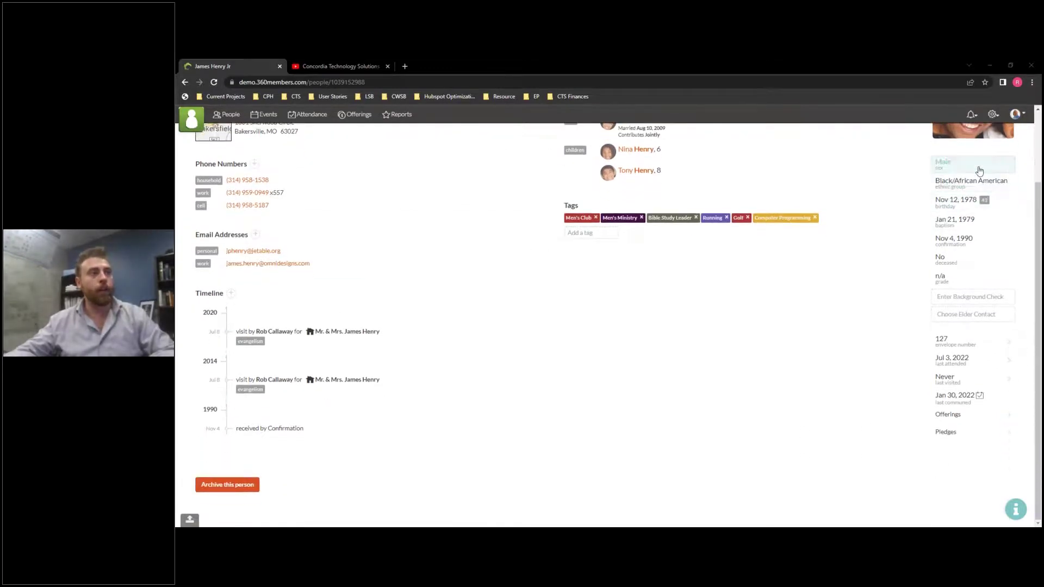
scroll(979, 229, "up", 1)
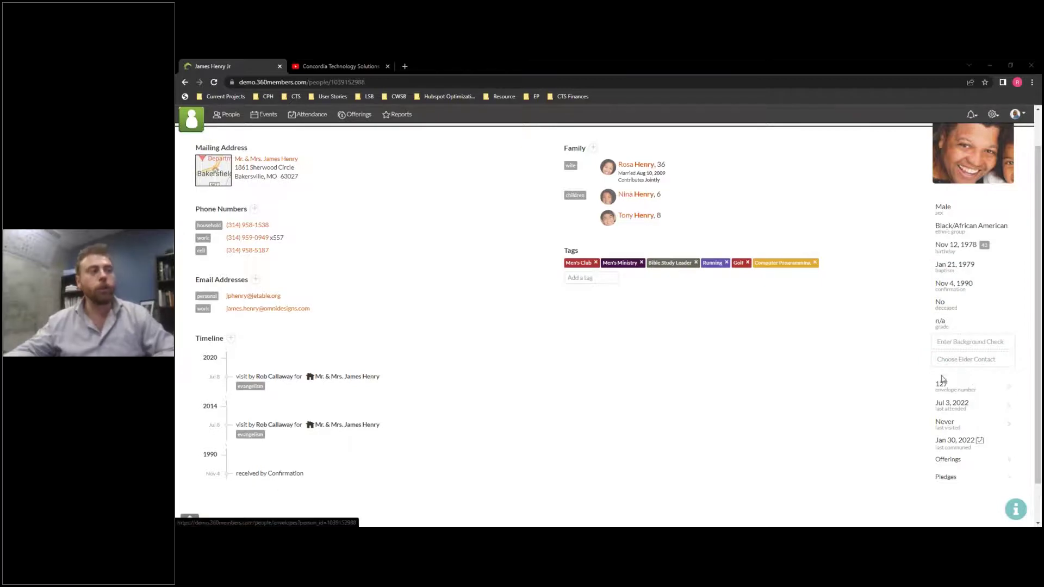
scroll(944, 379, "down", 1)
scroll(949, 380, "up", 2)
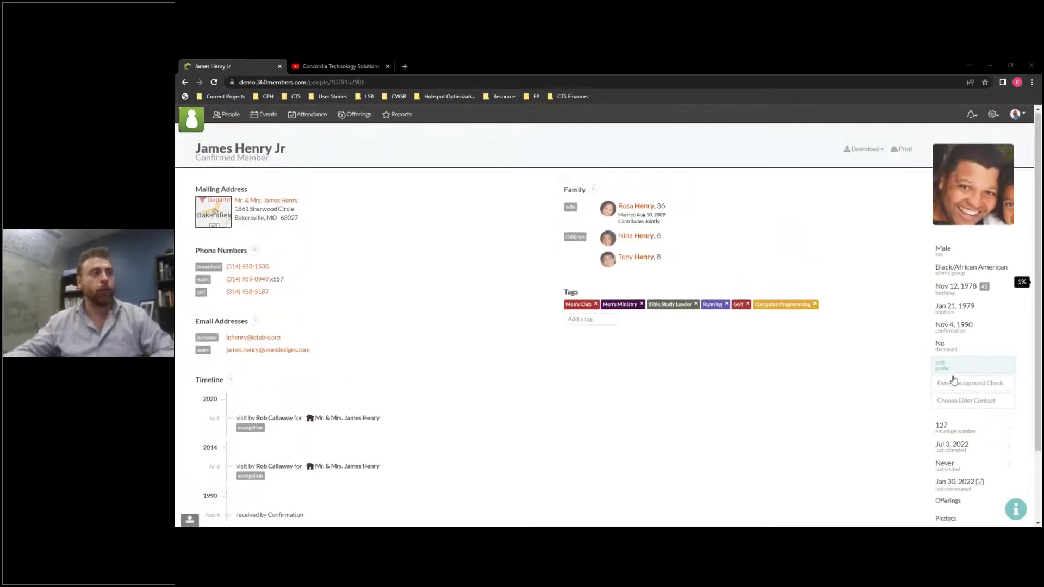
scroll(954, 380, "down", 1)
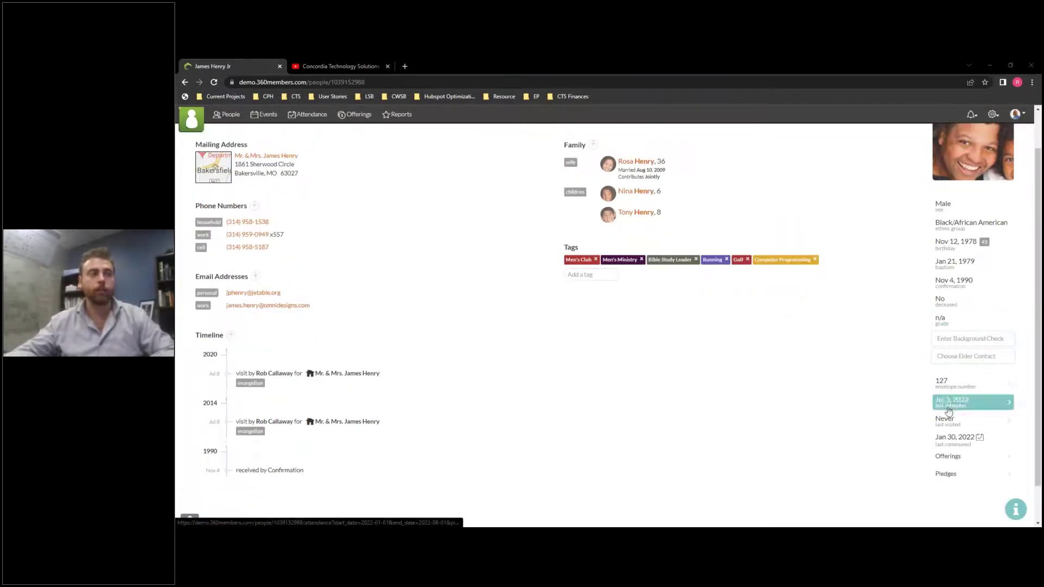
scroll(949, 411, "up", 1)
Open the custom fields settings and save a new text-type person field named Men's Tennis Club.
left_click(995, 115)
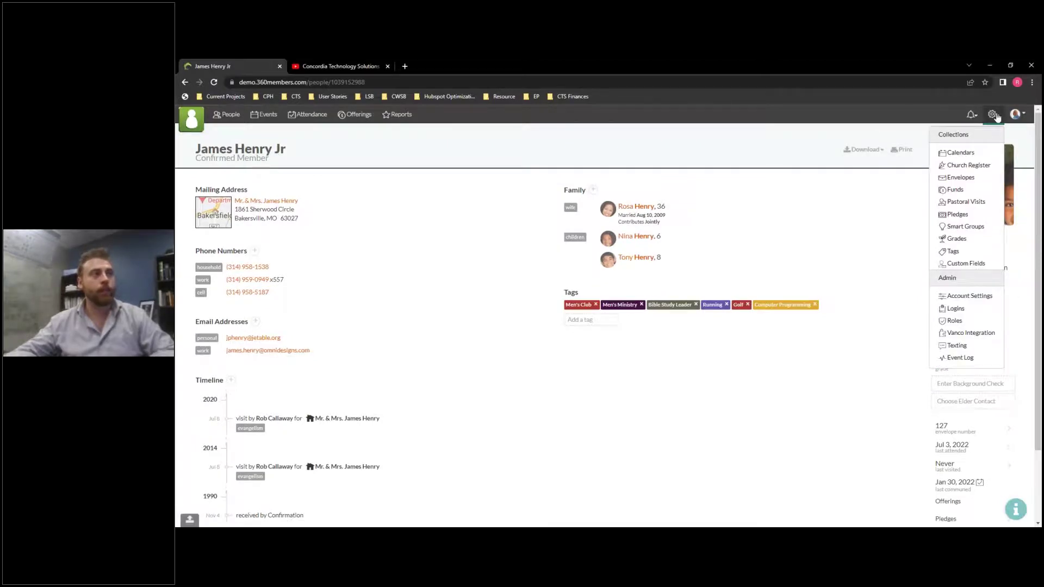
left_click(967, 264)
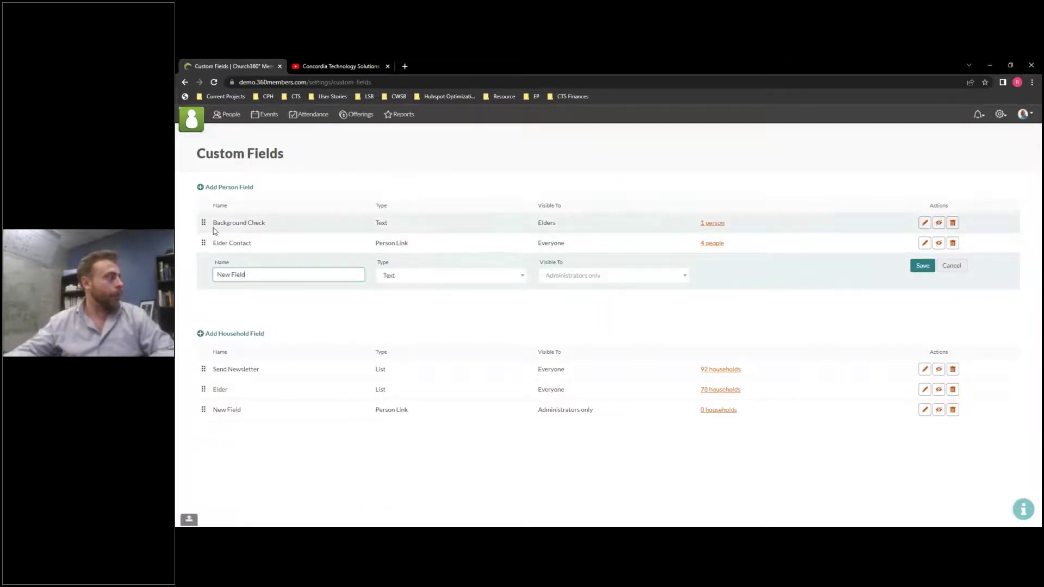
triple_click(318, 277)
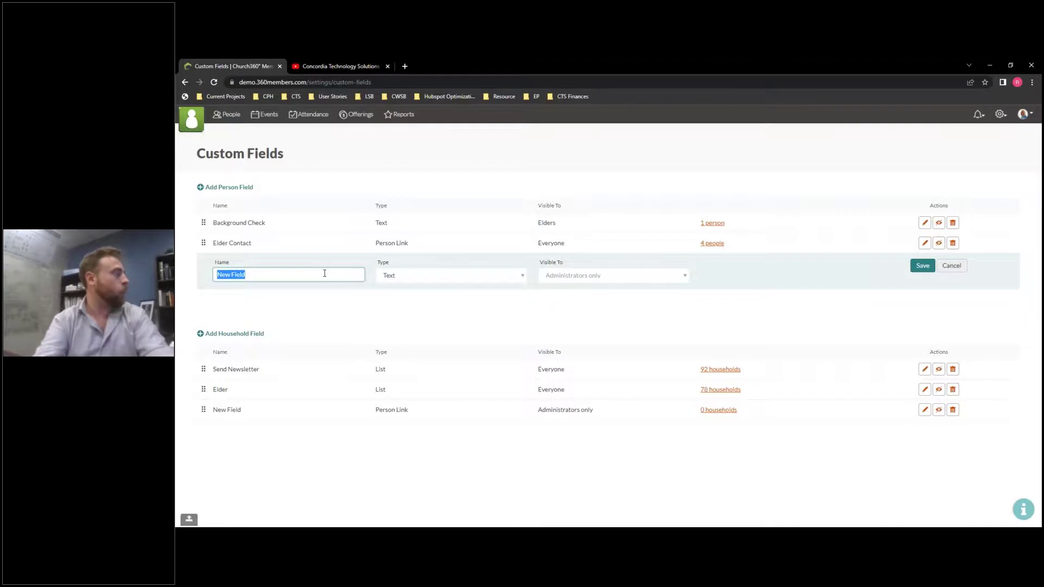
type("Th")
key("BackSpace")
key("BackSpace")
key("BackSpace")
key("BackSpace")
key("BackSpace")
key("BackSpace")
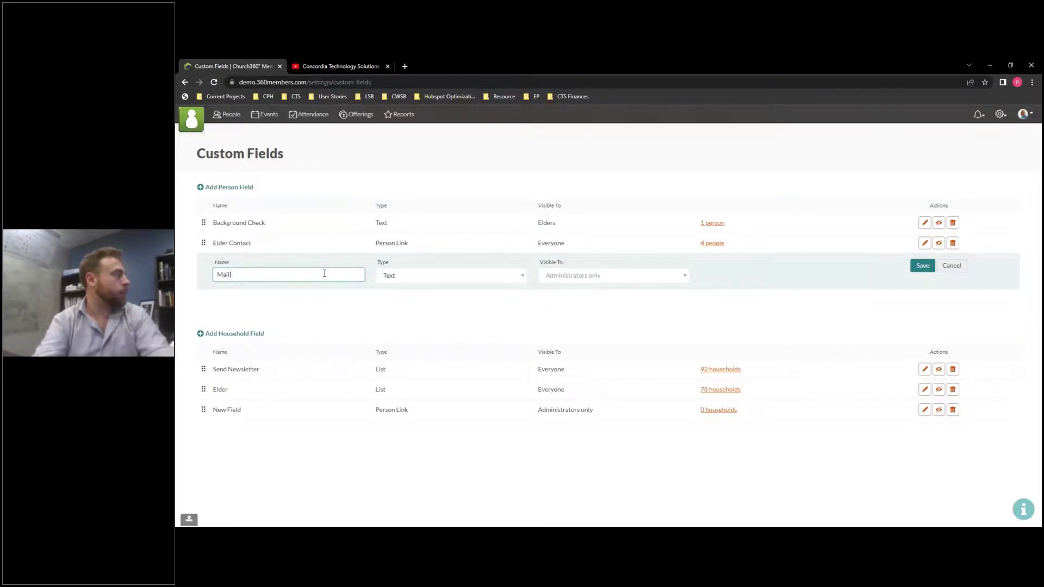
type("Men's Tennis Club")
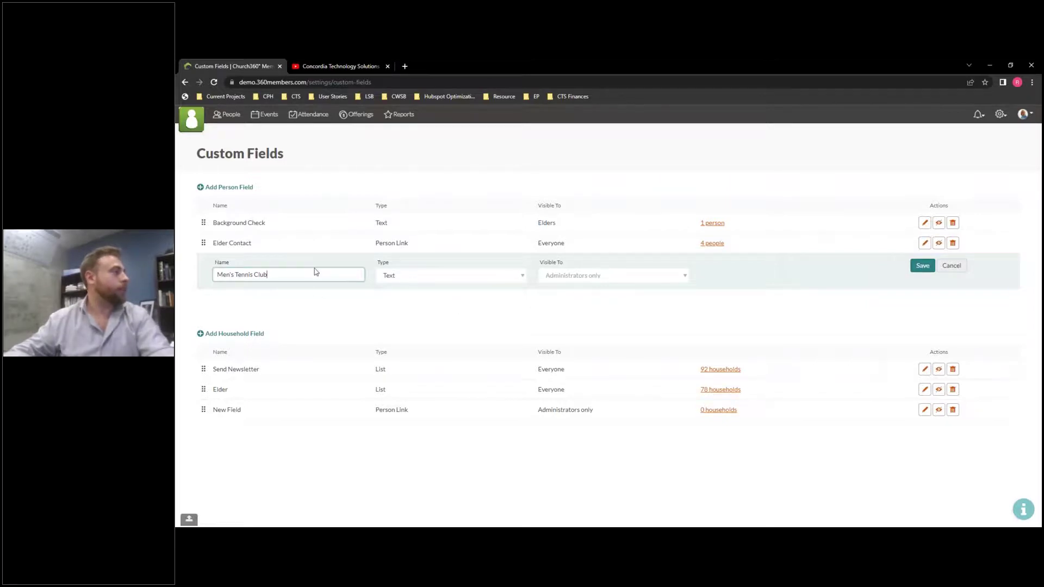
key("Return")
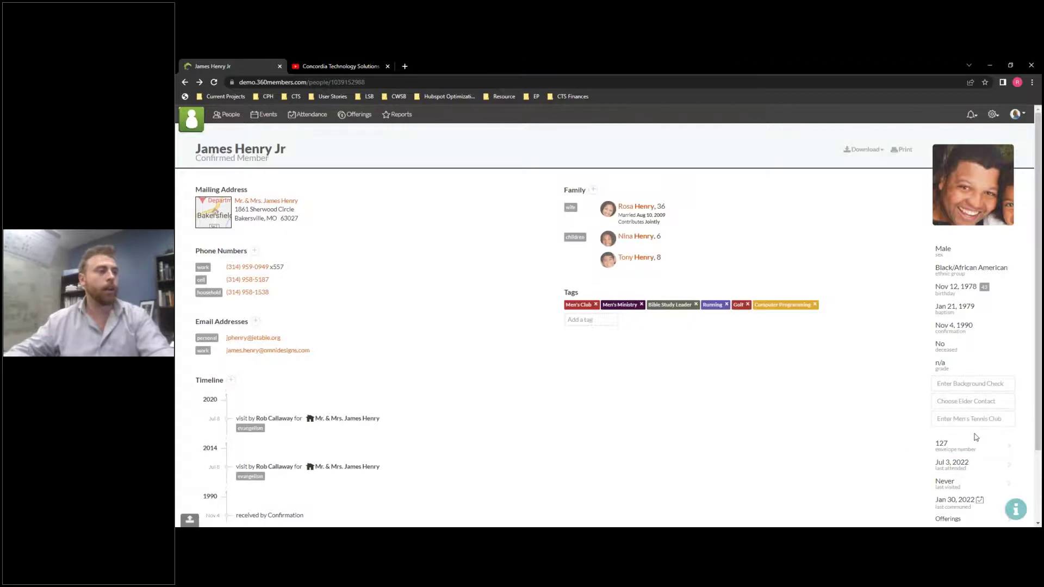
Set the Men's Tennis Club field to Yes on the husband's profile.
left_click(968, 419)
type("Yes")
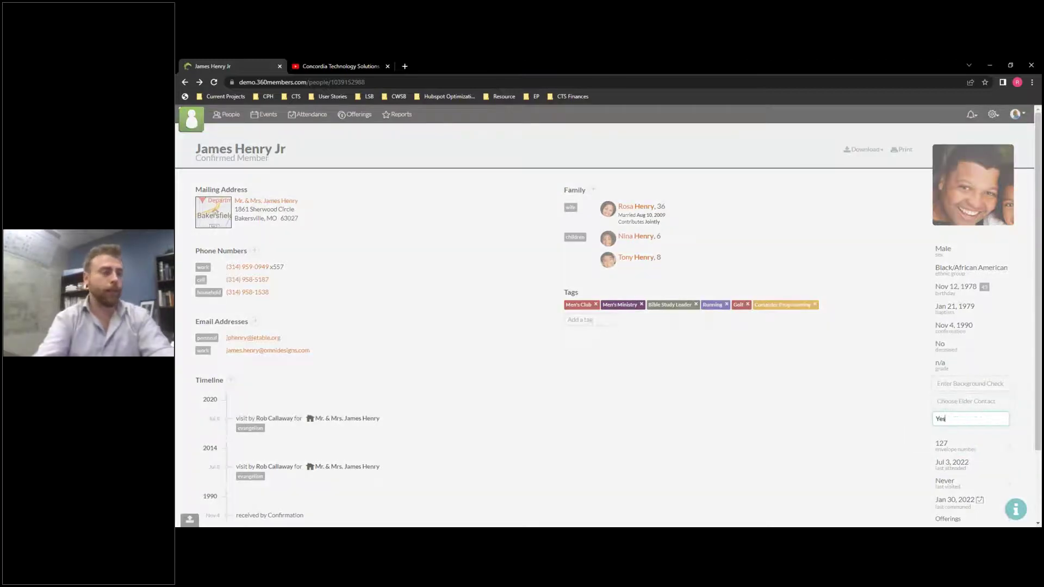
left_click(919, 434)
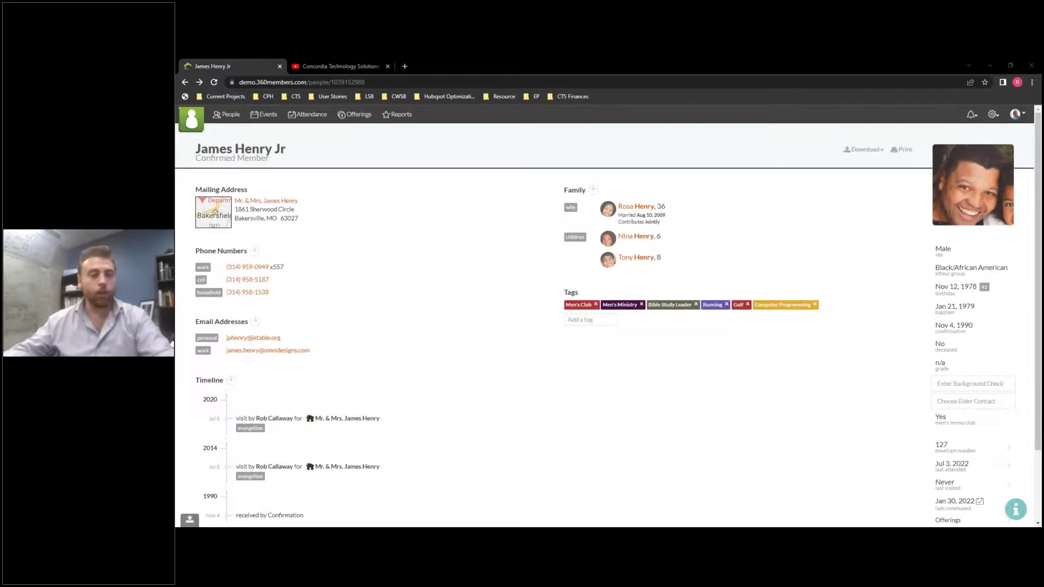
Return to the custom fields settings and save a new text-type person field named Occupation, visible to Everyone.
left_click(993, 115)
left_click(972, 265)
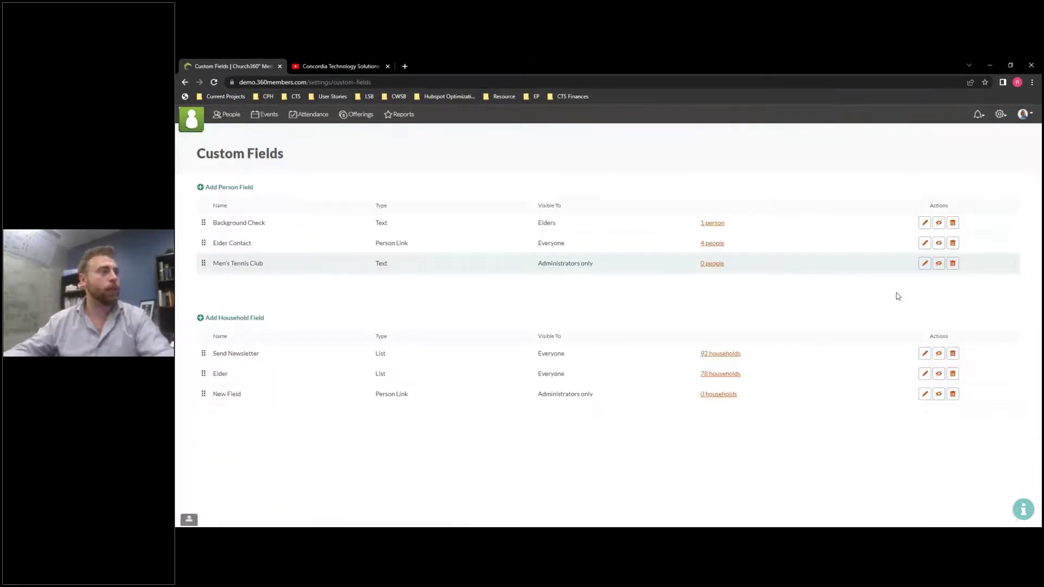
left_click(227, 188)
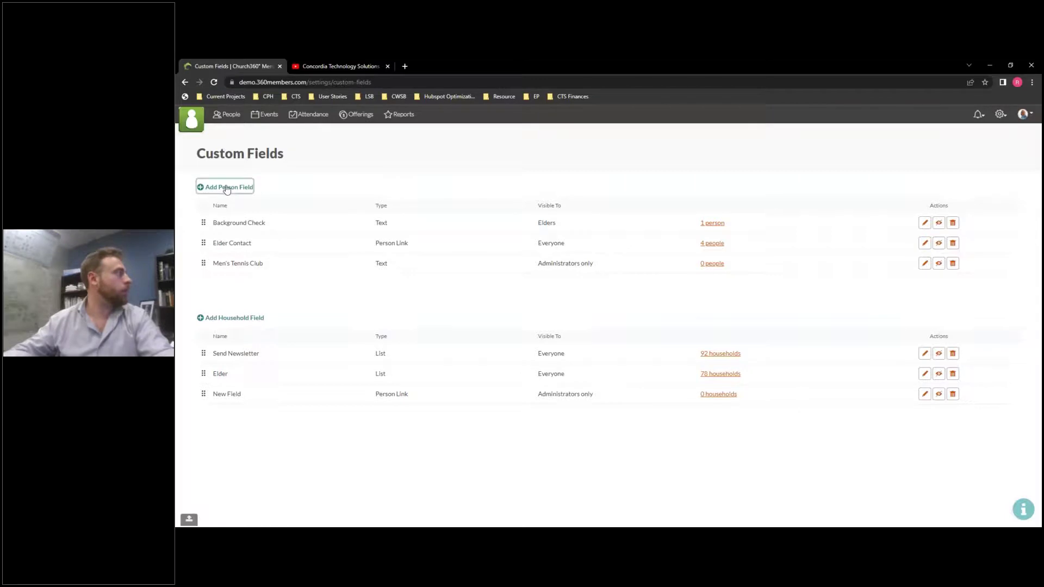
double_click(239, 295)
key("ctrl+a")
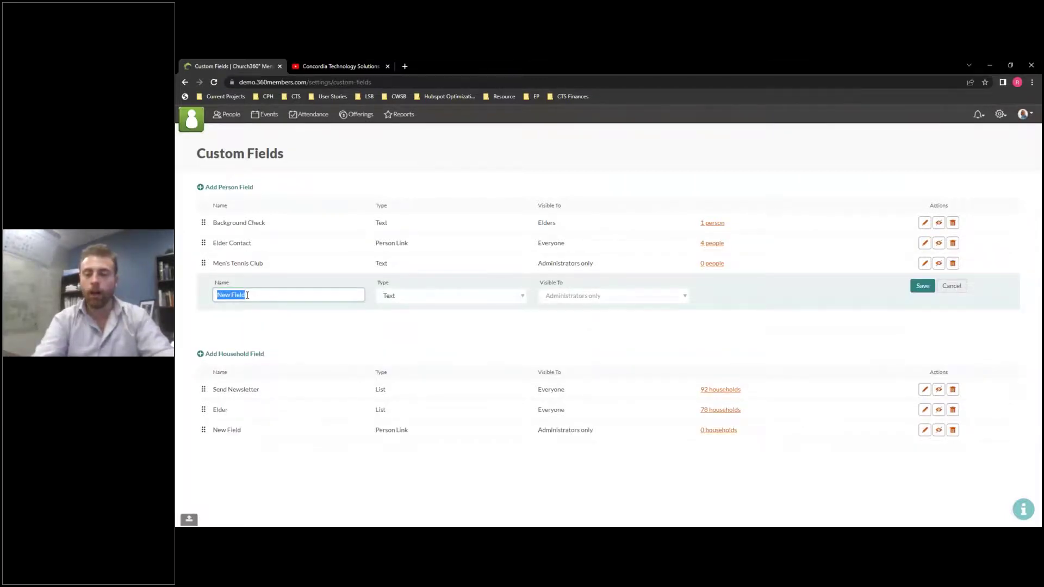
type("Occupation")
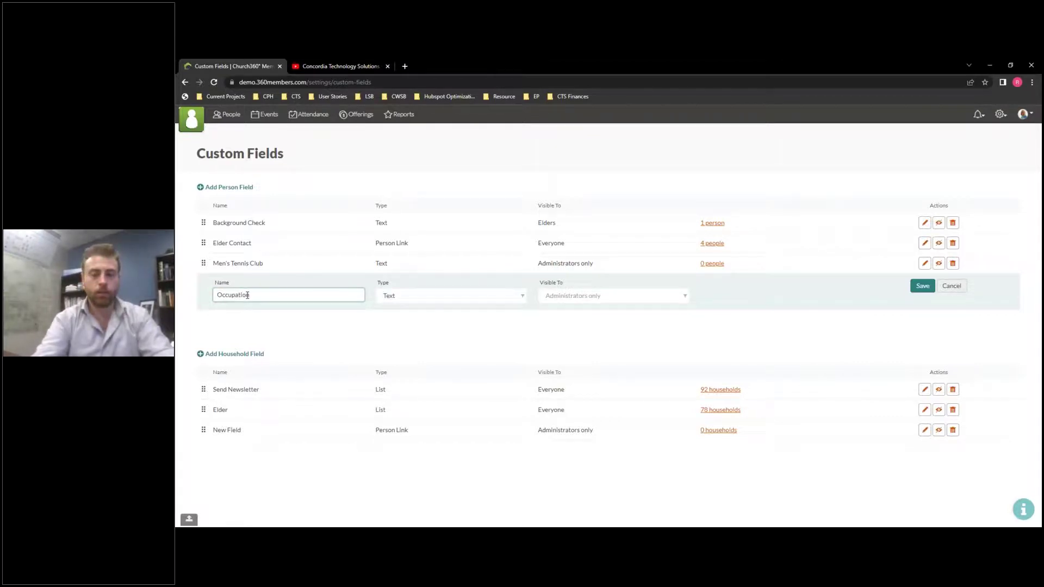
left_click(472, 299)
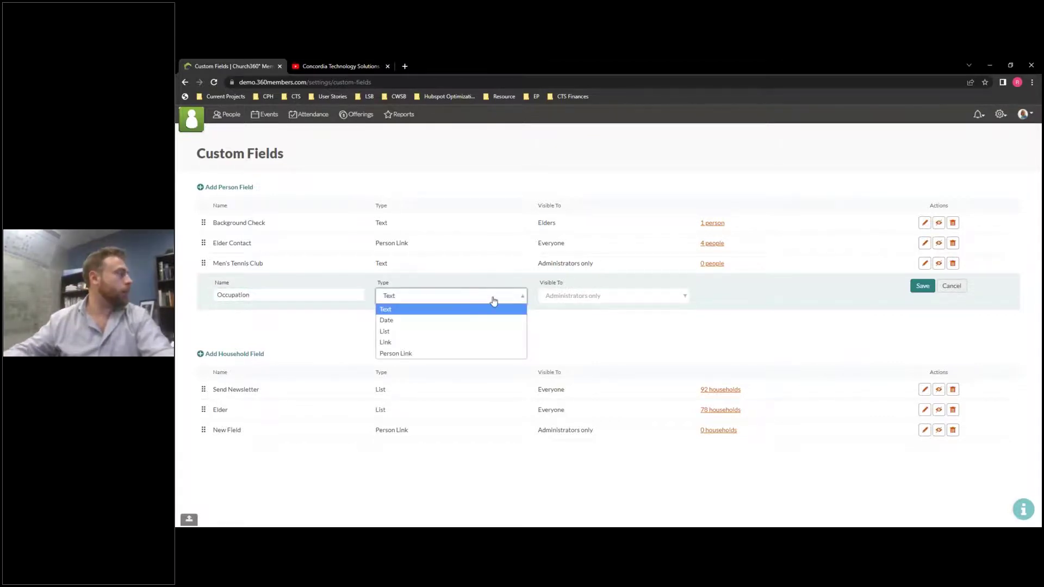
left_click(382, 308)
left_click(614, 300)
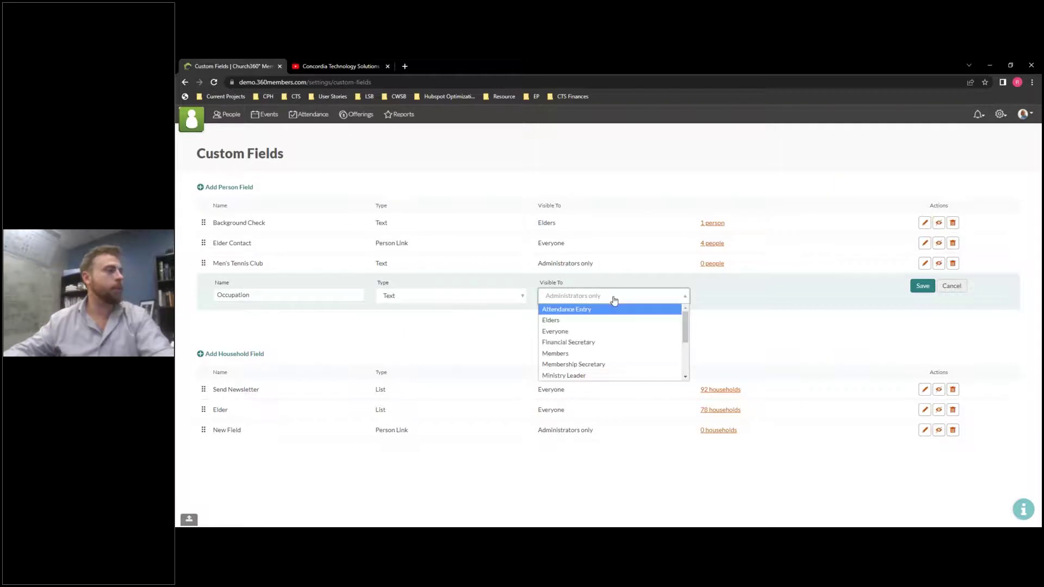
scroll(597, 342, "down", 3)
scroll(597, 343, "up", 3)
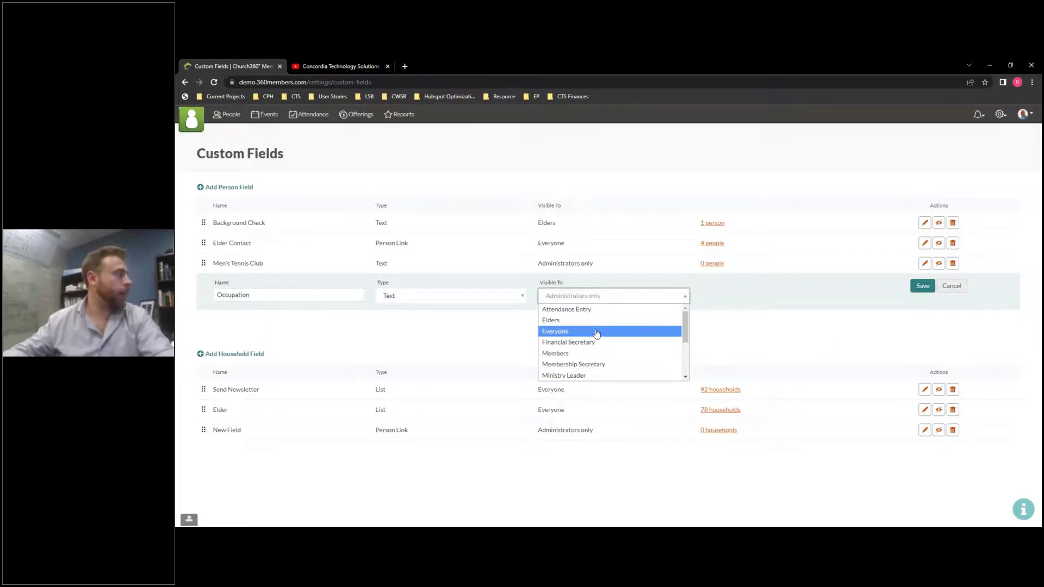
left_click(598, 333)
left_click(923, 286)
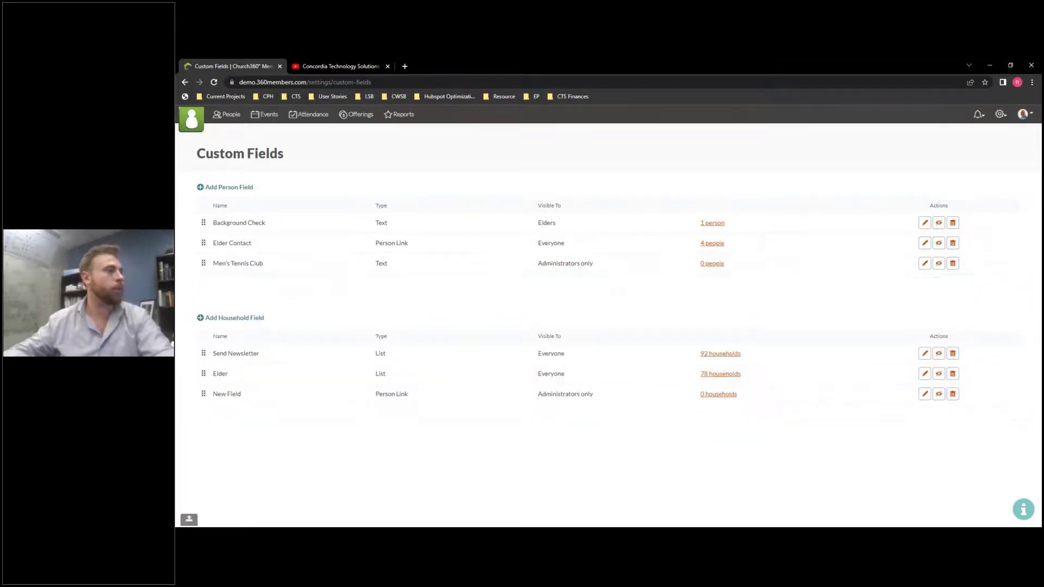
Save a new text-type person field named Employer, keeping its visibility at Administrators only.
left_click(230, 188)
triple_click(283, 317)
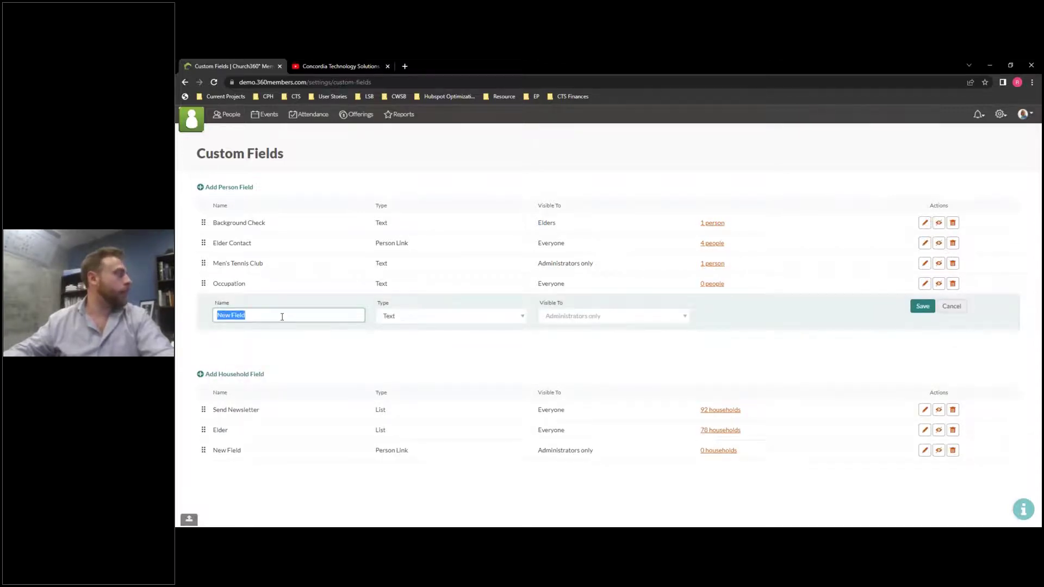
type("Employer")
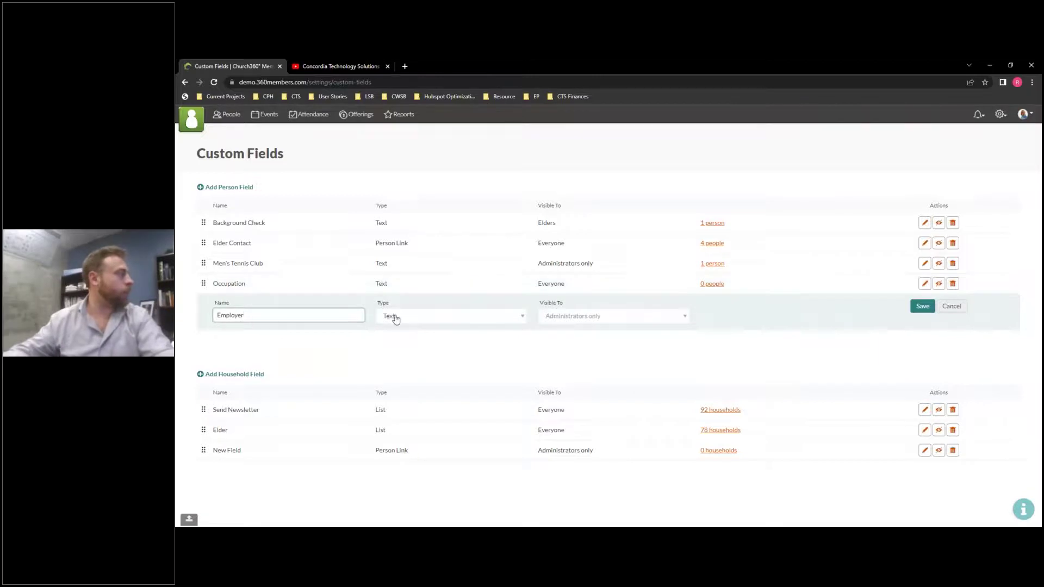
left_click(586, 321)
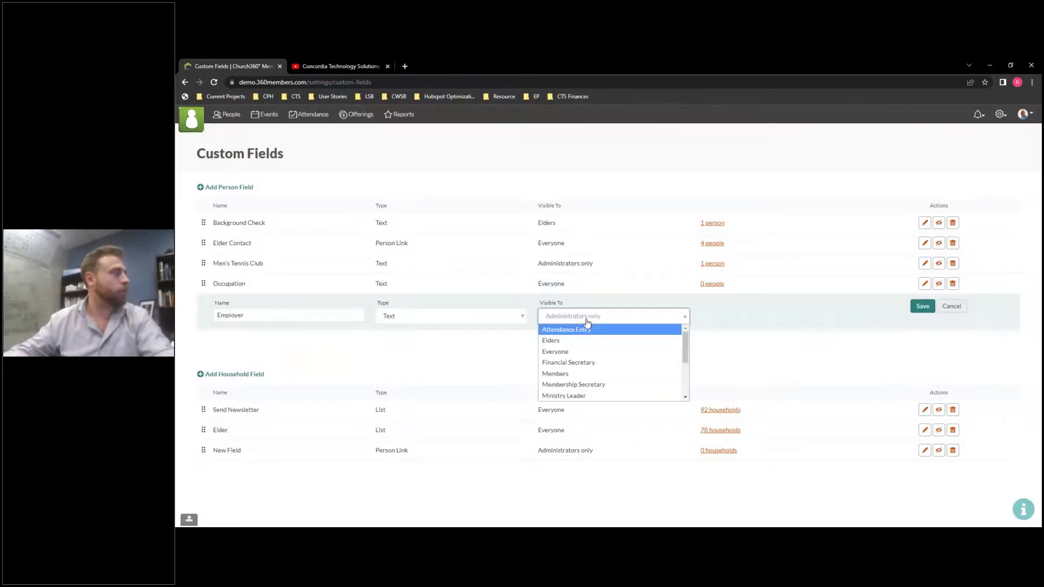
left_click(617, 318)
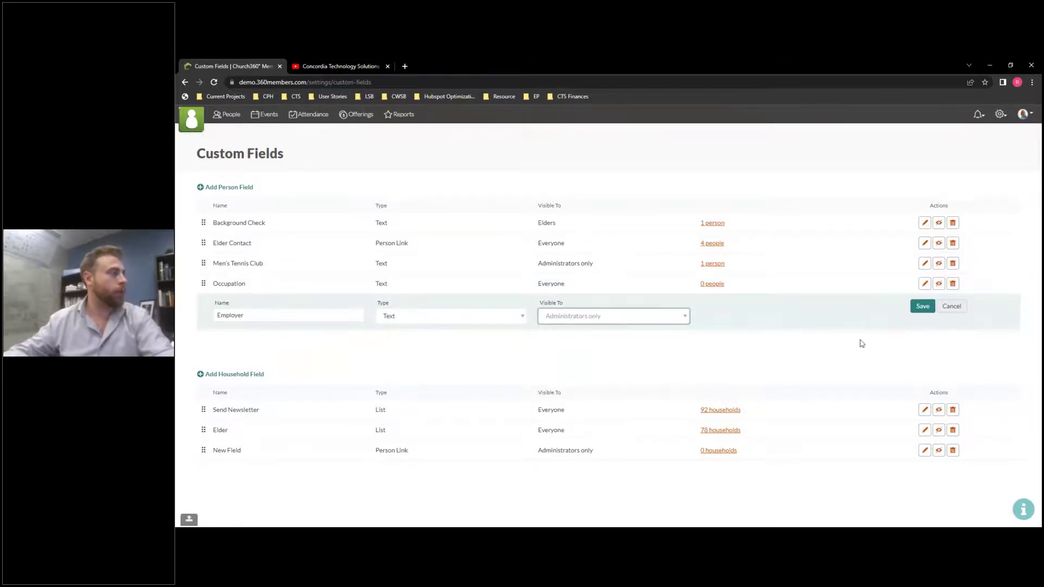
left_click(923, 306)
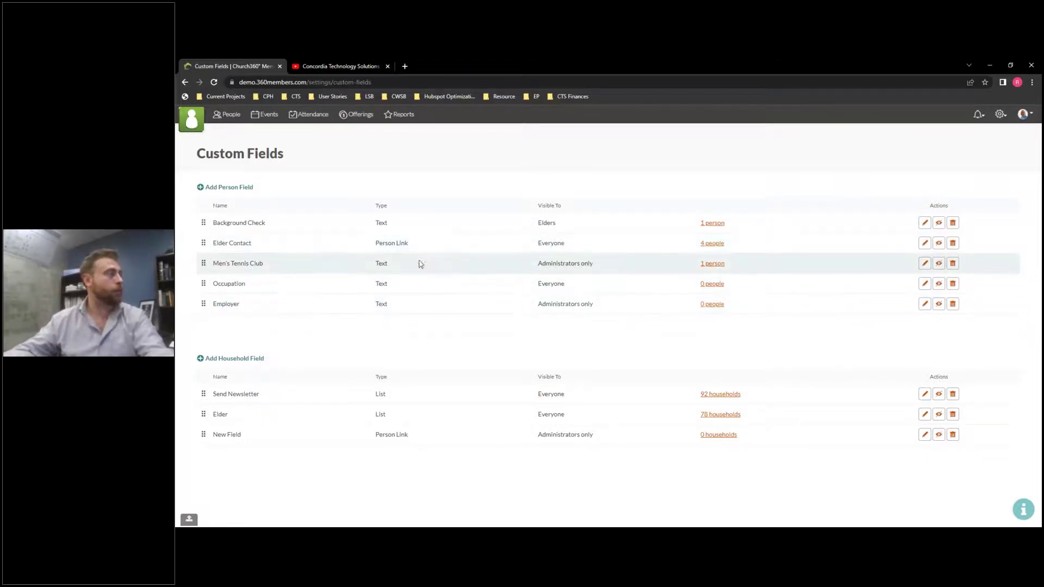
Make the Men's Tennis Club person field visible to Small Group Leader and save the change.
left_click(920, 268)
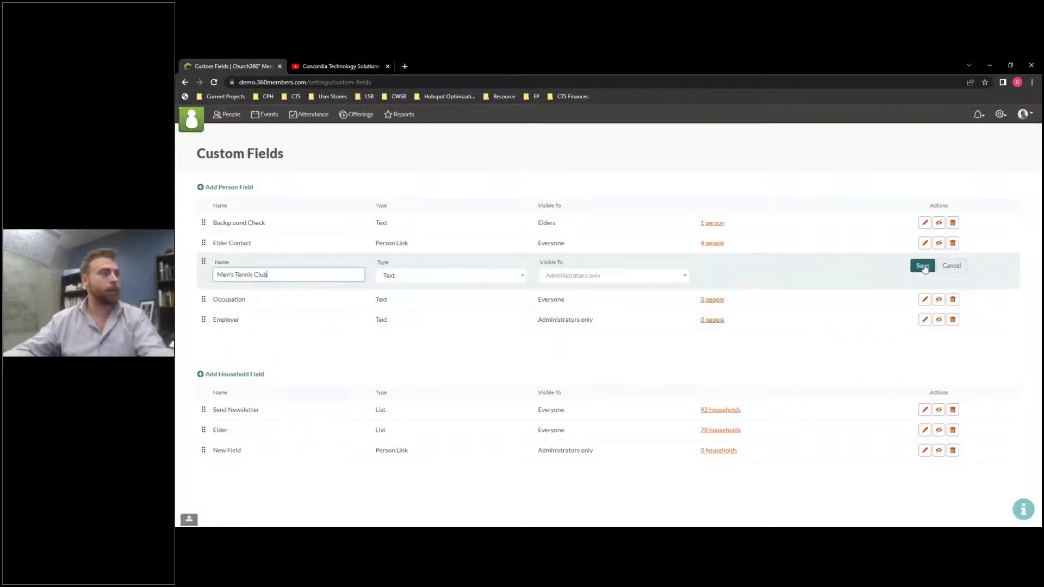
left_click(613, 275)
scroll(615, 334, "down", 1)
scroll(615, 334, "down", 1)
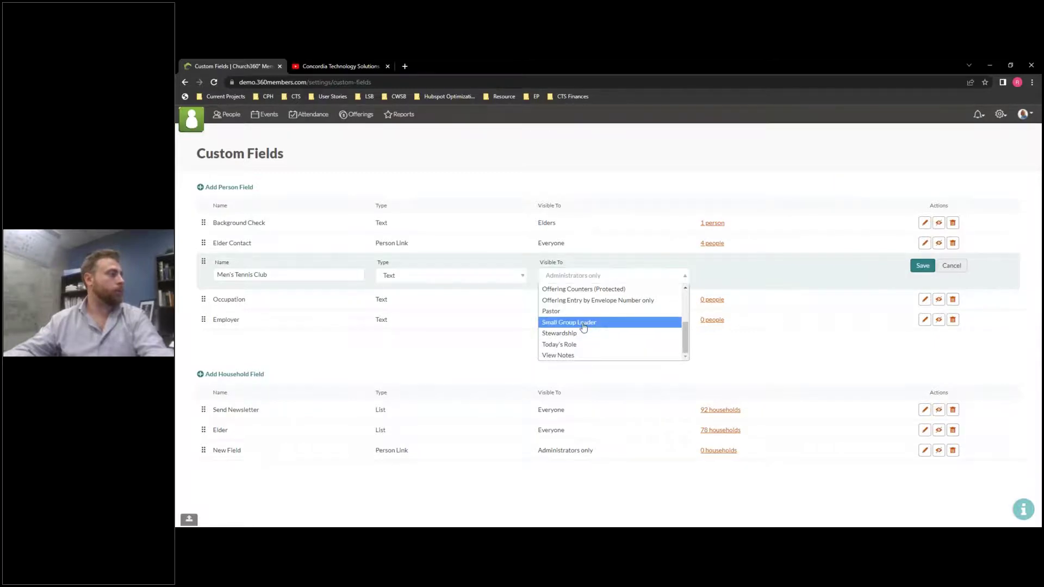
left_click(584, 325)
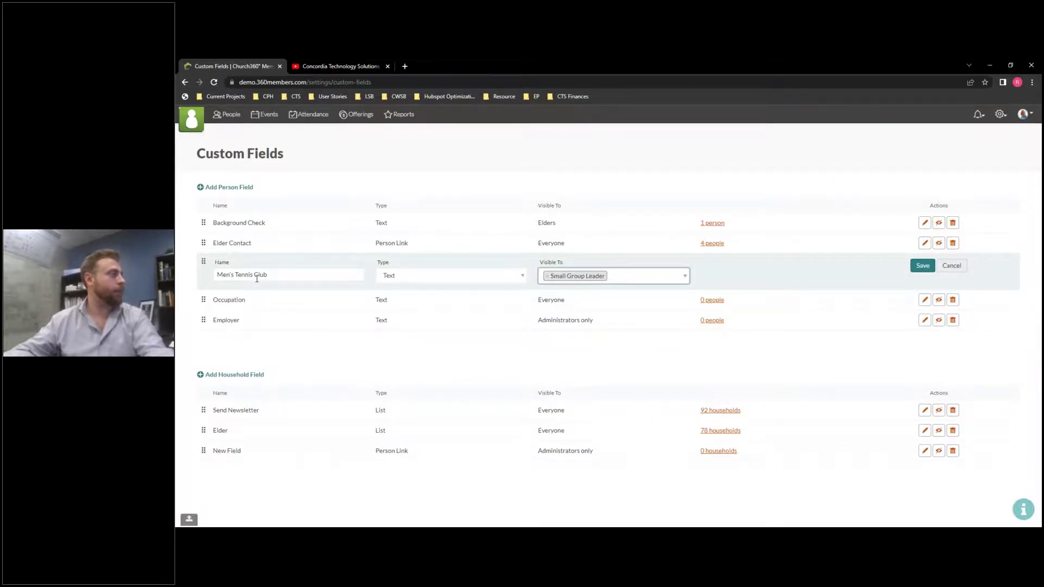
left_click(923, 266)
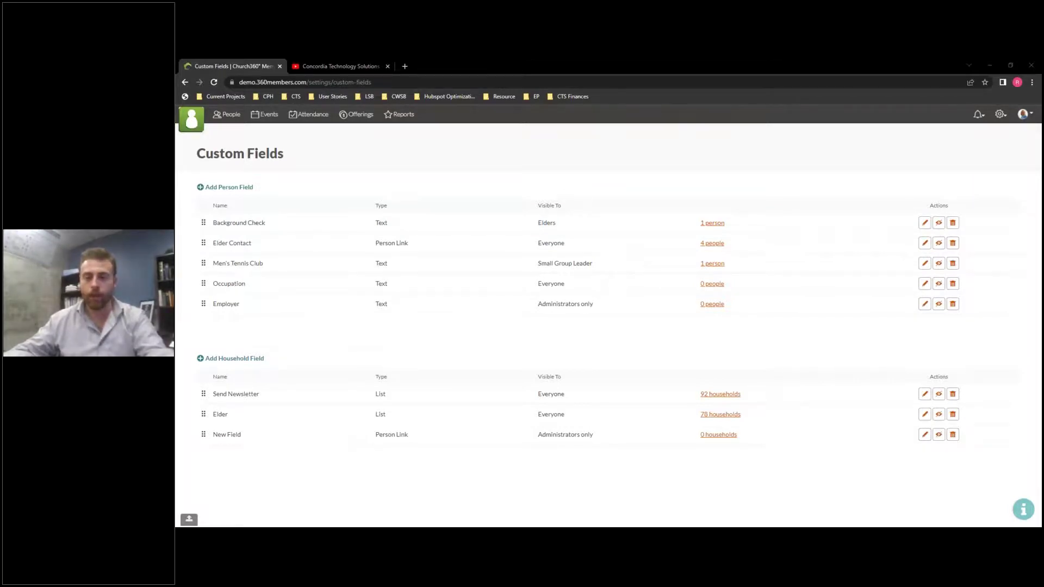
Return to the husband's profile and look at the options for replacing, cropping or removing his photo.
left_click(185, 83)
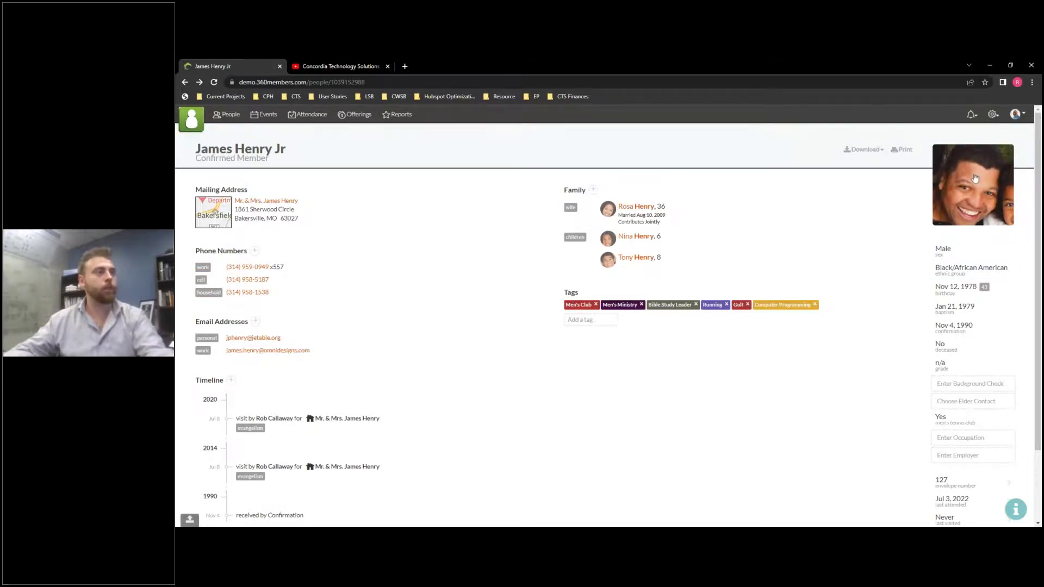
left_click(972, 199)
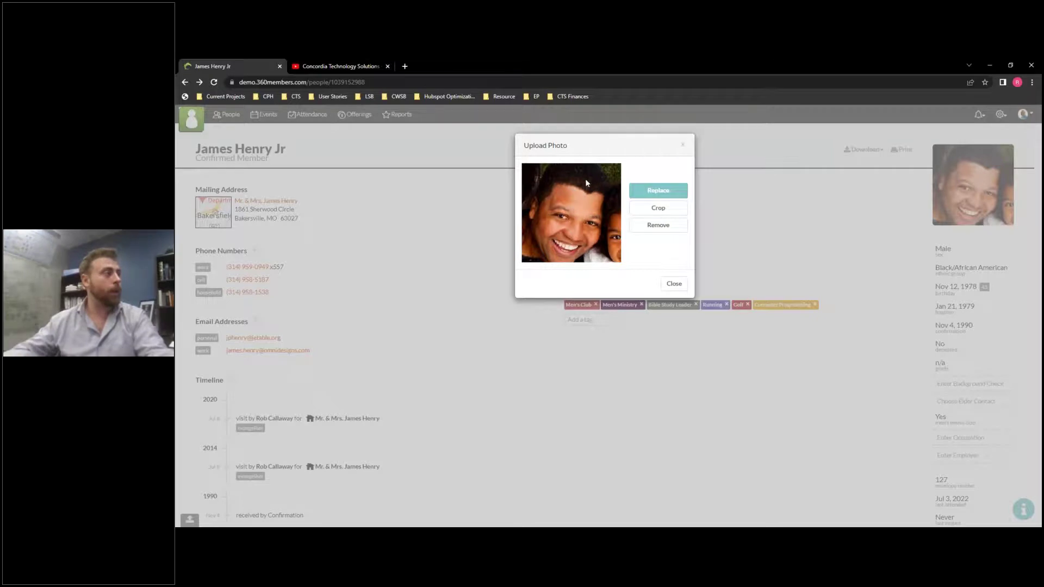
left_click(682, 145)
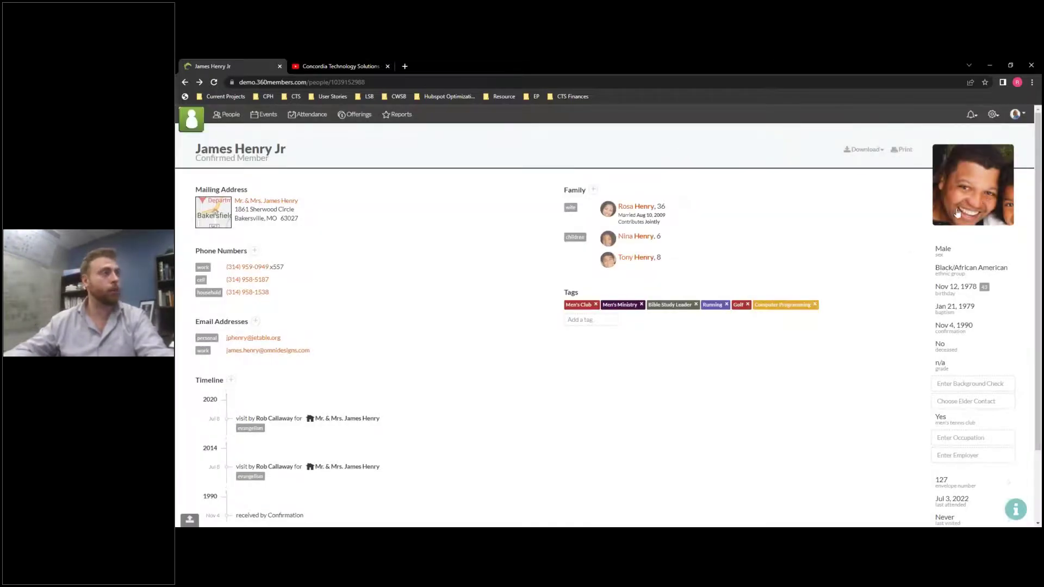
Go to the husband's household page and start a timeline note that can be seen by Elders.
left_click(266, 201)
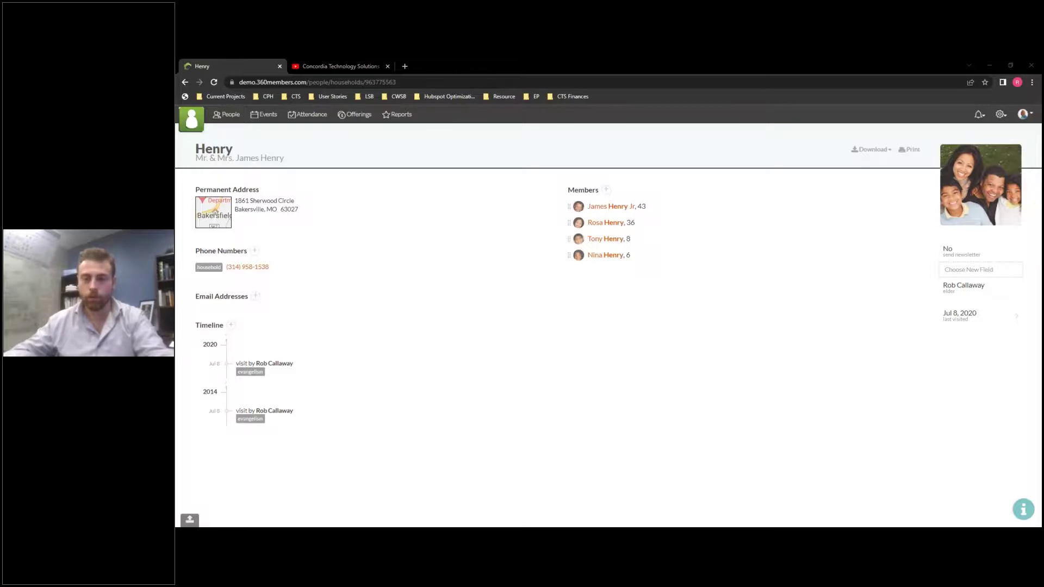
left_click(231, 327)
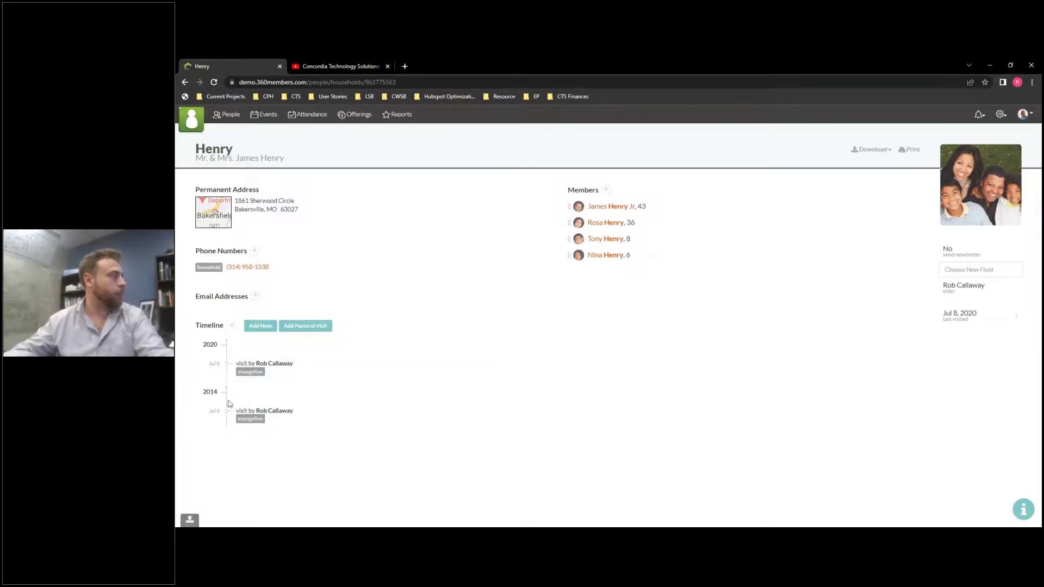
left_click(253, 328)
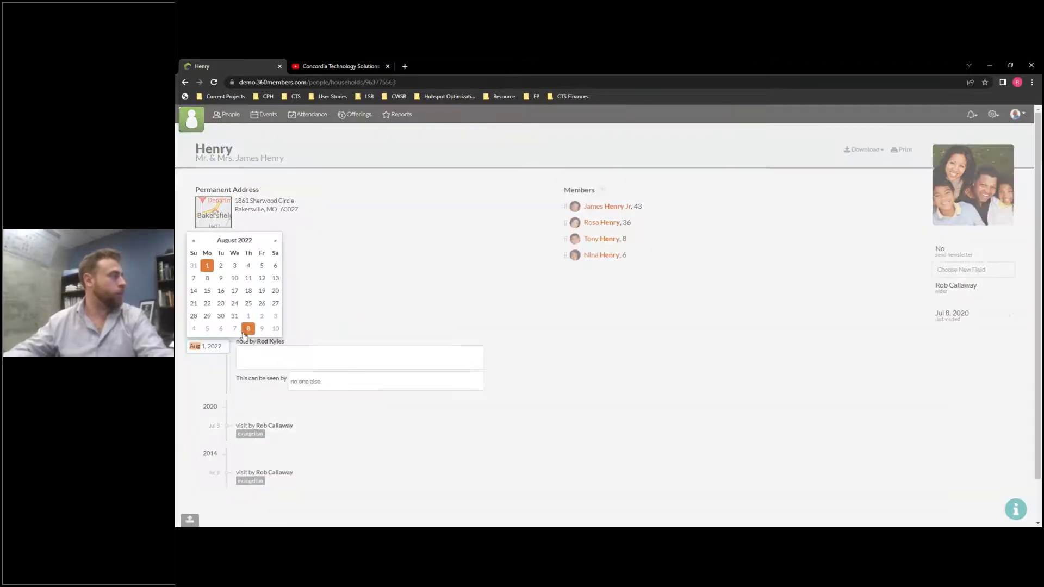
left_click(305, 348)
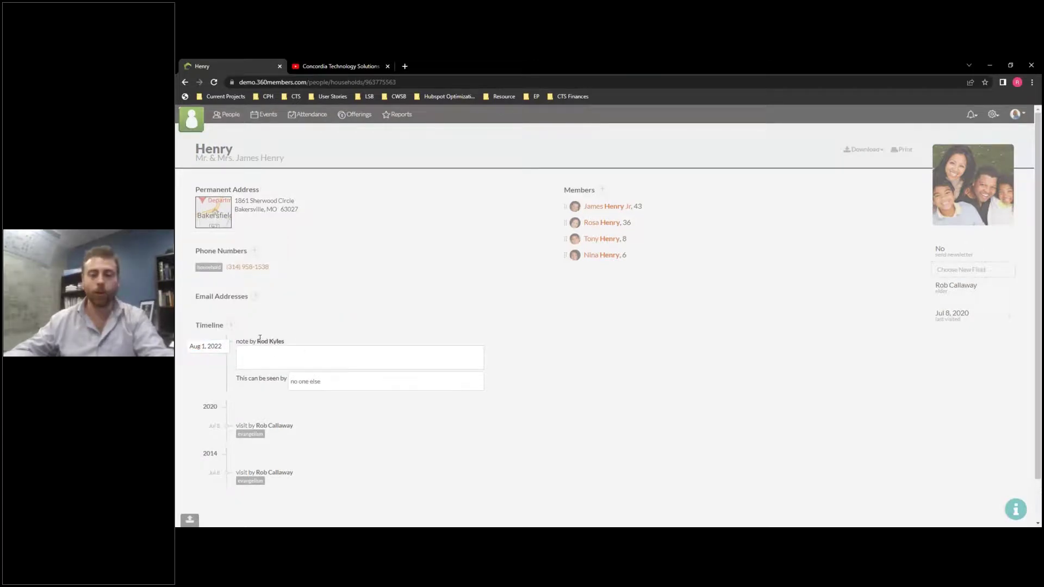
left_click(259, 359)
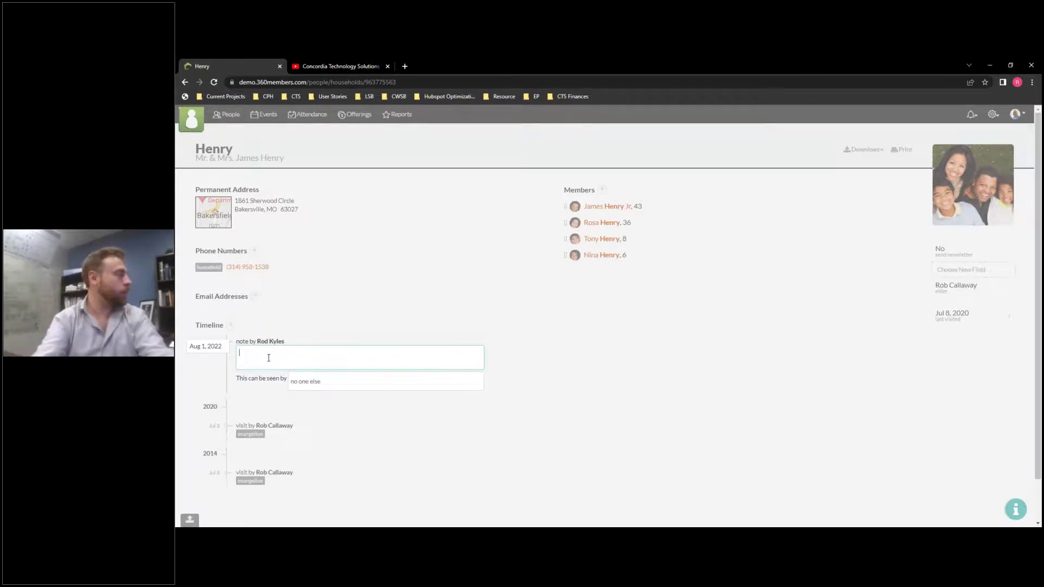
left_click(320, 382)
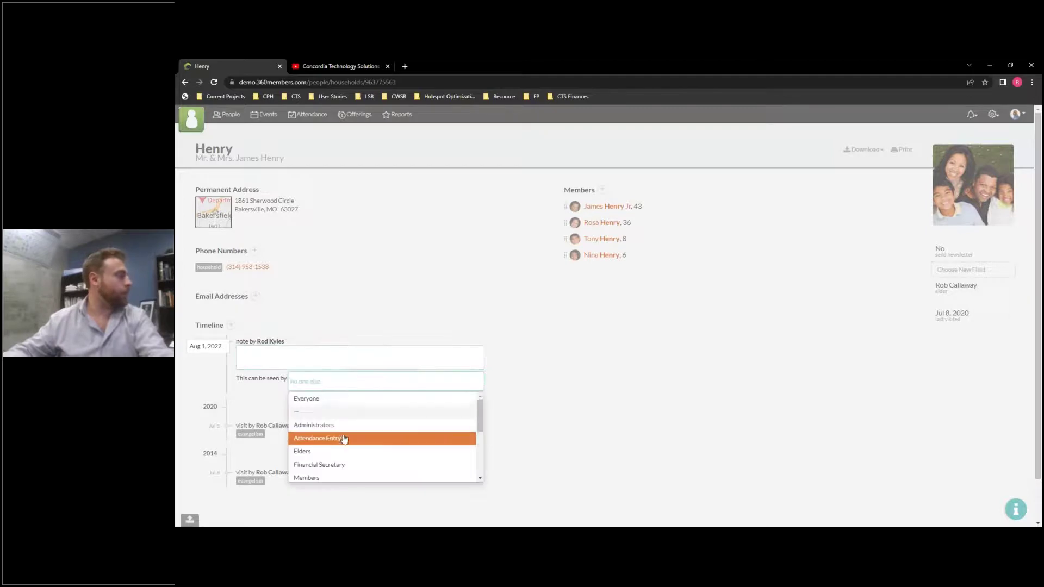
left_click(332, 452)
Write in the note that a great conversation was had with the family today and they are interested in joining the Alter Guild, and save it.
left_click(286, 361)
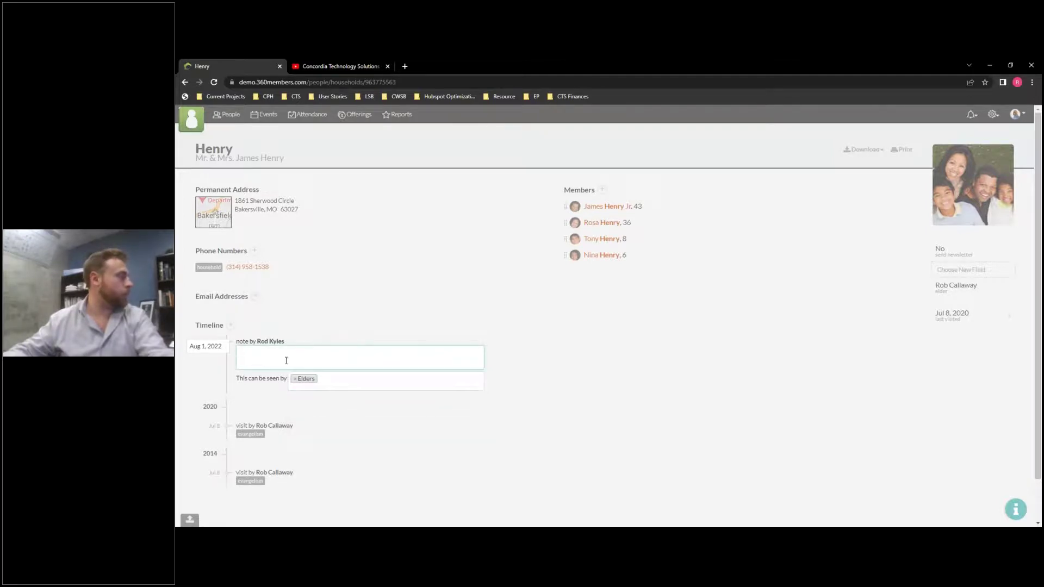
type("Had a grea")
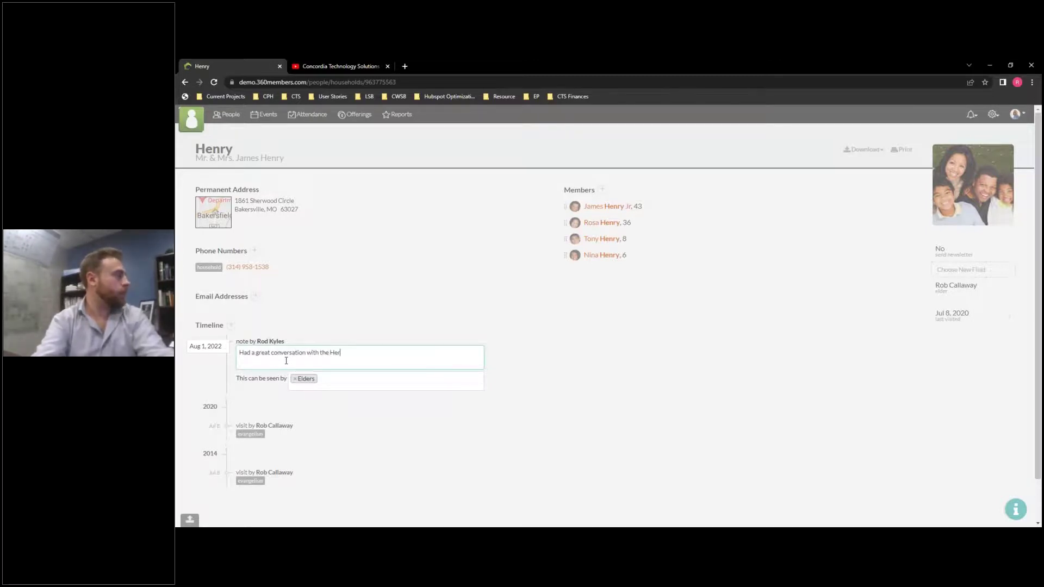
type("t conversation with the Henrys")
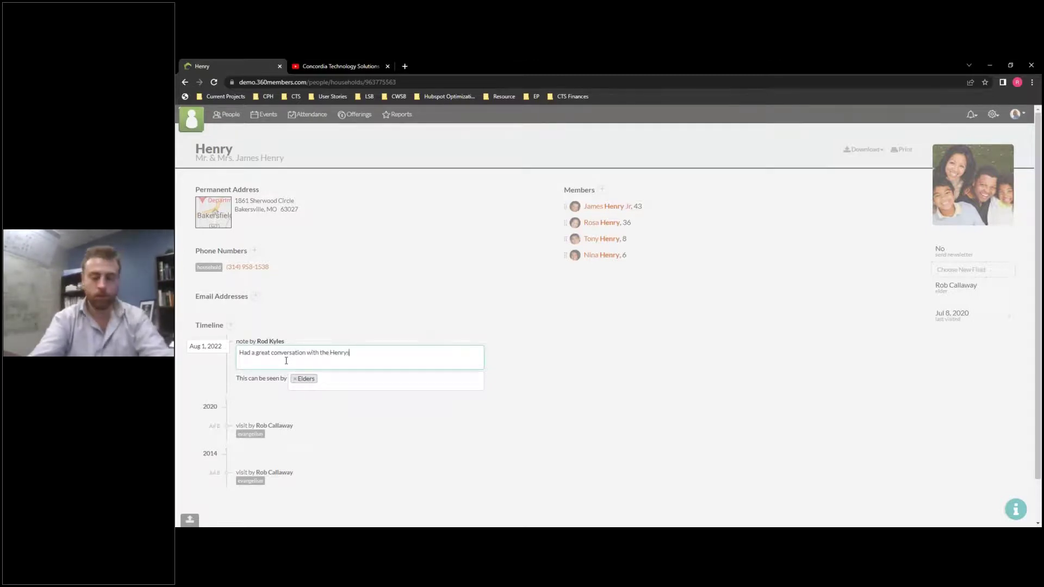
type(" today.")
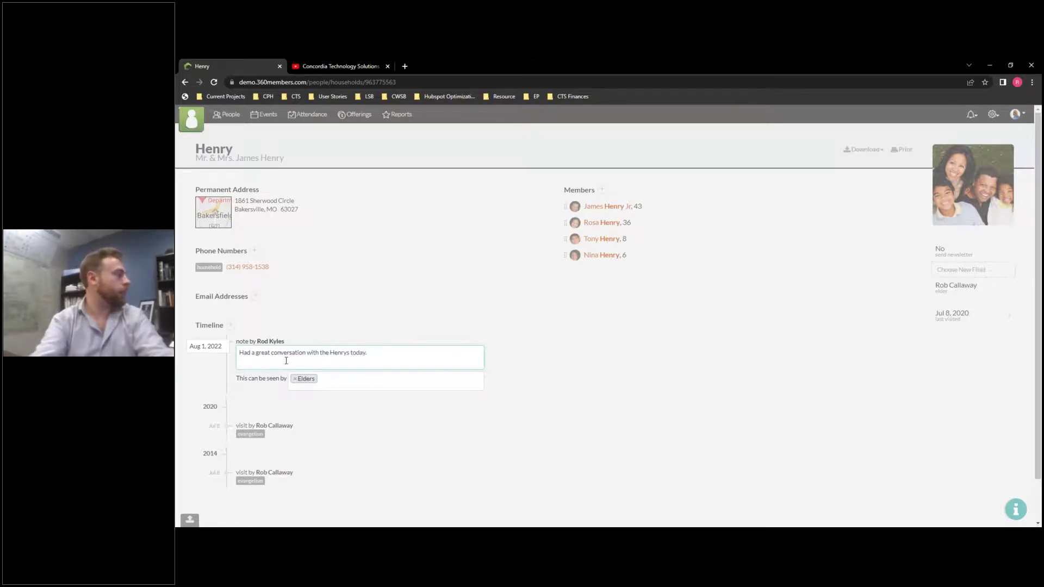
type(" They are interested in joining the Alter")
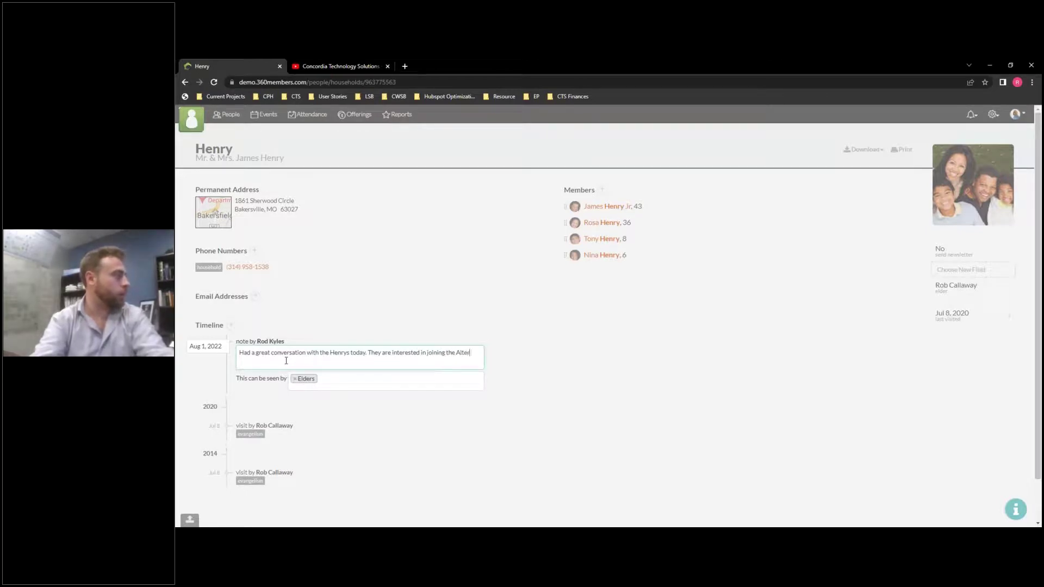
type(" Guilde")
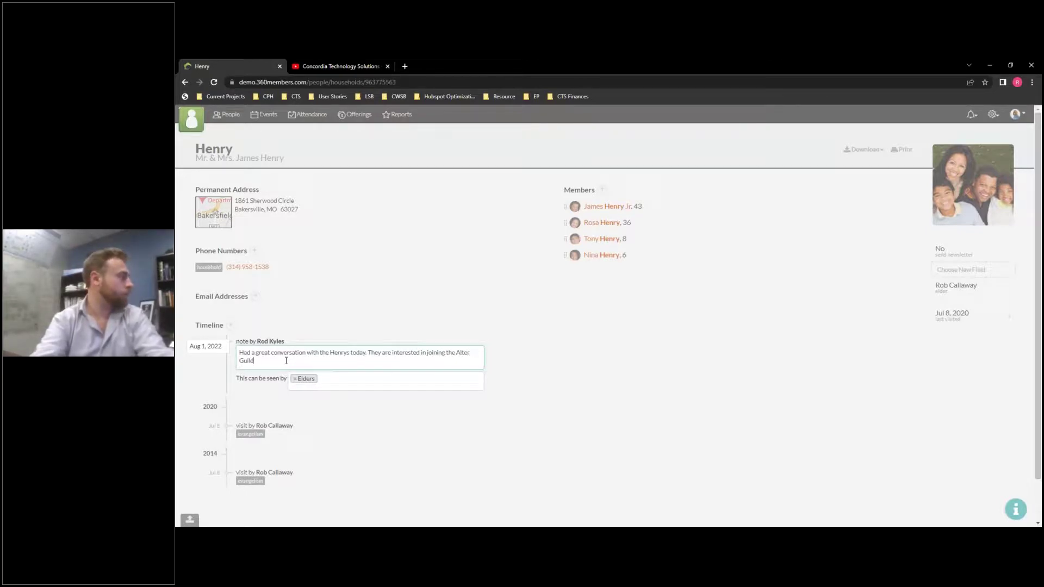
scroll(469, 396, "down", 1)
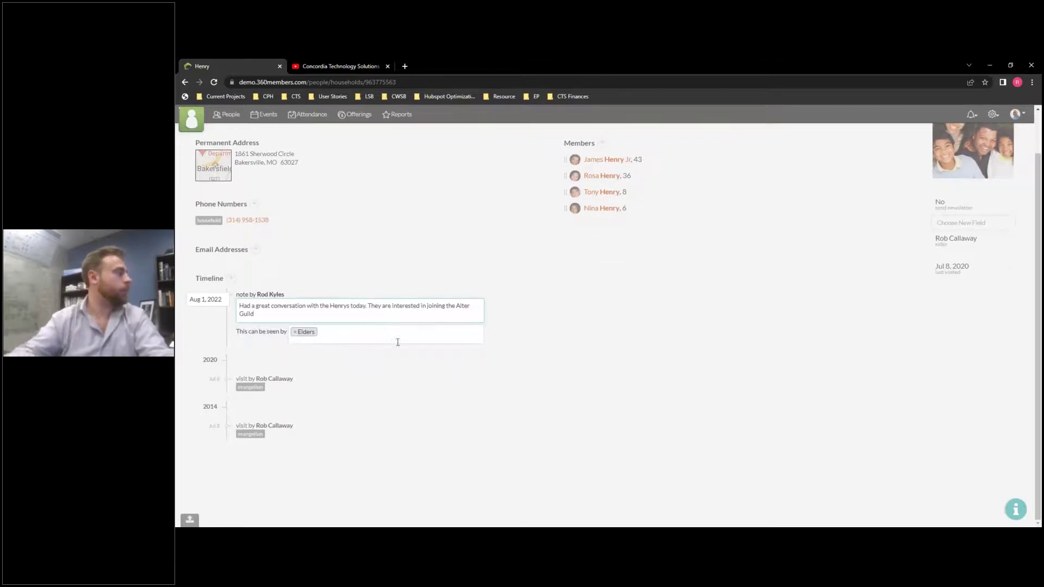
left_click(579, 334)
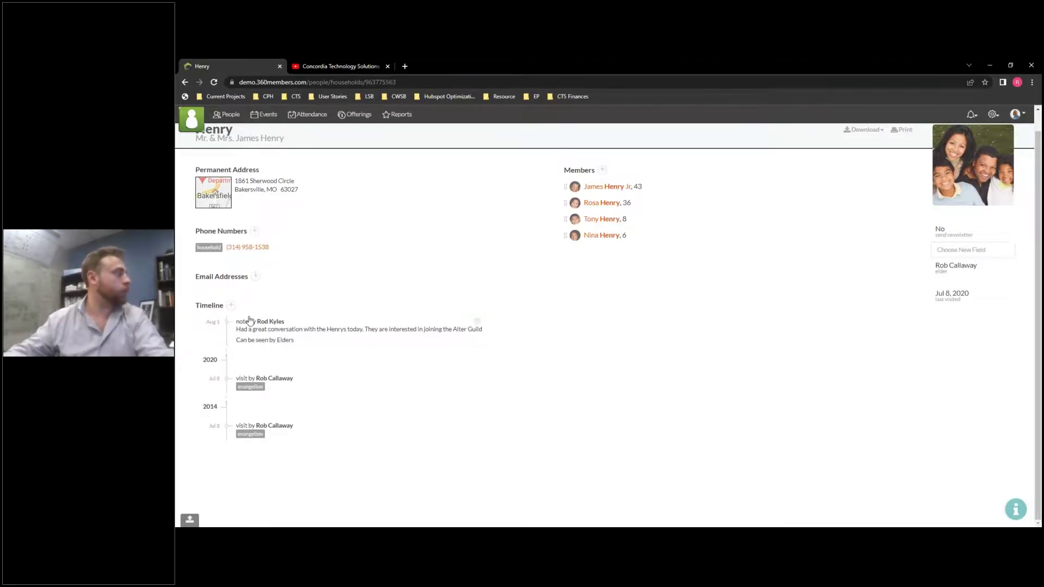
Add a pastoral visit of type coronavirus check-in to the household timeline, replacing the default visitor with another church member.
left_click(231, 306)
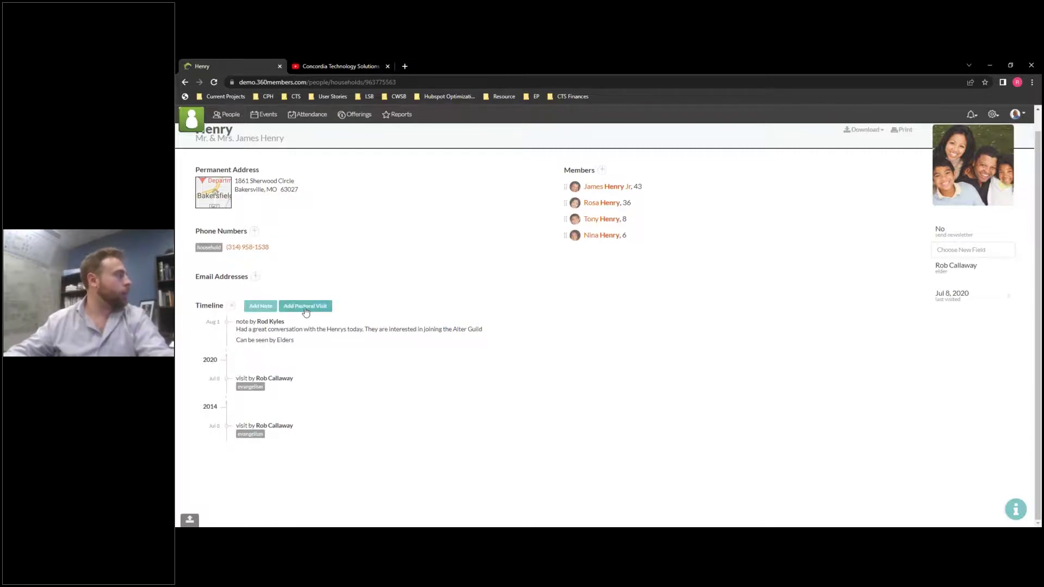
left_click(305, 307)
left_click(263, 348)
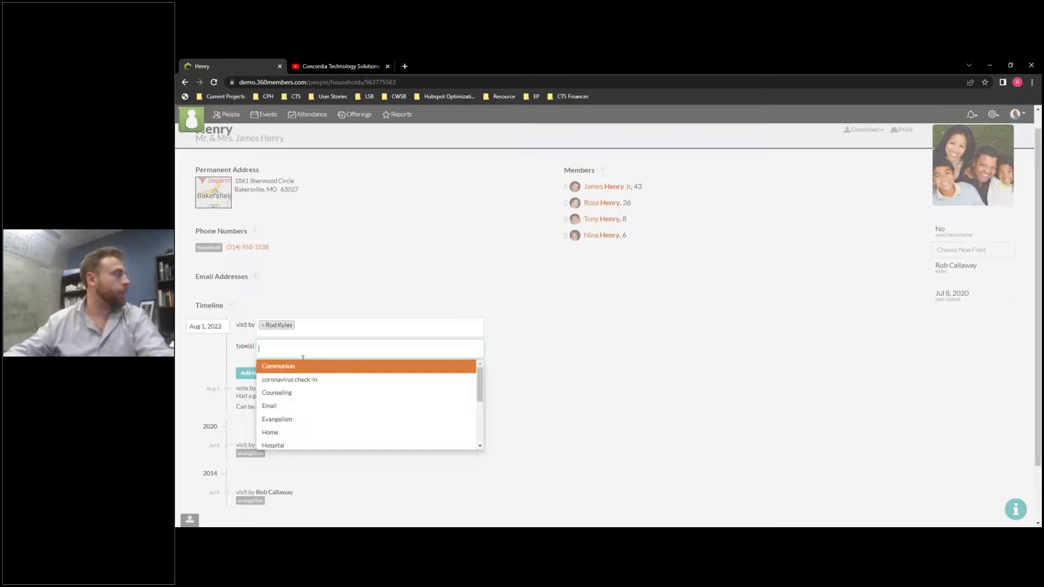
left_click(279, 381)
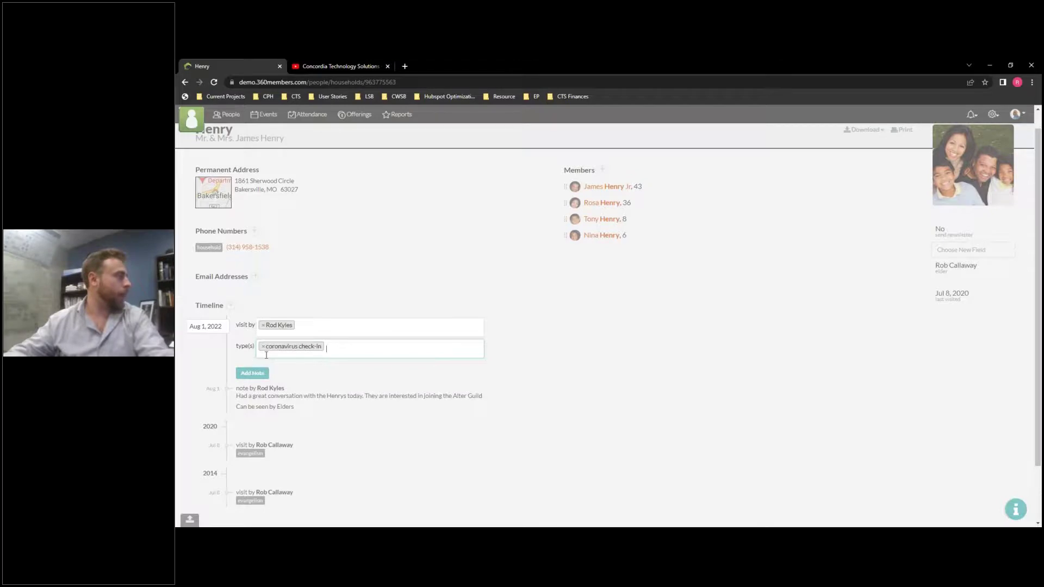
left_click(322, 327)
scroll(326, 392, "down", 3)
scroll(324, 409, "down", 2)
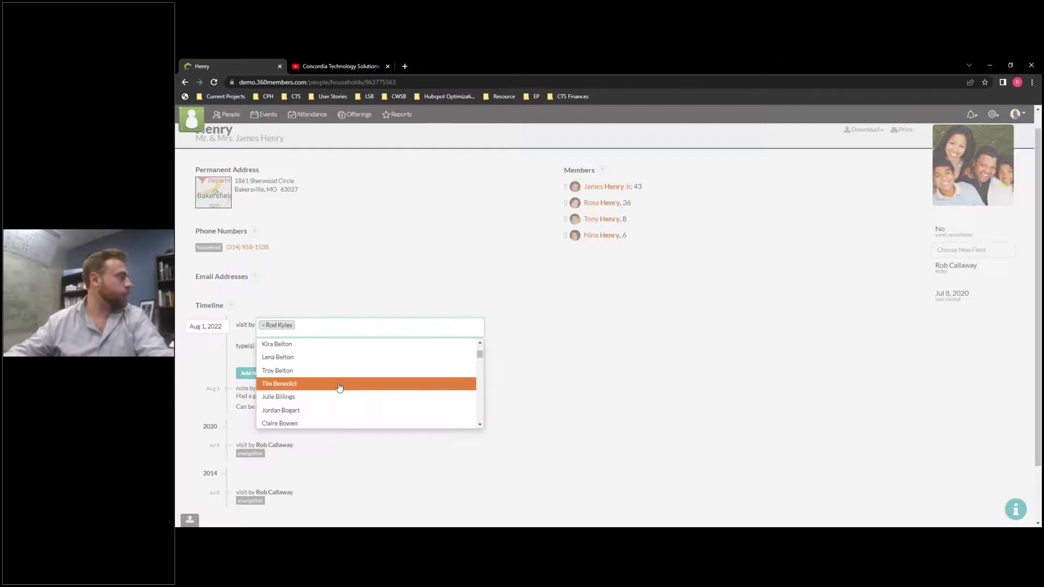
left_click(339, 385)
left_click(311, 325)
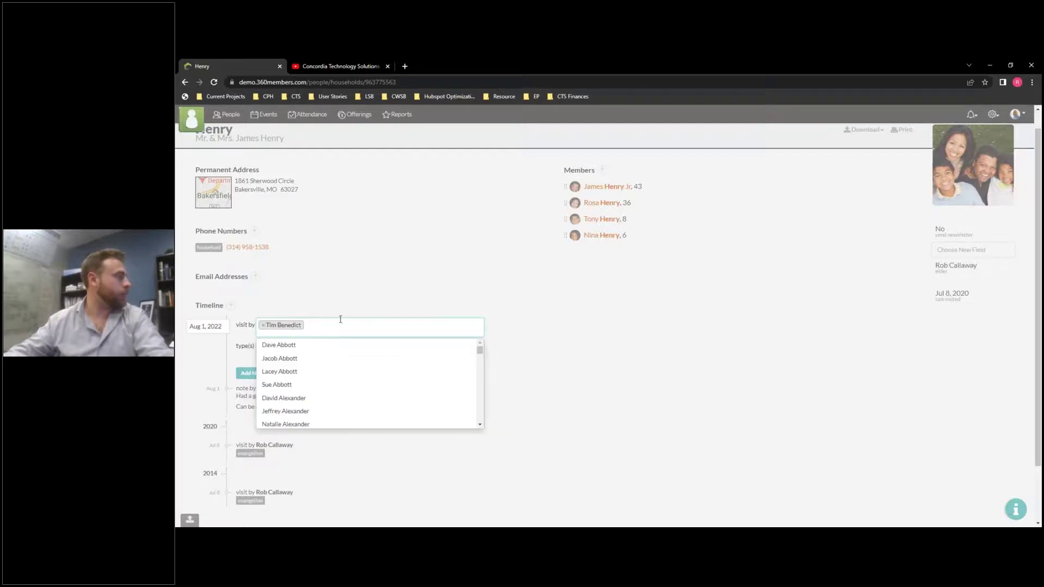
left_click(377, 297)
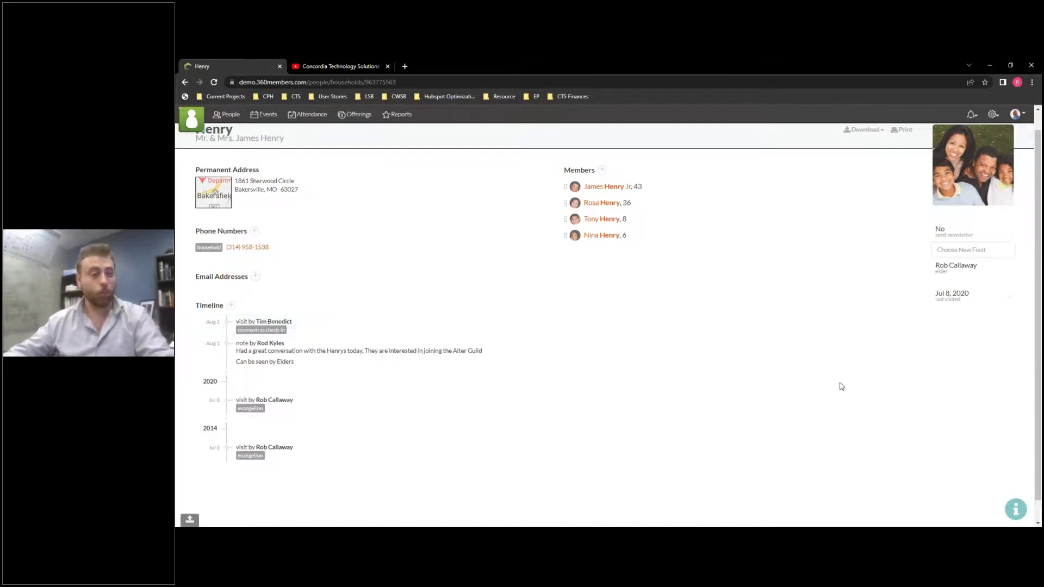
Add another pastoral visit to the household timeline, keeping the default visitor and leaving the visit type empty.
scroll(541, 375, "up", 1)
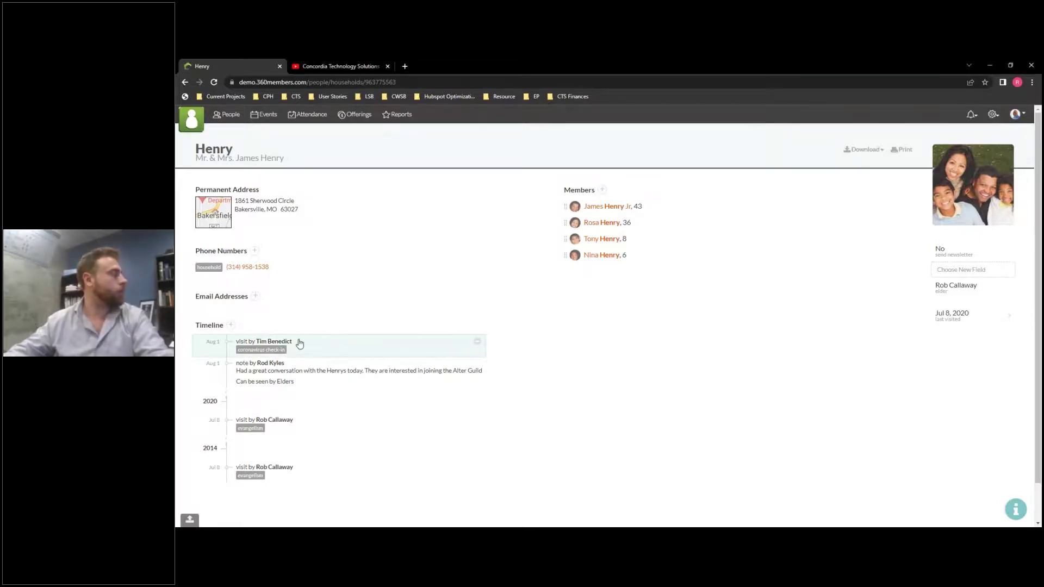
left_click(299, 344)
left_click(279, 330)
left_click(231, 327)
left_click(303, 330)
left_click(304, 329)
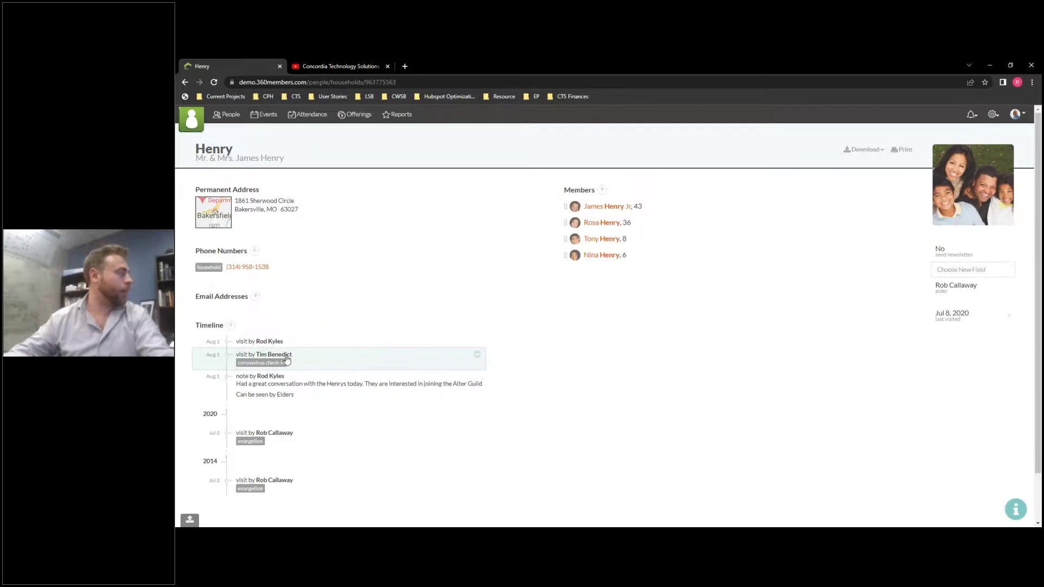
Open the coronavirus check-in visit on the timeline to review its editable details, and close it.
left_click(355, 364)
left_click(476, 404)
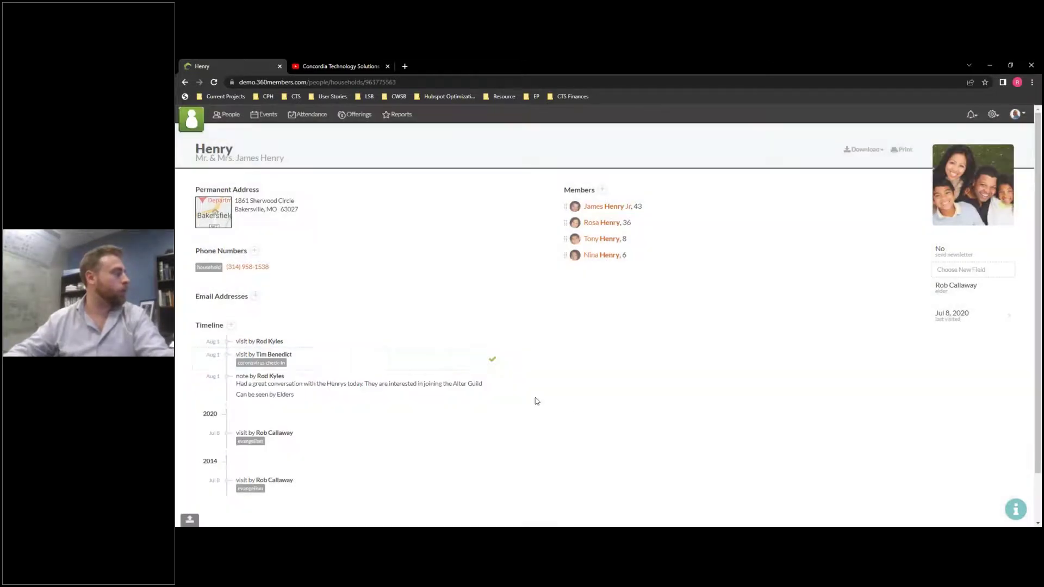
left_click(305, 360)
left_click(320, 328)
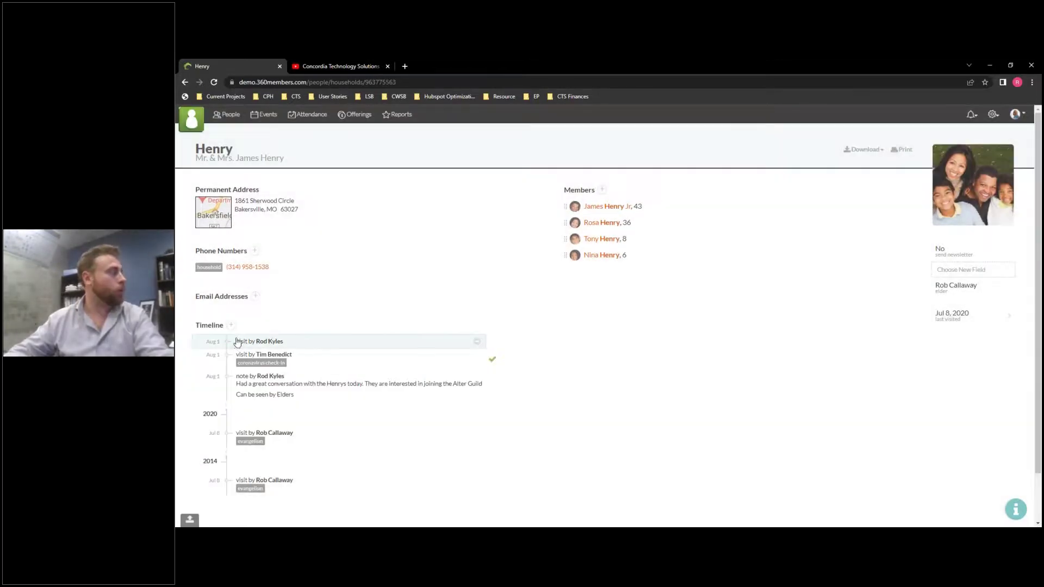
Add a pastoral visit of type Marriage Counseling to the timeline, with the coronavirus check-in's visitor in place of the default one.
mouse_move(231, 326)
left_click(302, 326)
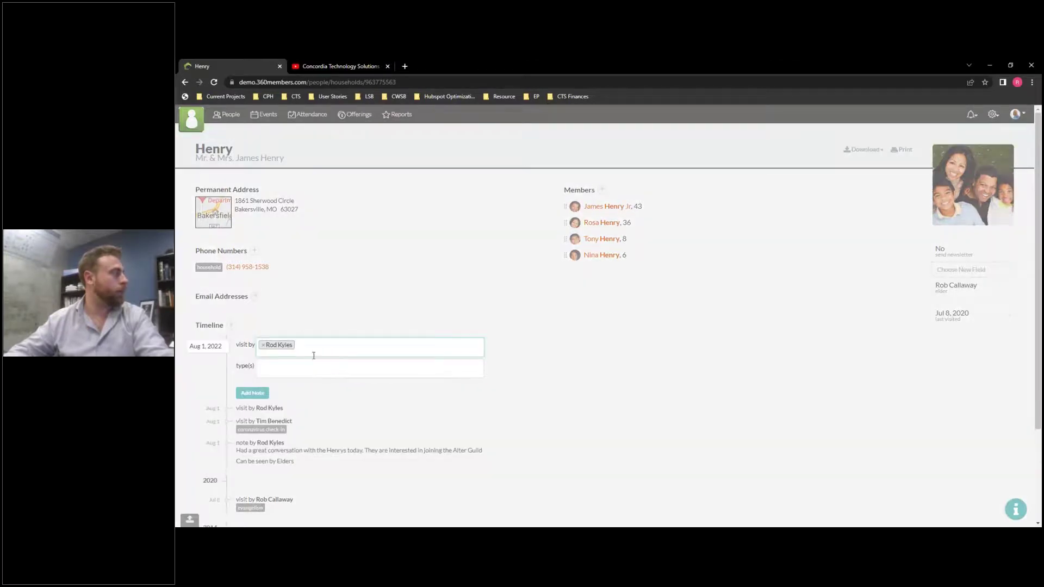
key("BackSpace")
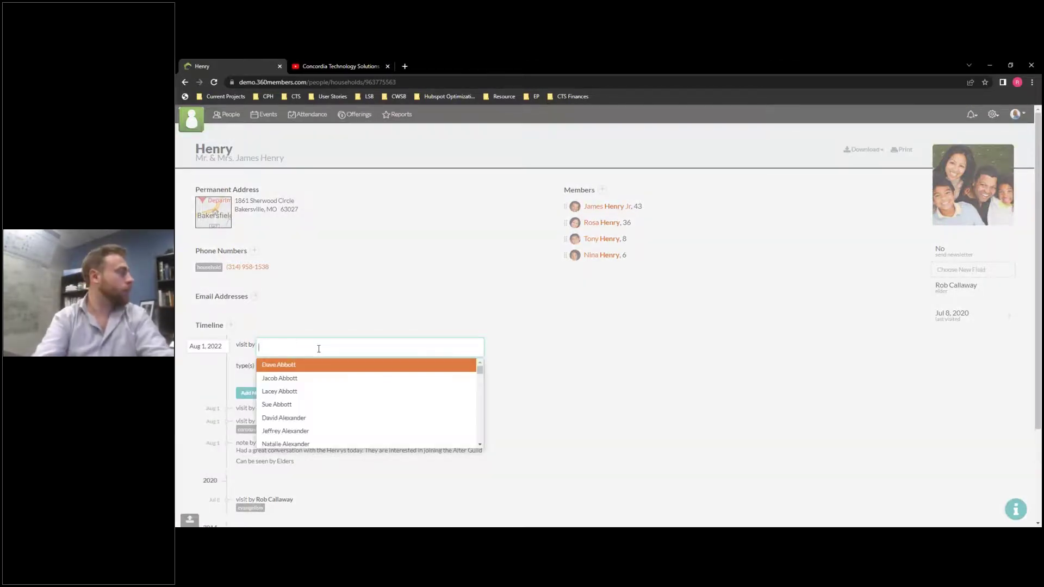
type("tim")
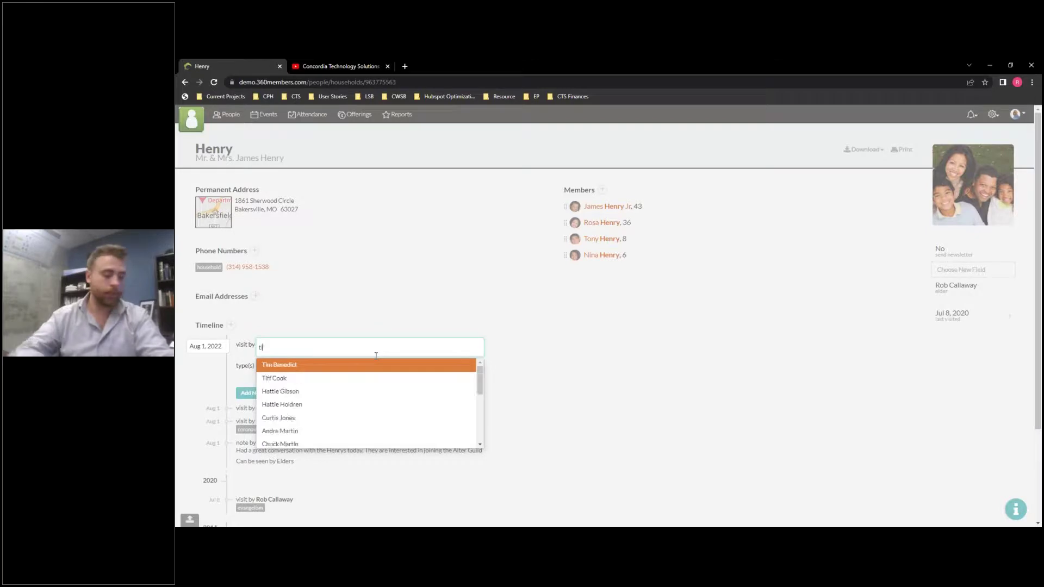
key("Return")
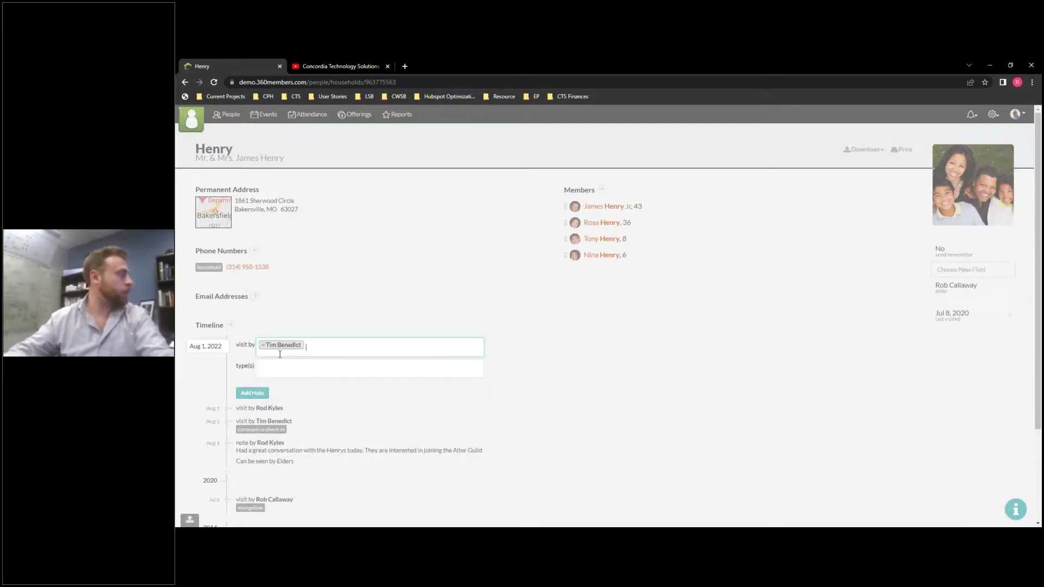
left_click(282, 366)
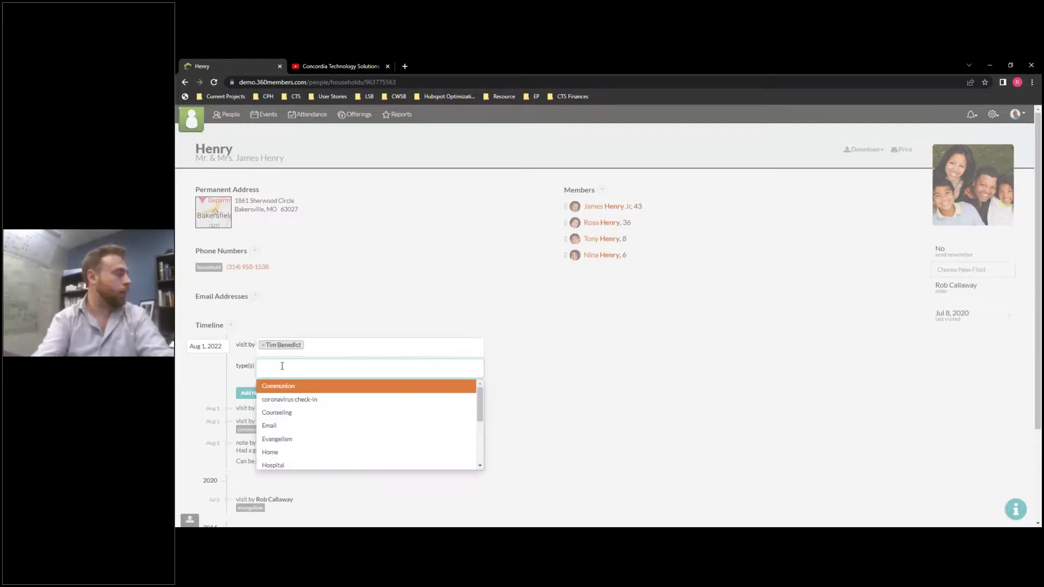
type("Marriage Counseling")
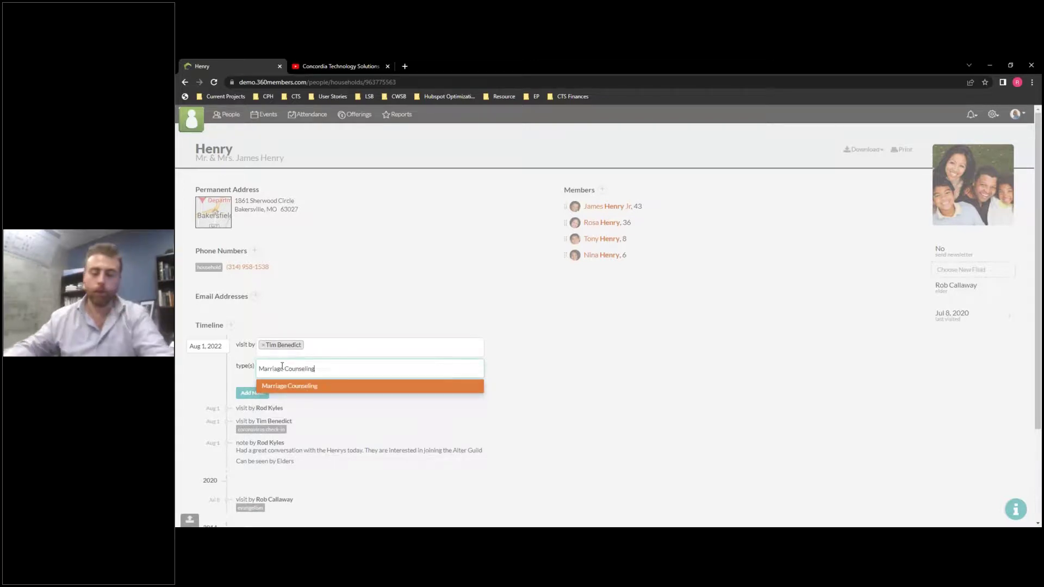
key("Return")
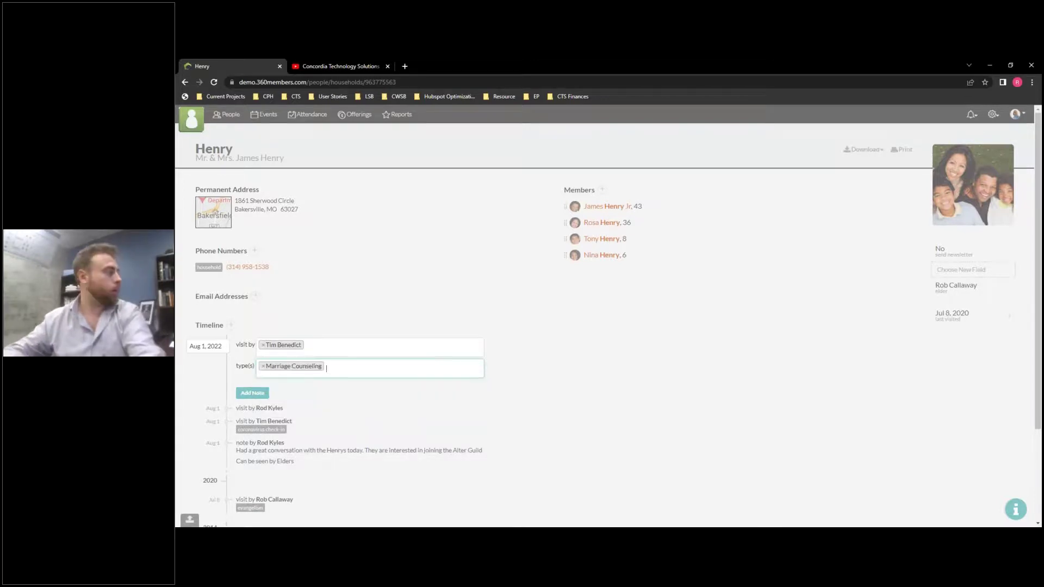
key("Return")
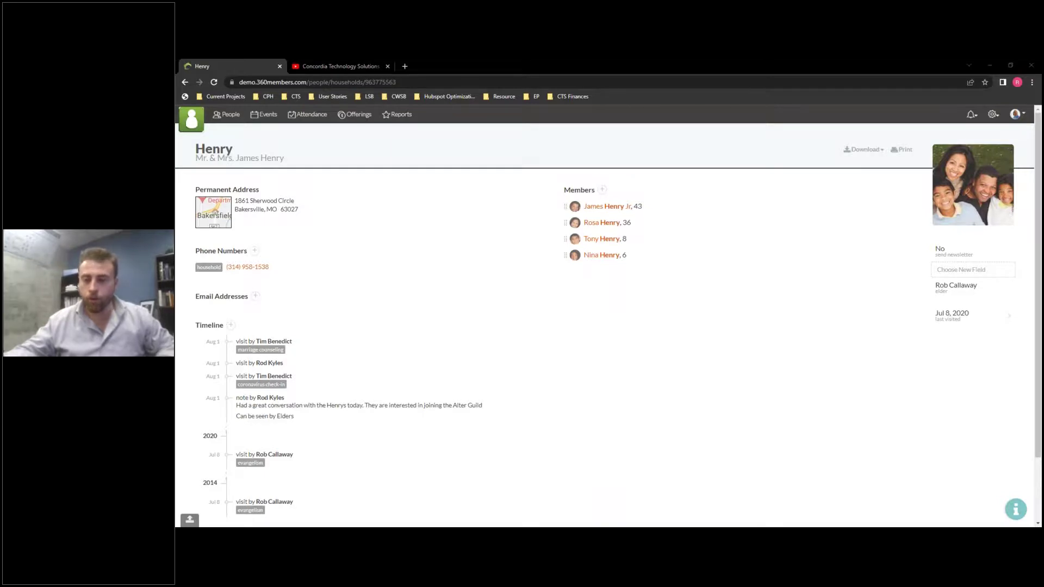
Open the list of individuals and show only the people in Altar Guild.
left_click(227, 114)
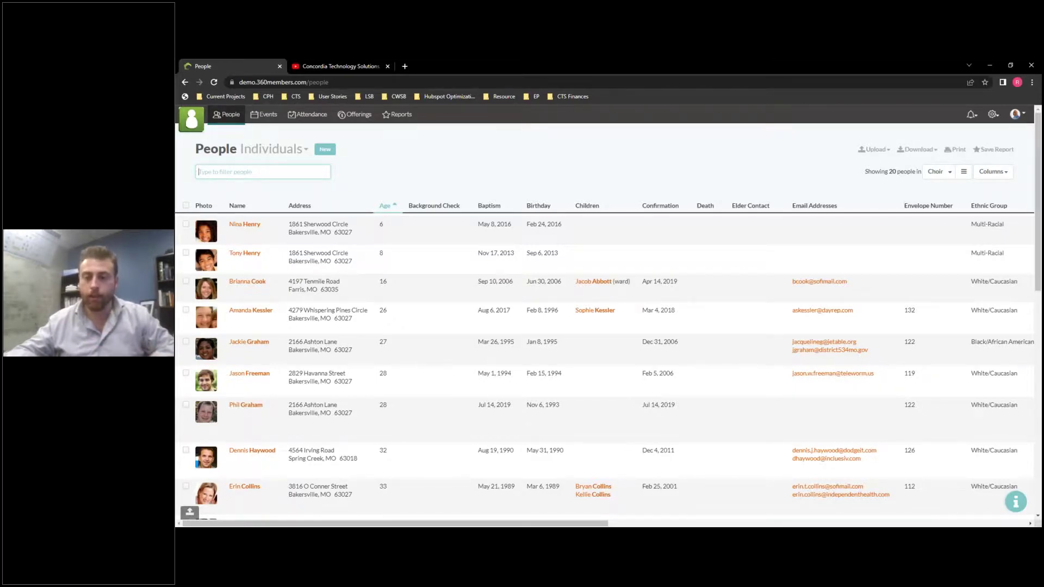
left_click(938, 172)
scroll(847, 234, "down", 1)
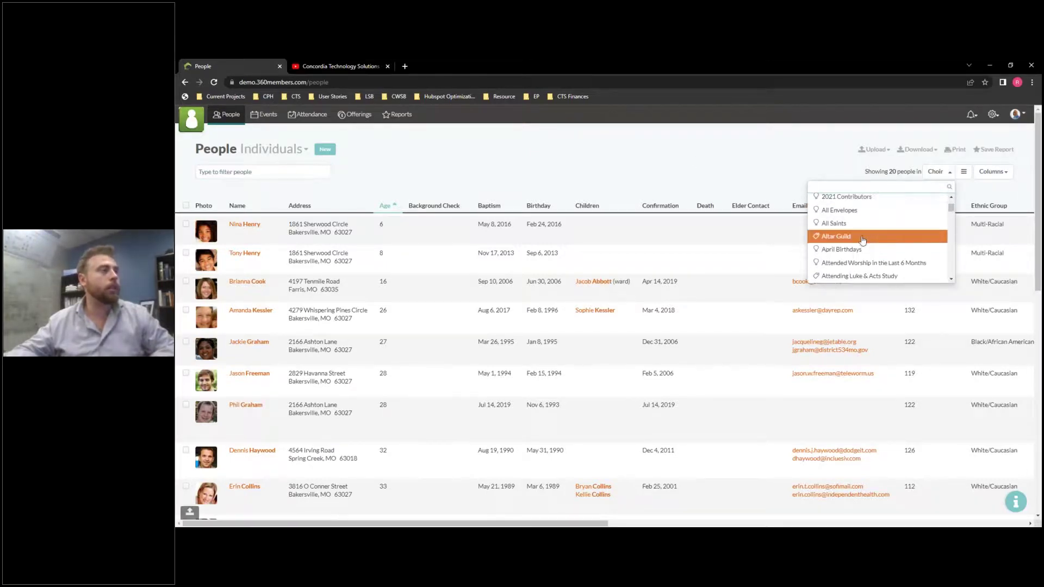
left_click(871, 241)
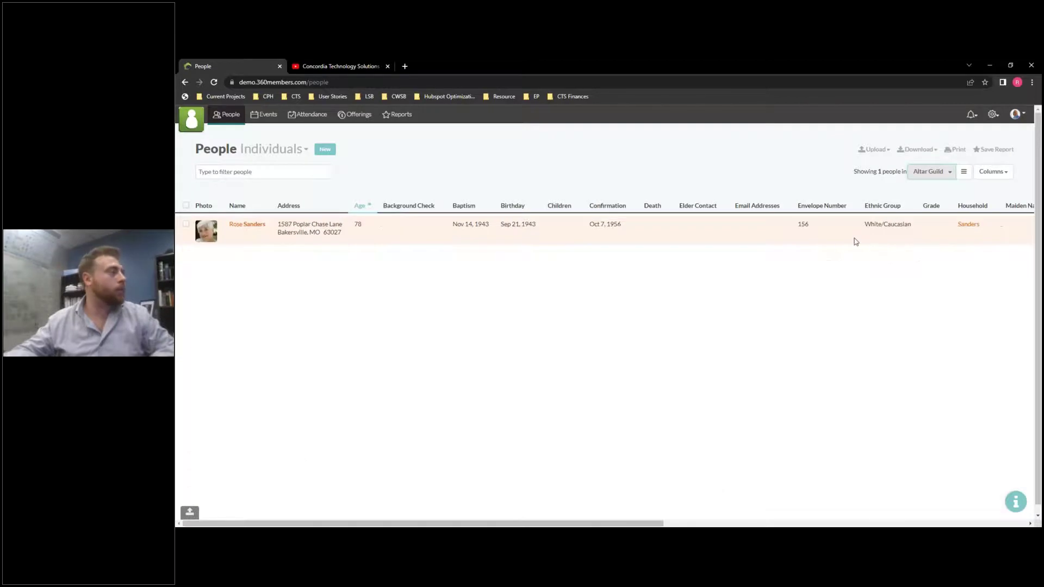
Switch the people list to show only those in Bible Study Leader.
left_click(950, 173)
scroll(867, 255, "down", 2)
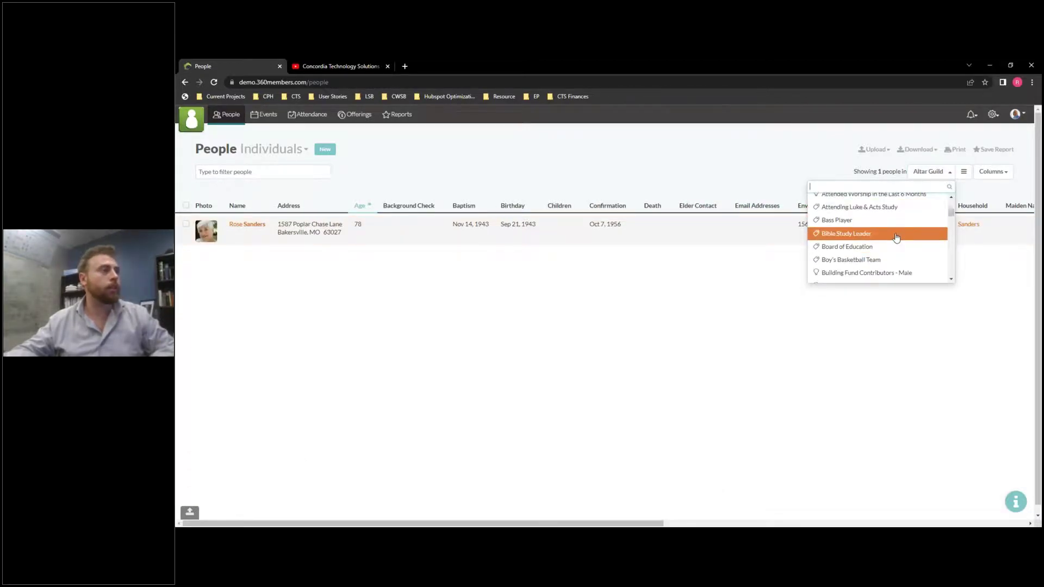
left_click(897, 237)
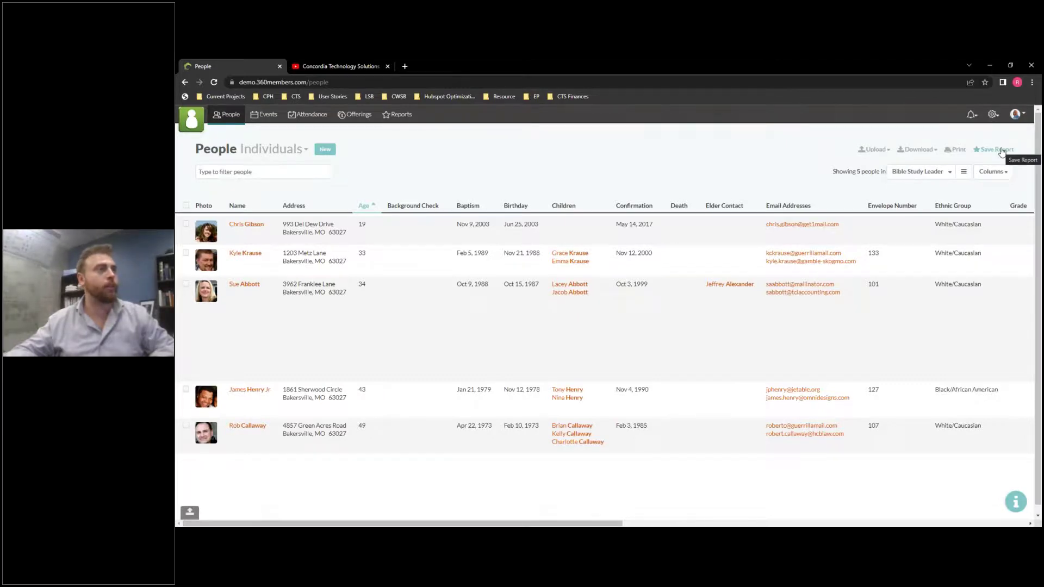
Save the filtered people list as a report named "Bible Study Leaders".
left_click(1000, 151)
left_click(514, 169)
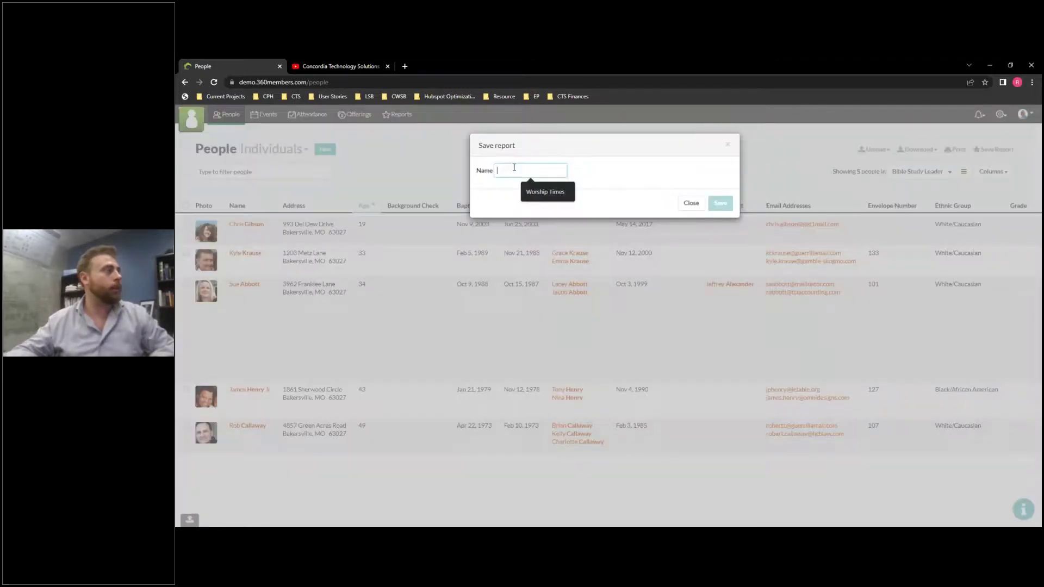
type("Bible Study Leaders")
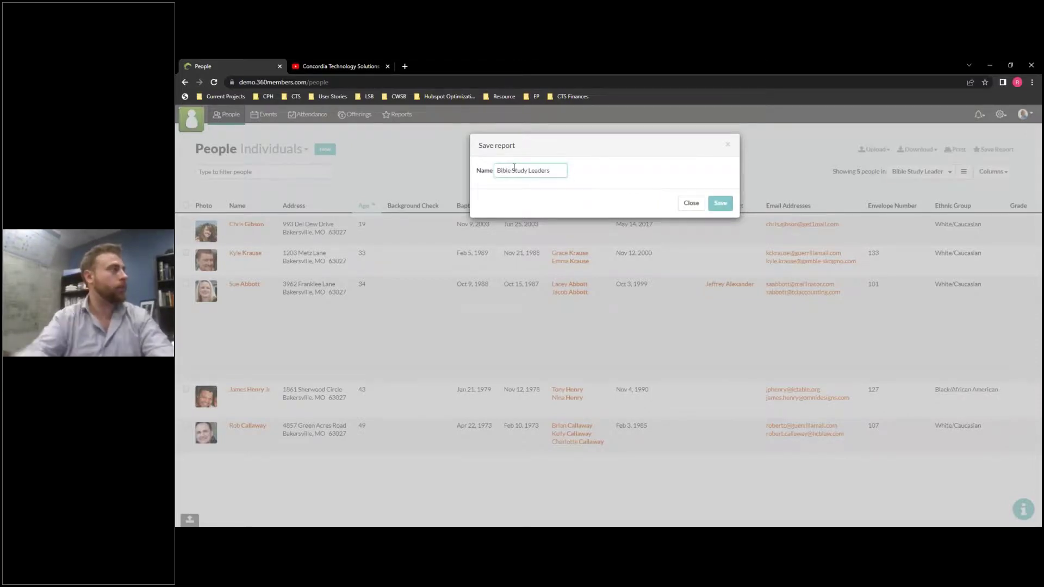
left_click(721, 204)
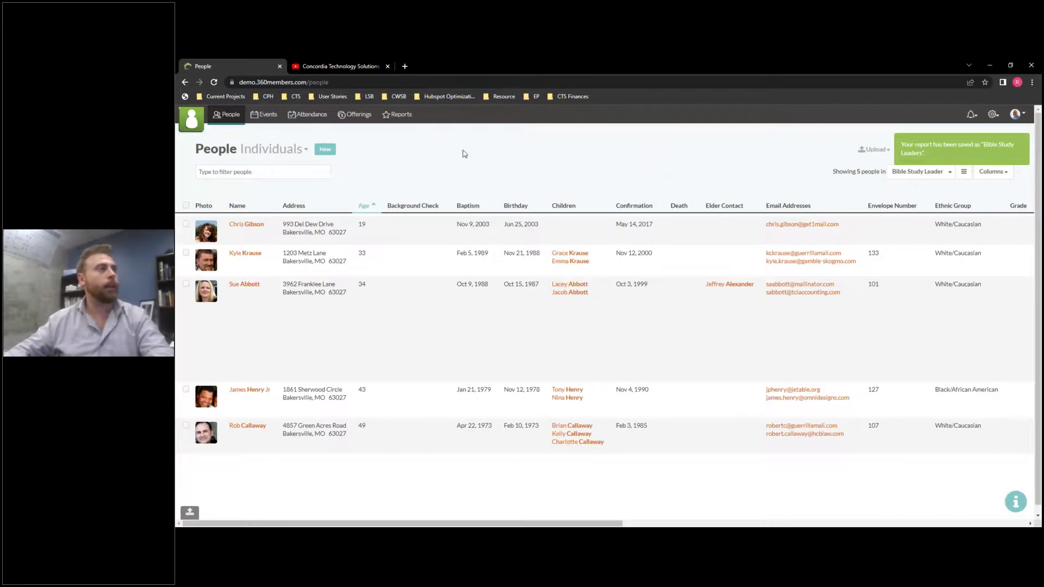
Review the saved Bible Study Leaders report and compare it with the regular people list.
left_click(398, 114)
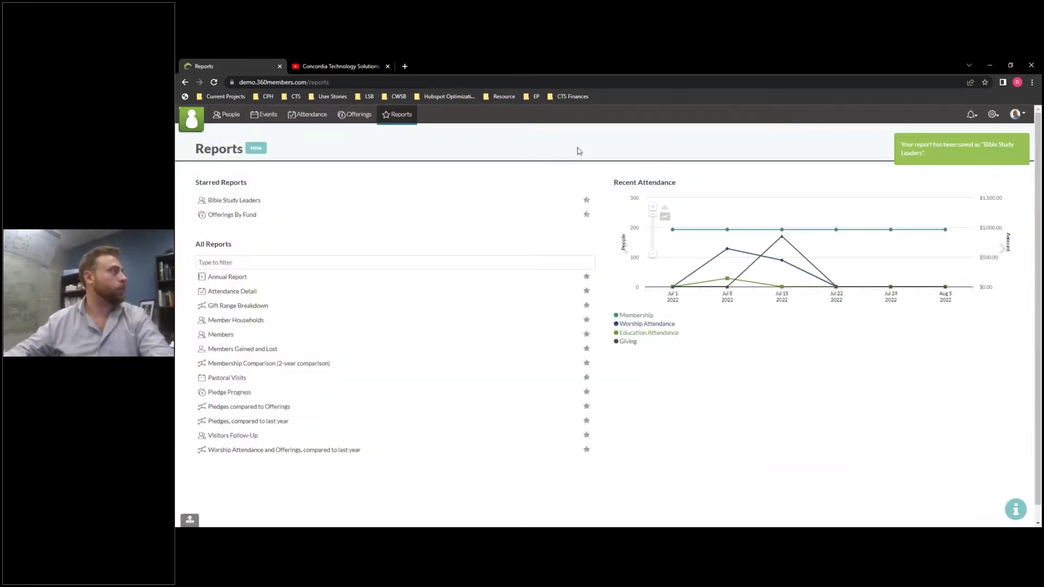
left_click(239, 201)
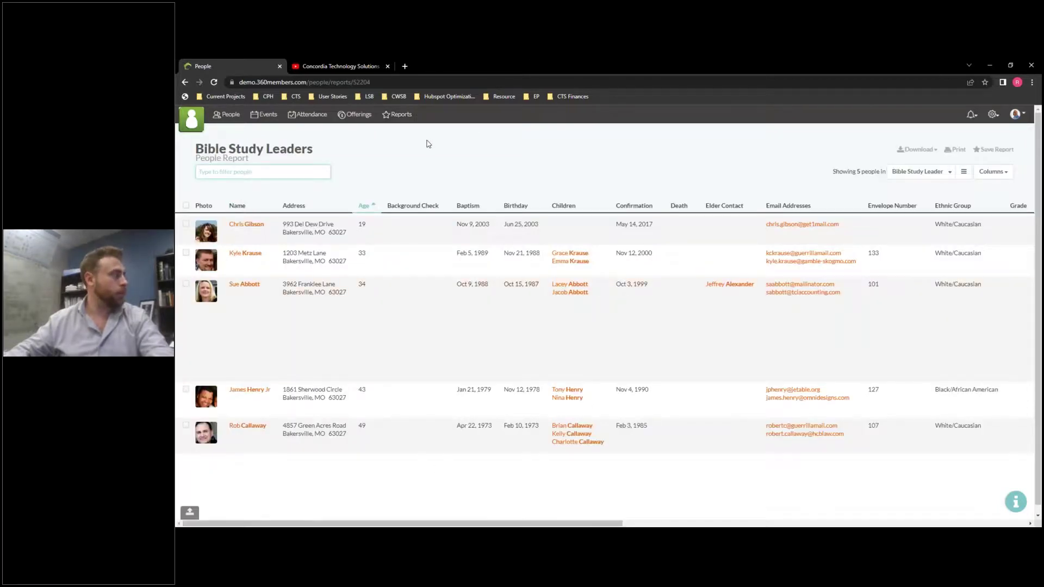
left_click(230, 114)
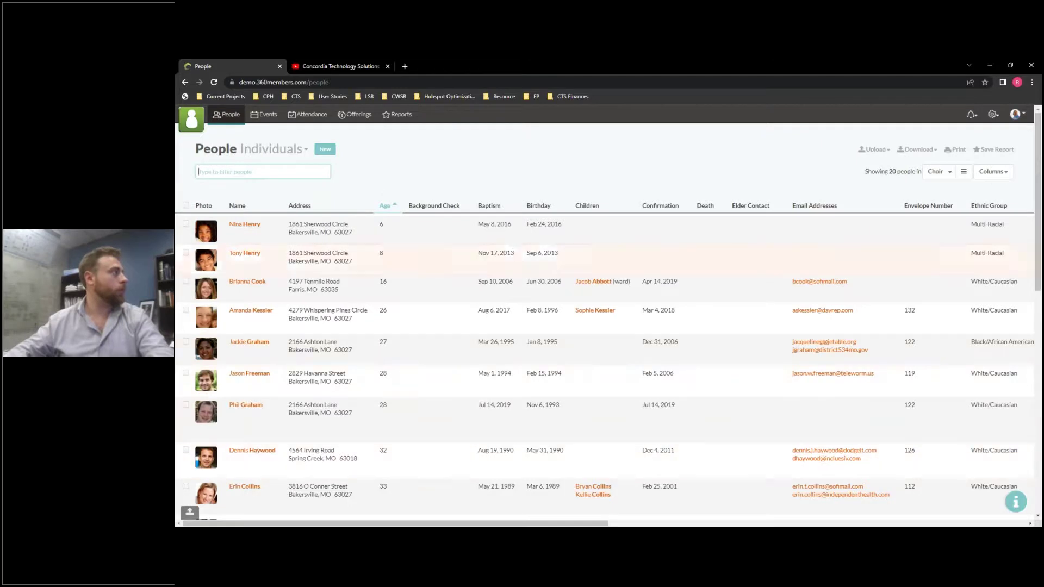
scroll(261, 272, "down", 3)
scroll(294, 319, "up", 3)
left_click(397, 115)
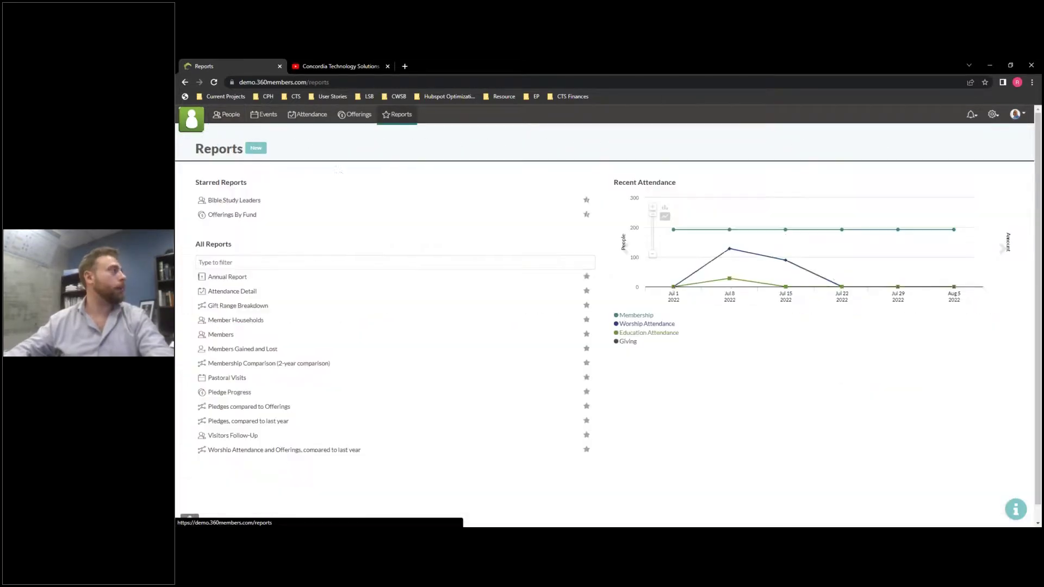
left_click(234, 201)
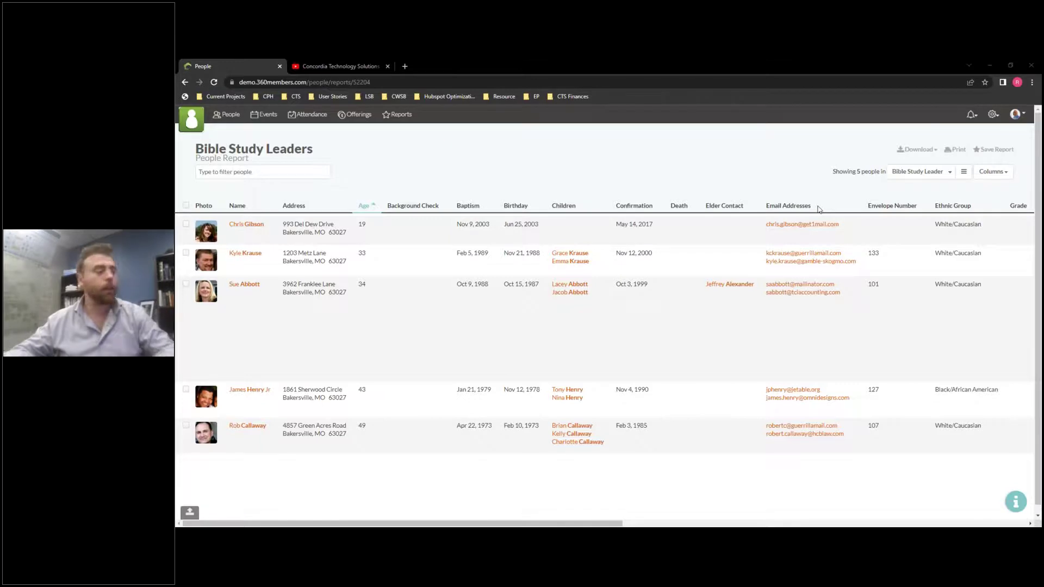
Add a trend named "Attendance of Everyone at All Events" to the Annual Report's overview.
left_click(397, 115)
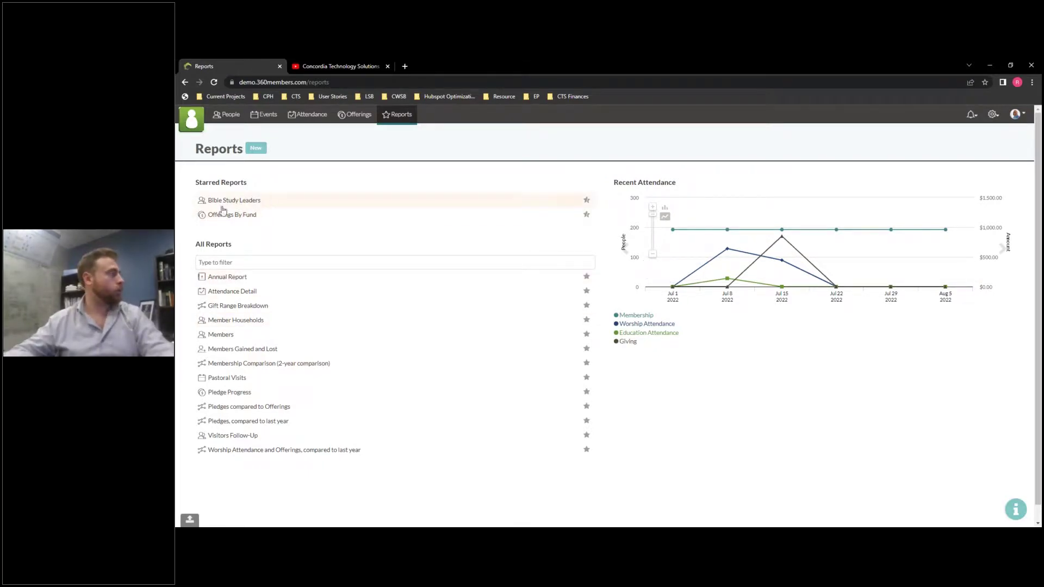
left_click(224, 278)
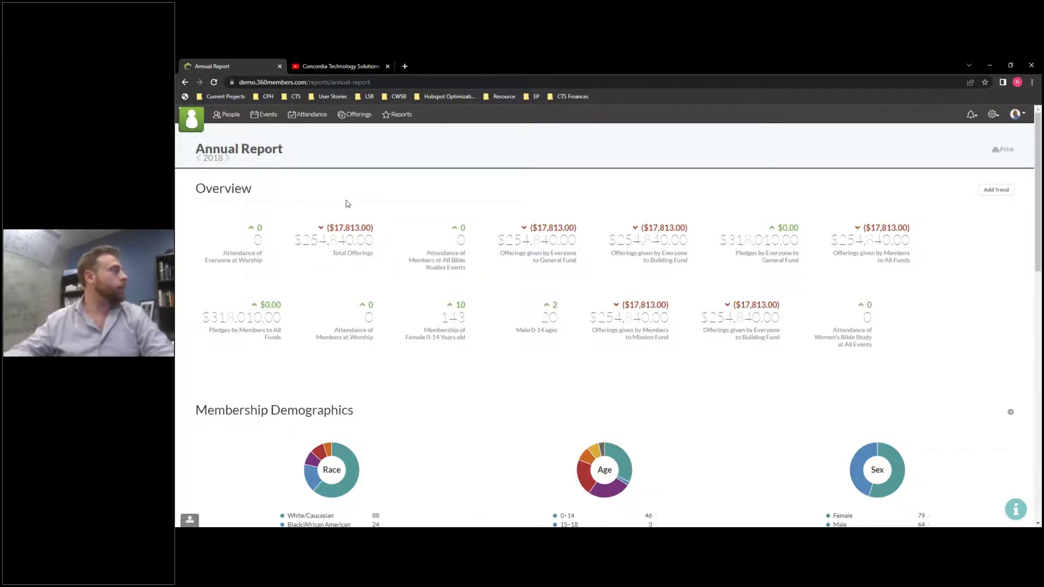
left_click(996, 189)
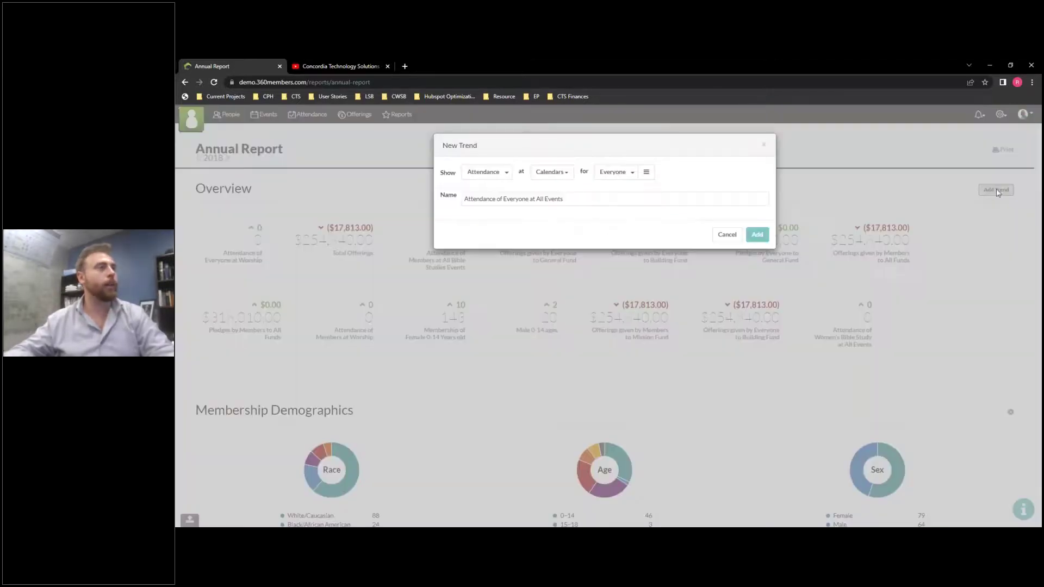
left_click(504, 173)
left_click(566, 173)
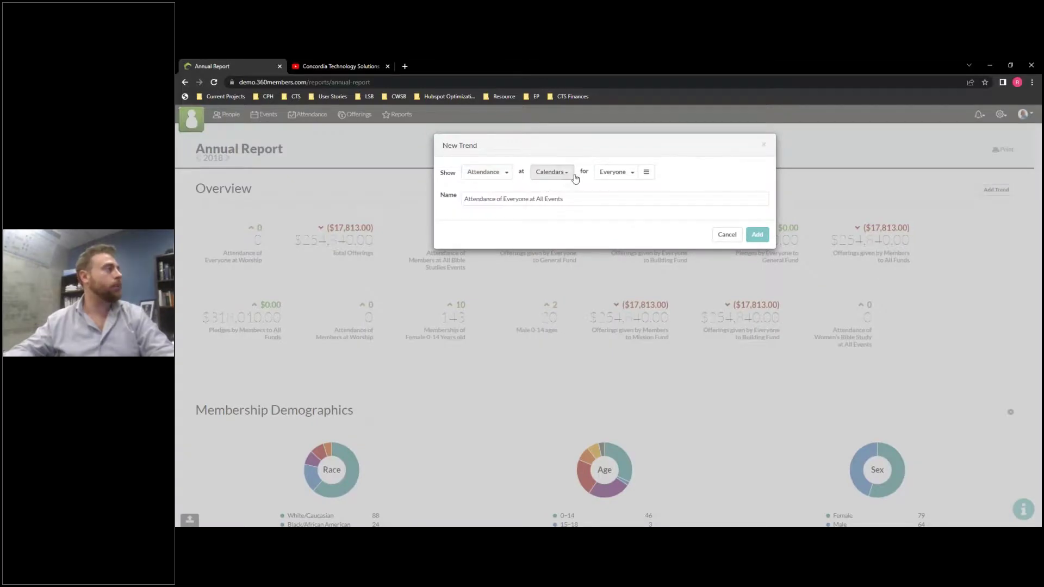
left_click(570, 173)
left_click(591, 185)
left_click(757, 235)
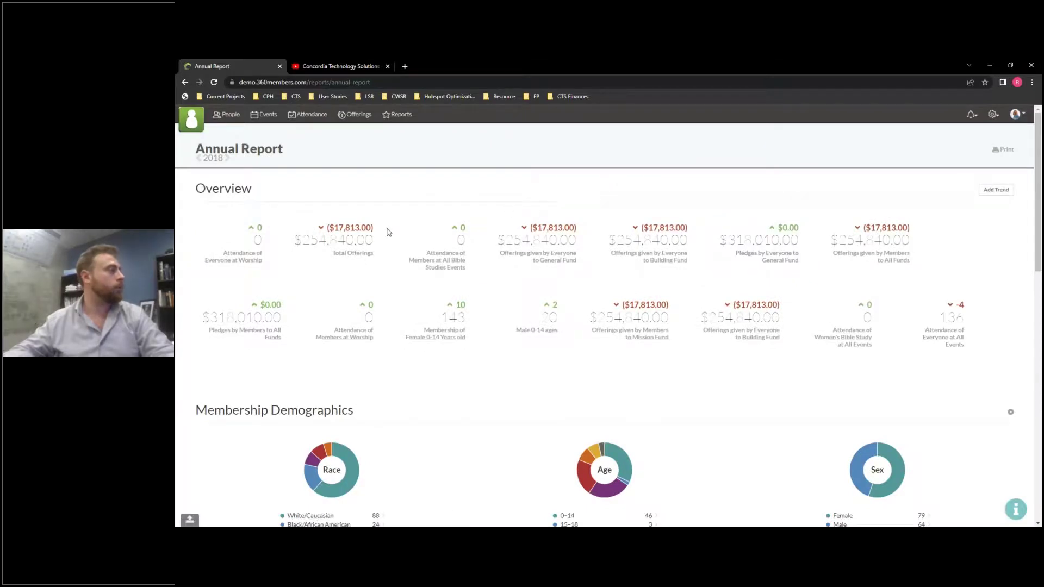
Examine the Annual Report's overview, membership demographics, and membership gains and losses.
mouse_move(259, 288)
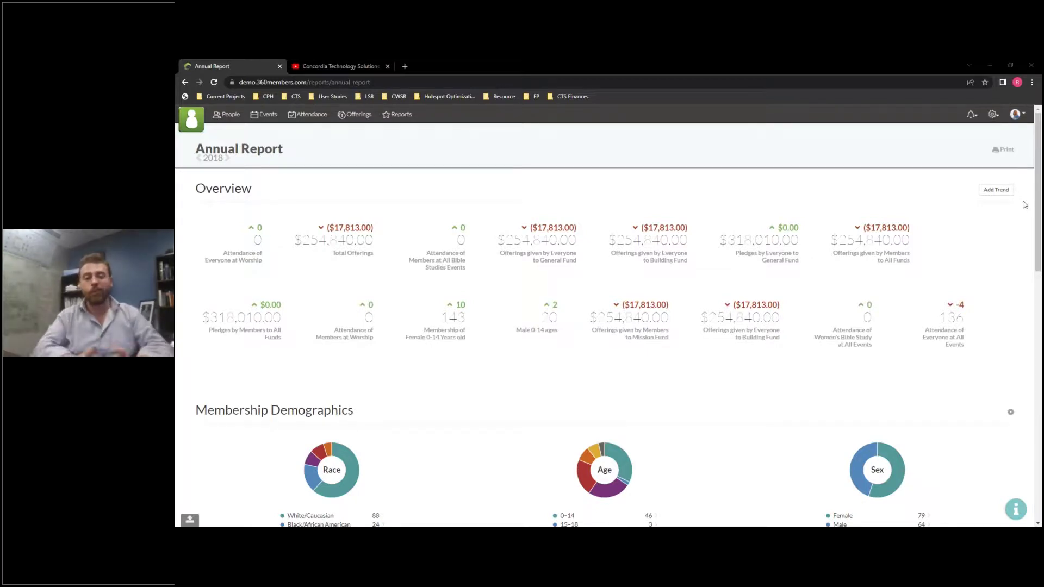
scroll(956, 408, "down", 5)
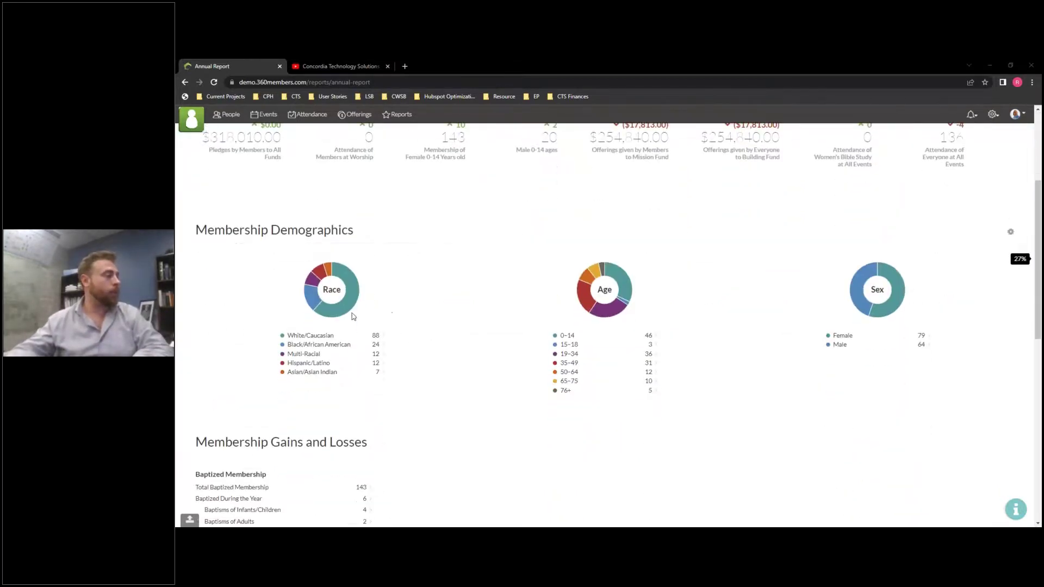
scroll(395, 309, "down", 1)
scroll(446, 377, "up", 1)
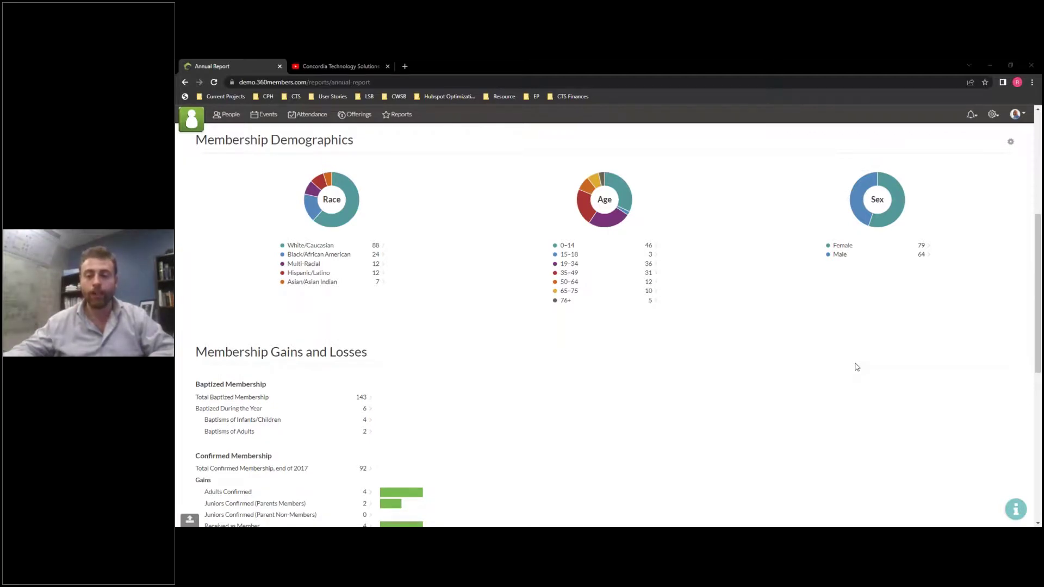
Create a new role named "Church Secretary" with a purple colour.
left_click(993, 114)
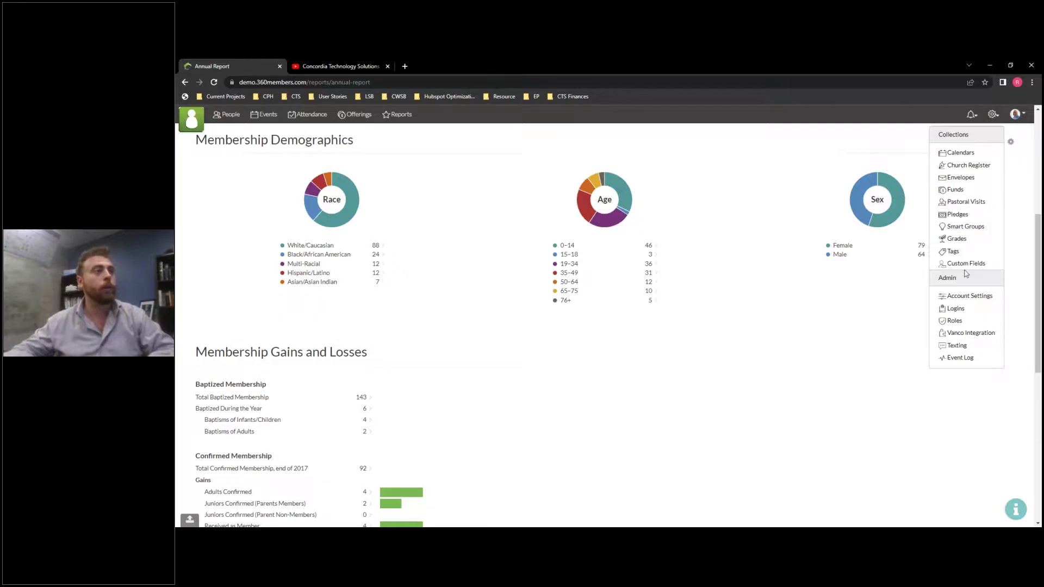
left_click(960, 322)
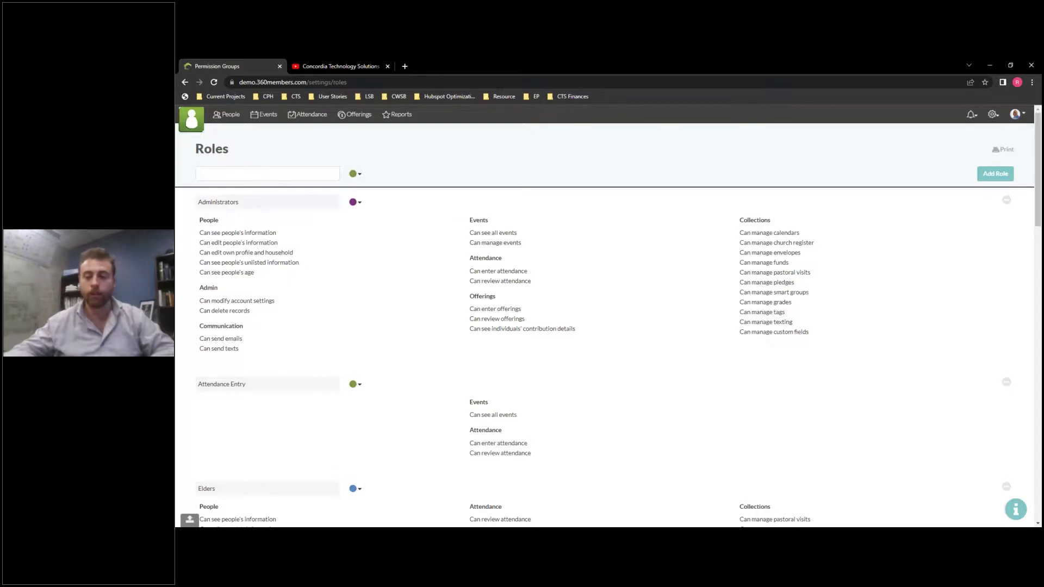
left_click(234, 175)
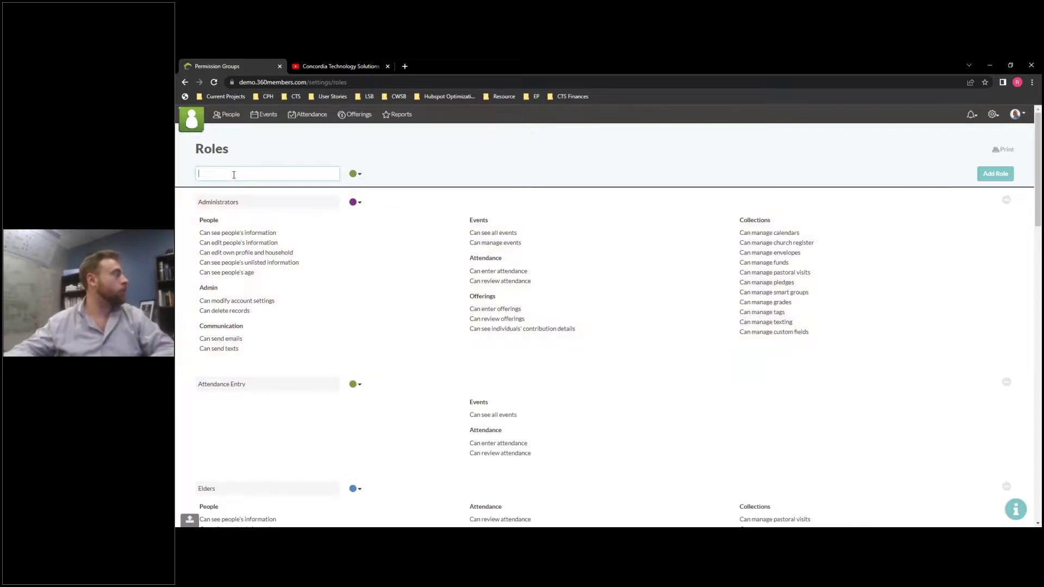
type("Church Secretary")
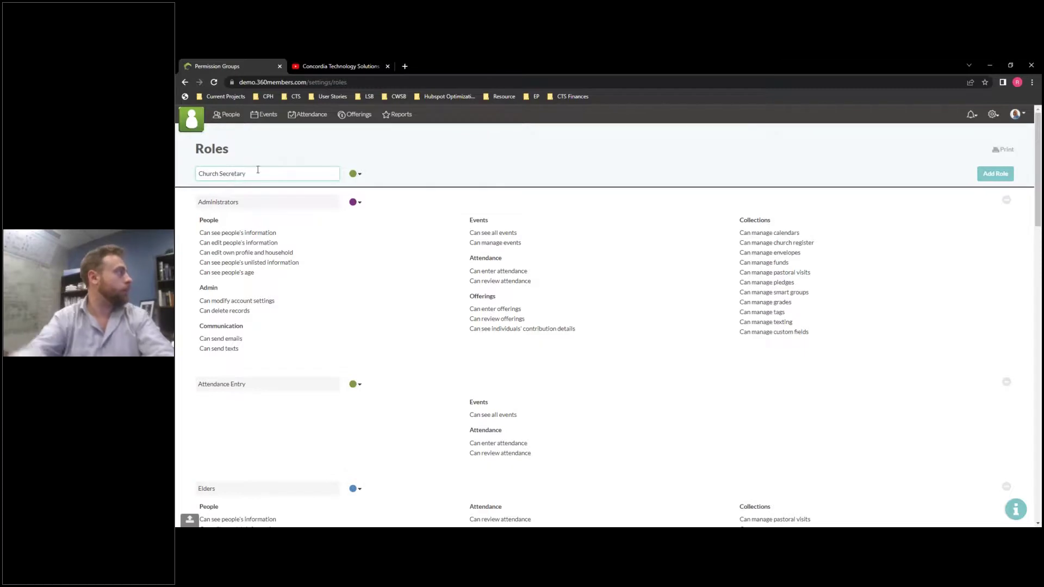
left_click(356, 174)
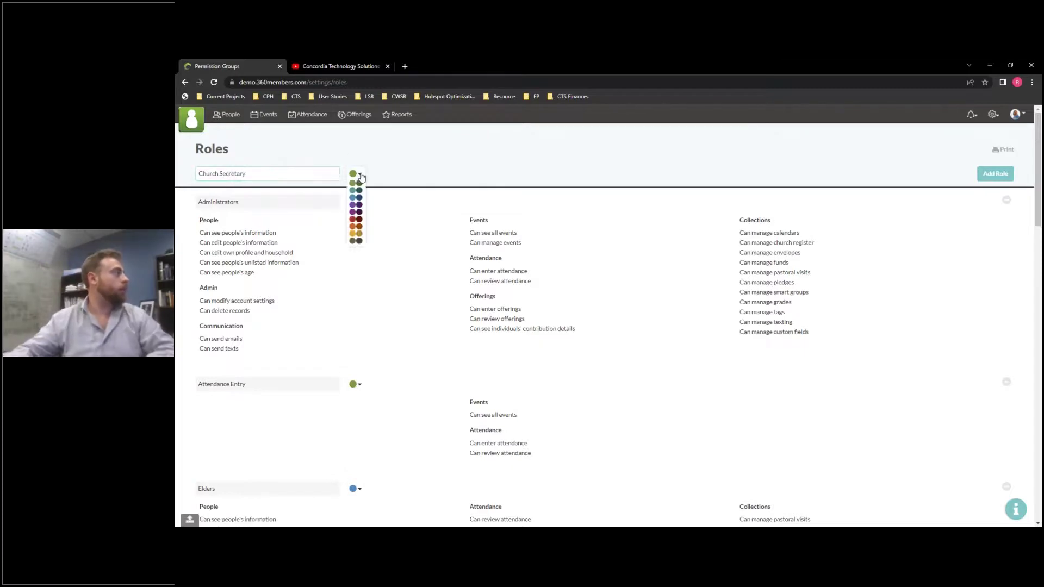
left_click(357, 214)
left_click(296, 172)
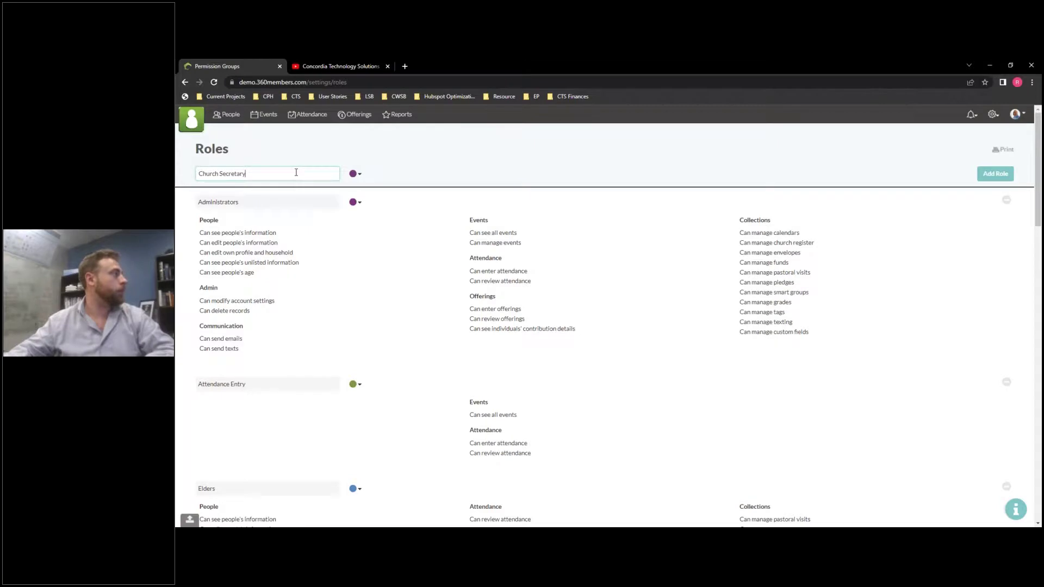
left_click(983, 175)
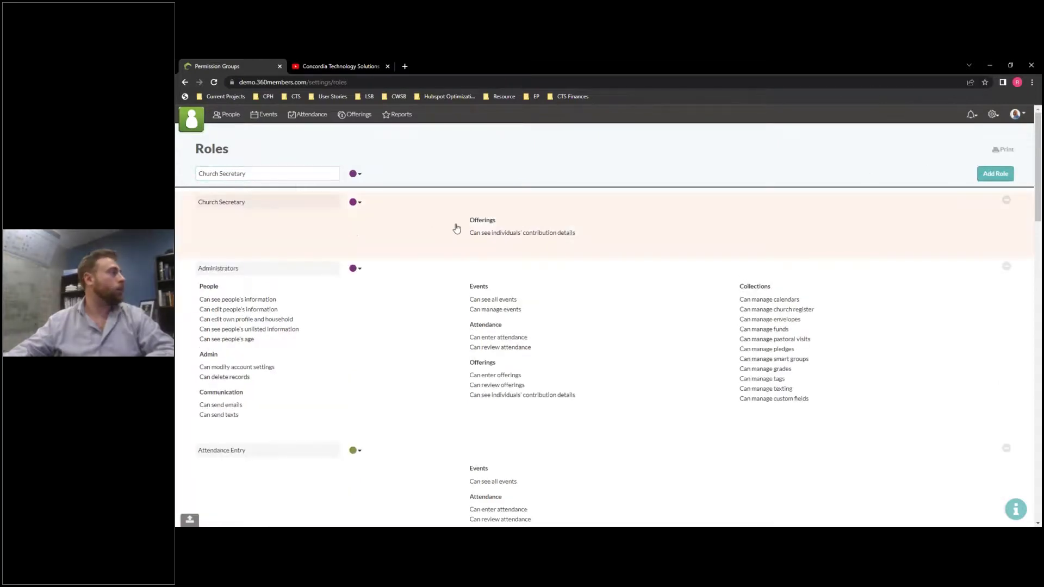
Allow the Church Secretary role to edit people's information, manage events, and review and enter attendance.
left_click(434, 229)
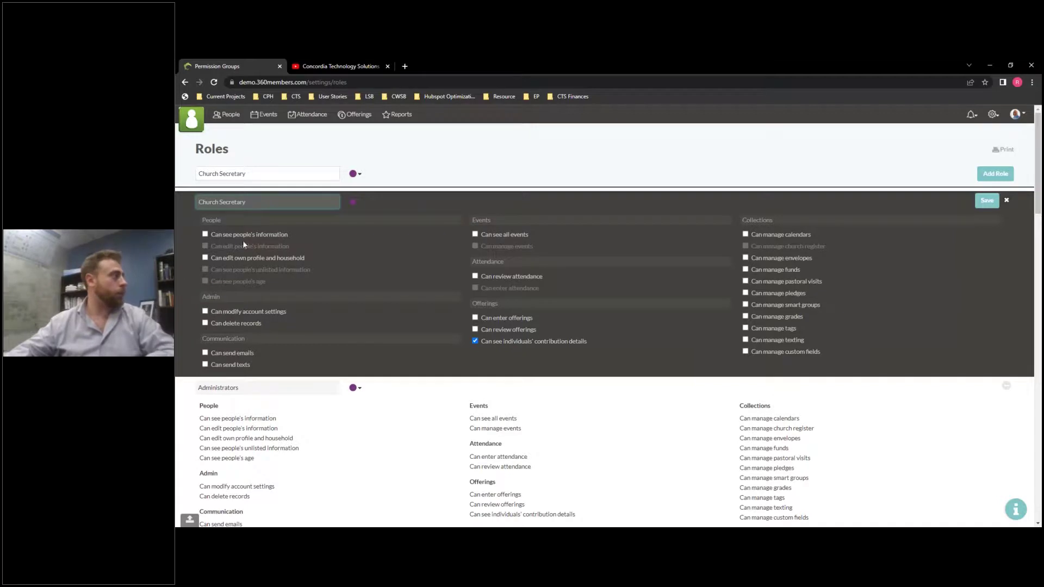
left_click(204, 259)
left_click(205, 235)
left_click(205, 247)
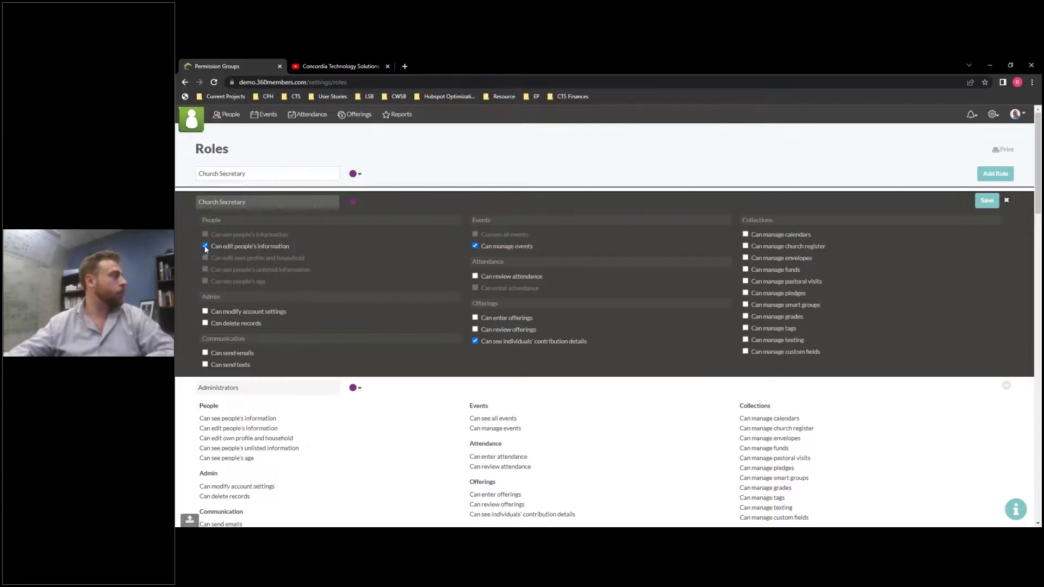
left_click(511, 277)
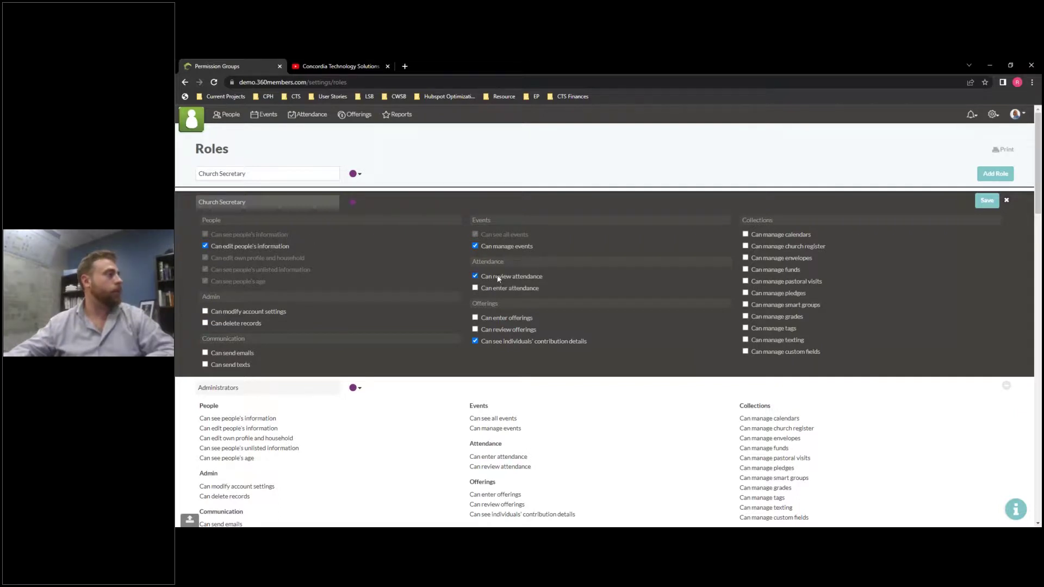
left_click(489, 288)
Grant the Church Secretary role all collections permissions except pastoral visits and pledges, plus all offerings, email and text permissions, and save the role.
left_click(774, 236)
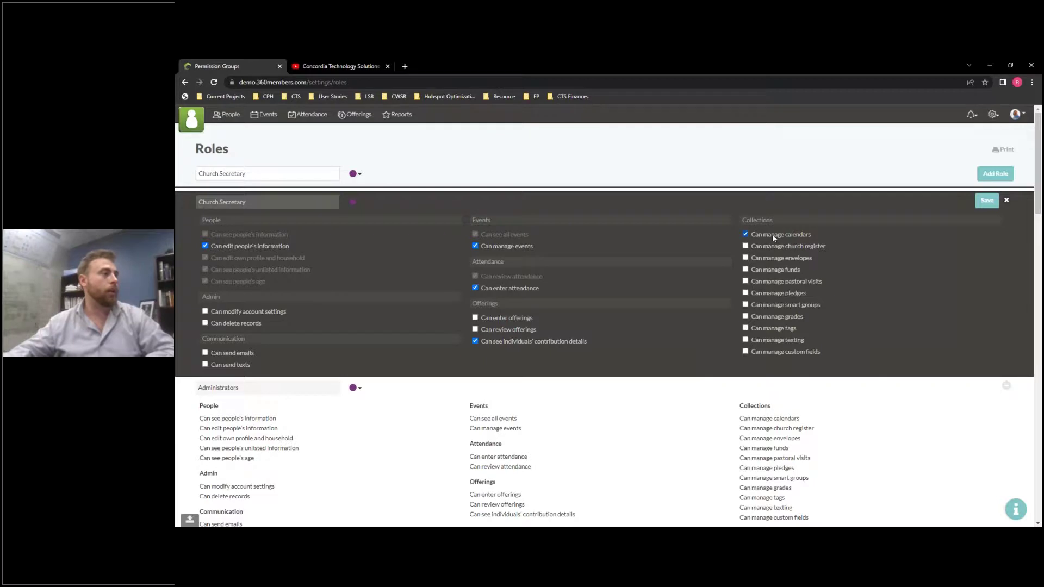
left_click(773, 259)
left_click(770, 246)
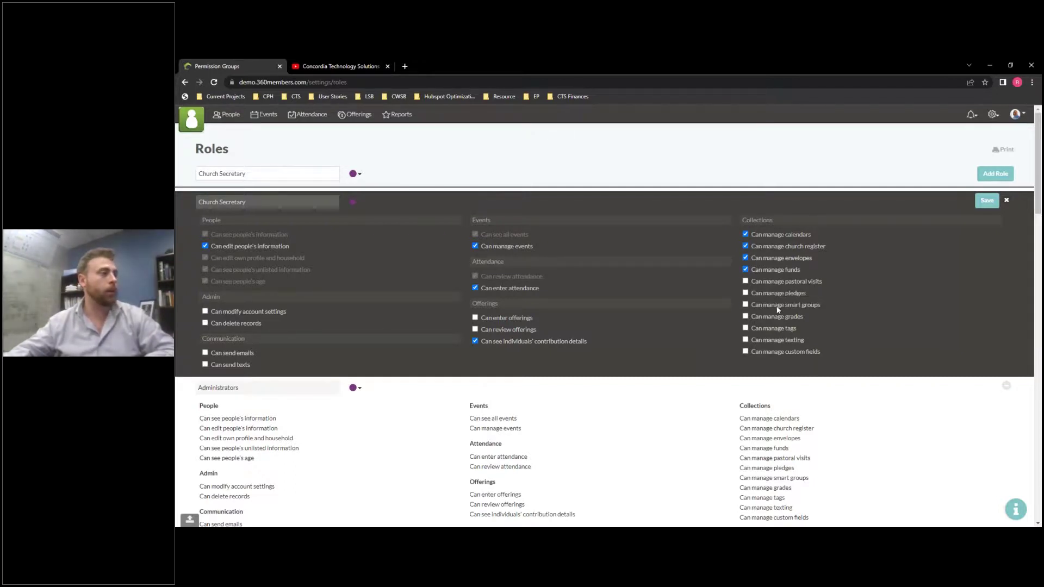
left_click(765, 354)
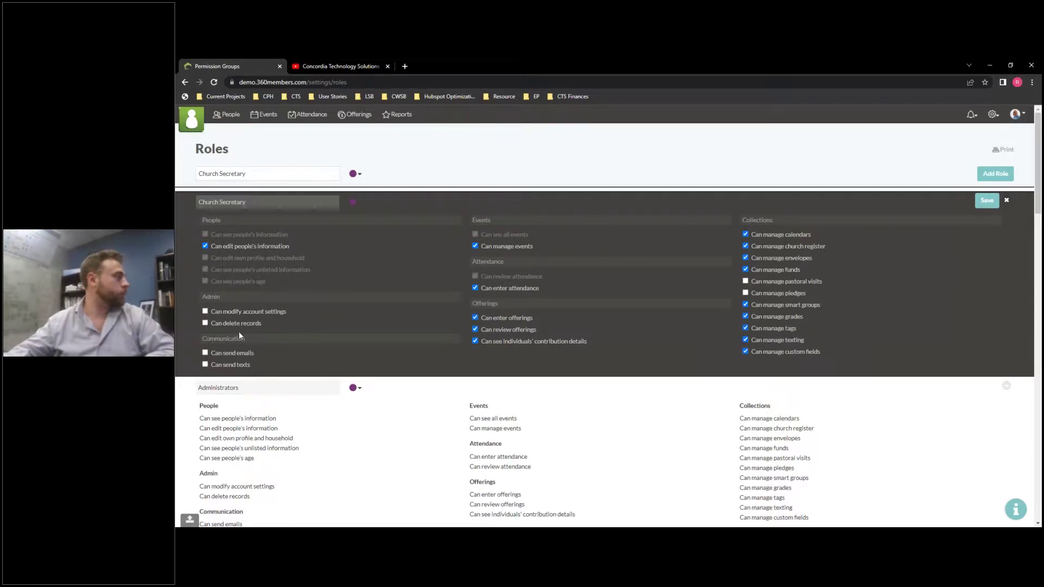
left_click(233, 363)
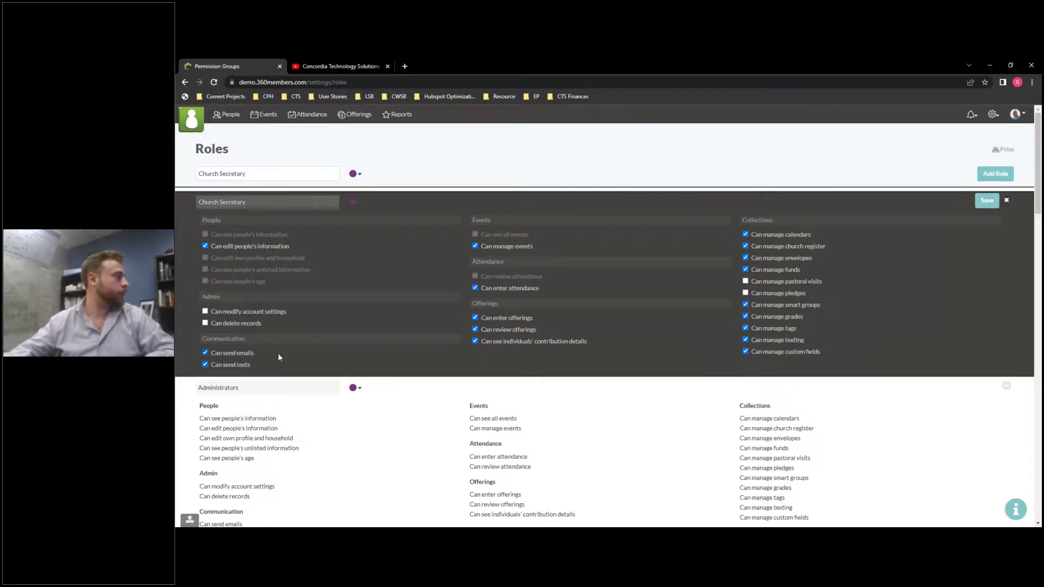
left_click(987, 200)
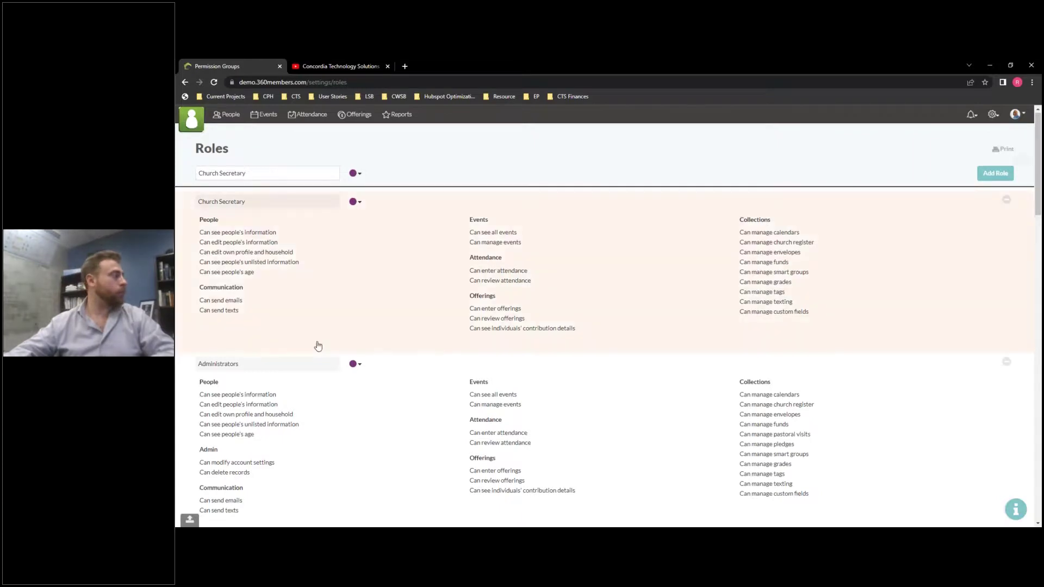
Review the permissions of the existing roles, from Administrators and Attendance Entry down to Pastor and Small Group Leader.
scroll(229, 354, "down", 4)
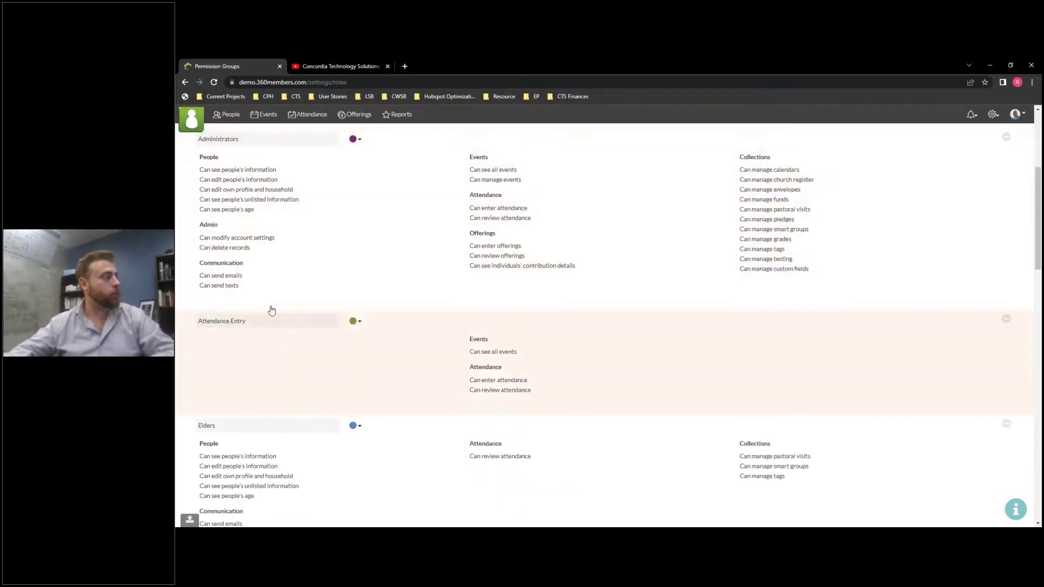
scroll(272, 334, "down", 3)
scroll(312, 328, "down", 1)
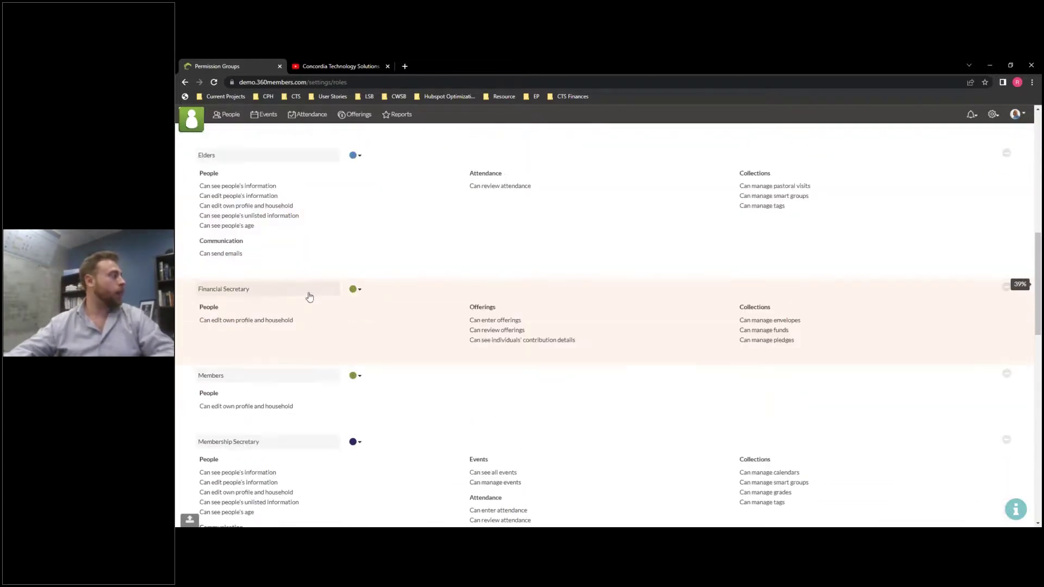
scroll(211, 315, "down", 1)
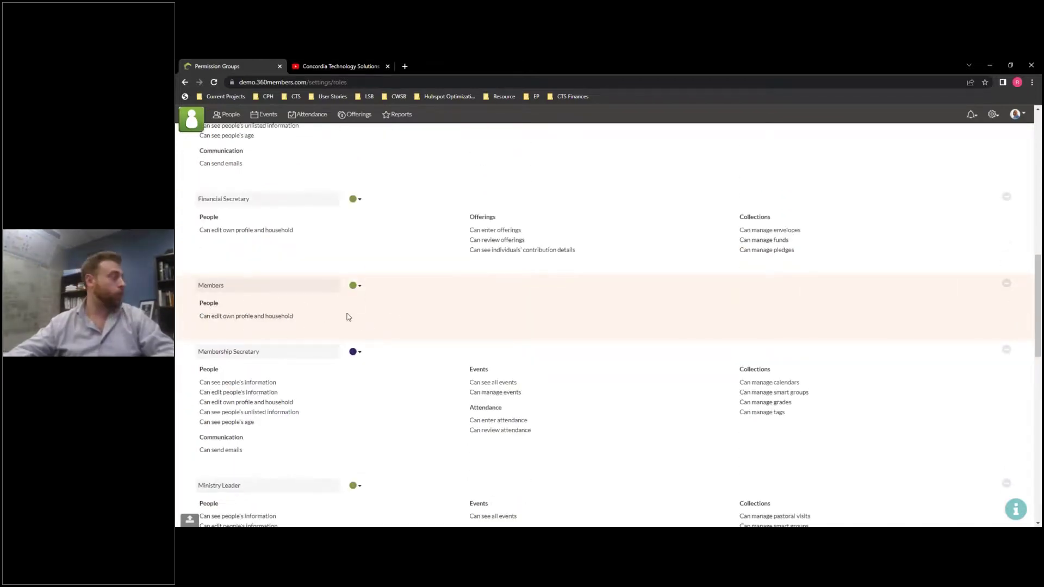
scroll(347, 314, "down", 1)
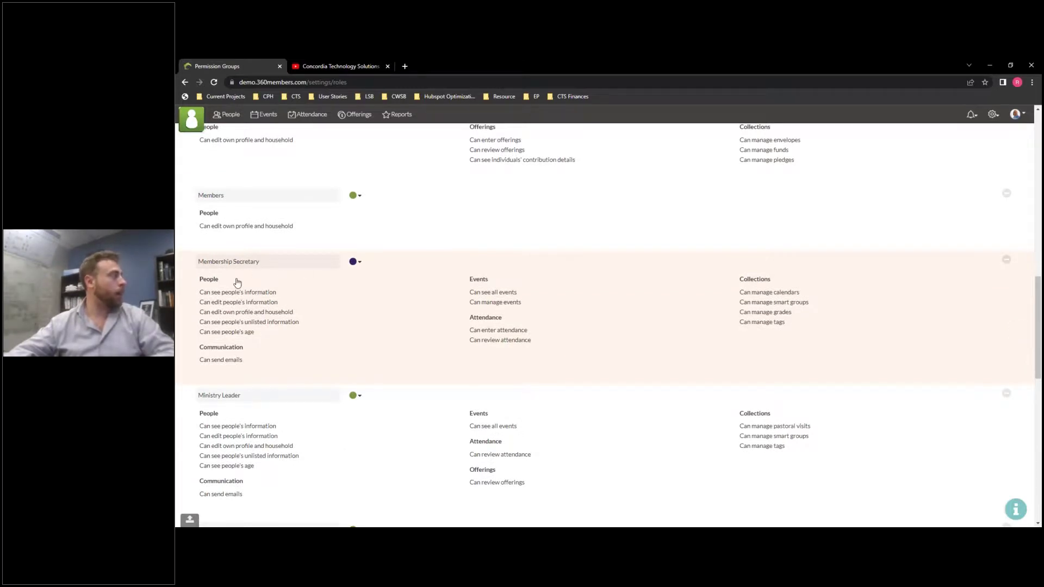
scroll(208, 280, "down", 1)
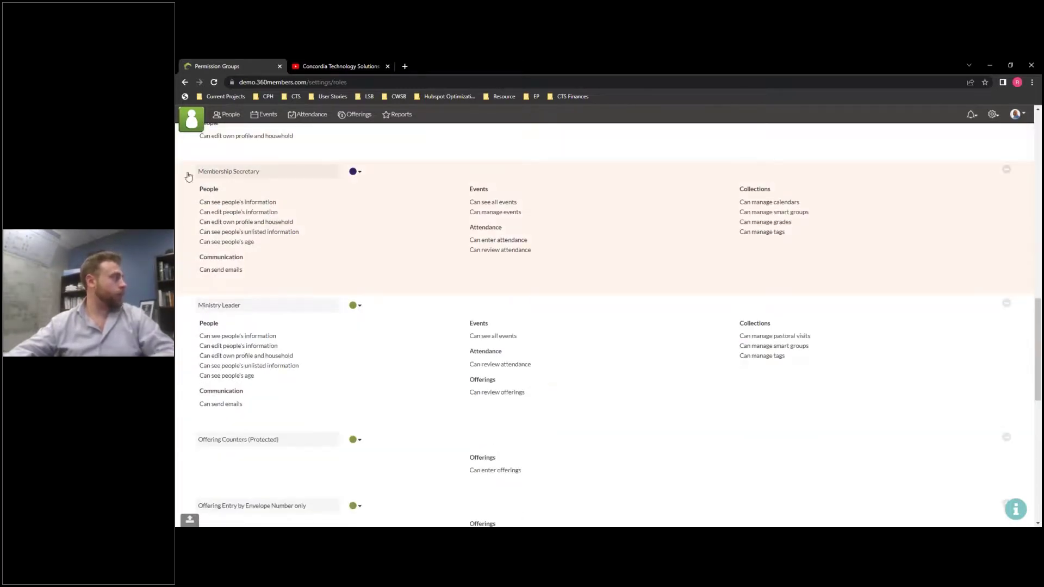
scroll(319, 294, "down", 1)
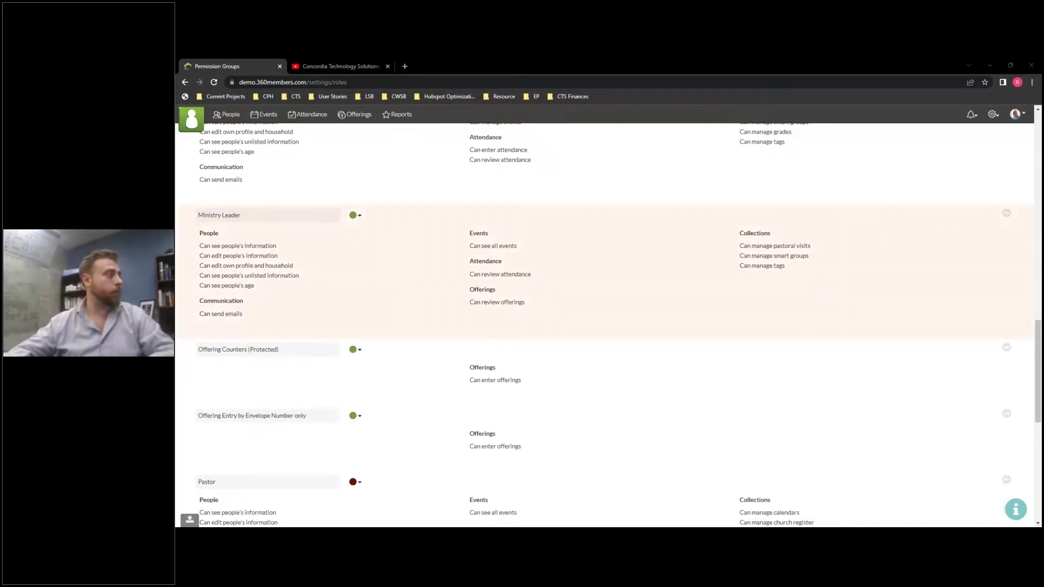
scroll(466, 268, "up", 4)
scroll(430, 266, "up", 5)
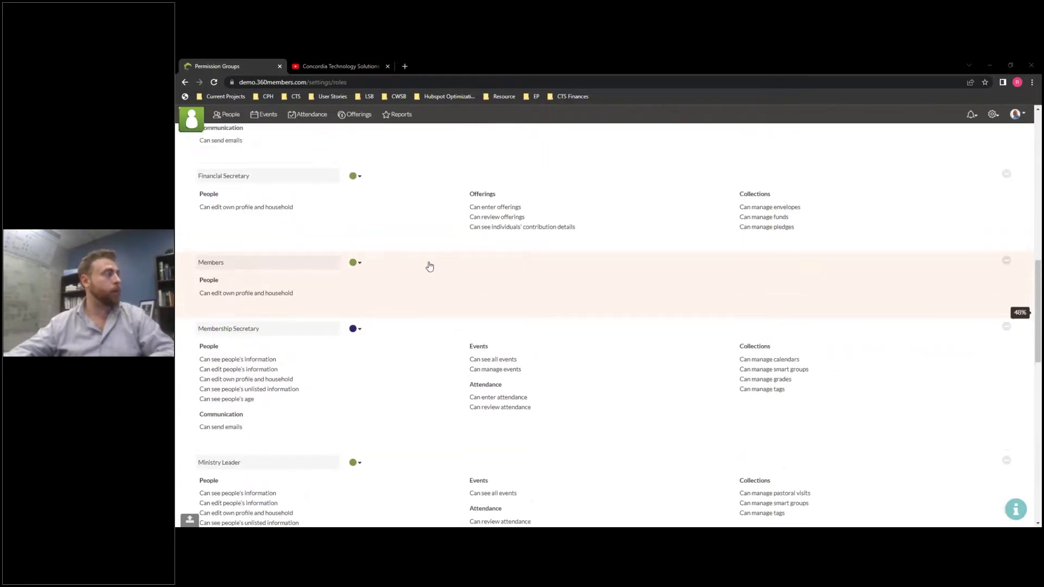
scroll(427, 283, "down", 8)
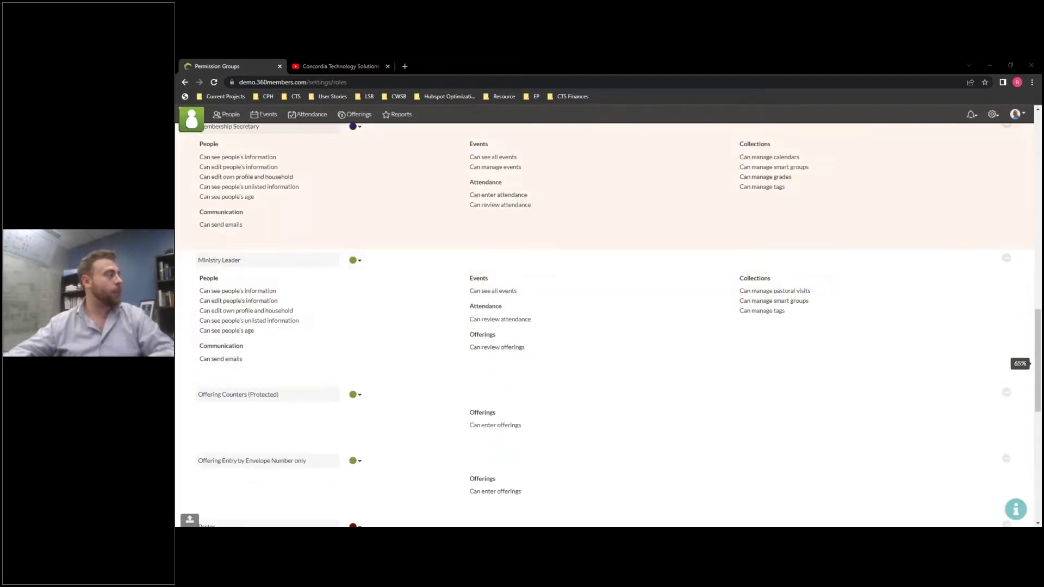
scroll(294, 261, "down", 4)
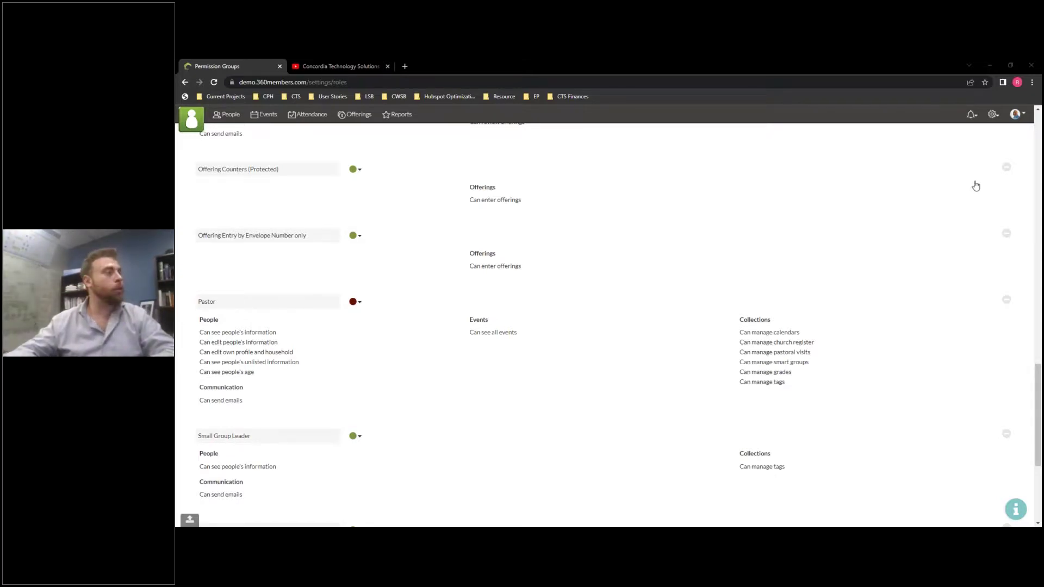
Start a new login on the Logins page for the first person in the name list.
left_click(995, 117)
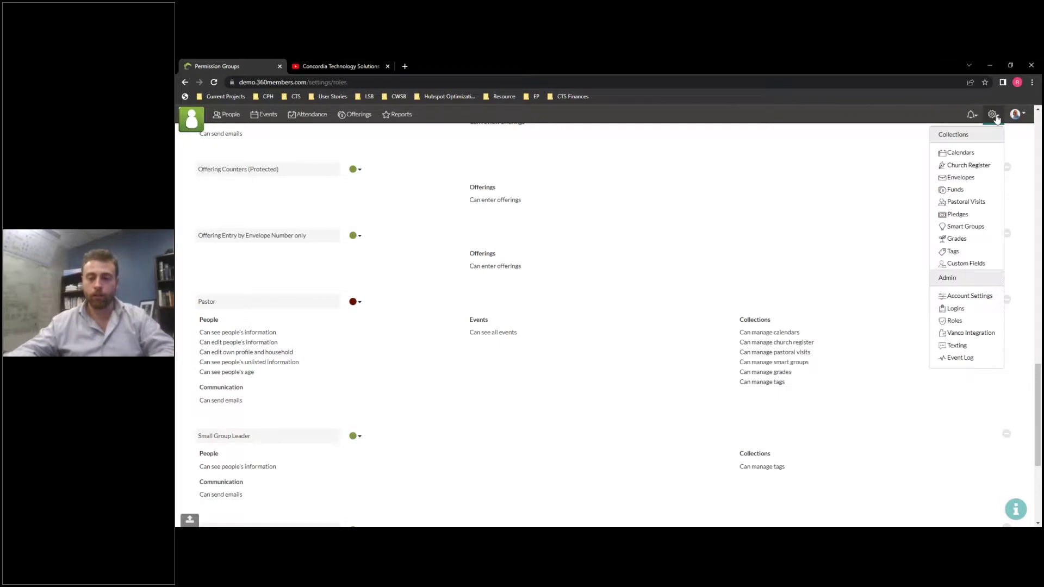
left_click(972, 314)
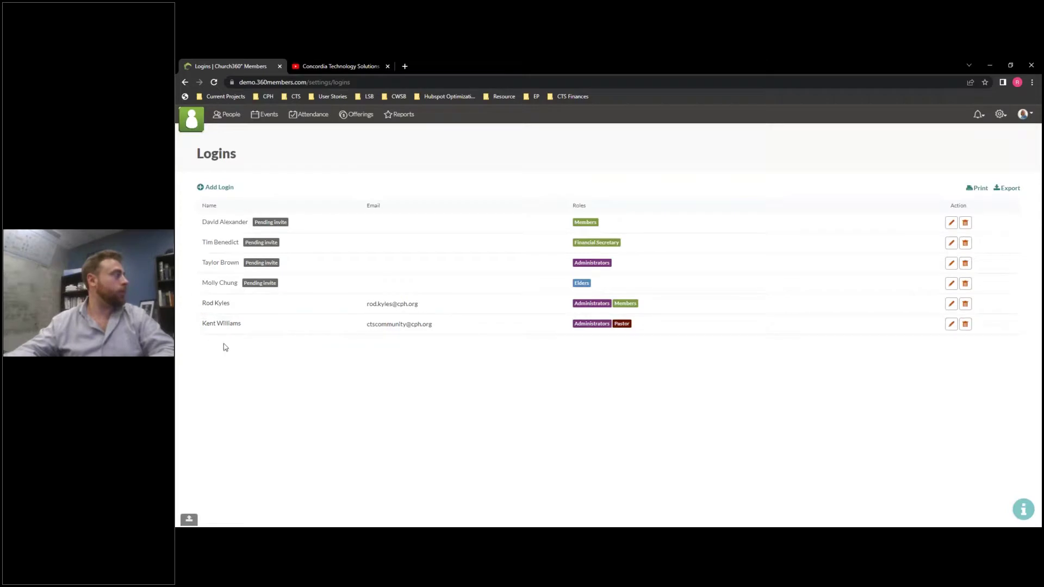
left_click(214, 187)
left_click(245, 235)
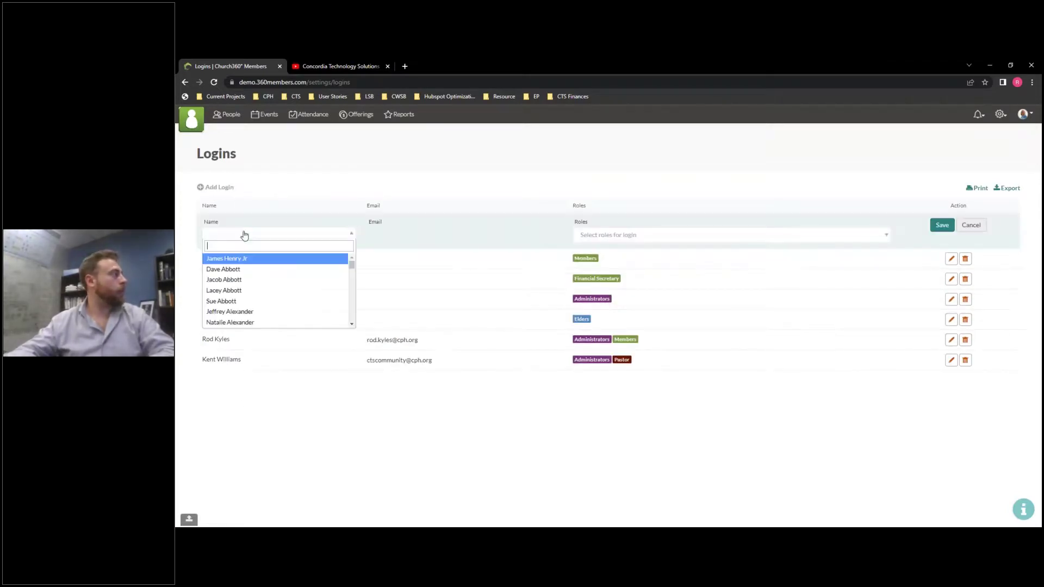
left_click(240, 258)
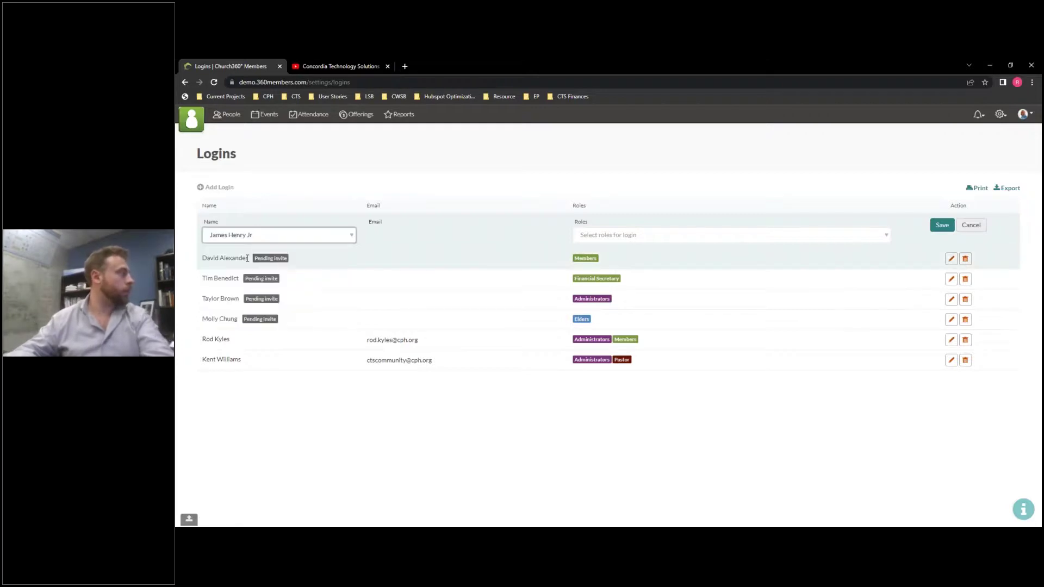
Assign the Ministry Leader role to the new login and save it.
left_click(632, 236)
scroll(642, 275, "down", 3)
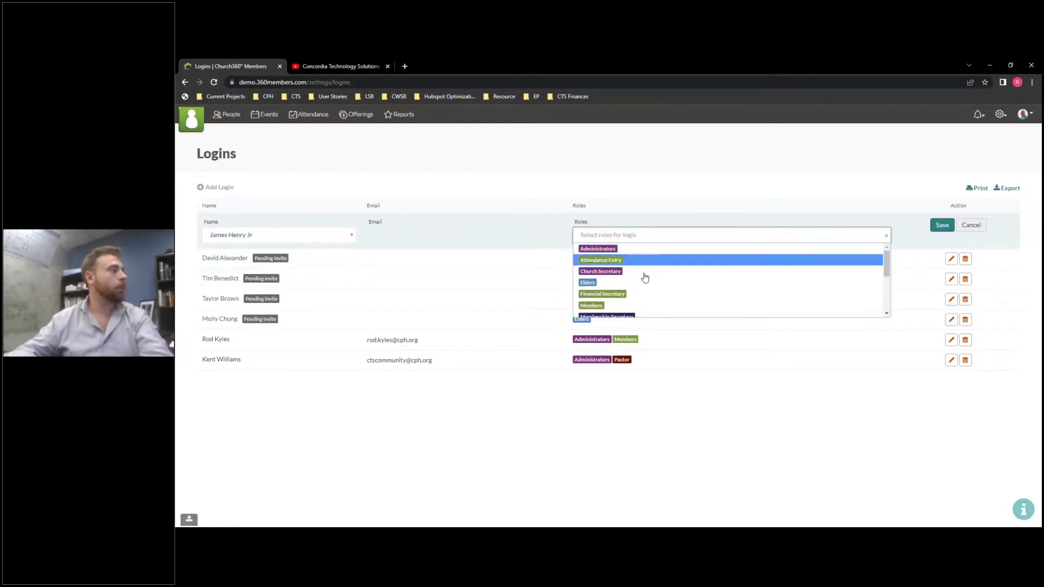
scroll(643, 281, "up", 2)
scroll(634, 285, "down", 1)
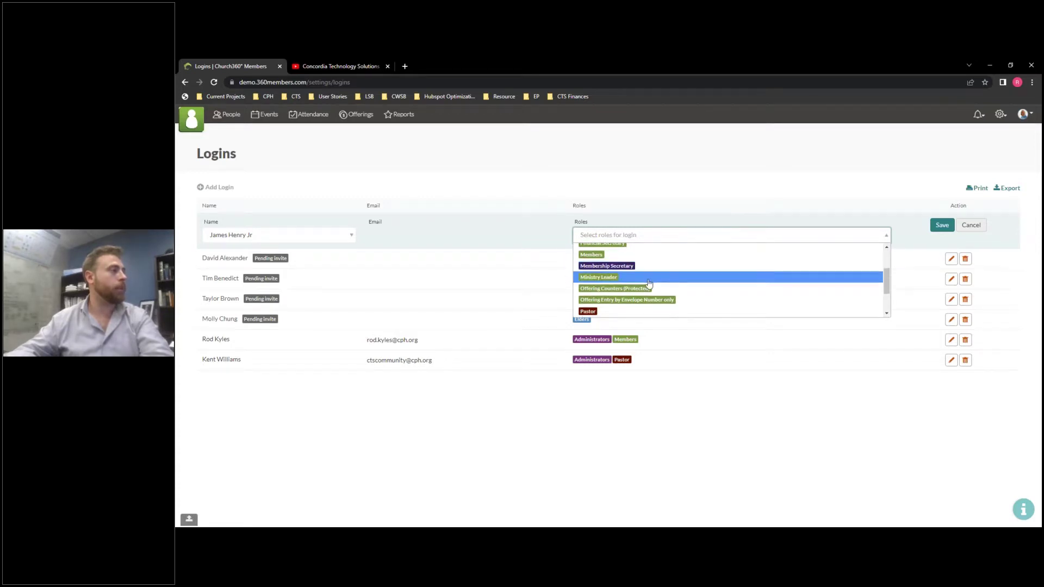
left_click(649, 278)
left_click(942, 225)
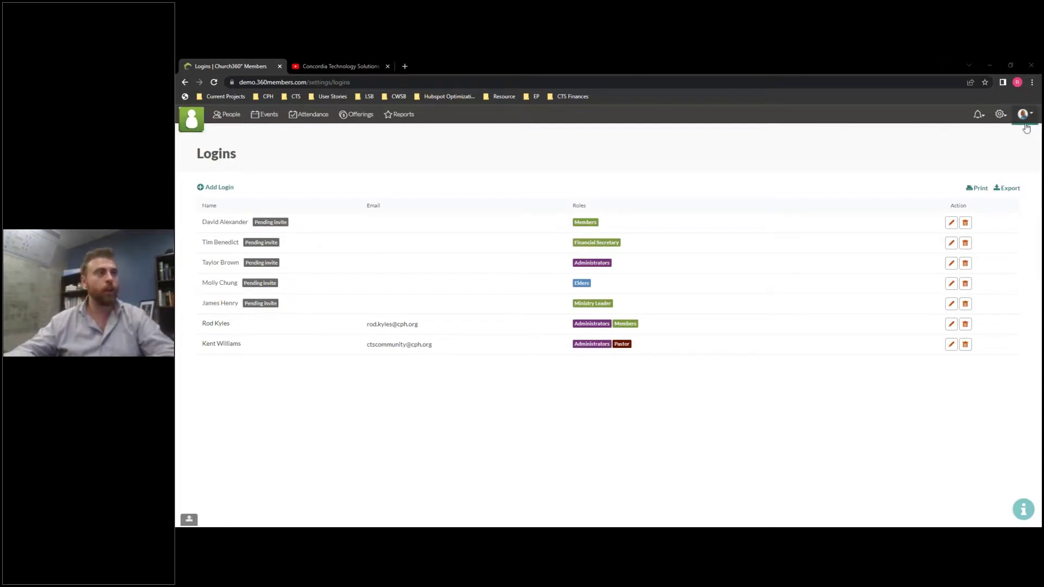
Return to the Roles page and compare the permissions of all roles, from Church Secretary and Elders through to View Notes.
left_click(1001, 114)
left_click(962, 322)
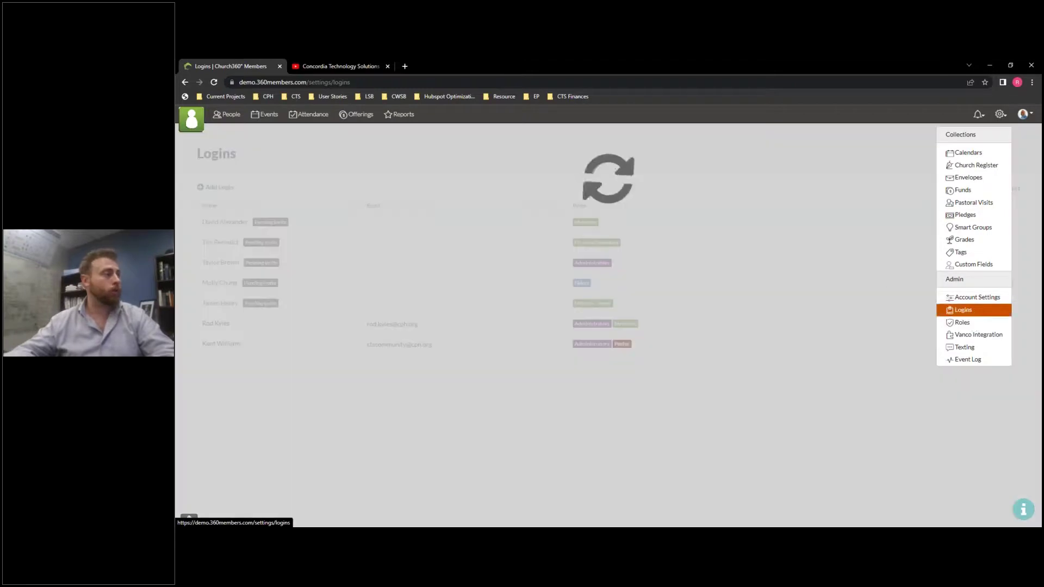
scroll(321, 413, "down", 5)
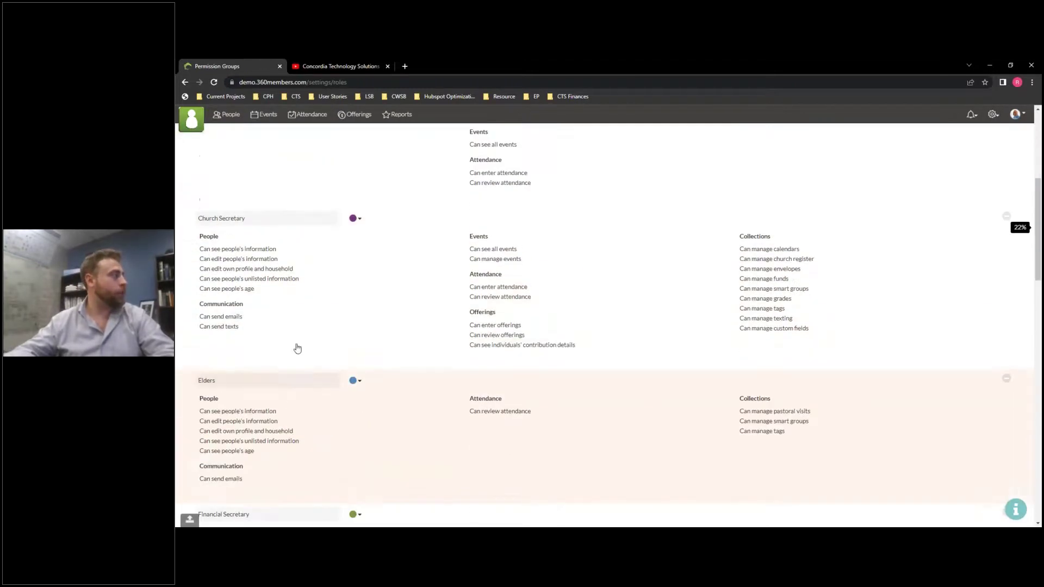
scroll(268, 368, "down", 2)
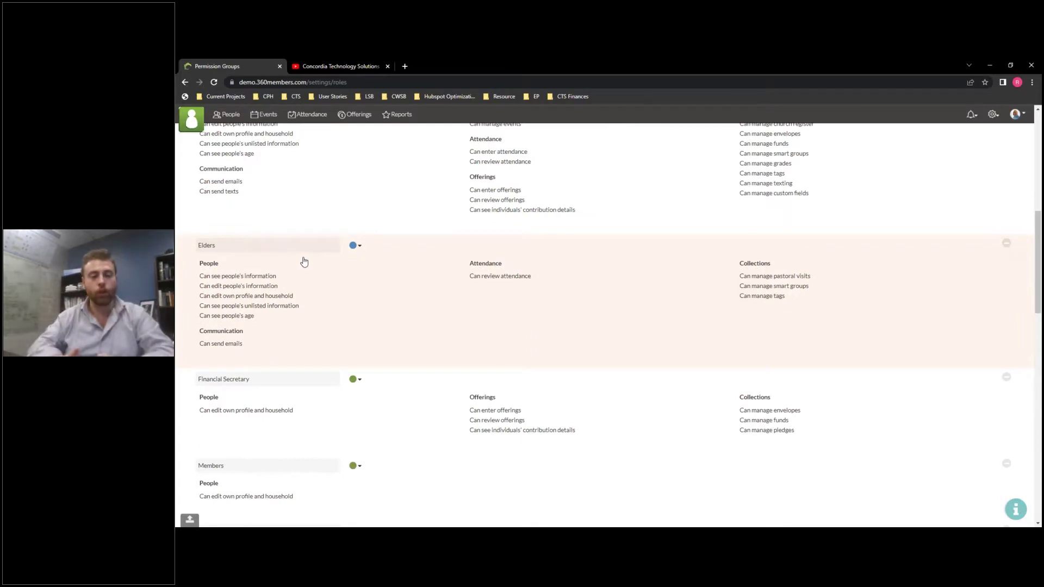
scroll(322, 210, "down", 5)
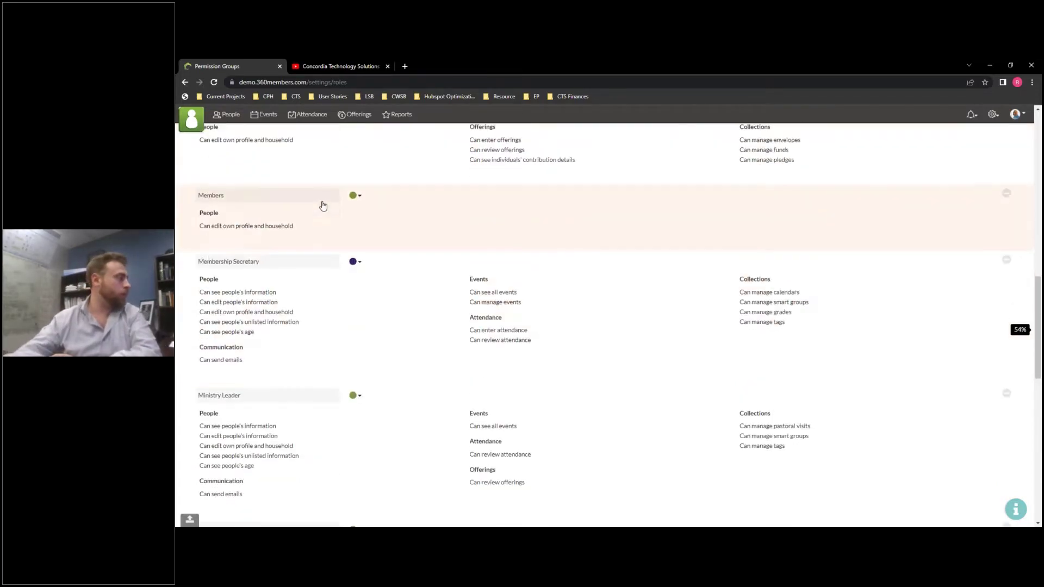
scroll(298, 212, "down", 2)
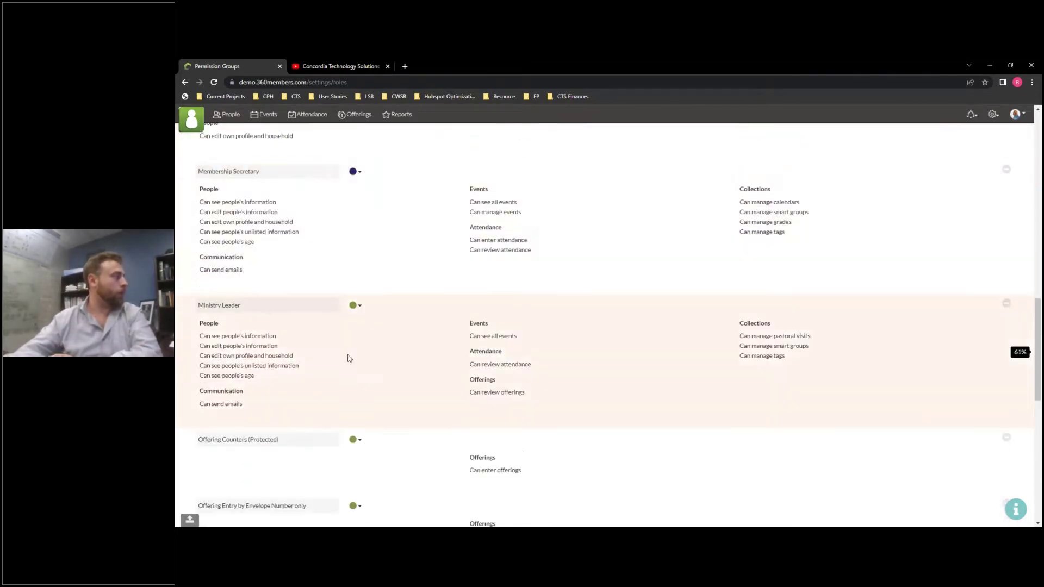
scroll(335, 352, "down", 5)
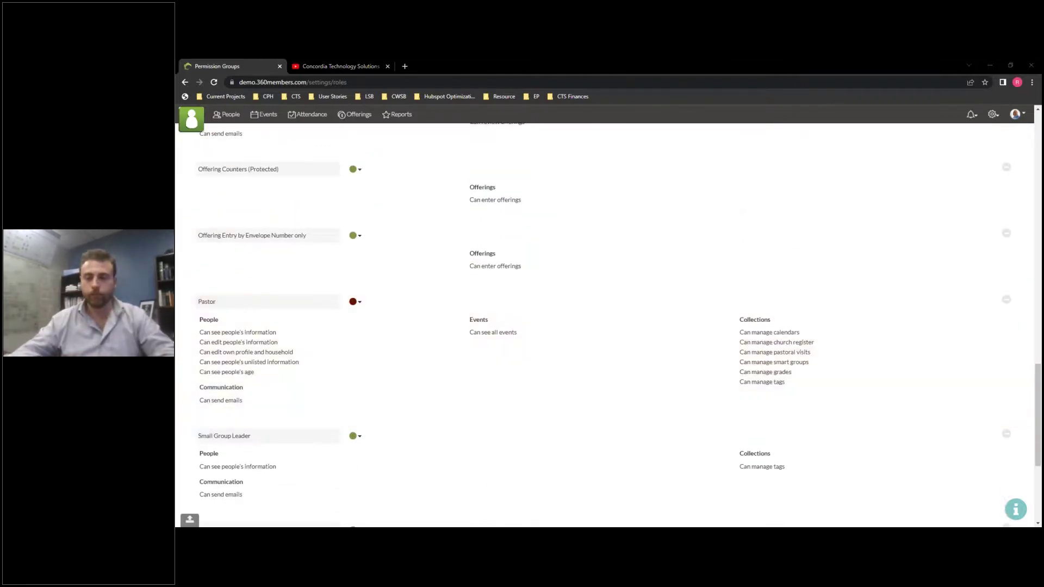
scroll(410, 283, "up", 10)
scroll(410, 284, "up", 3)
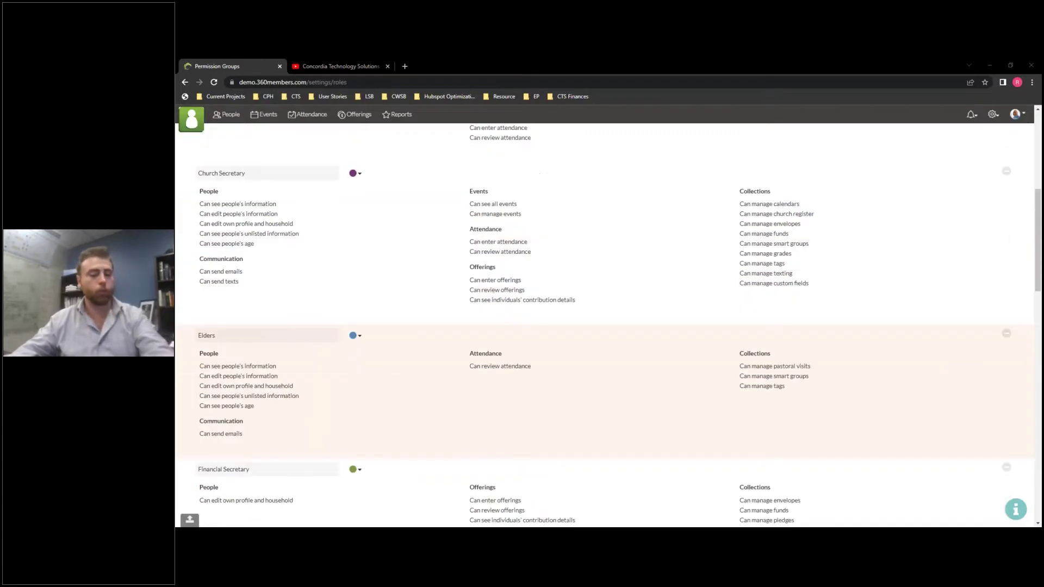
scroll(436, 307, "down", 9)
scroll(433, 303, "down", 10)
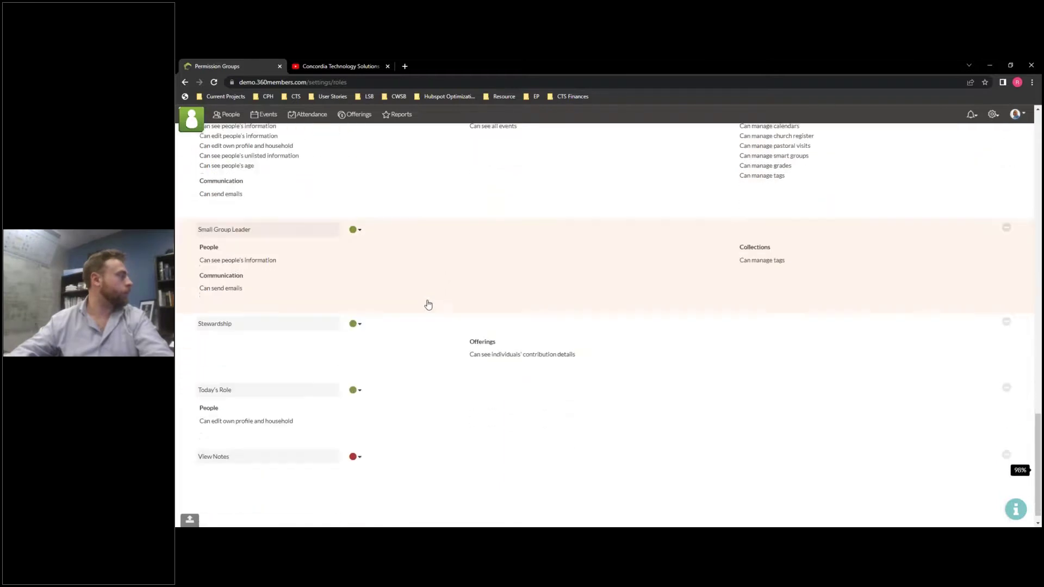
Create a new role named "Greeters".
scroll(459, 305, "up", 20)
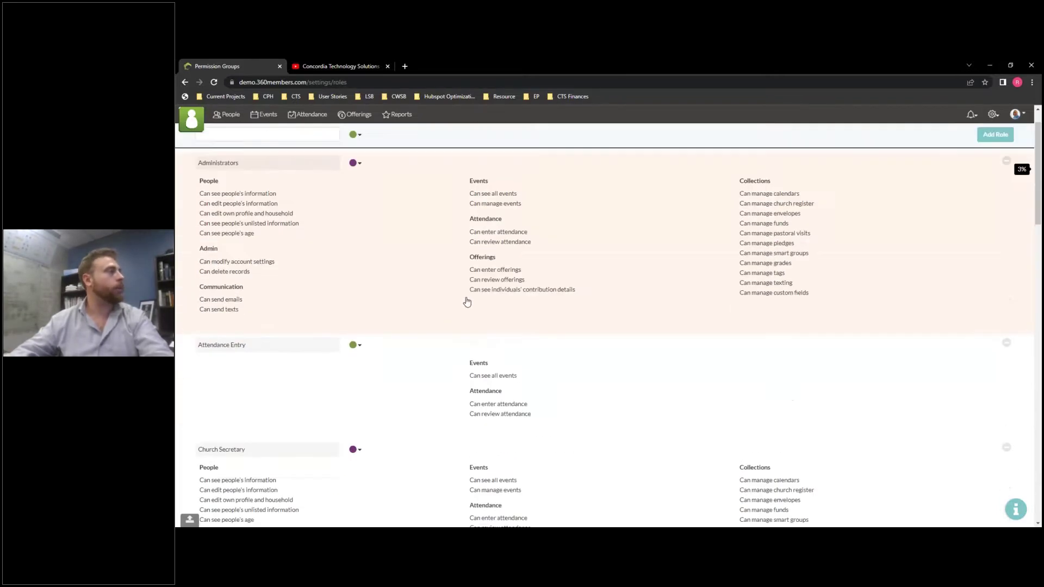
left_click(989, 175)
left_click(268, 170)
type("Greeters")
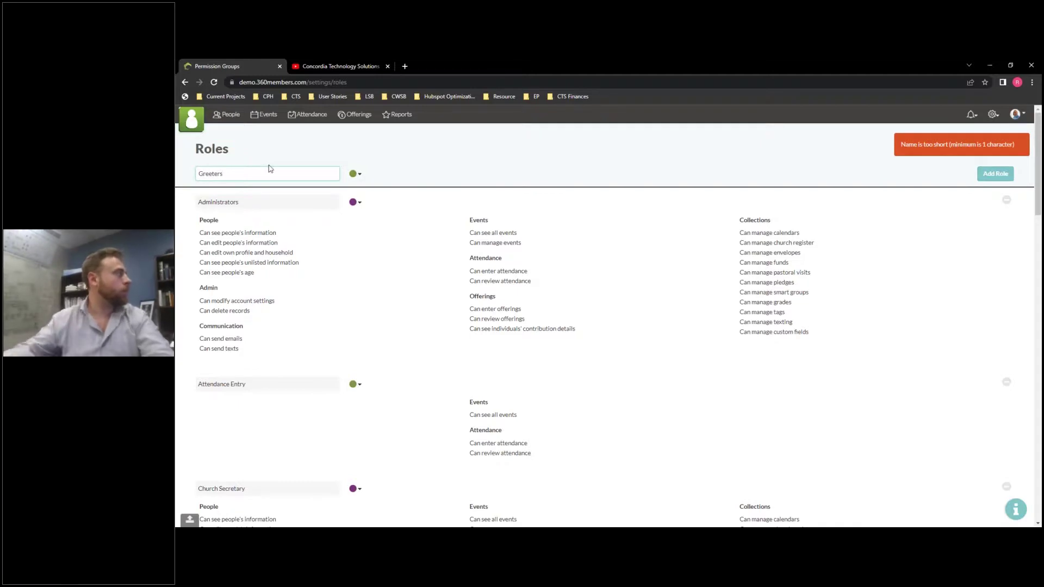
left_click(995, 174)
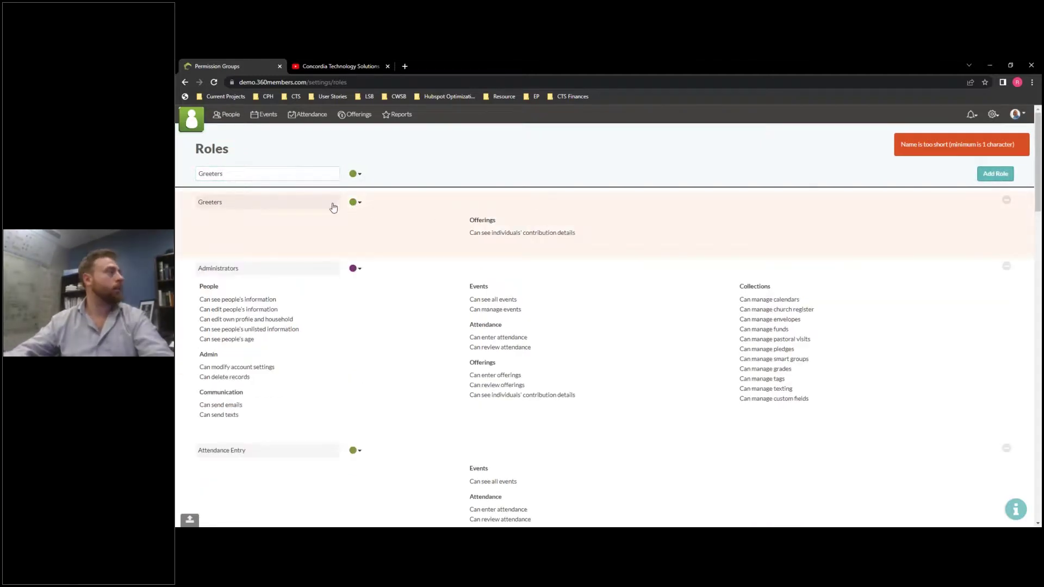
Allow the Greeters role to see people's information and to review and enter attendance, and save the role.
left_click(413, 235)
left_click(218, 234)
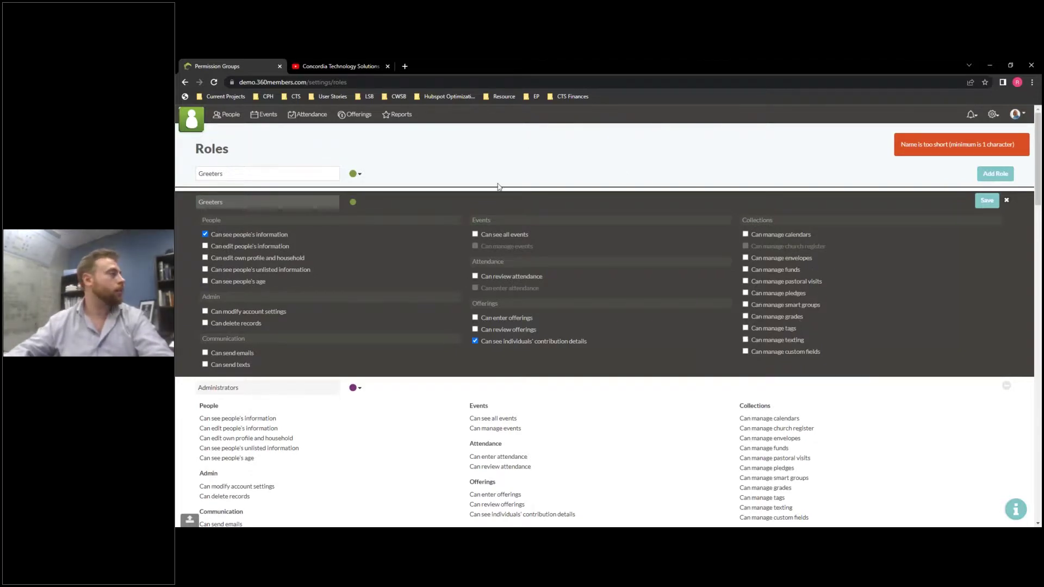
left_click(502, 279)
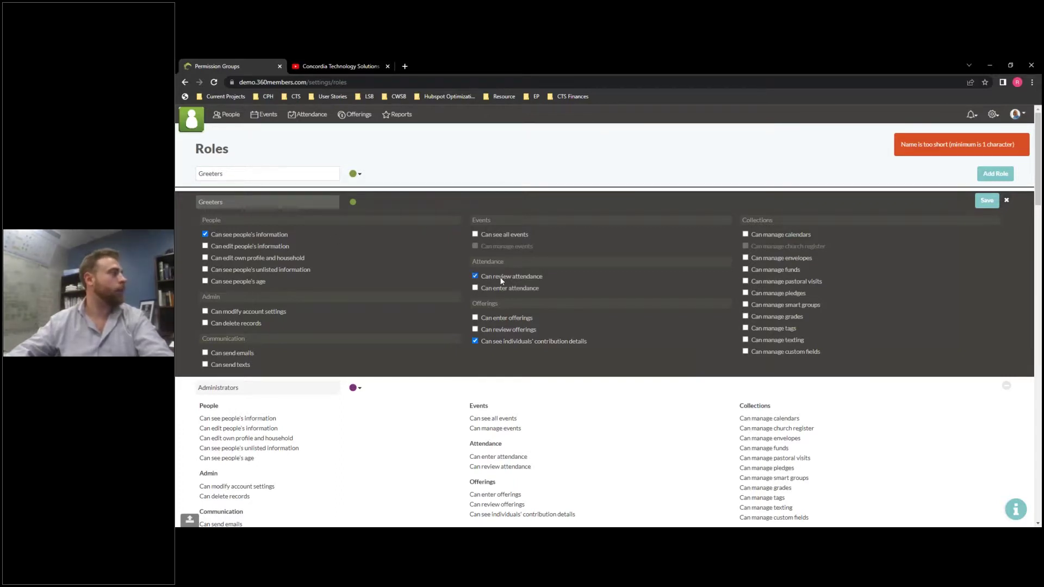
left_click(501, 289)
left_click(987, 200)
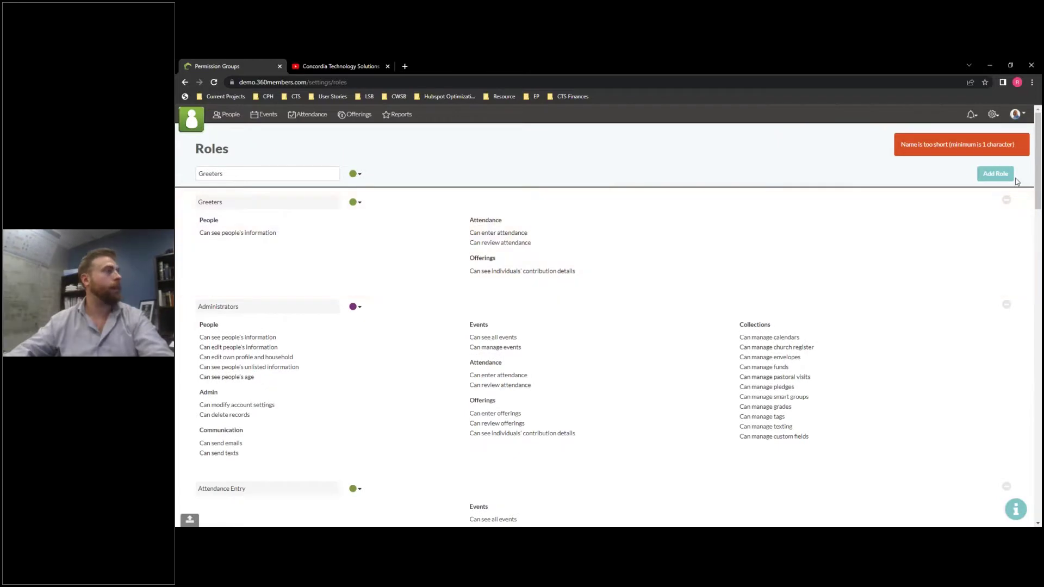
Open the Logins page and start a new login for an existing church member found by first name.
left_click(1019, 115)
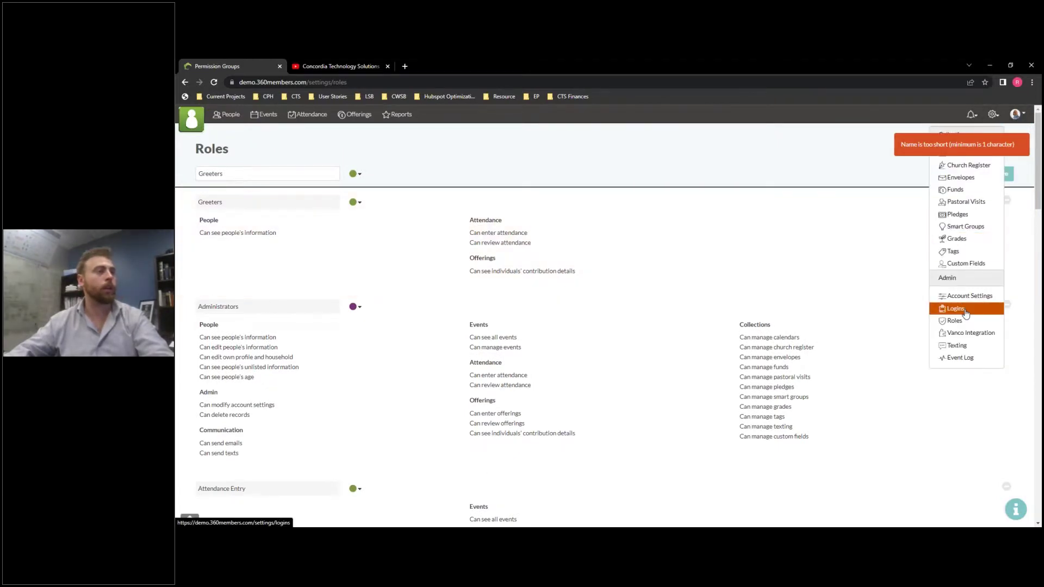
left_click(966, 314)
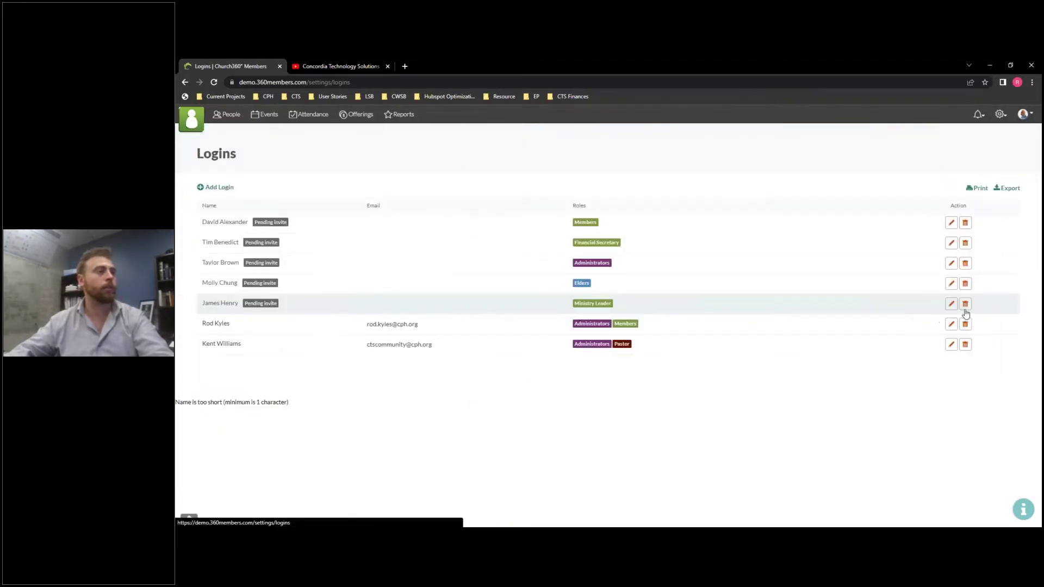
left_click(212, 188)
left_click(243, 234)
type("ste")
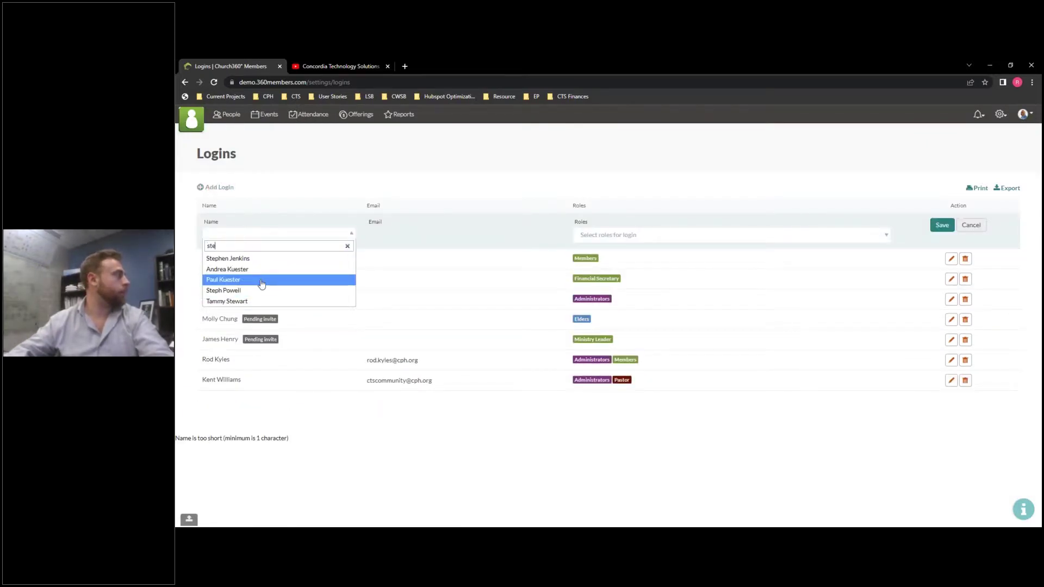
left_click(250, 291)
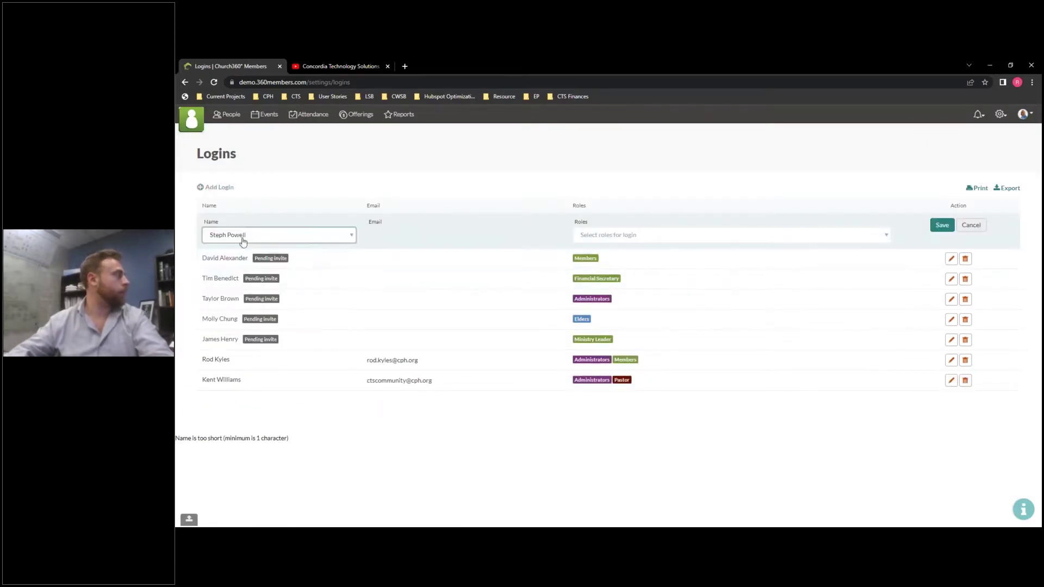
Try to assign the Greeters role to the new login and save it.
left_click(612, 238)
scroll(629, 284, "down", 1)
left_click(595, 302)
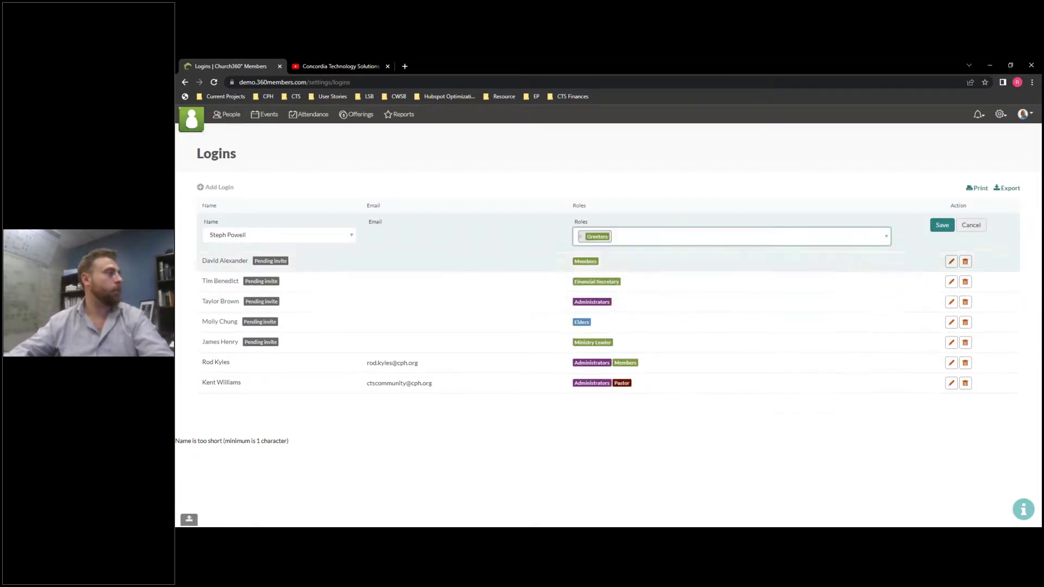
left_click(942, 225)
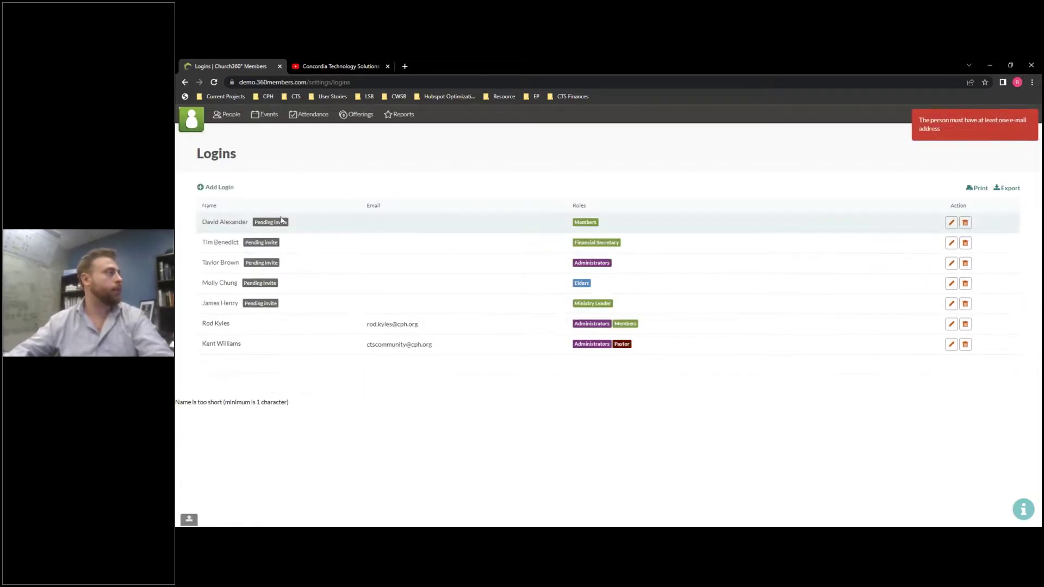